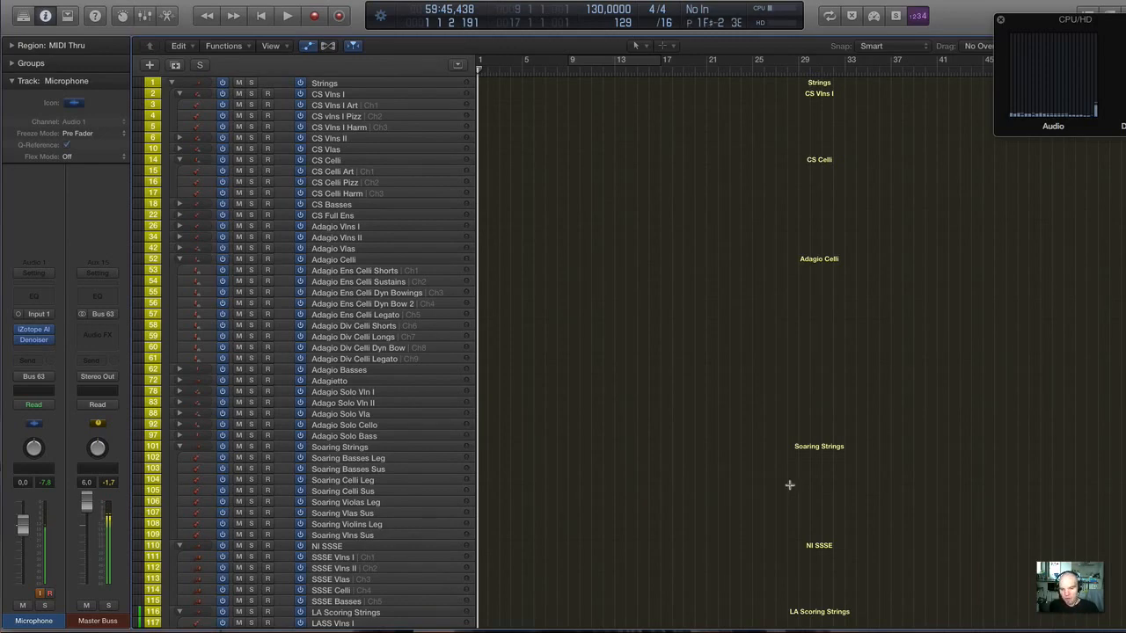
Switch to Safari and examine the Cinematic Studio Strings product page from its introduction down to the reviews section.
key(super+Tab)
key(super+Tab)
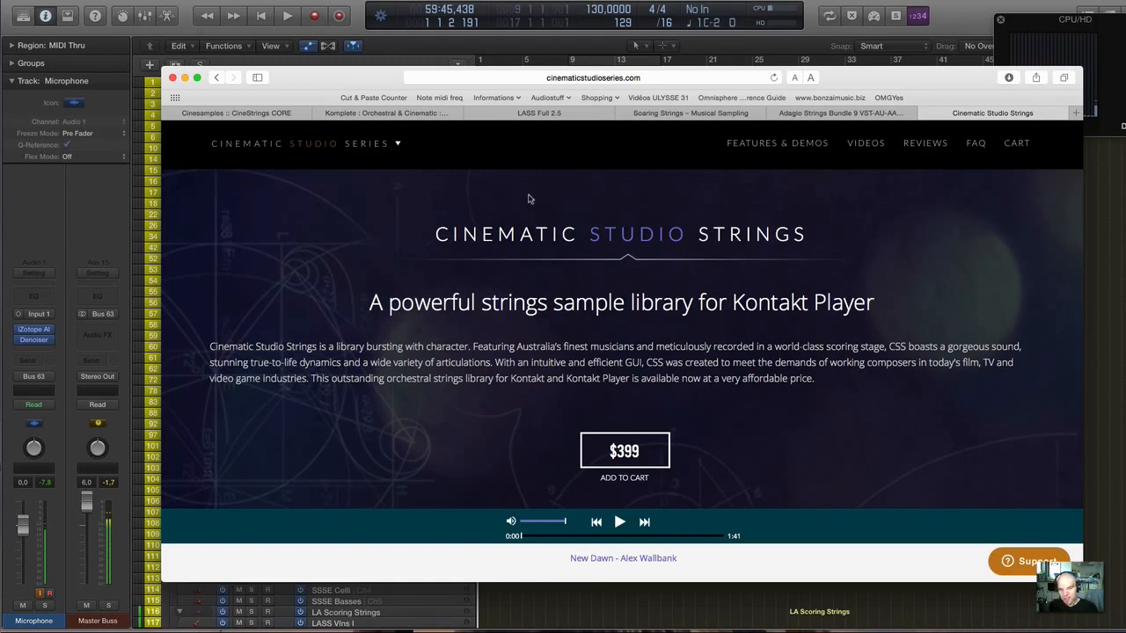
scroll(530, 206, down, 2)
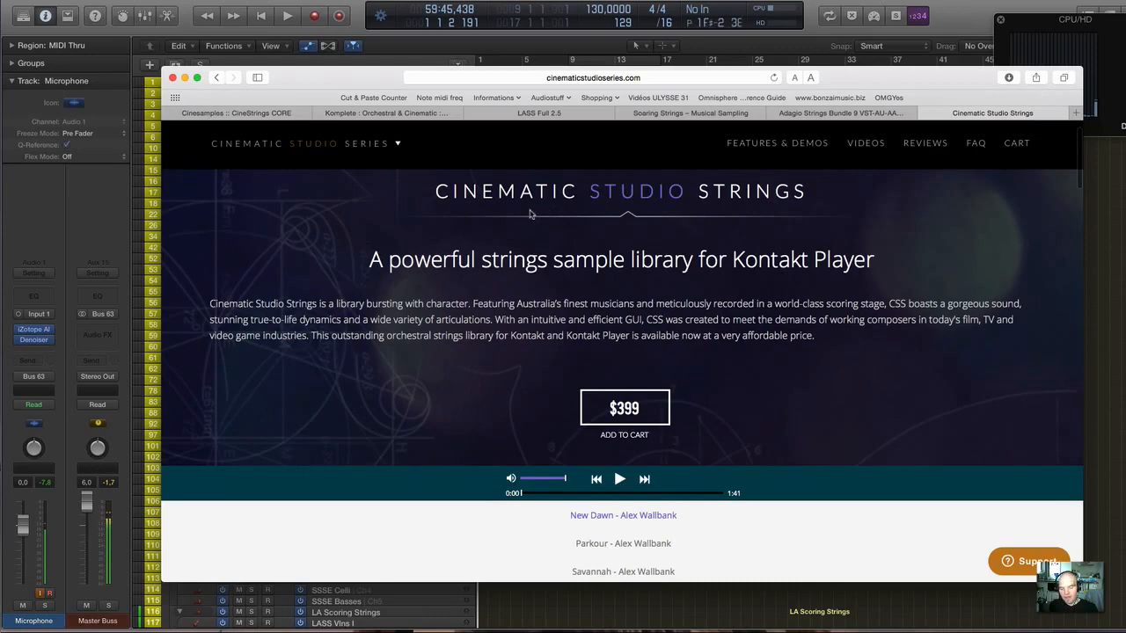
scroll(565, 230, down, 3)
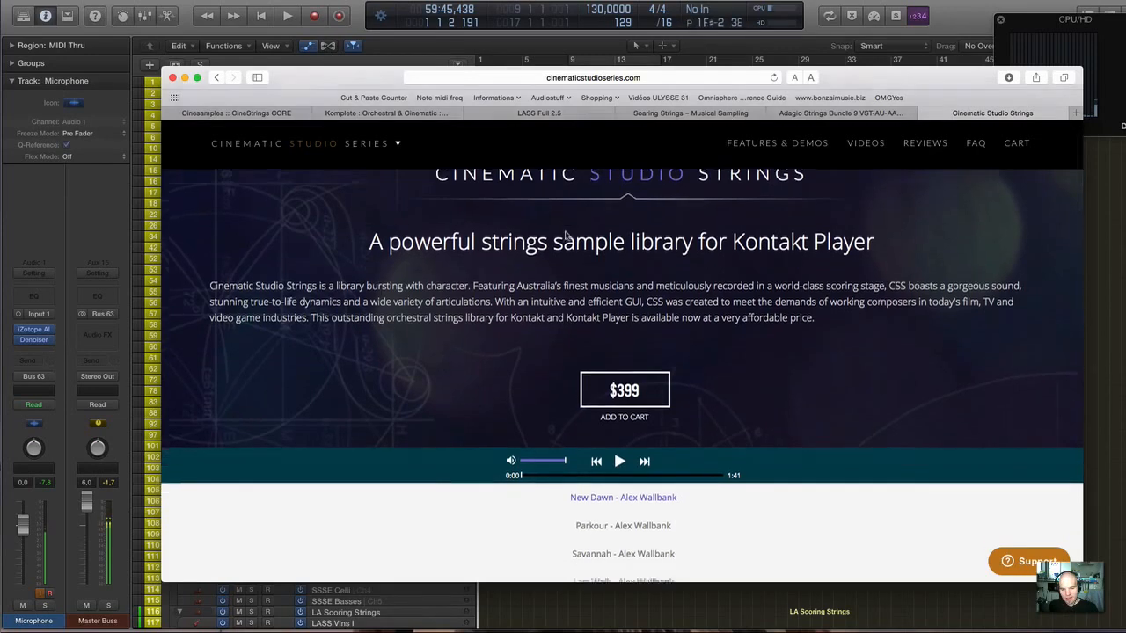
scroll(566, 230, up, 5)
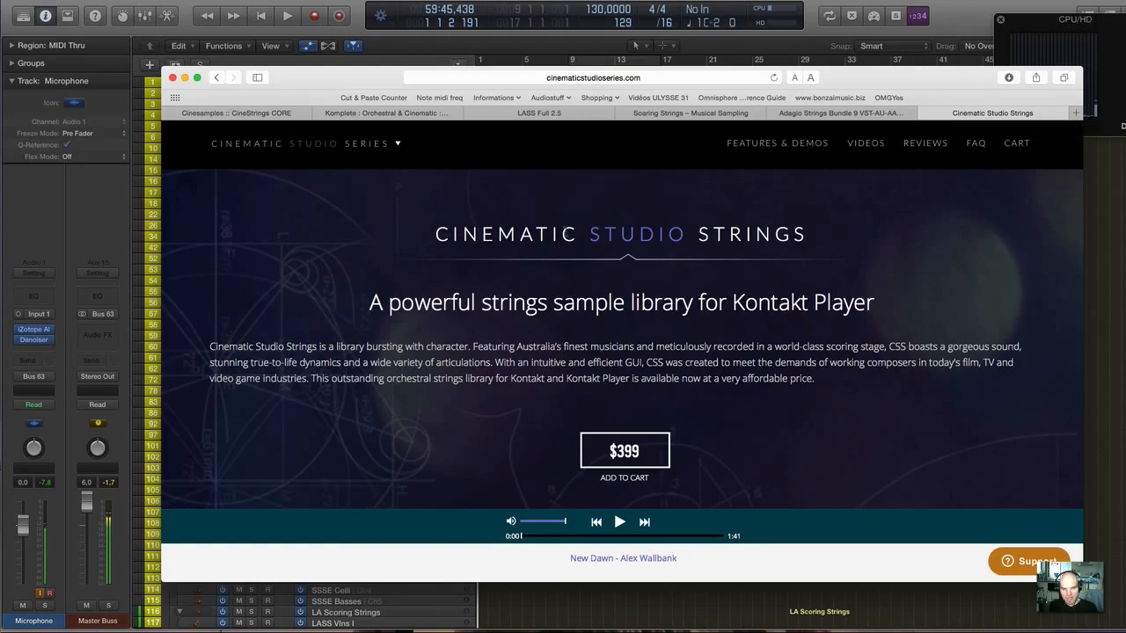
scroll(565, 303, down, 4)
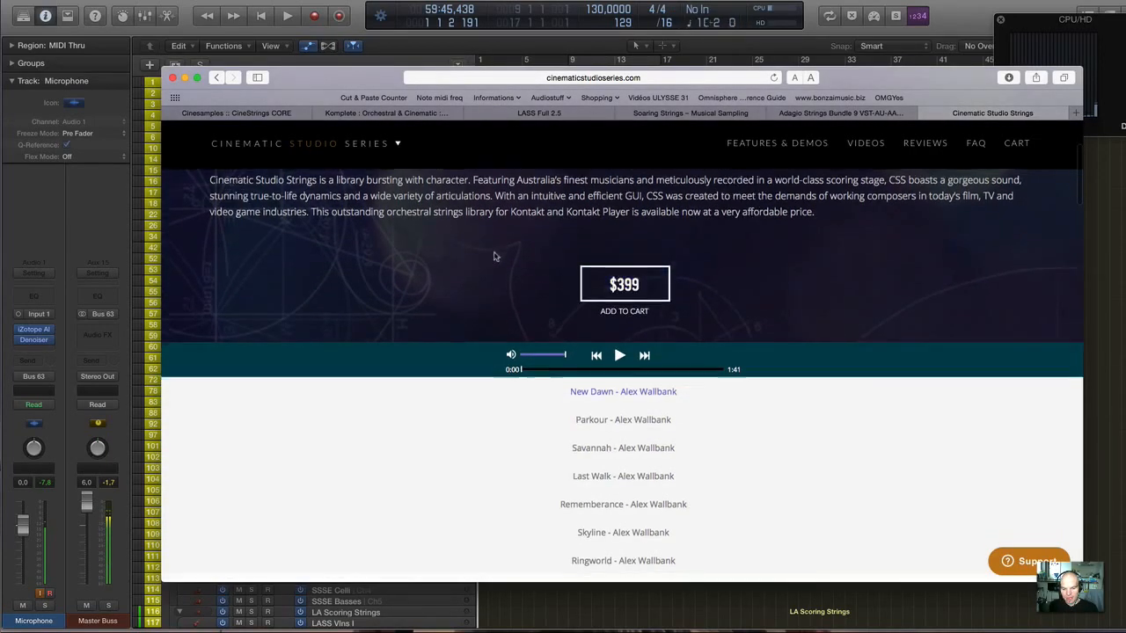
scroll(494, 256, down, 5)
scroll(494, 256, down, 4)
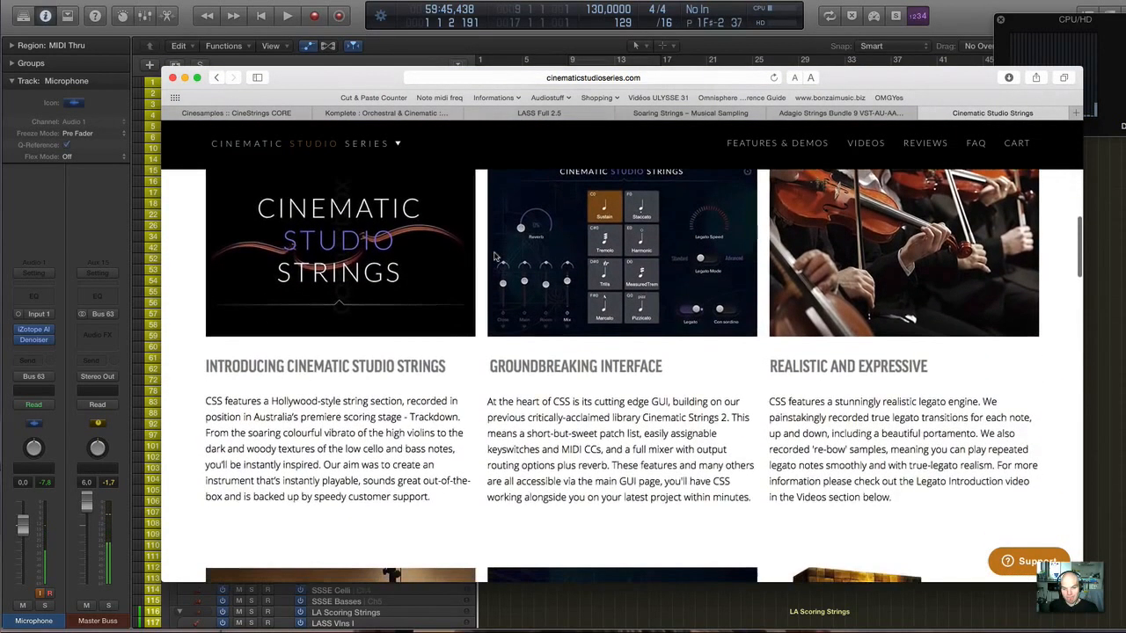
scroll(493, 256, up, 2)
scroll(528, 264, down, 3)
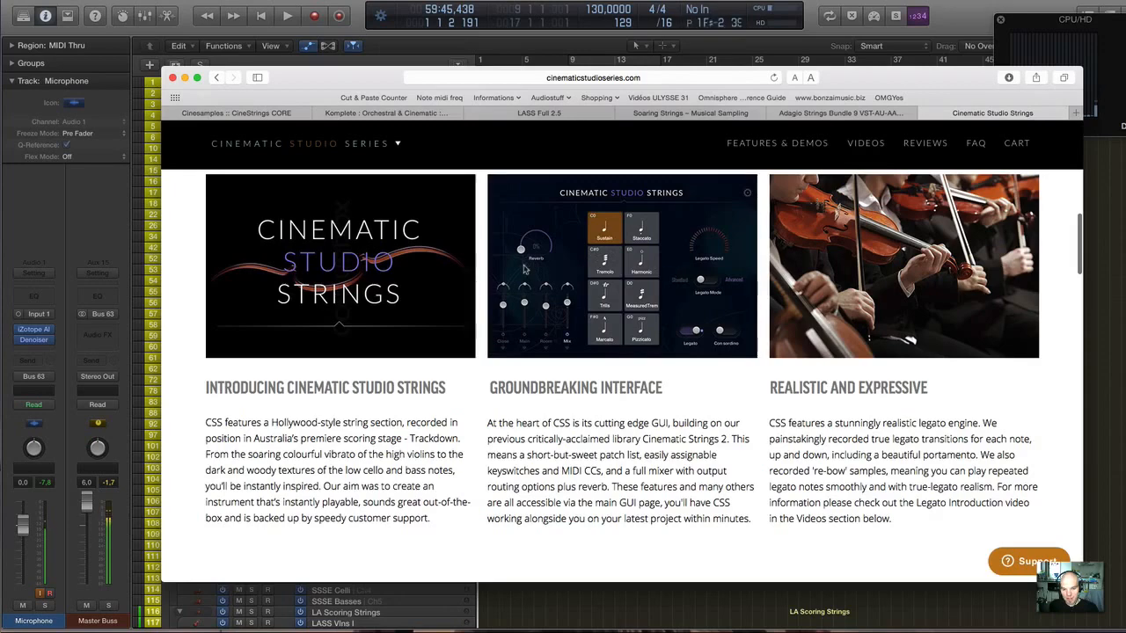
scroll(554, 267, down, 2)
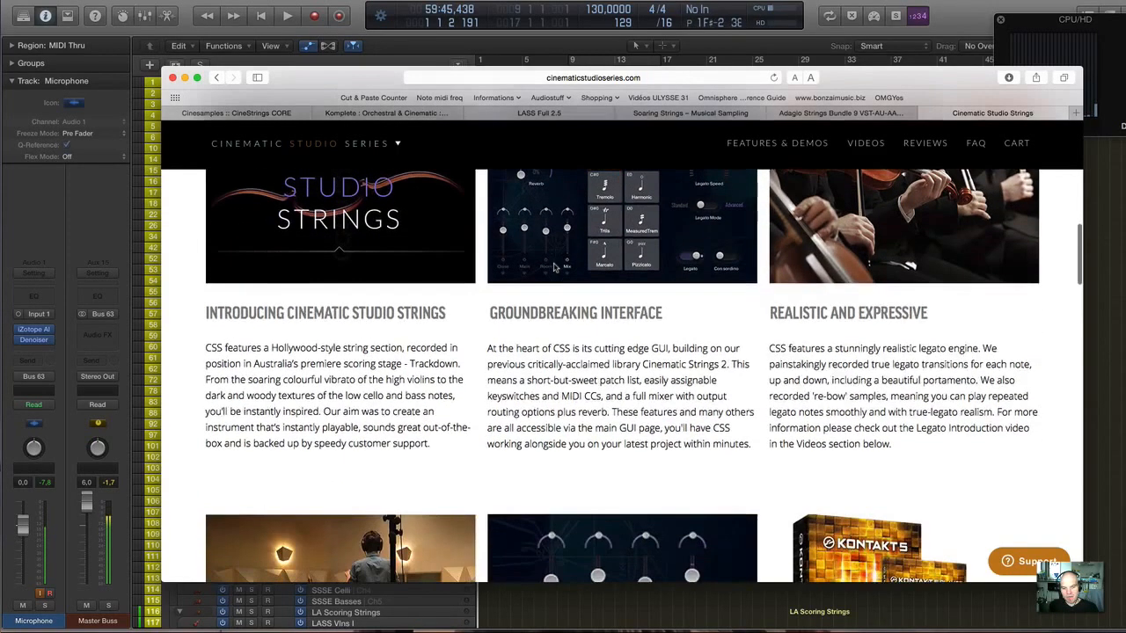
scroll(554, 267, down, 5)
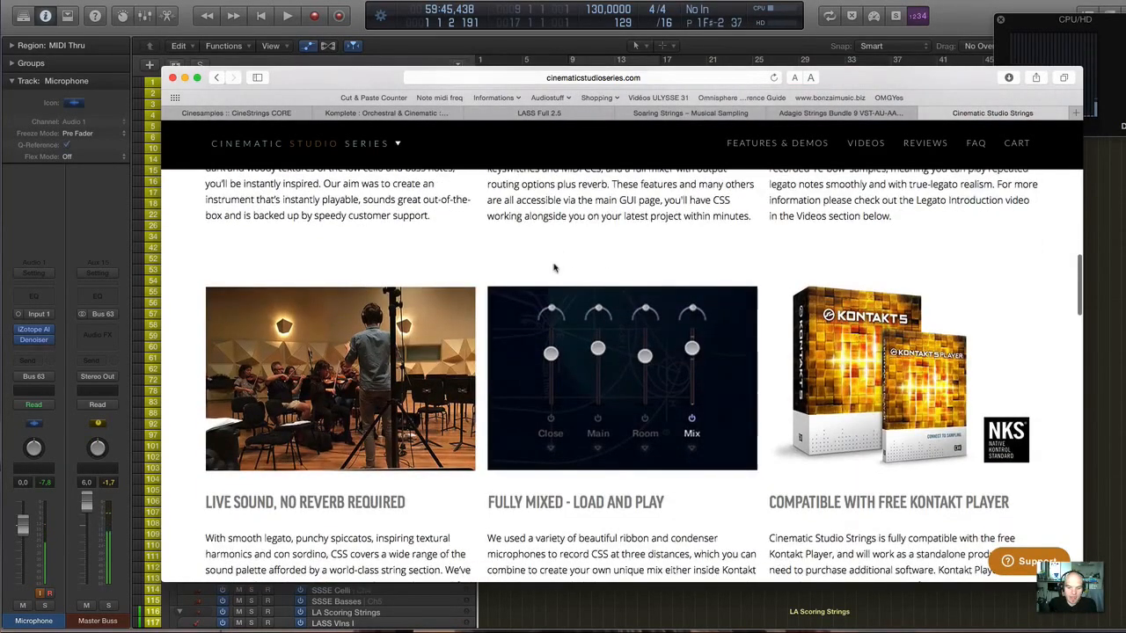
scroll(555, 267, down, 5)
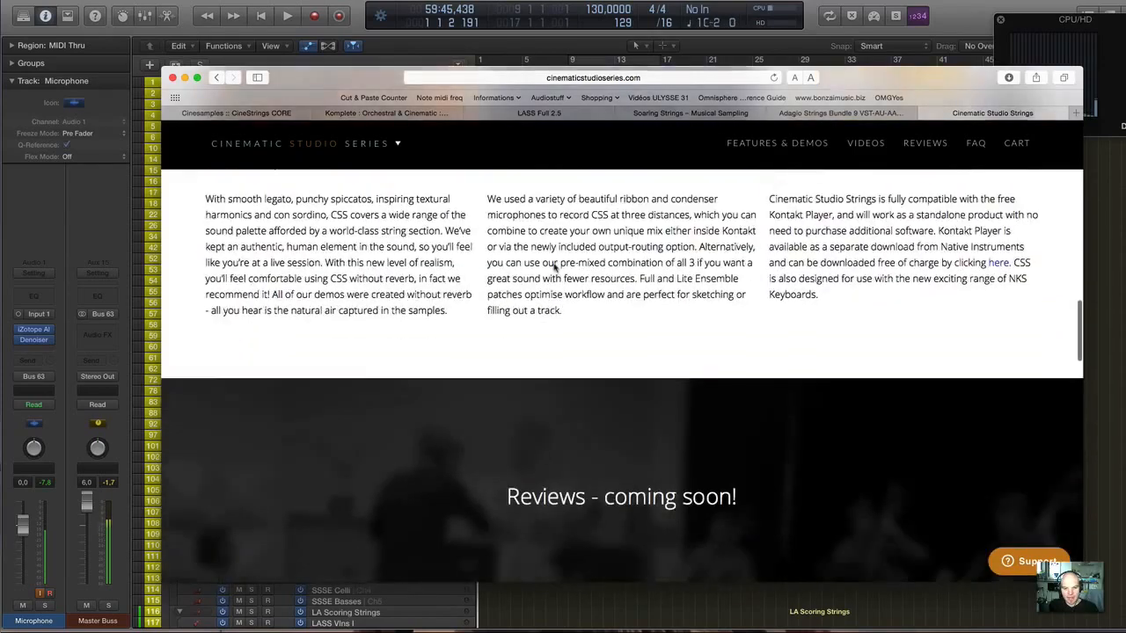
Review the Cinematic Studio Strings demo track list and feature overview again, and minimise the browser window.
scroll(553, 259, up, 3)
scroll(552, 264, up, 15)
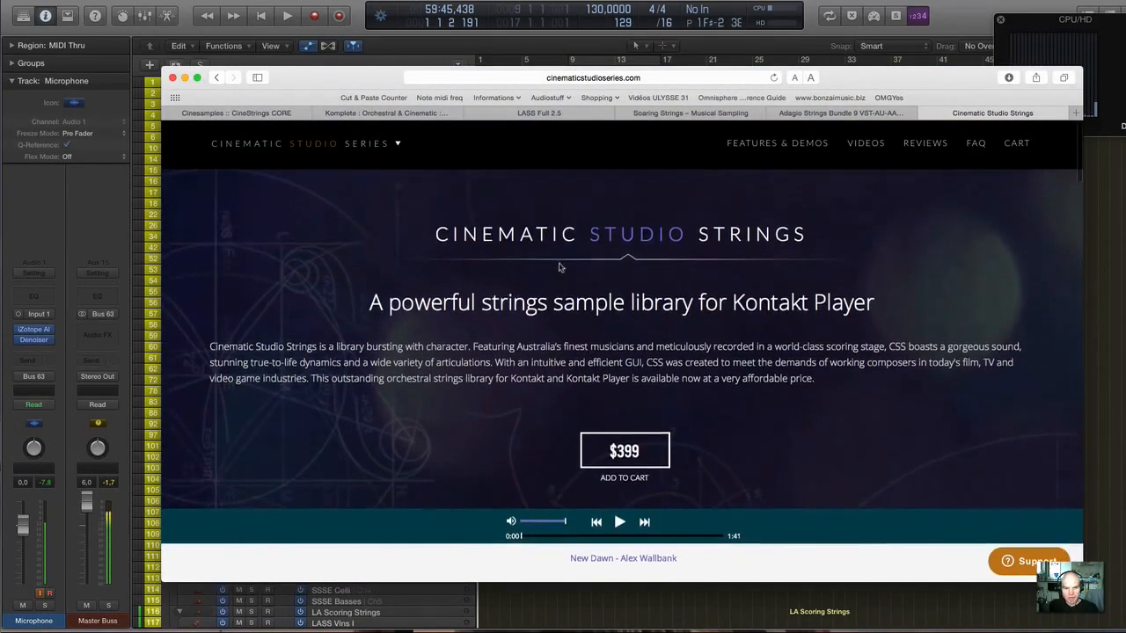
scroll(566, 260, down, 3)
scroll(566, 260, down, 8)
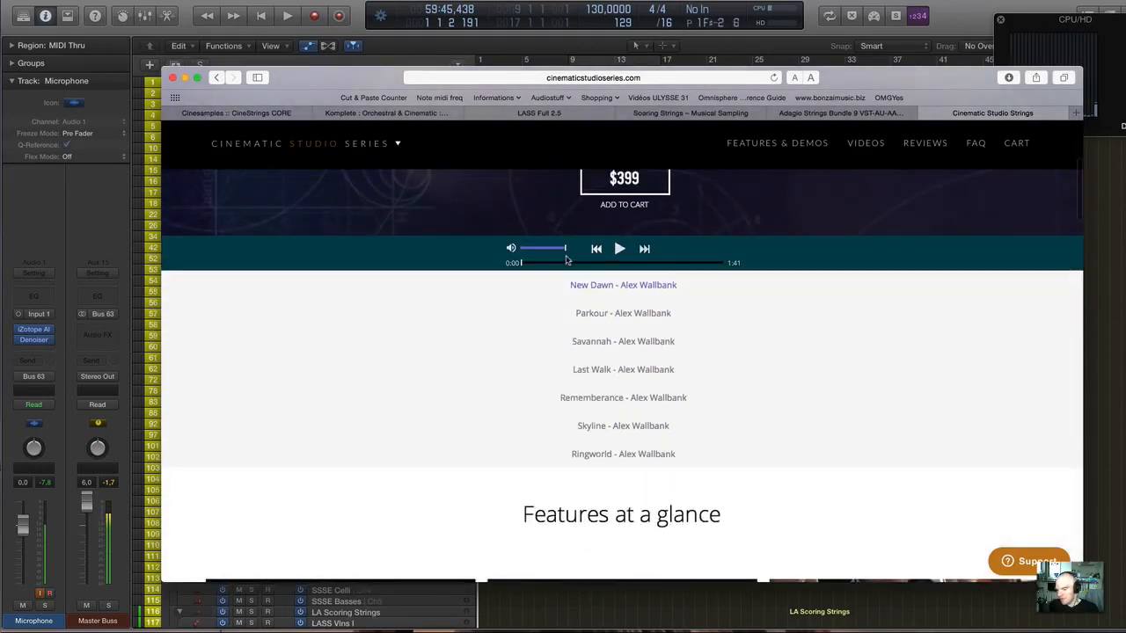
scroll(567, 261, down, 5)
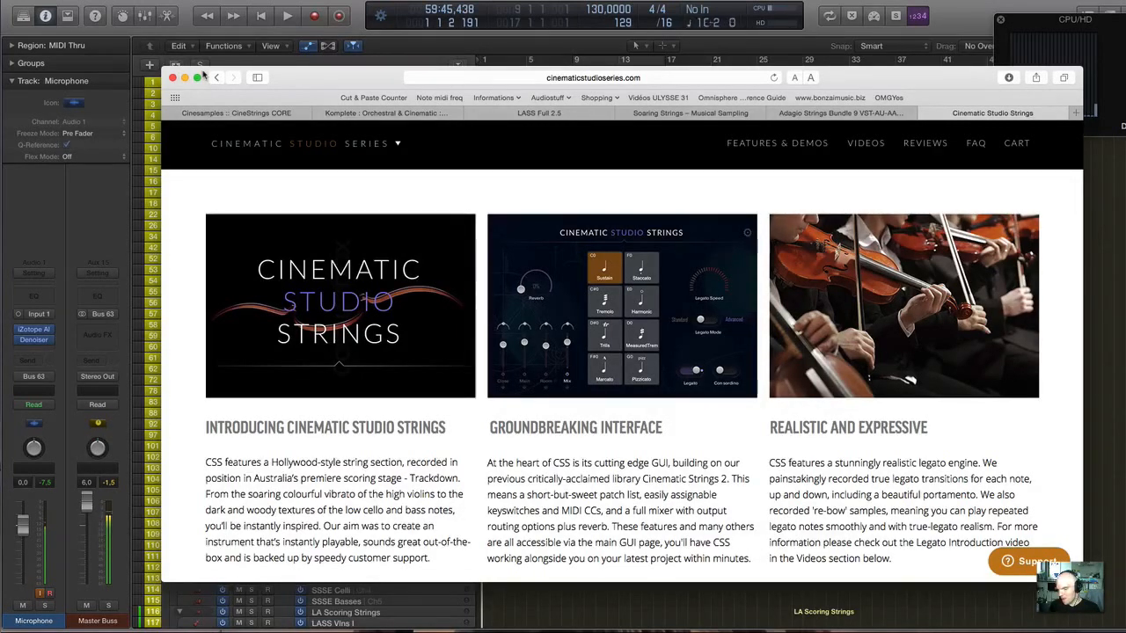
click(185, 77)
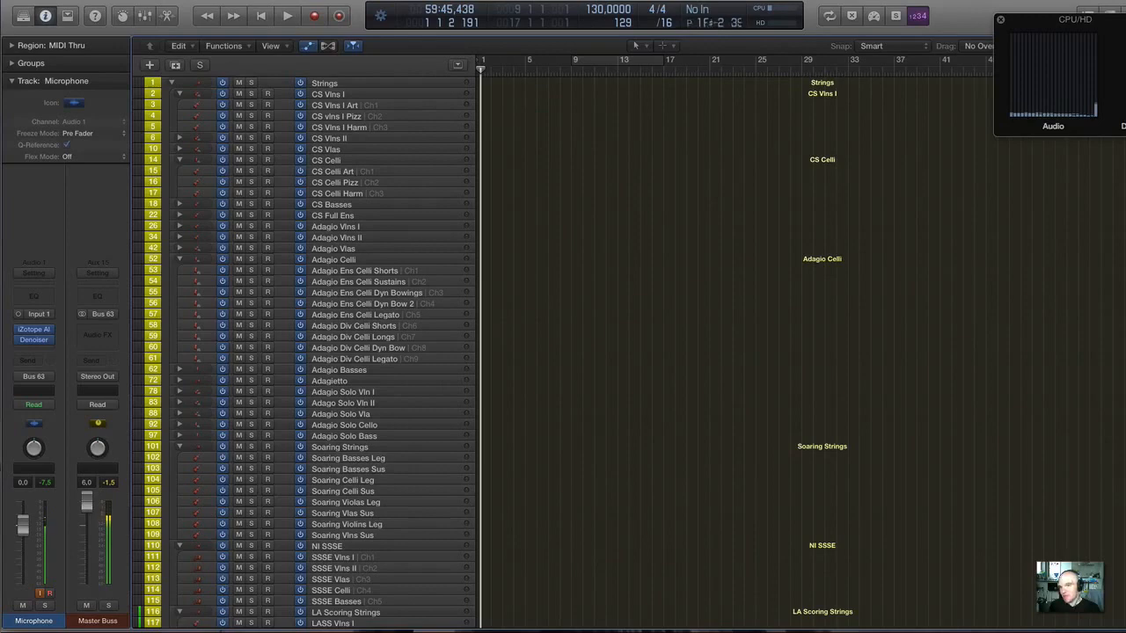
Check the computer's CPU and memory usage in the Notification Center's iStat Mini widget and close it again.
key(ctrl+Down)
key(ctrl+Down)
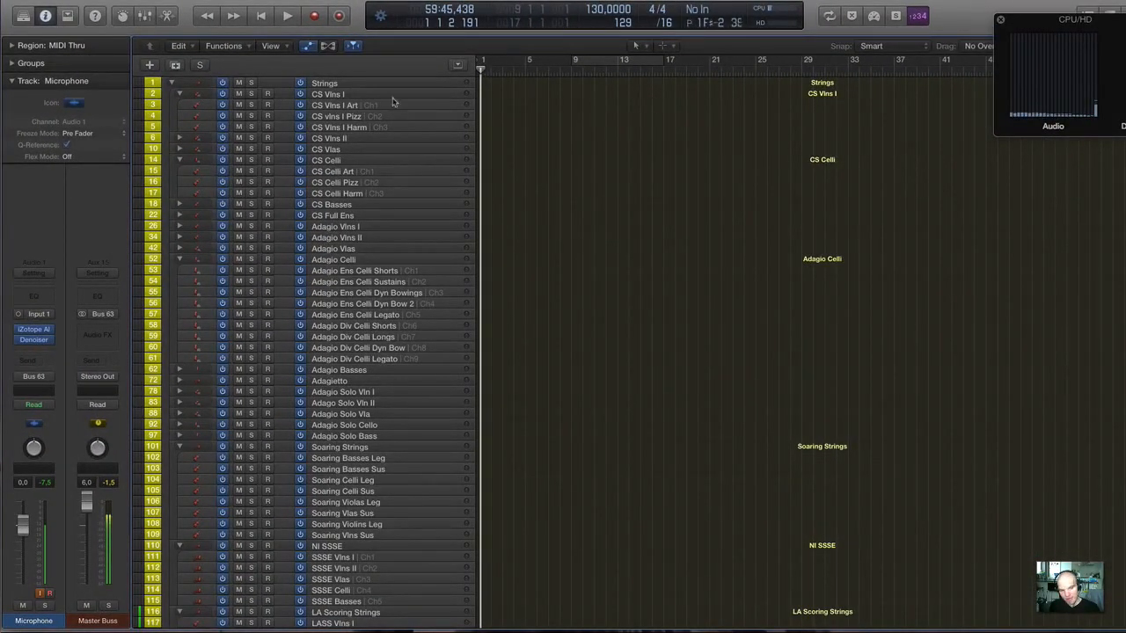
scroll(394, 104, down, 5)
scroll(393, 104, up, 5)
click(1125, 0)
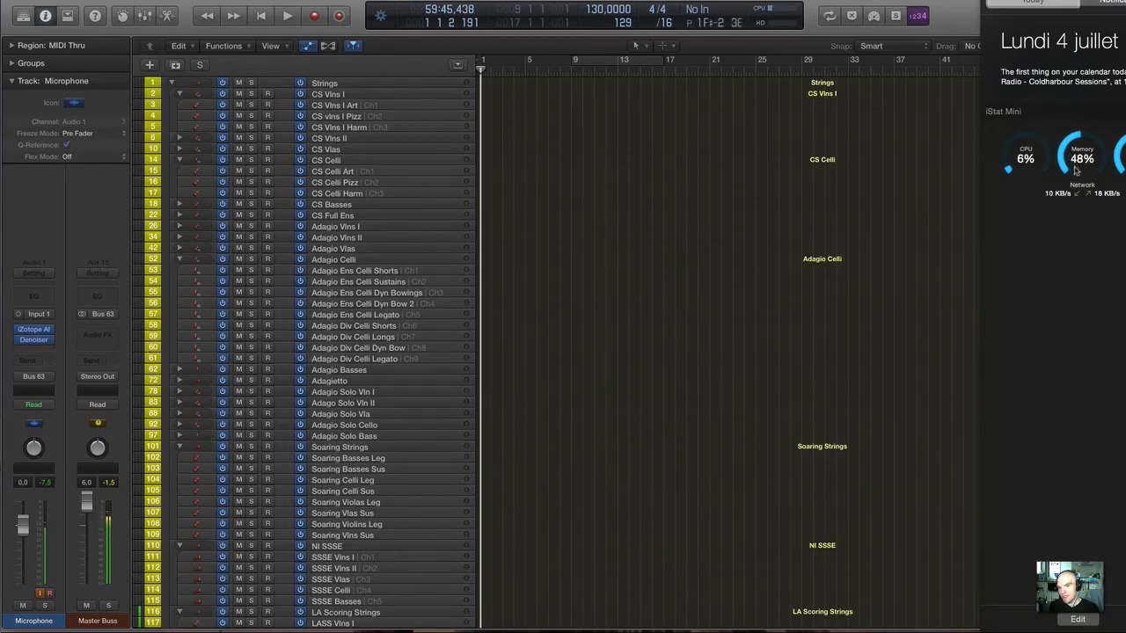
click(1125, 0)
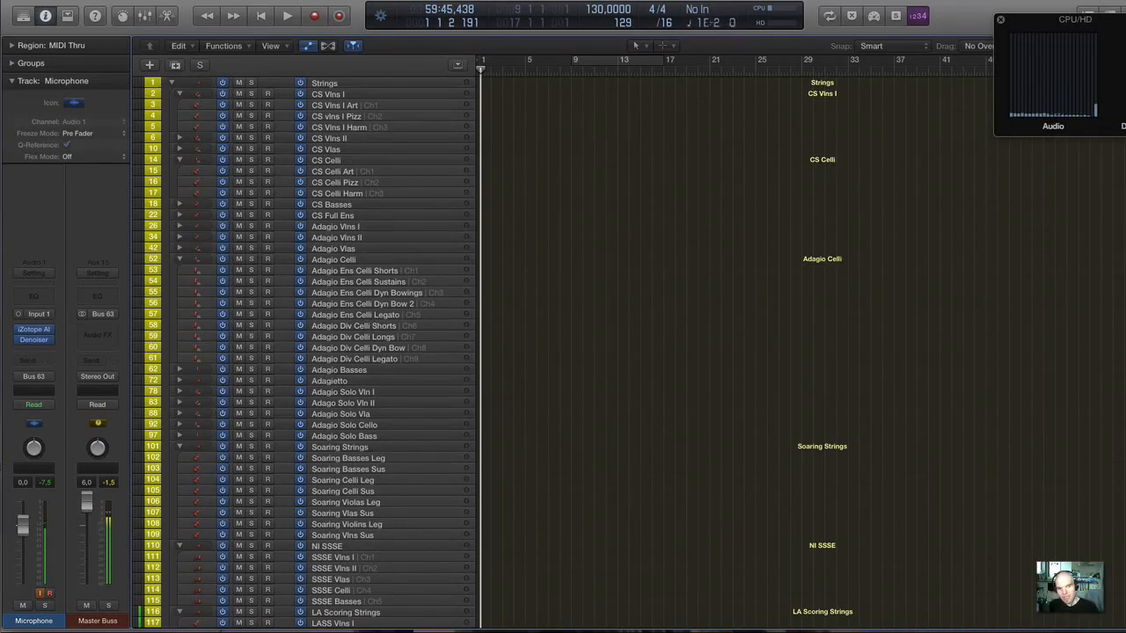
Expand the CS Vlns II track stack and open the Kontakt 5 instrument of its CS Vlns II Art track, clear of the channel strips.
click(317, 138)
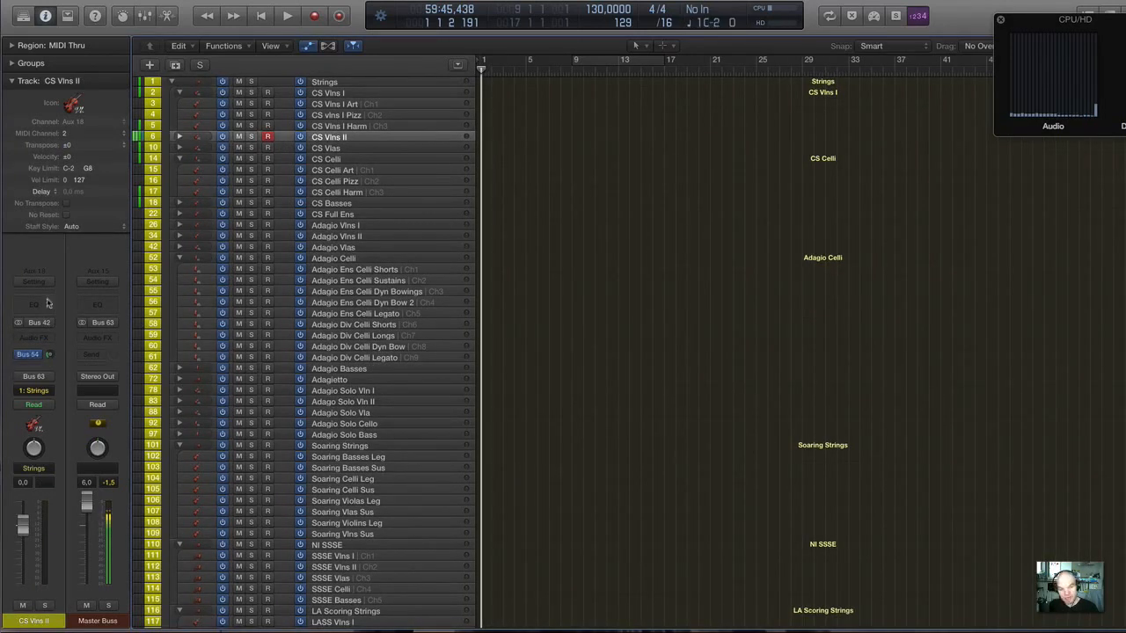
click(180, 138)
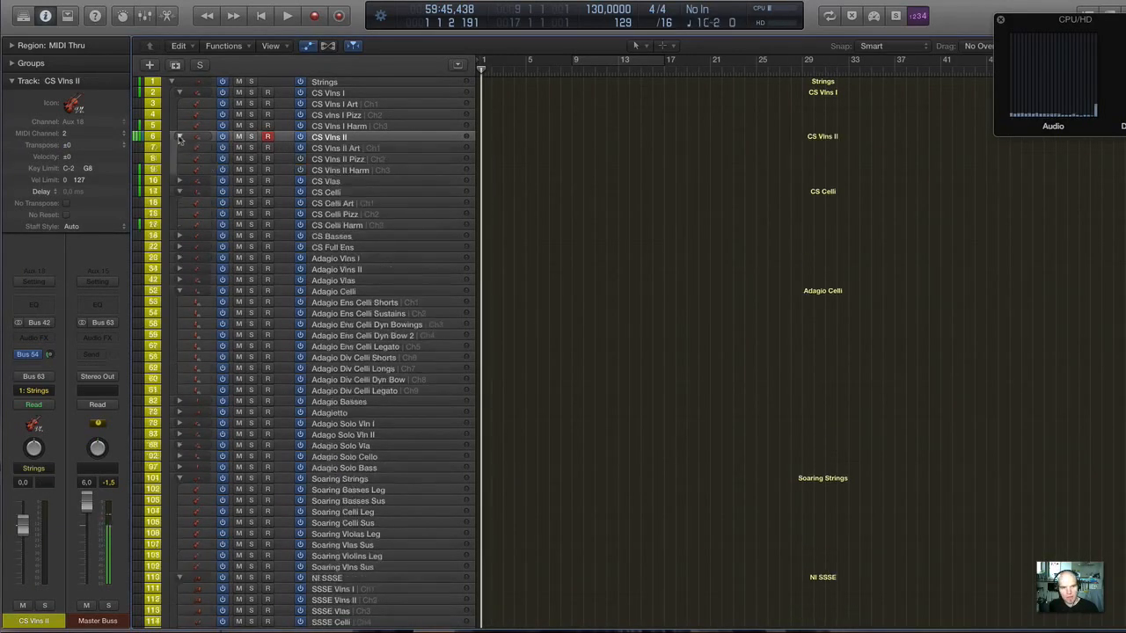
click(385, 150)
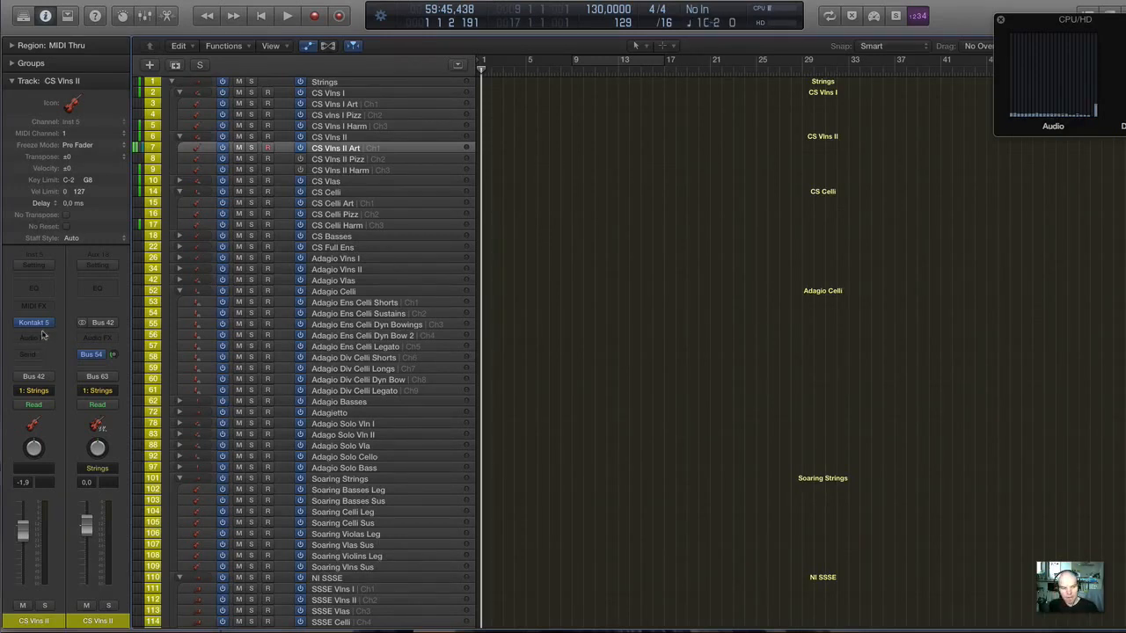
mouse_move(39, 326)
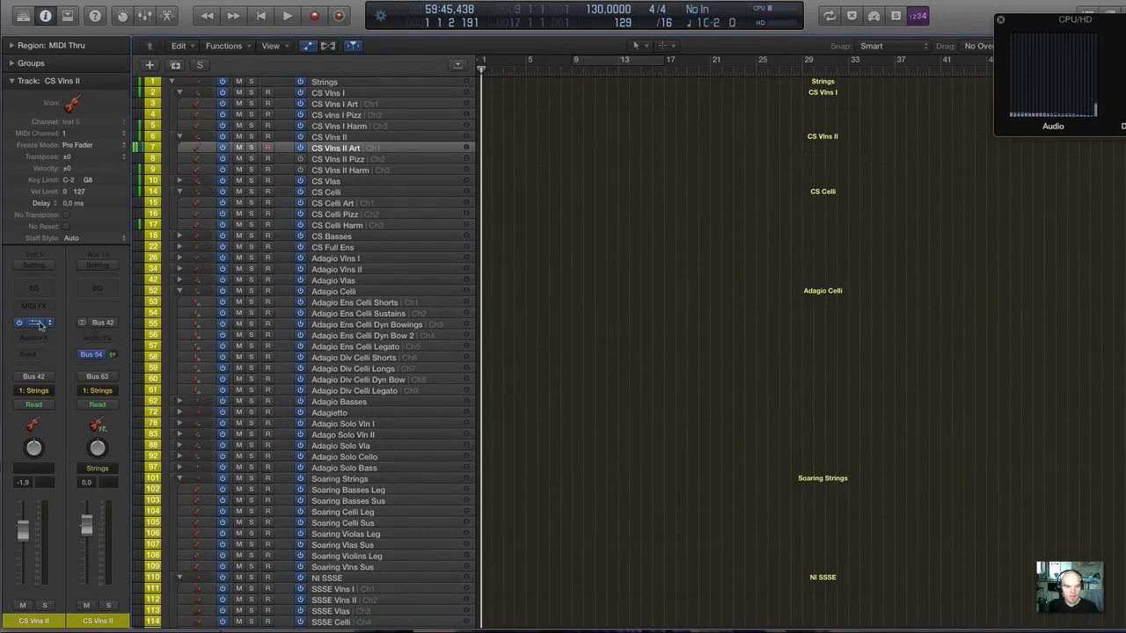
click(39, 325)
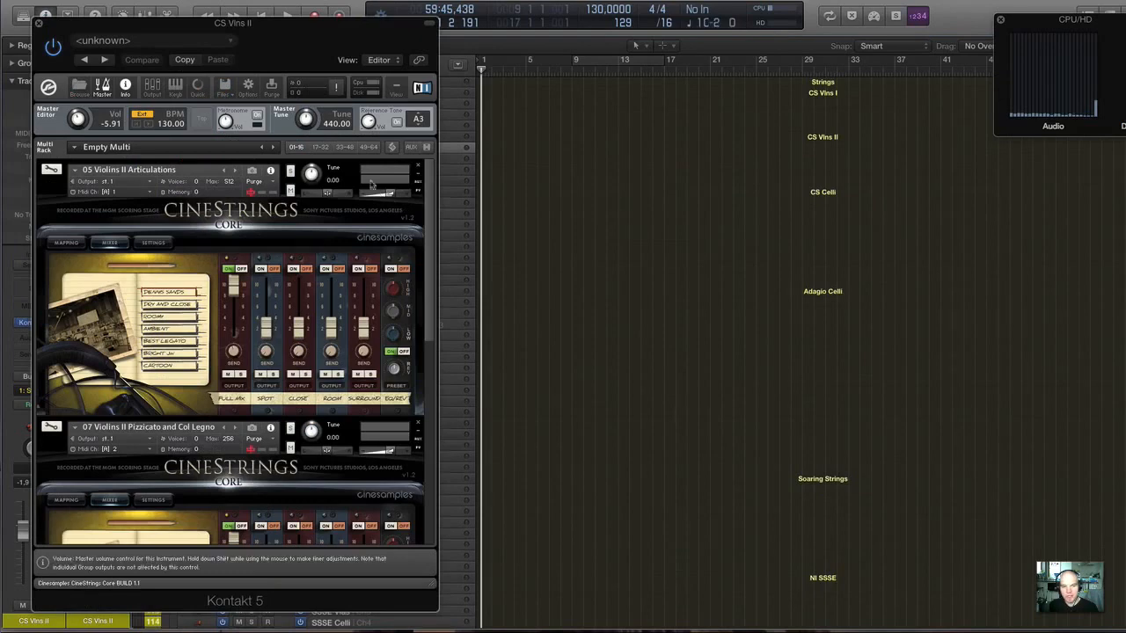
drag(195, 28, 311, 43)
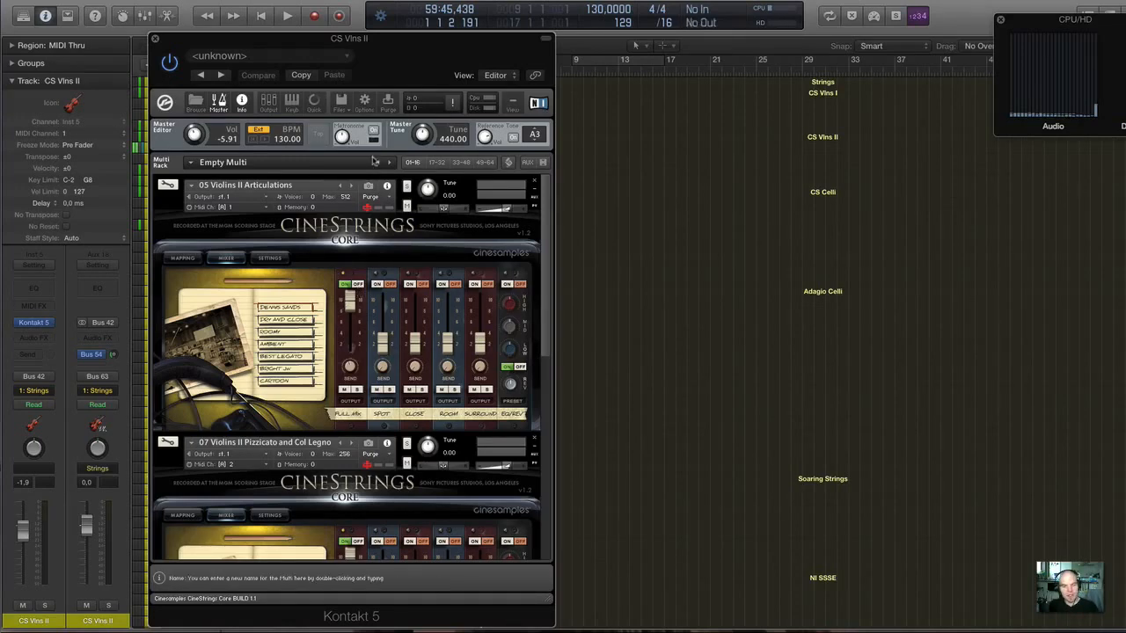
Reload all purged samples of the CineStrings CORE Violins II patches in Kontakt.
scroll(384, 200, down, 3)
scroll(384, 200, up, 3)
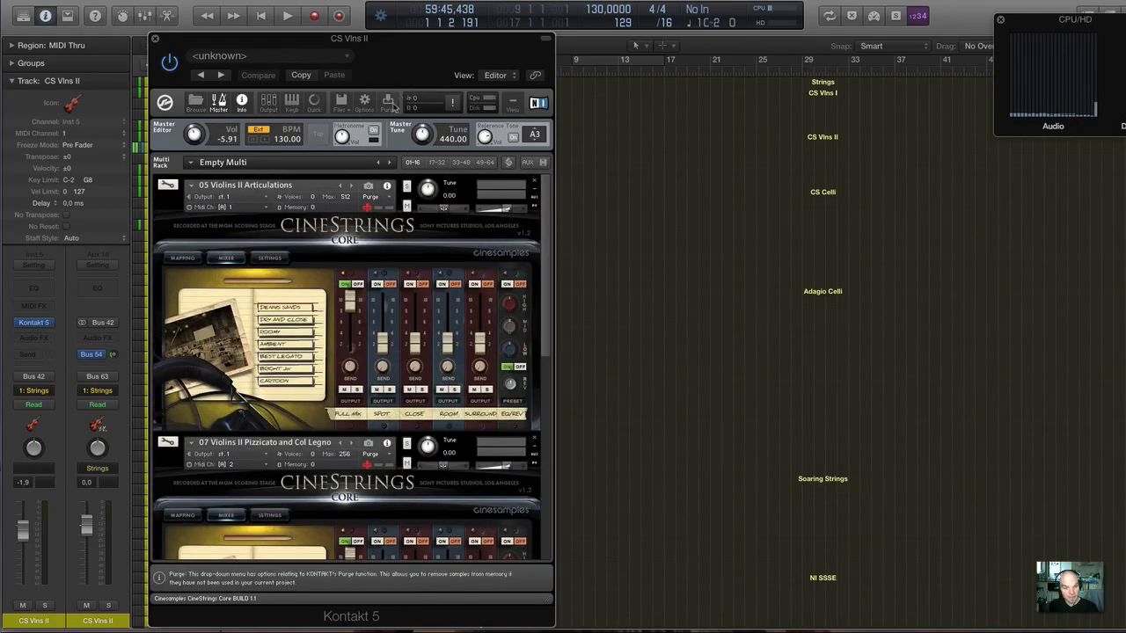
click(390, 104)
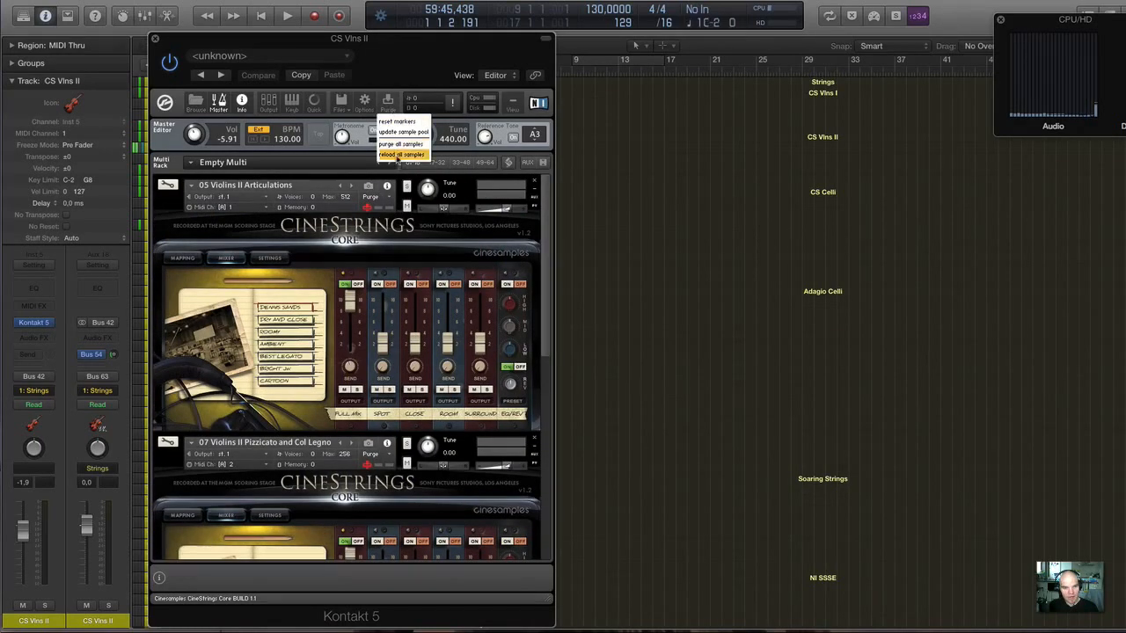
click(397, 155)
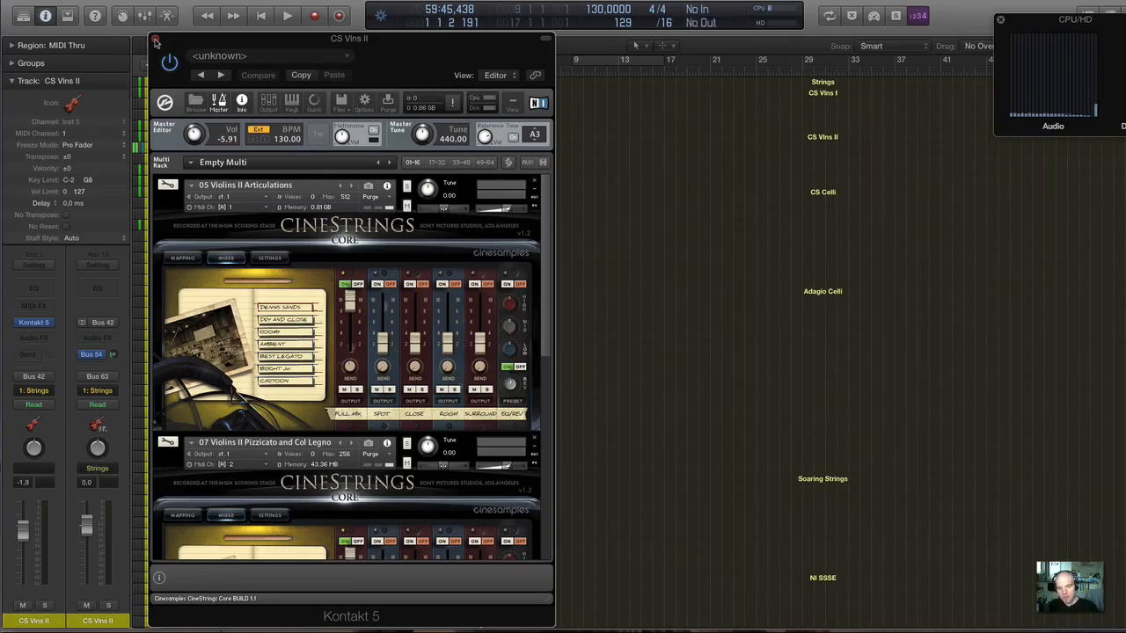
Examine the Settings and Mapping pages of the 05 Violins II Articulations patch and close the Kontakt window.
click(272, 259)
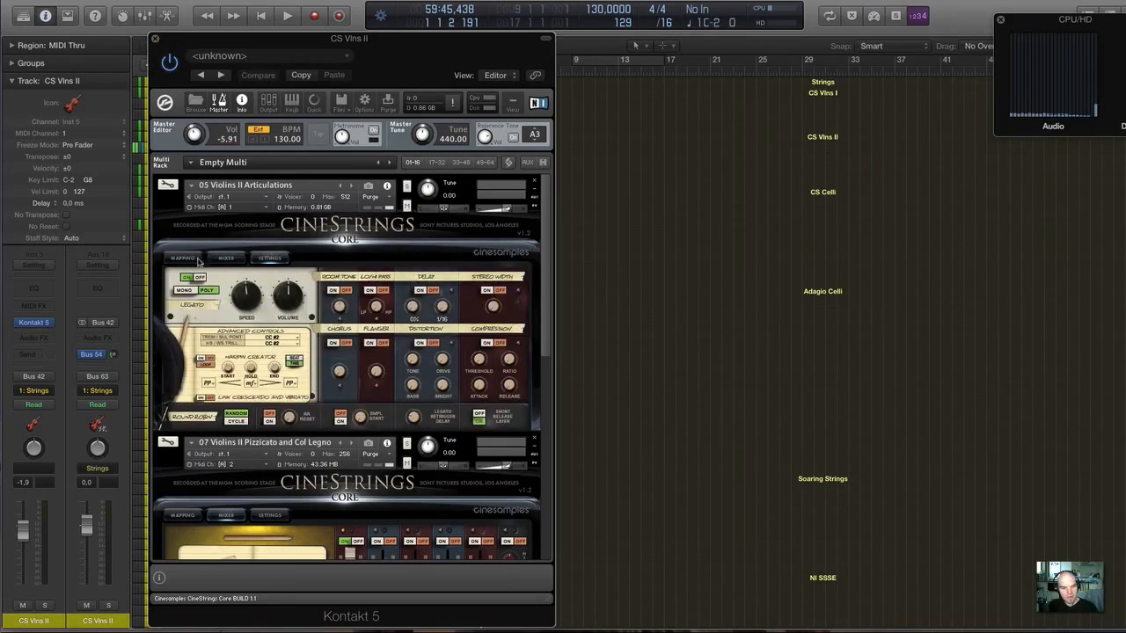
click(170, 262)
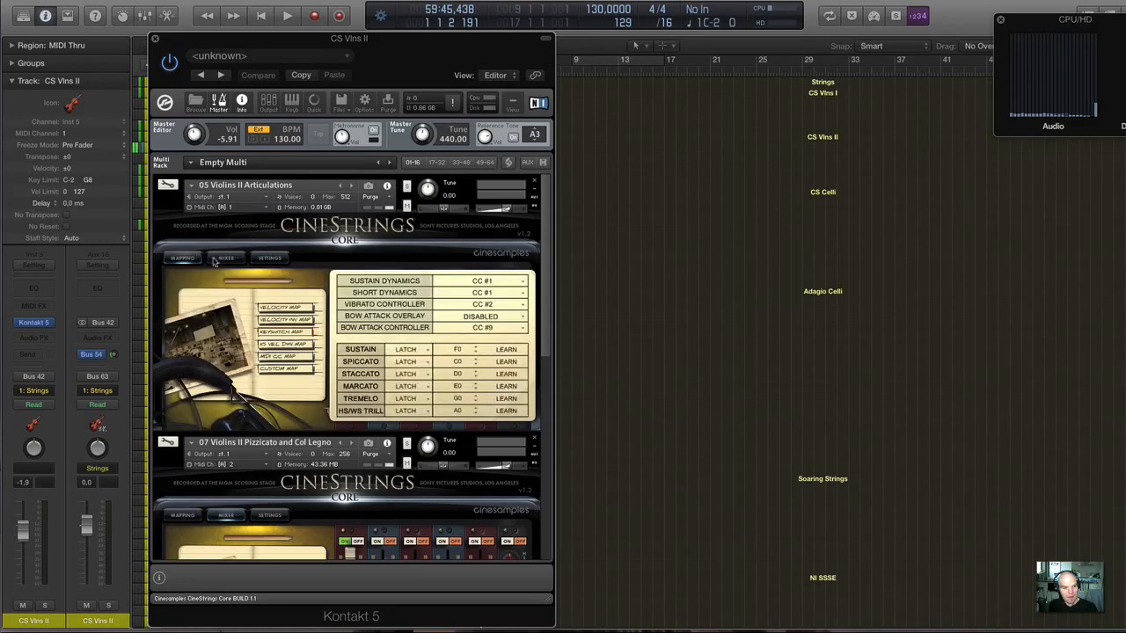
click(272, 260)
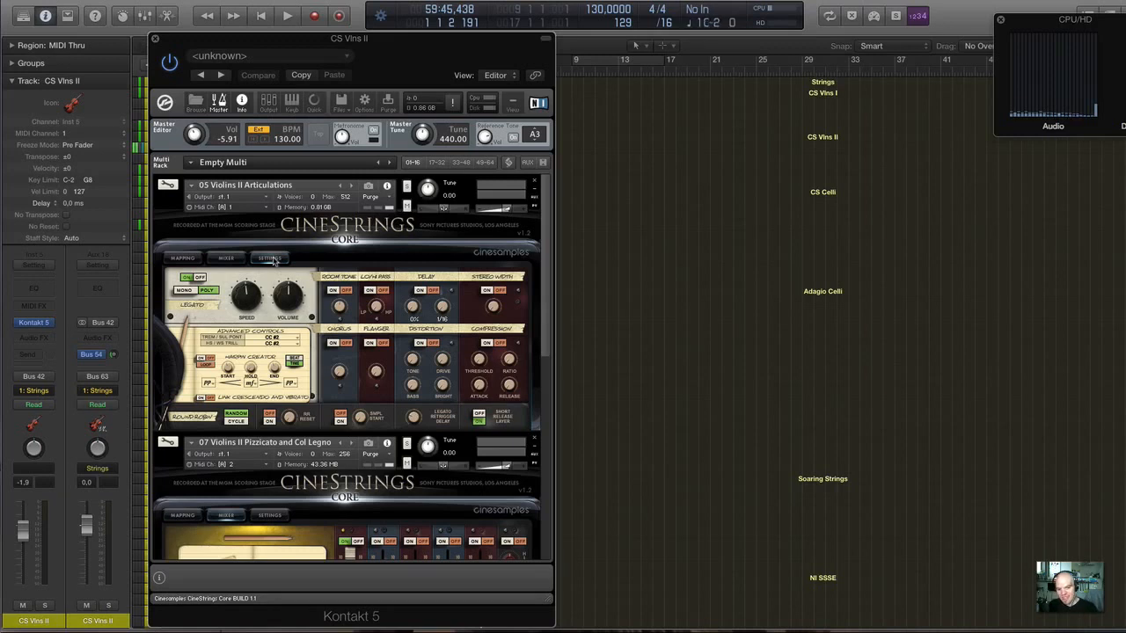
click(271, 259)
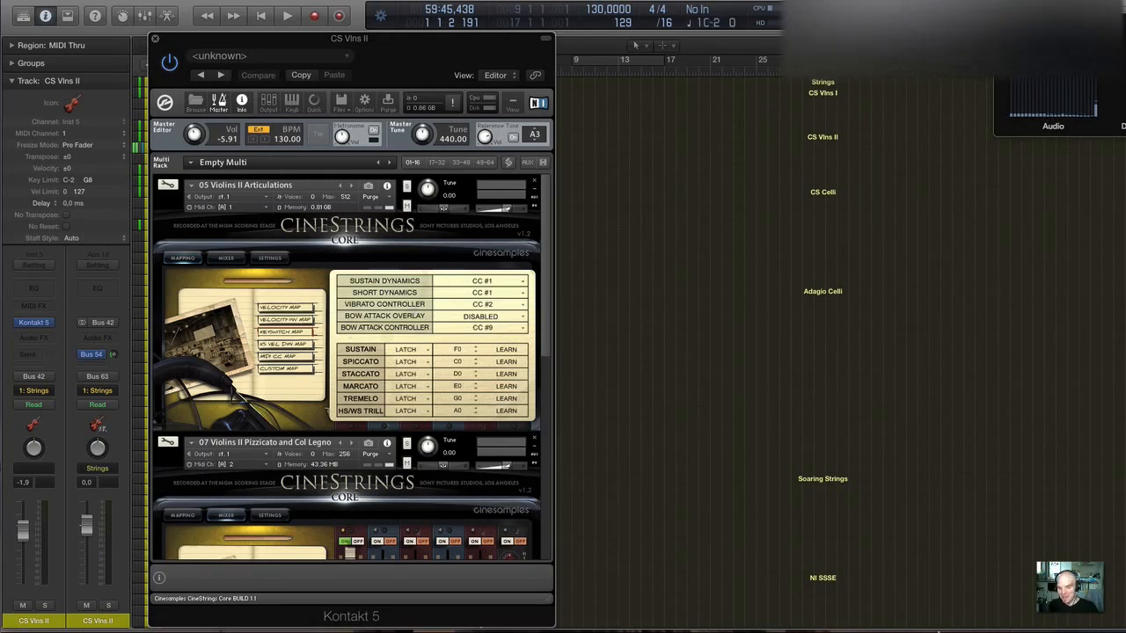
mouse_move(934, 616)
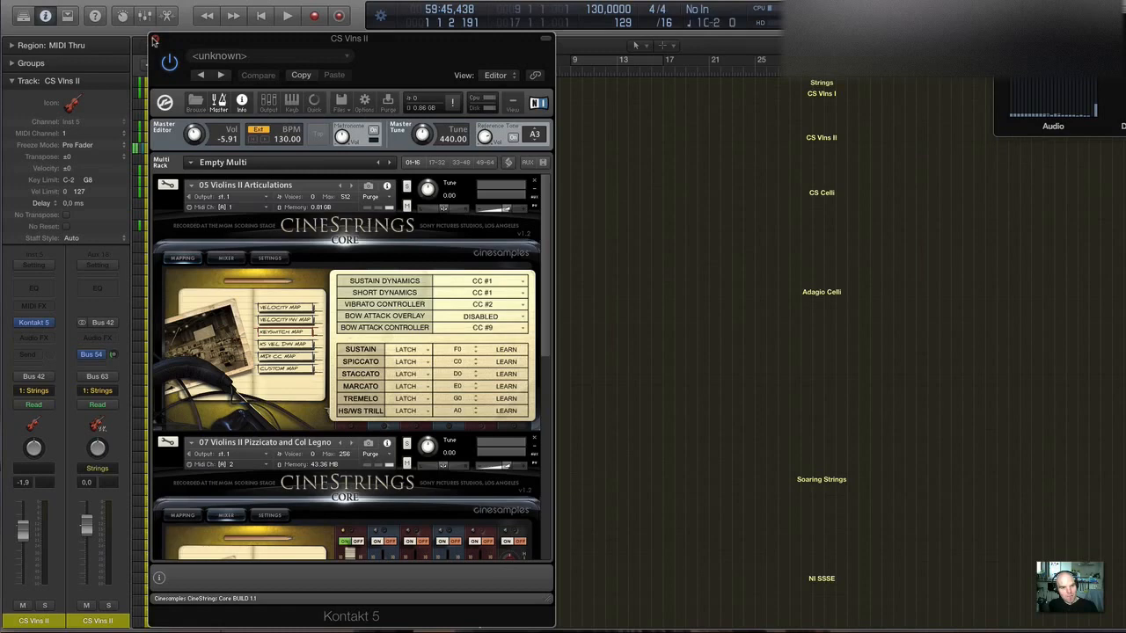
click(154, 40)
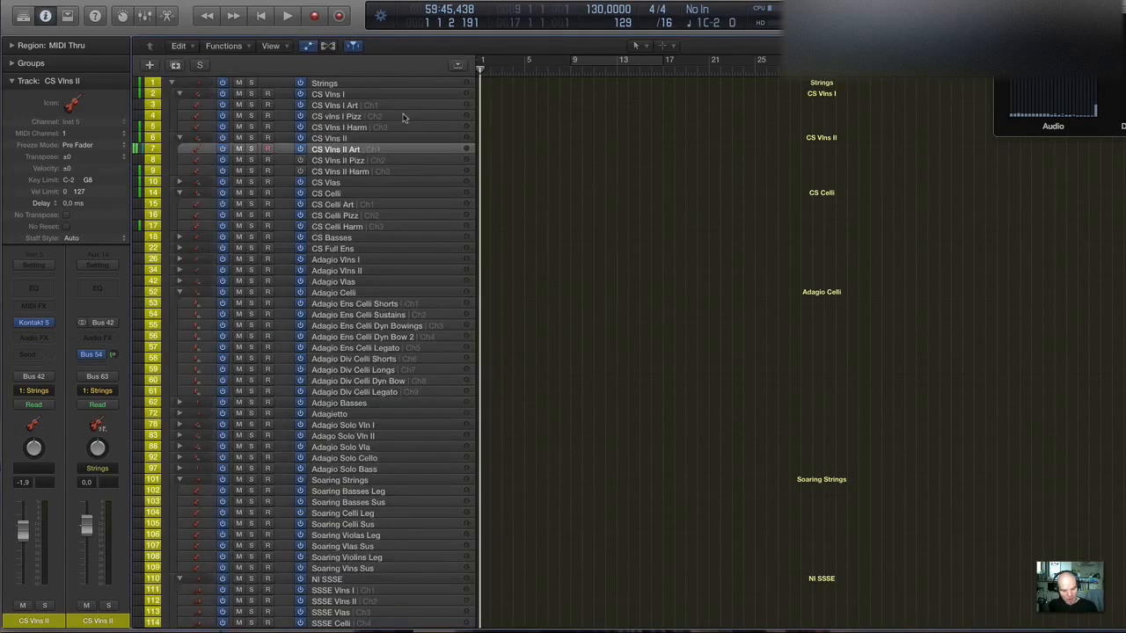
Switch to Safari, restore its minimised window and show the Cinesamples CineStrings CORE product page.
key(super+Tab)
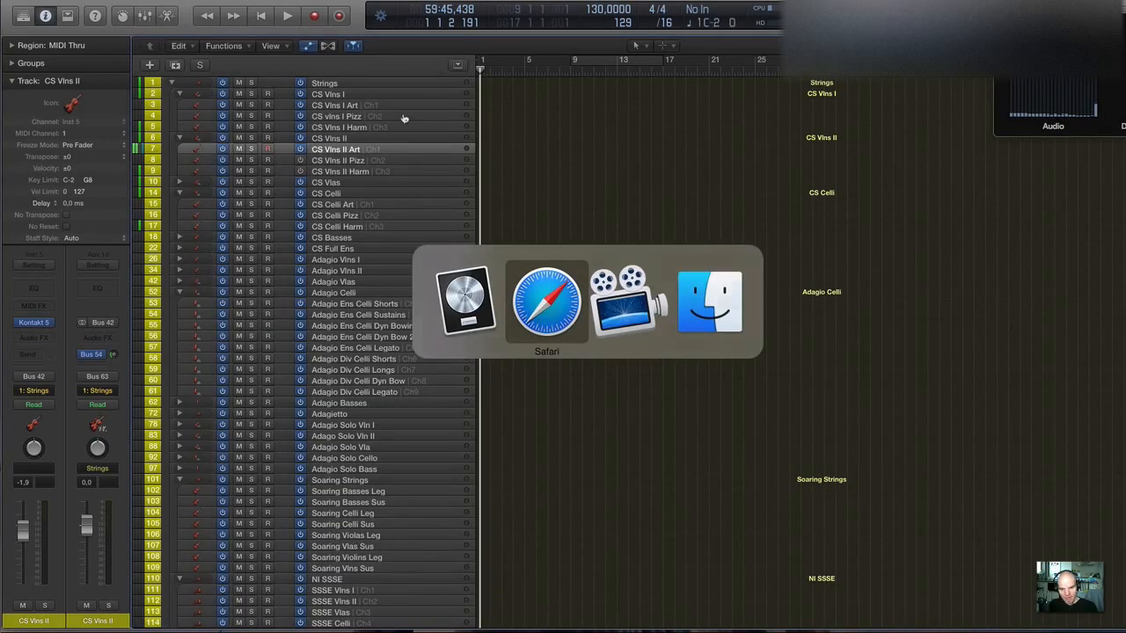
click(1025, 612)
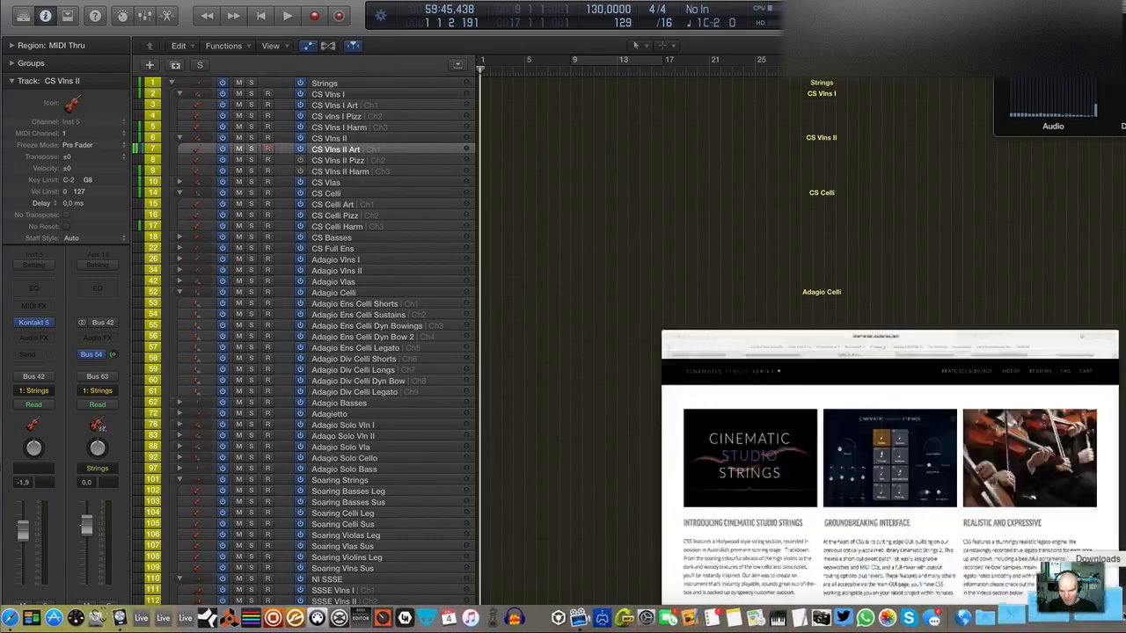
click(252, 117)
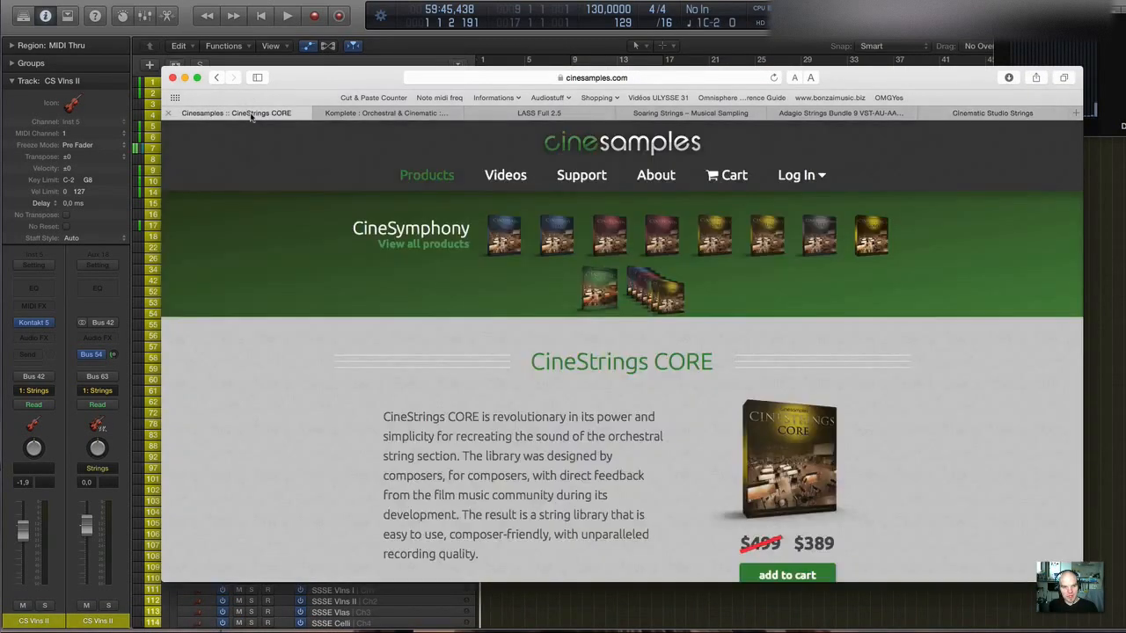
Examine the CineStrings CORE page's description, version 1.2 news, videos and graphical interface section.
scroll(667, 309, down, 3)
scroll(667, 309, down, 2)
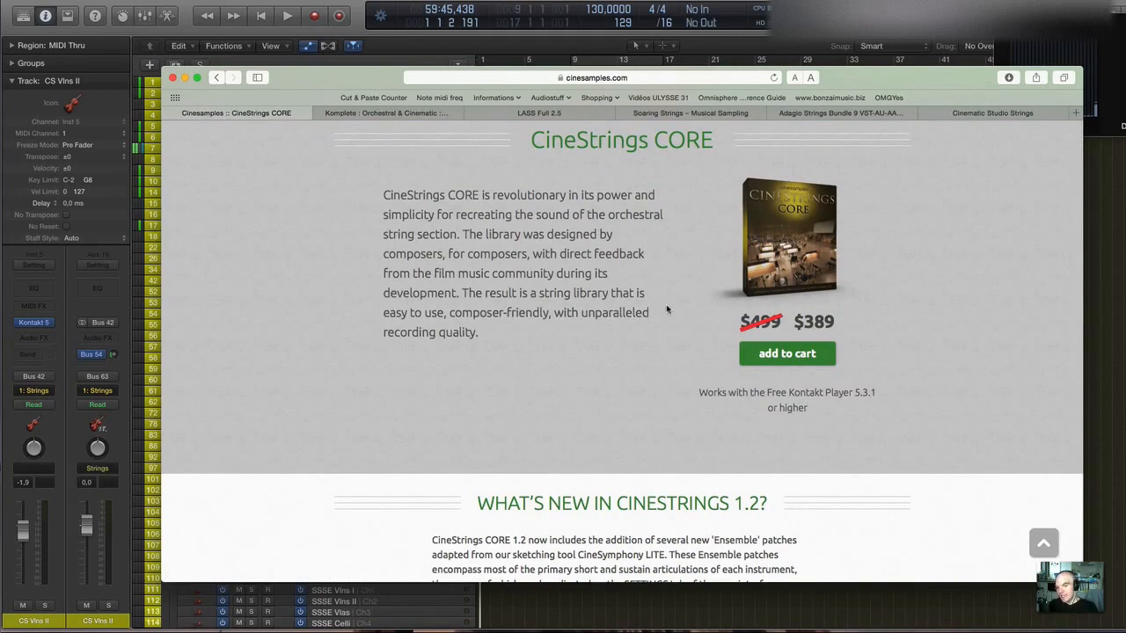
scroll(667, 309, up, 4)
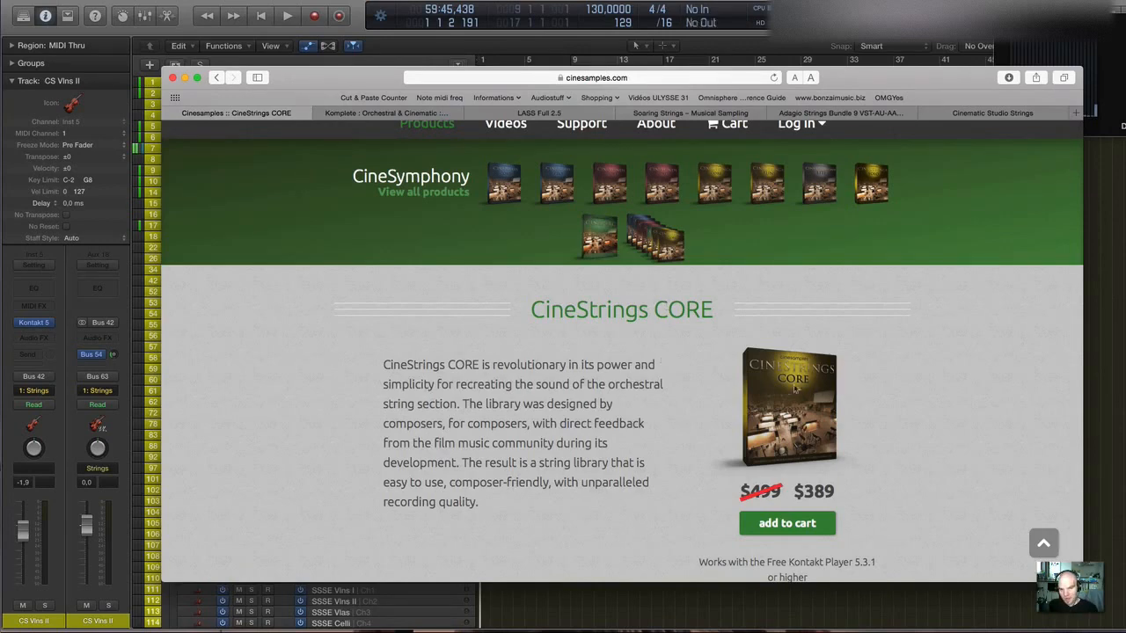
scroll(655, 378, down, 4)
scroll(655, 378, down, 5)
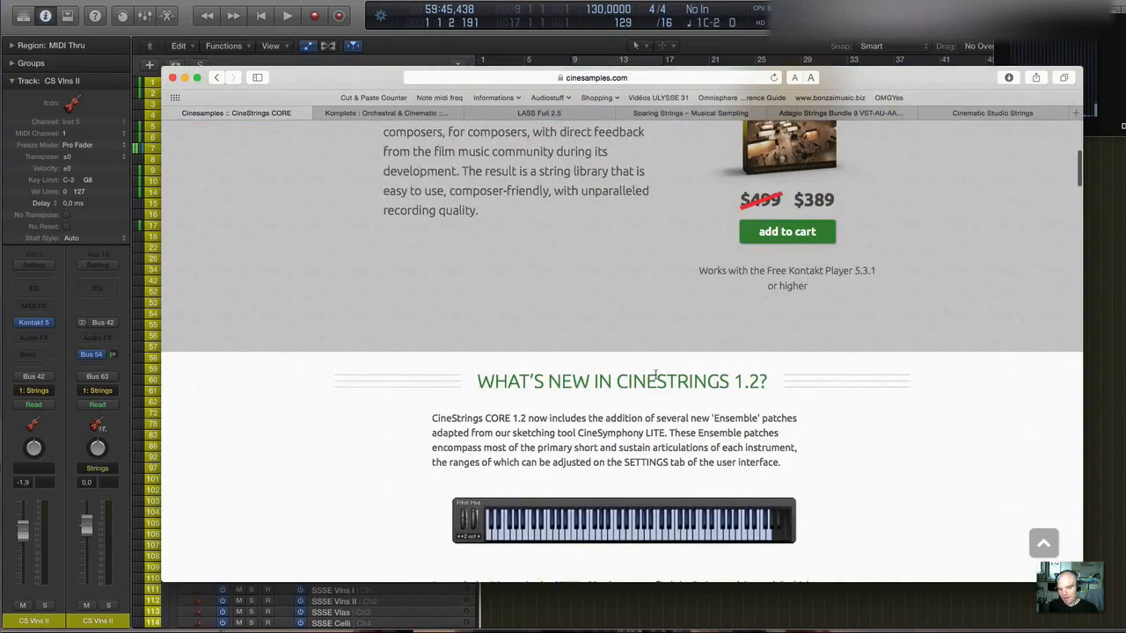
scroll(656, 378, down, 10)
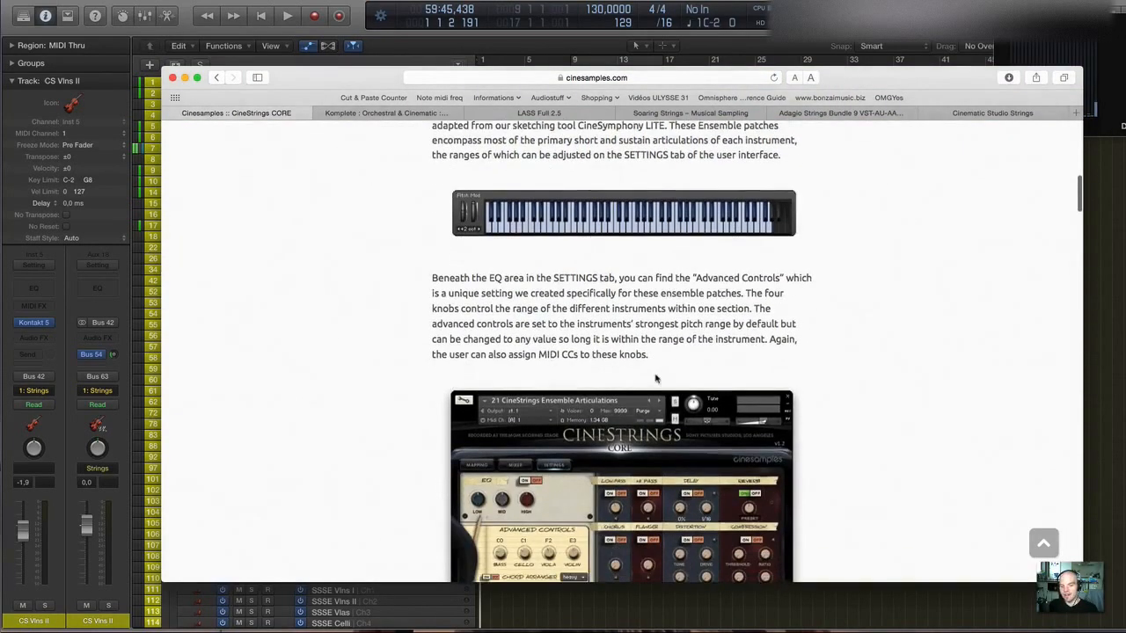
scroll(655, 378, down, 5)
scroll(656, 378, down, 5)
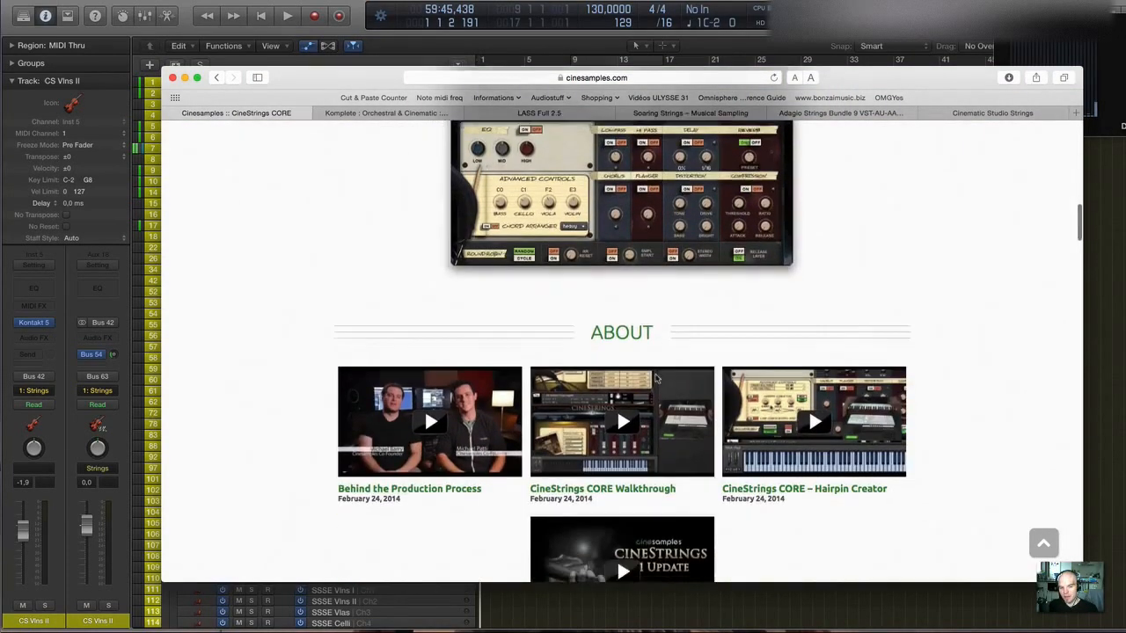
scroll(656, 378, down, 20)
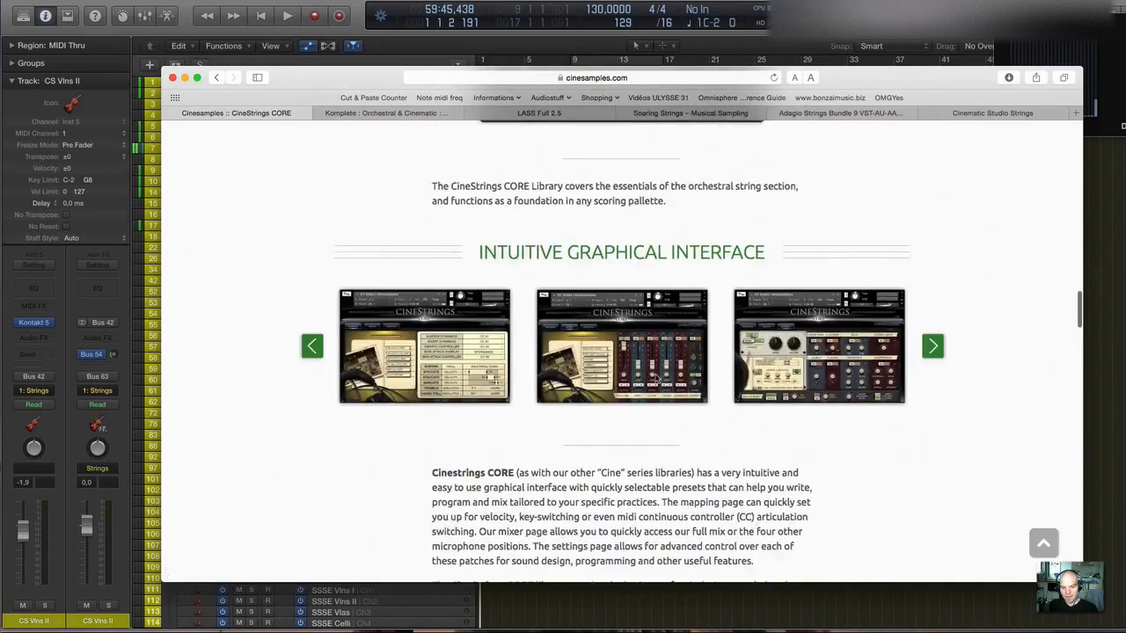
Read the CineStrings CORE articulation list on the product page and glance at the Unique Features section below it.
scroll(655, 378, down, 10)
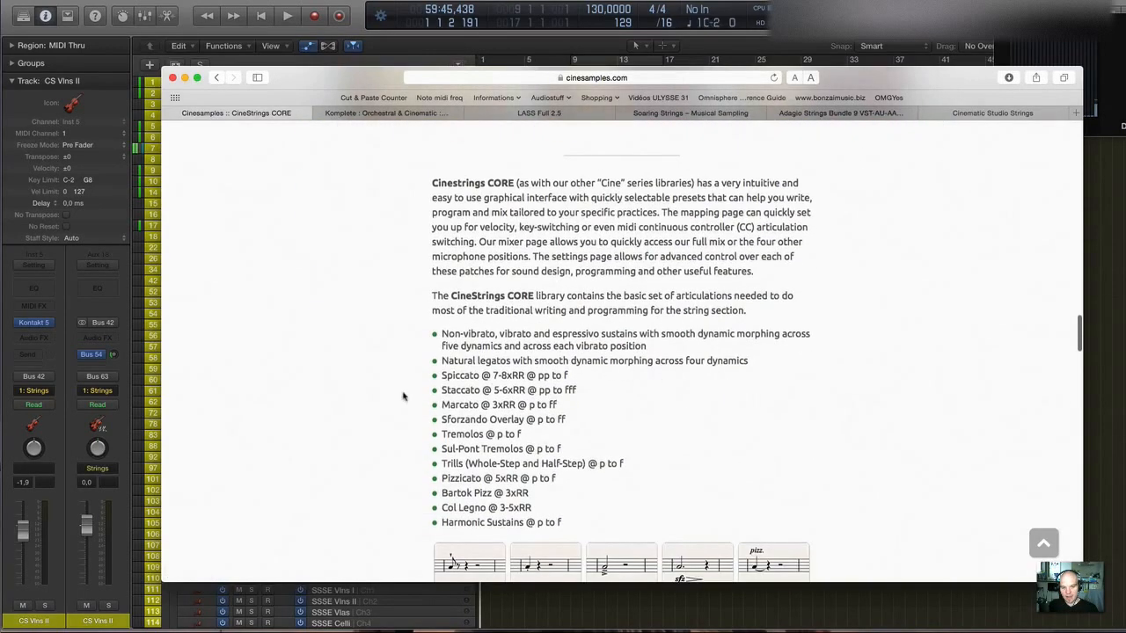
scroll(453, 508, up, 1)
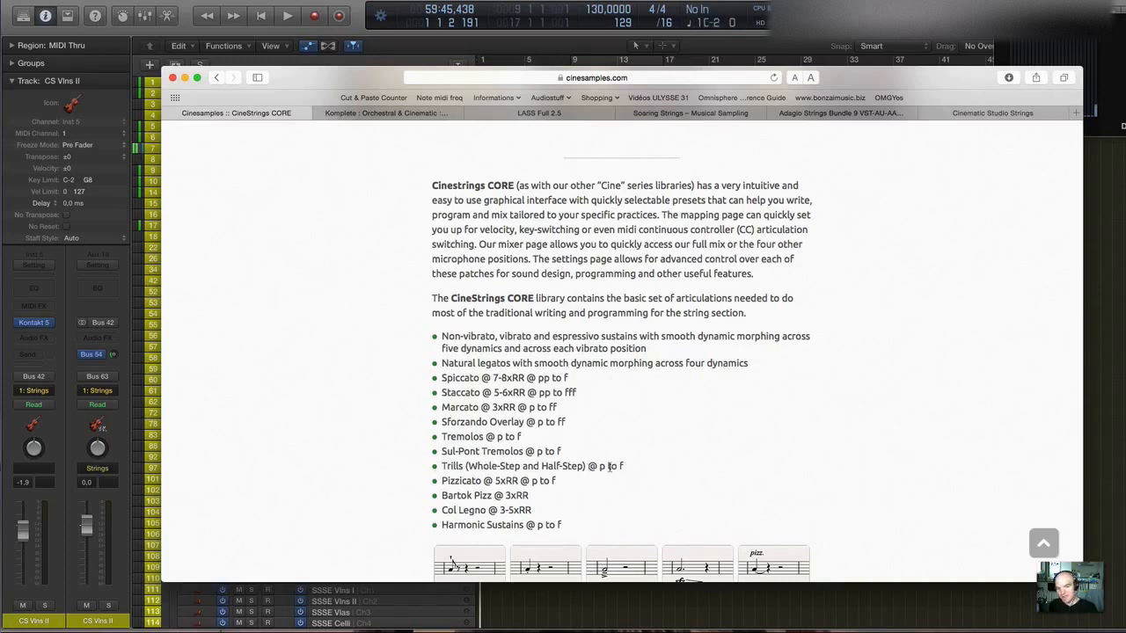
scroll(572, 470, down, 1)
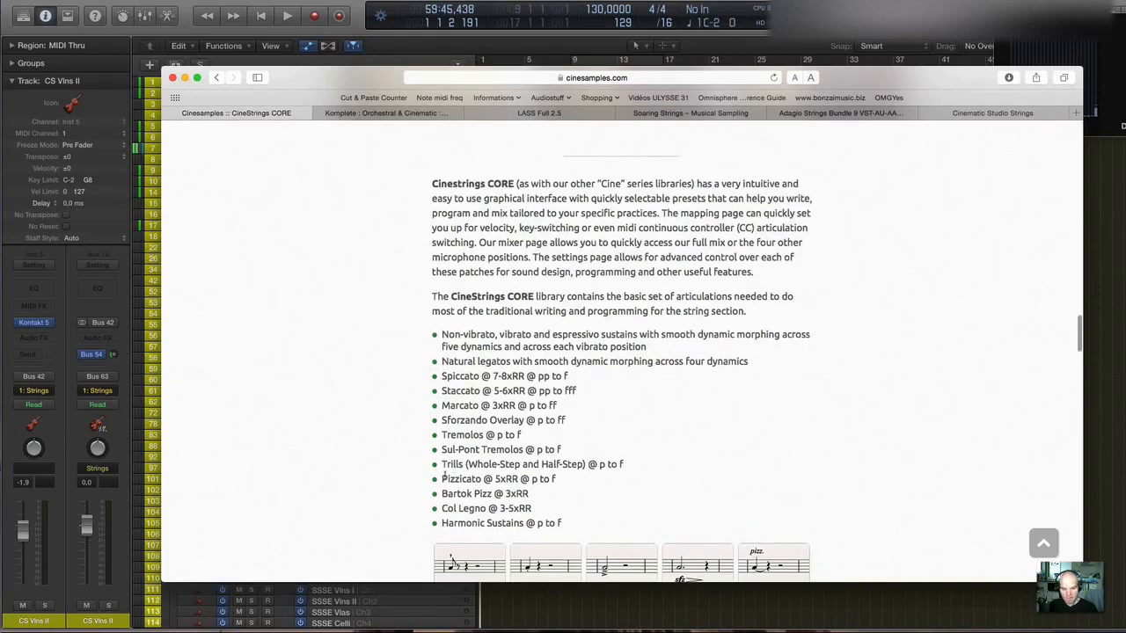
scroll(465, 477, up, 1)
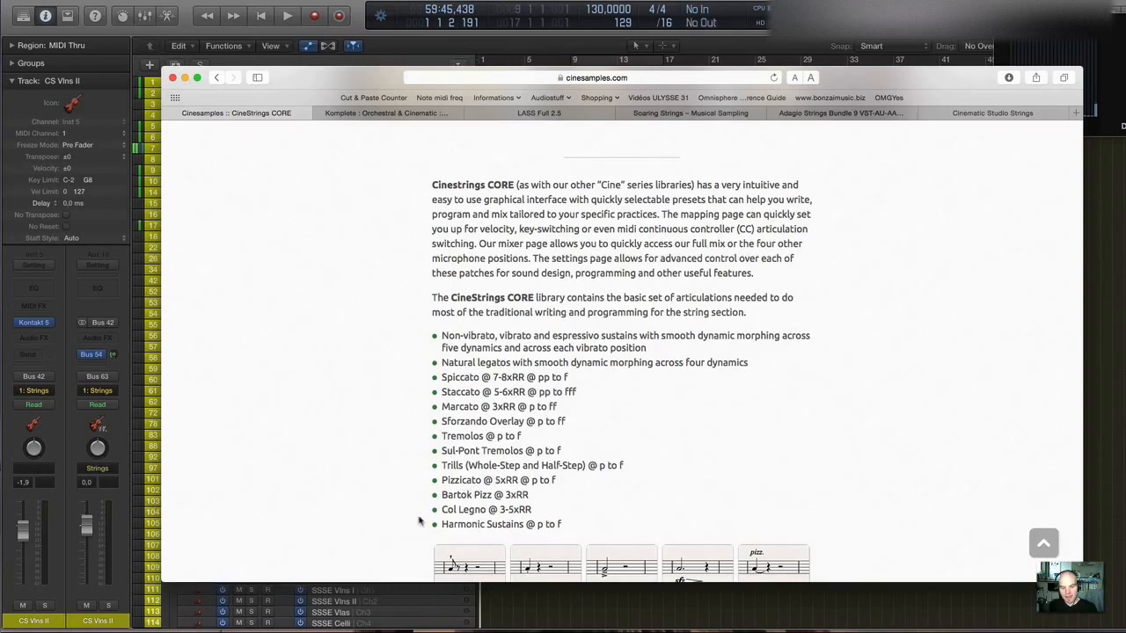
scroll(444, 520, down, 3)
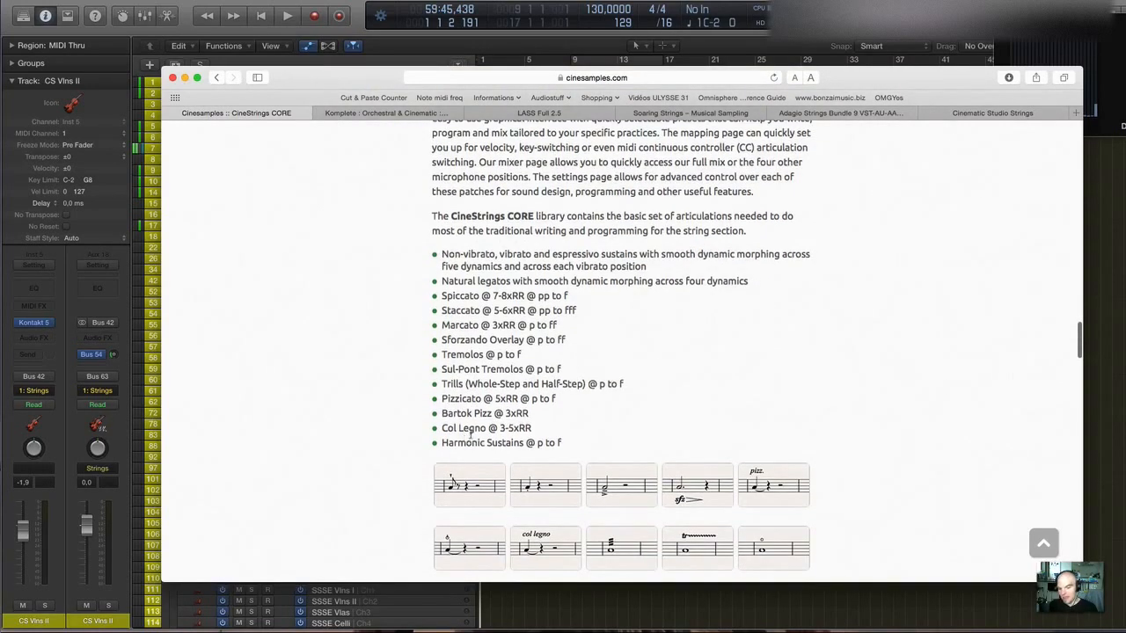
scroll(472, 433, down, 9)
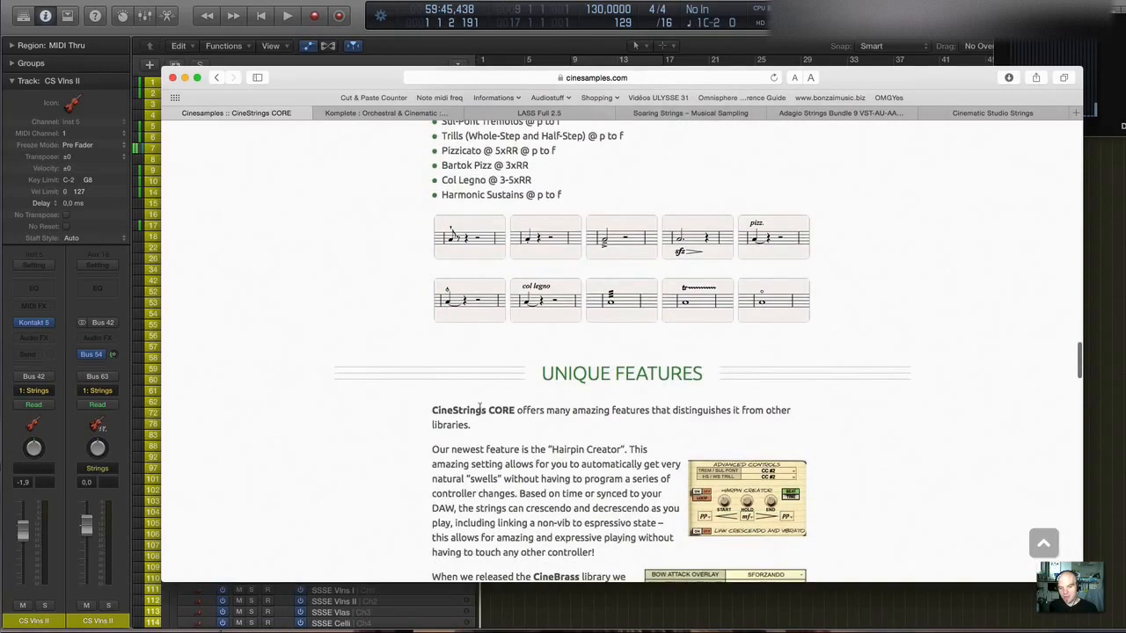
scroll(475, 409, up, 1)
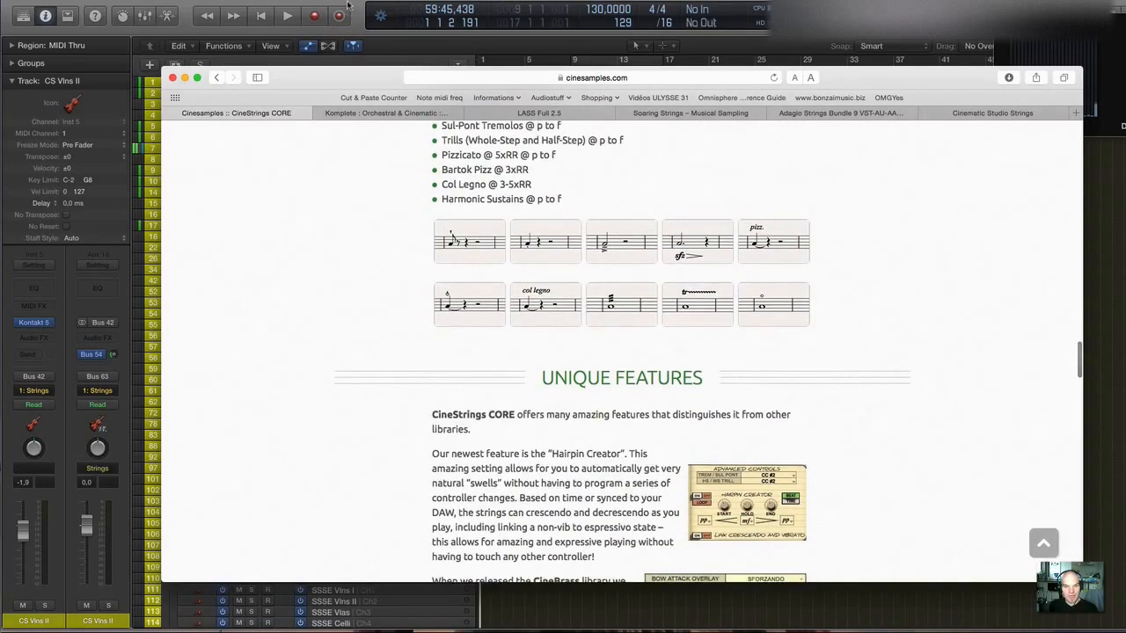
Return to Logic Pro and open the Kontakt 5 instrument of the CS Vlns I Art track.
click(348, 6)
scroll(350, 133, up, 2)
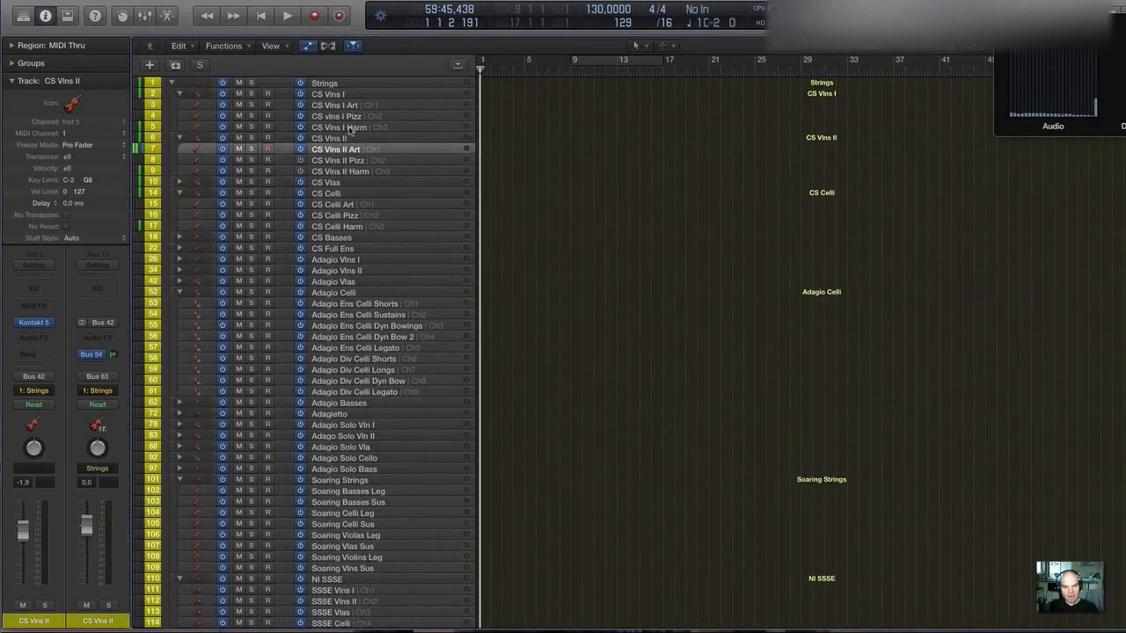
click(348, 96)
click(346, 106)
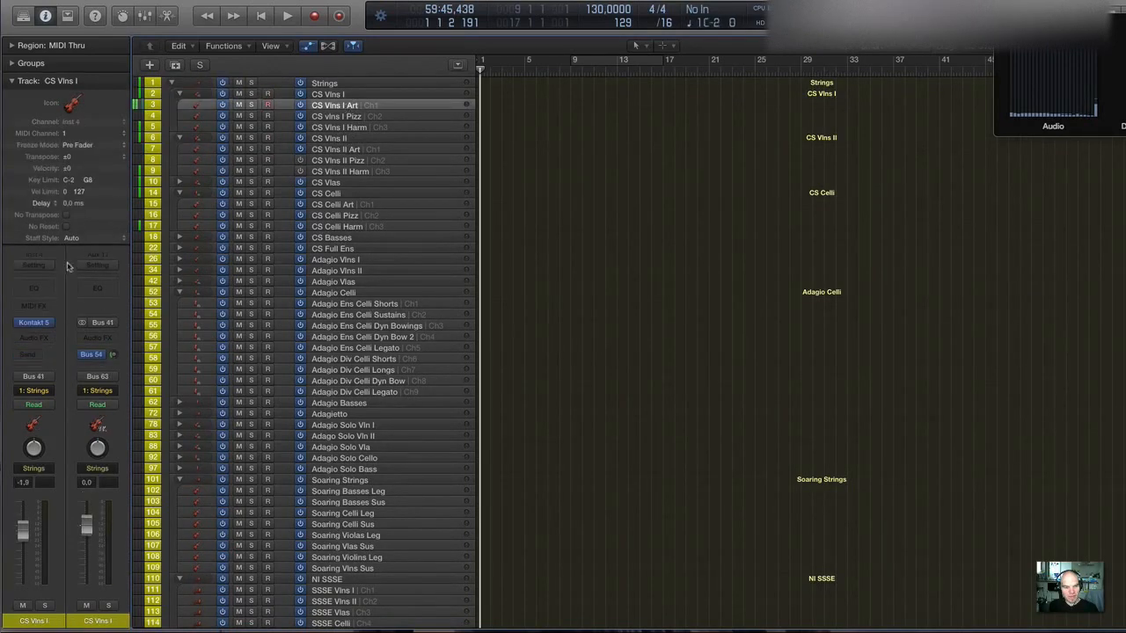
click(38, 322)
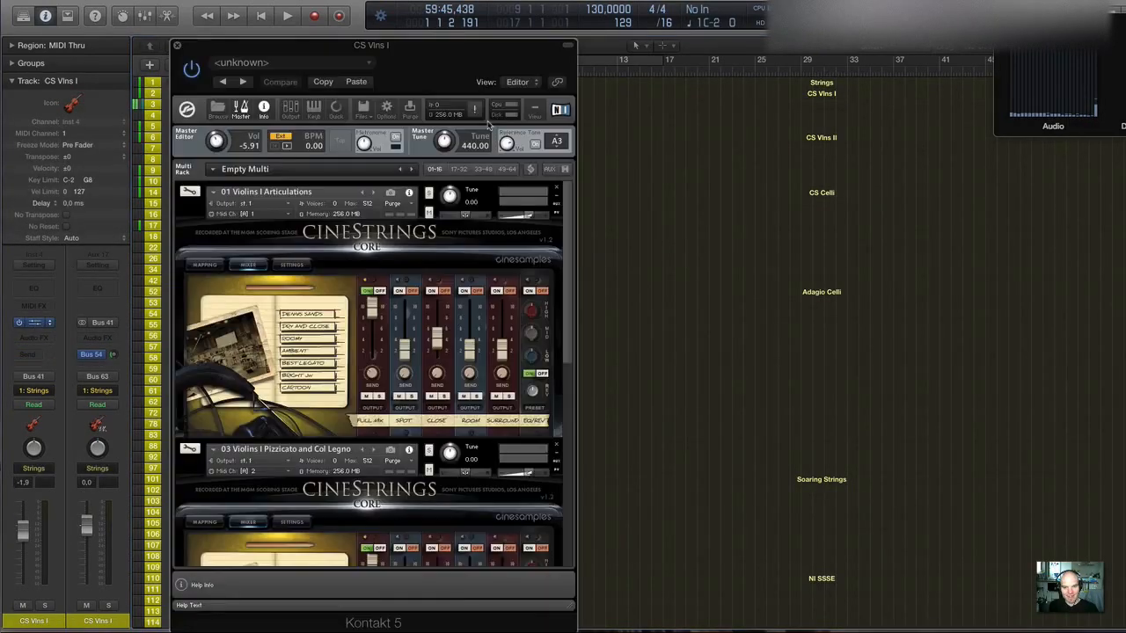
Look over the mixer pages of the CineStrings CORE Violins I patches and close the Kontakt window.
scroll(405, 218, down, 4)
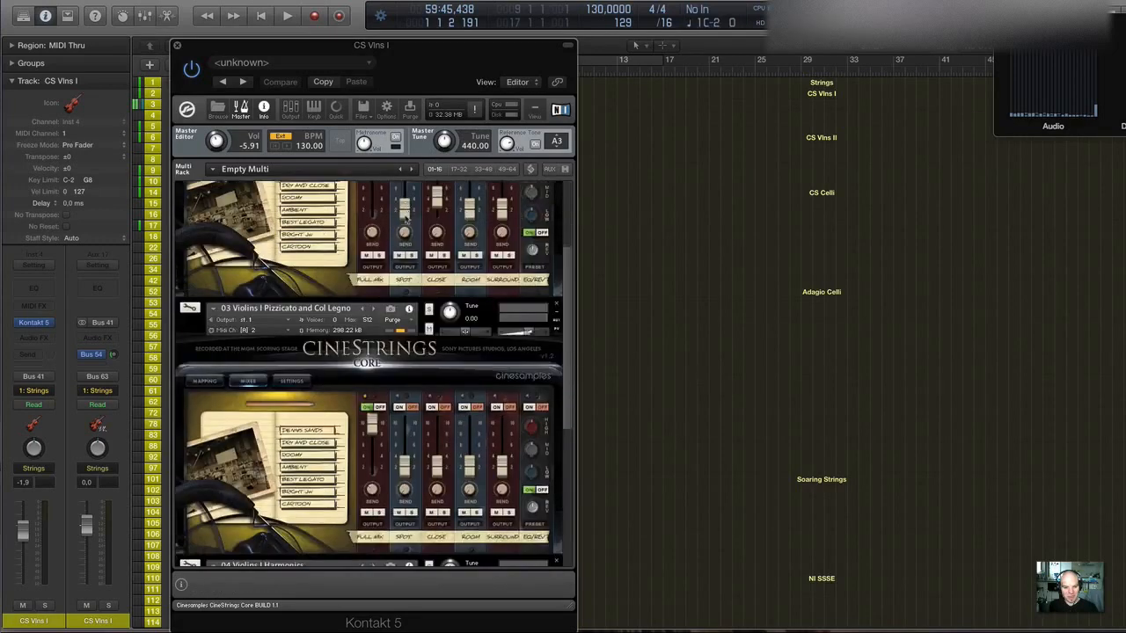
scroll(405, 218, up, 4)
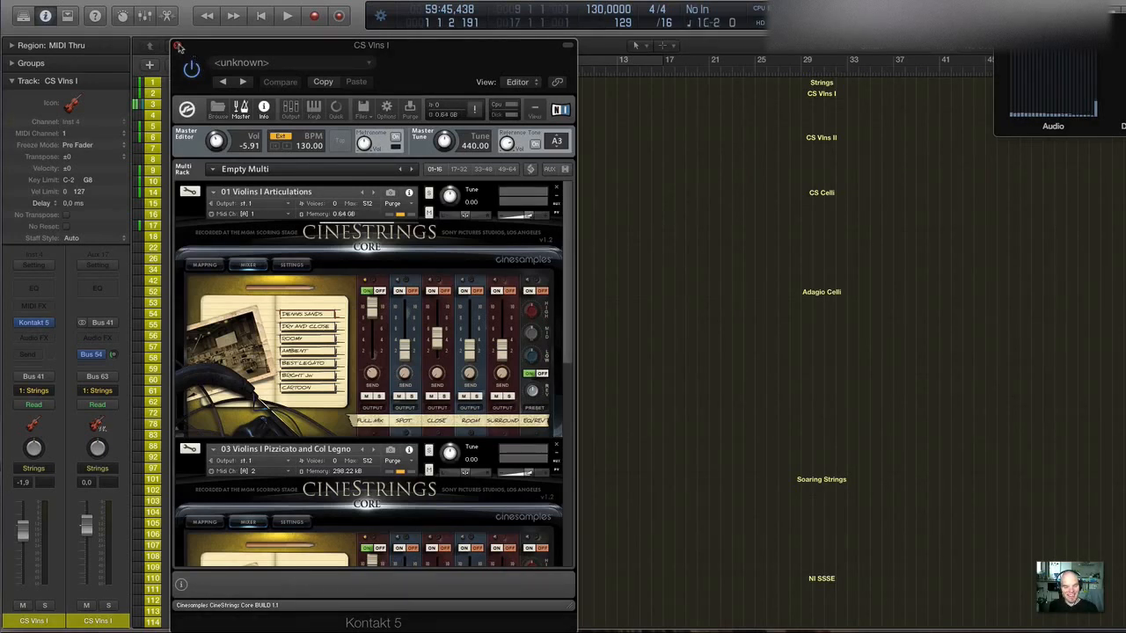
click(177, 45)
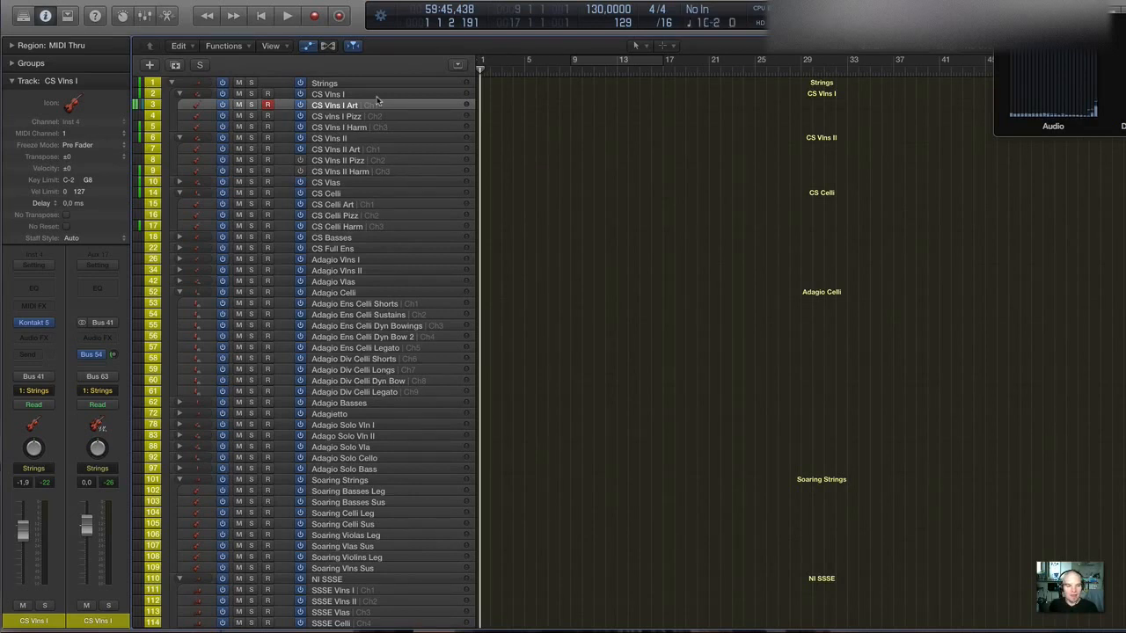
Reopen the CS Vlns I Kontakt window clear of the channel strips and enable the Hairpin Creator in the 01 Violins I Articulations settings.
click(35, 323)
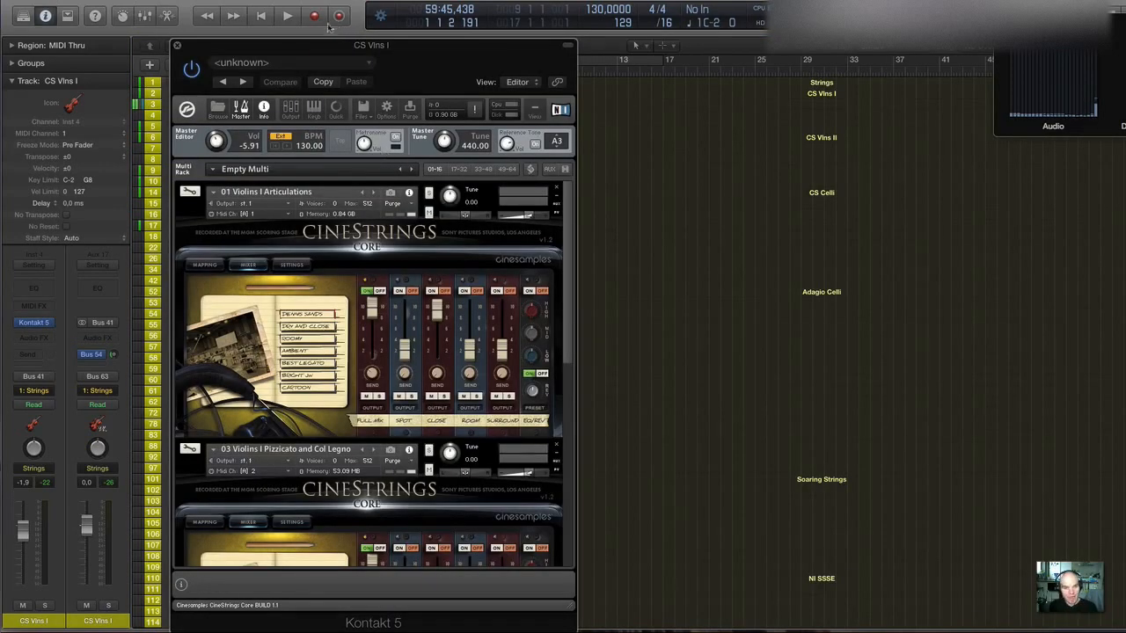
drag(330, 49, 442, 38)
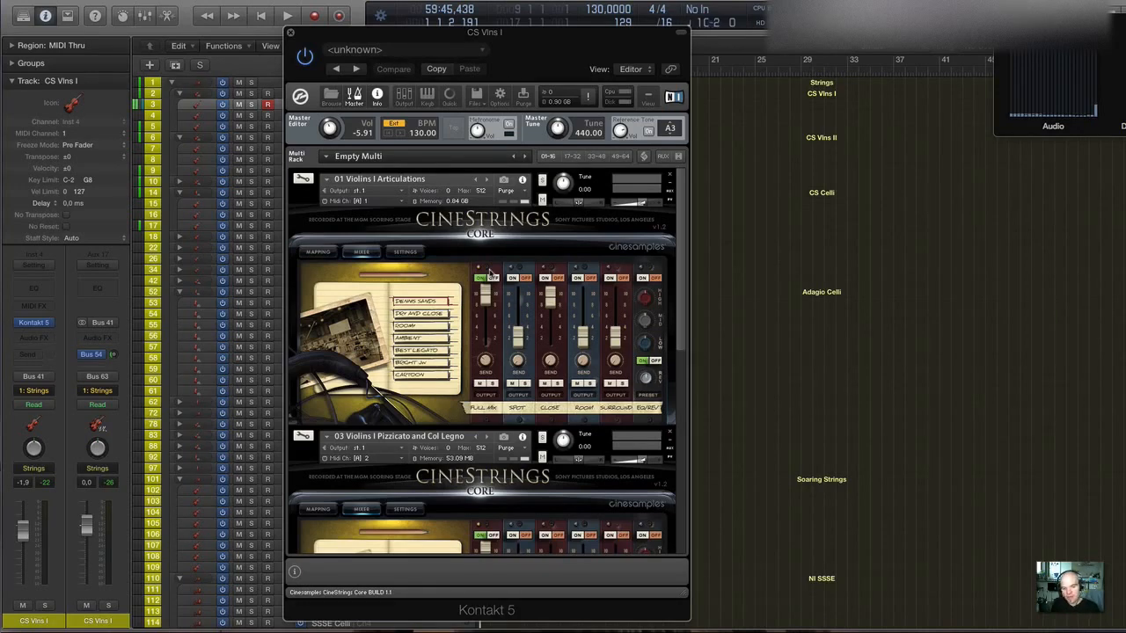
click(405, 253)
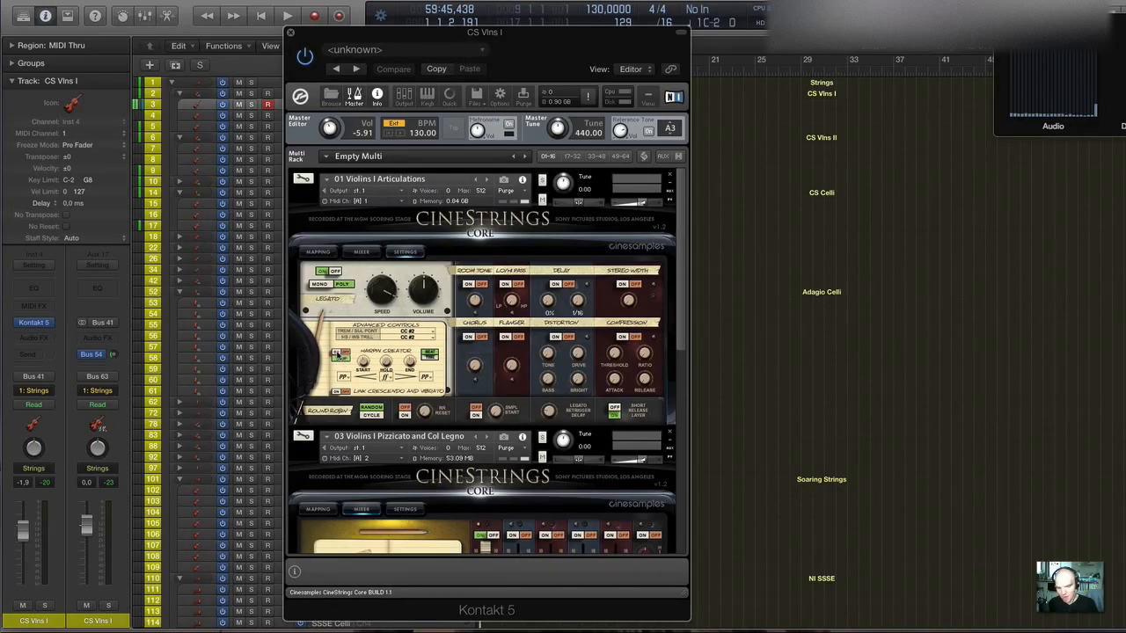
click(339, 355)
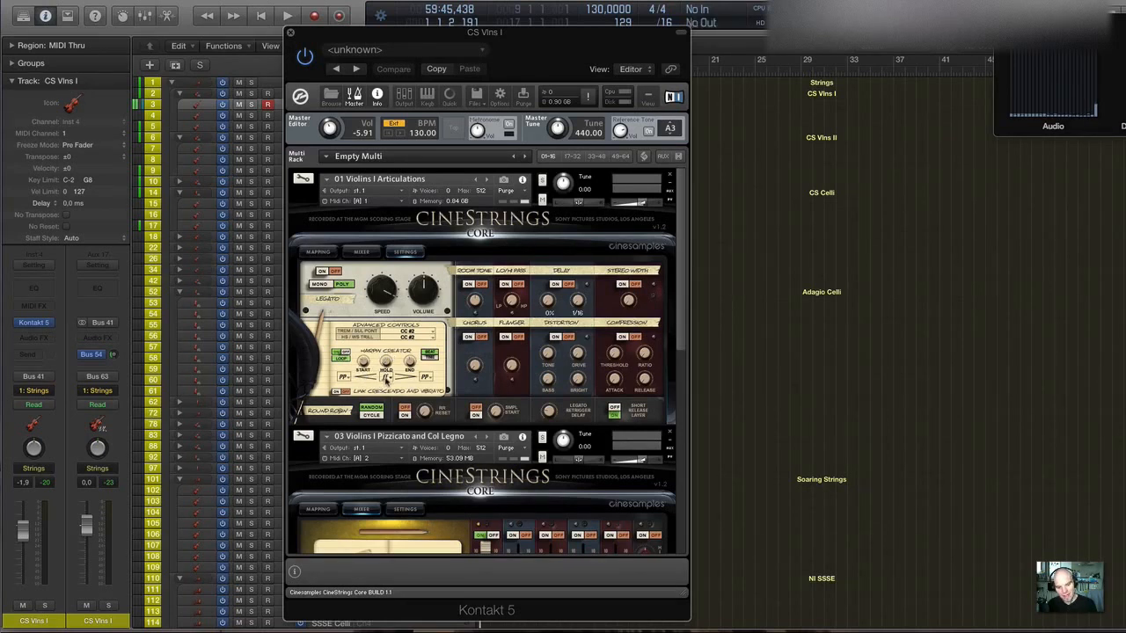
Set the Hairpin Creator's start dynamic to mp and its middle hold dynamic to f.
click(385, 378)
click(372, 381)
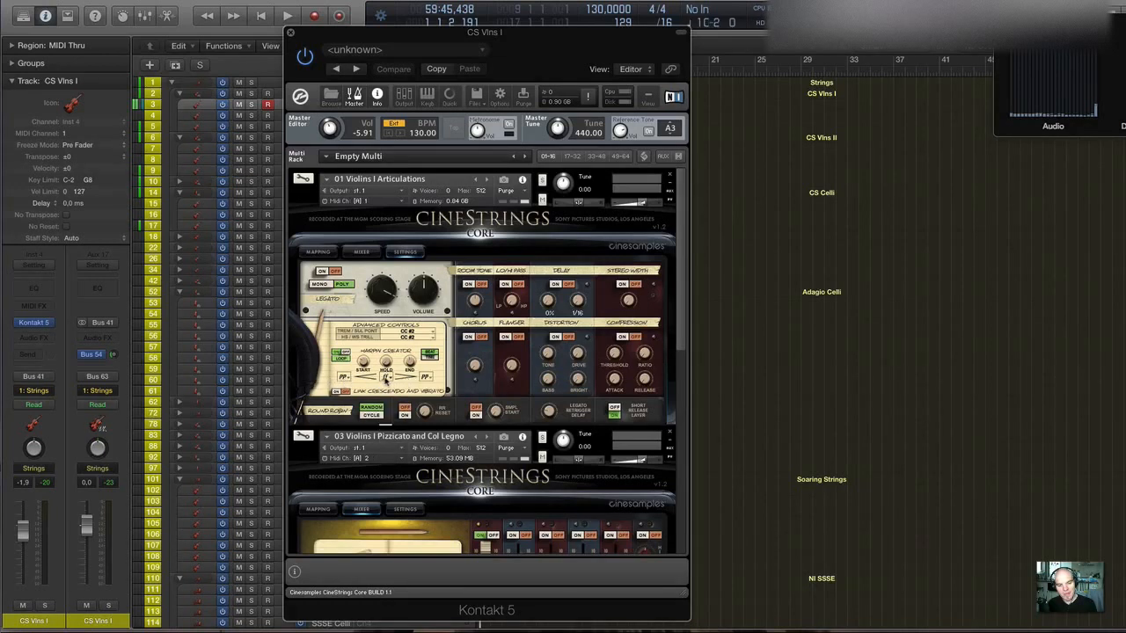
click(386, 378)
click(371, 380)
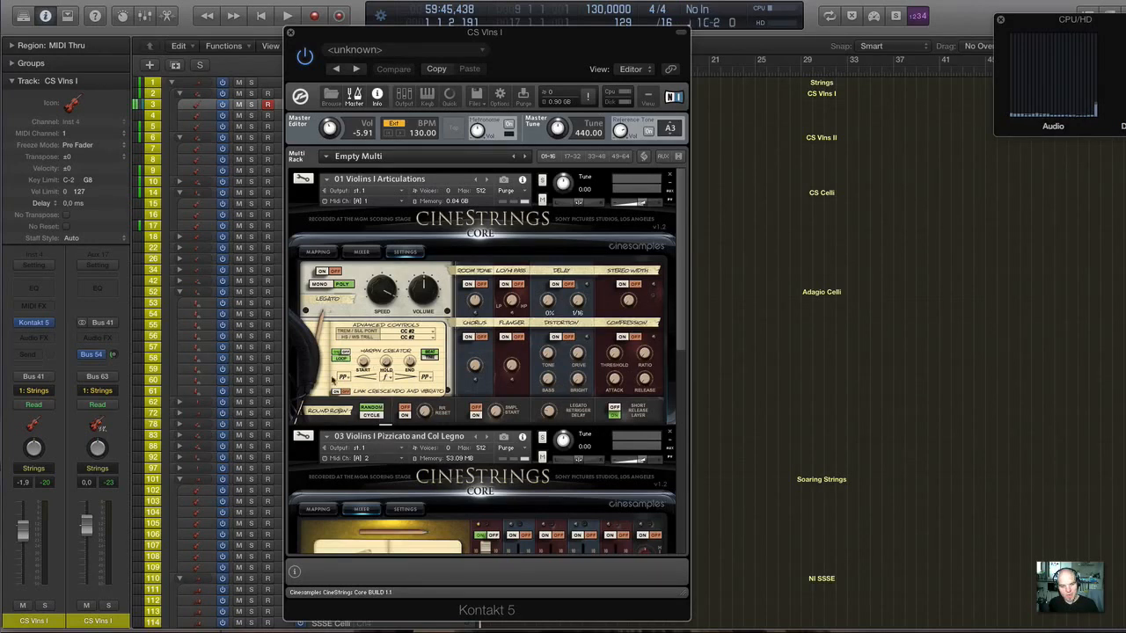
click(344, 377)
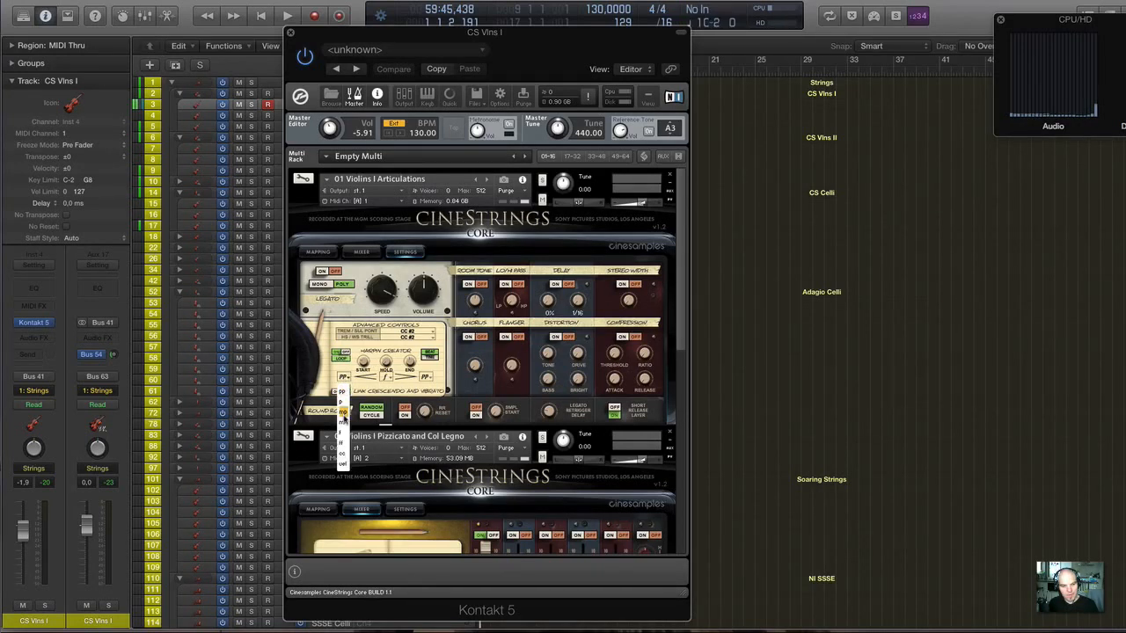
click(343, 411)
click(385, 377)
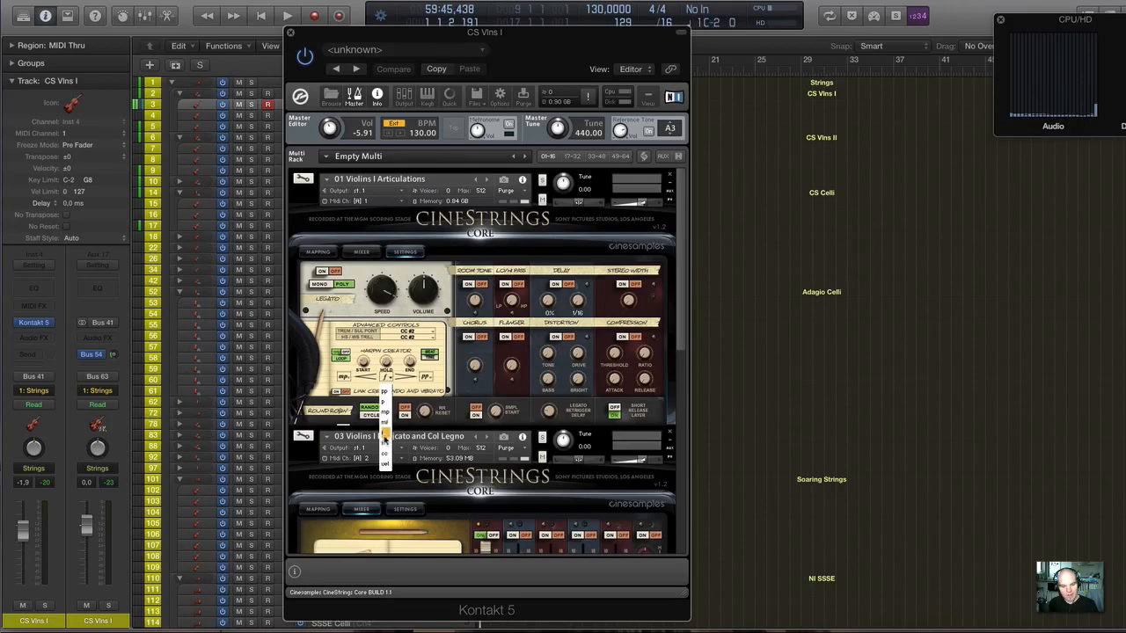
click(386, 434)
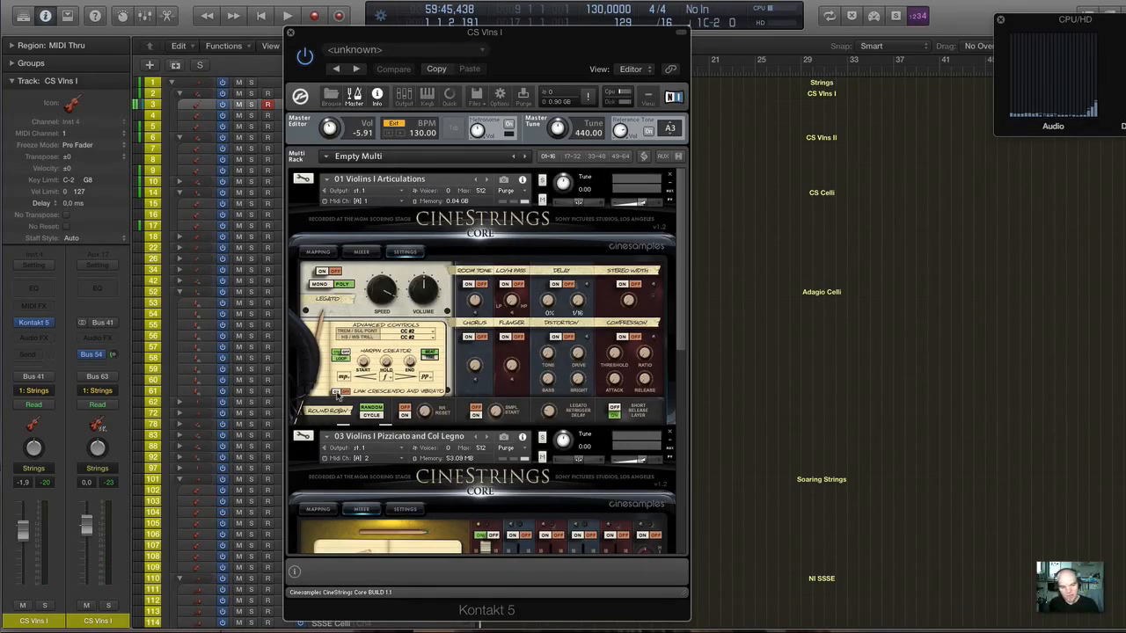
Try Link Crescendo and Vibrato, and restore the patch to legato on with the Hairpin Creator and link off.
click(337, 392)
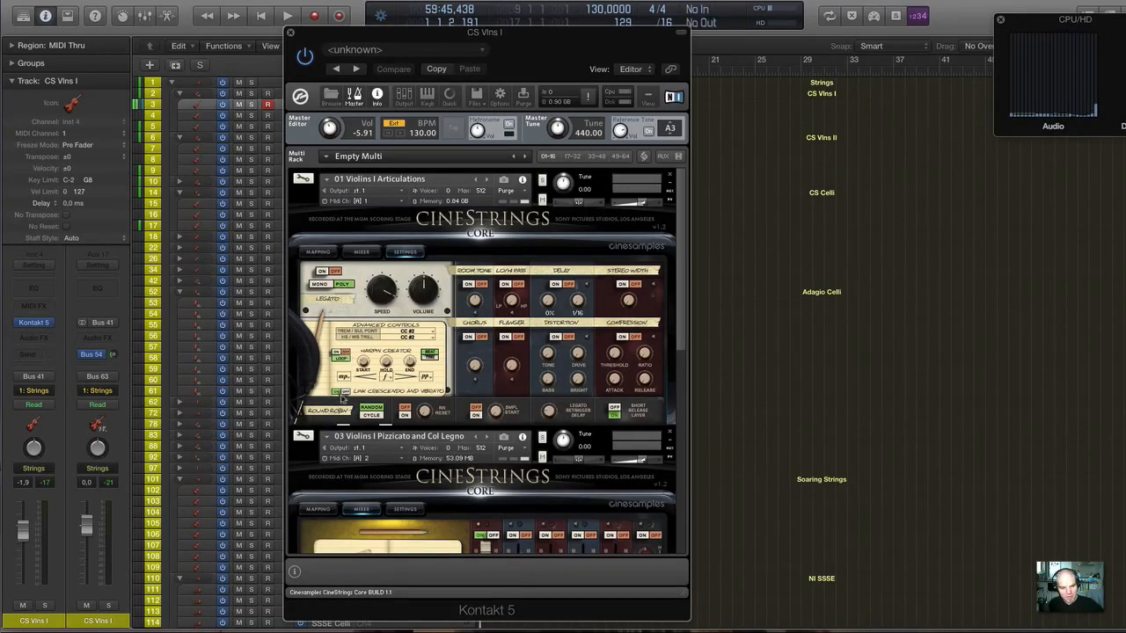
click(323, 271)
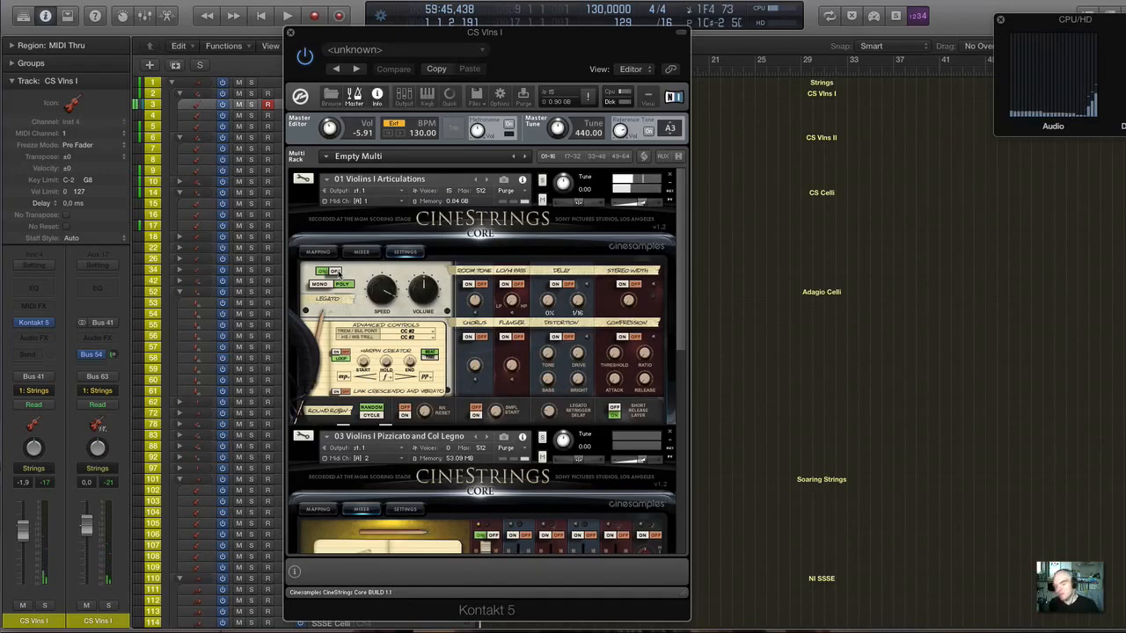
Show the Mapping page of the 01 Violins I Articulations patch, try the Velocity Map preset and switch to the Keyswitch Map preset.
scroll(472, 330, down, 3)
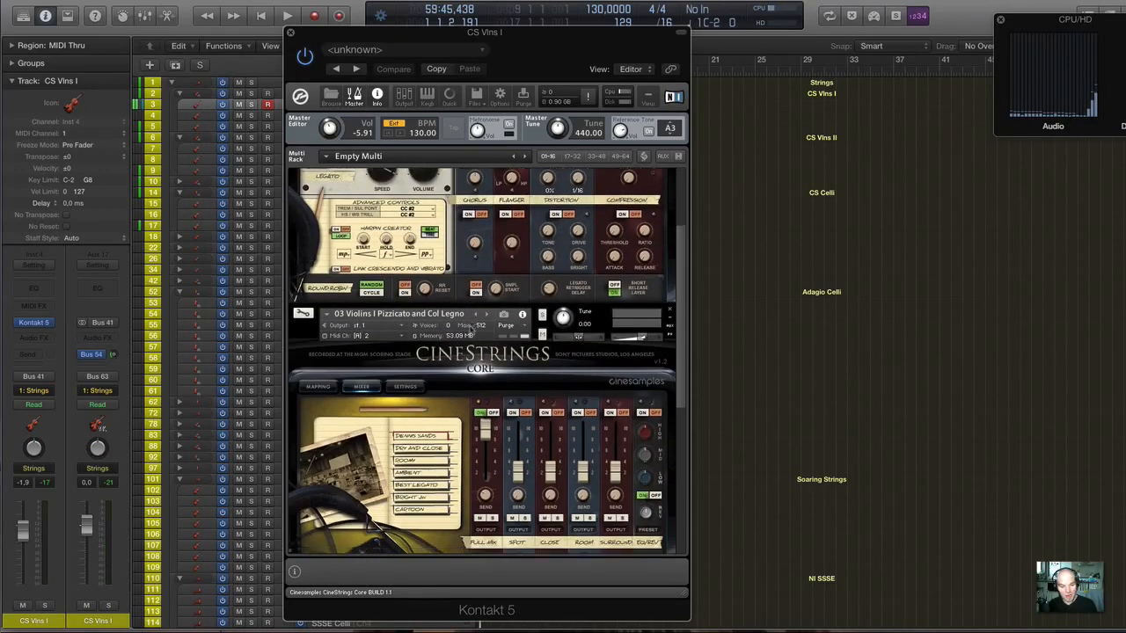
scroll(395, 247, up, 3)
scroll(395, 247, down, 4)
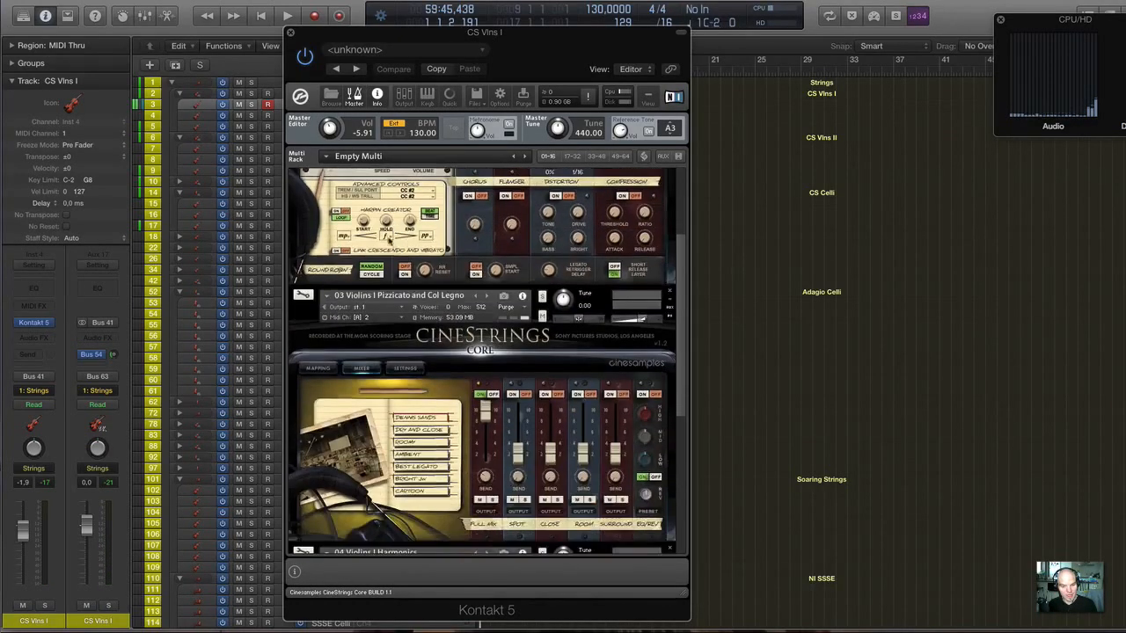
scroll(388, 240, up, 3)
click(361, 222)
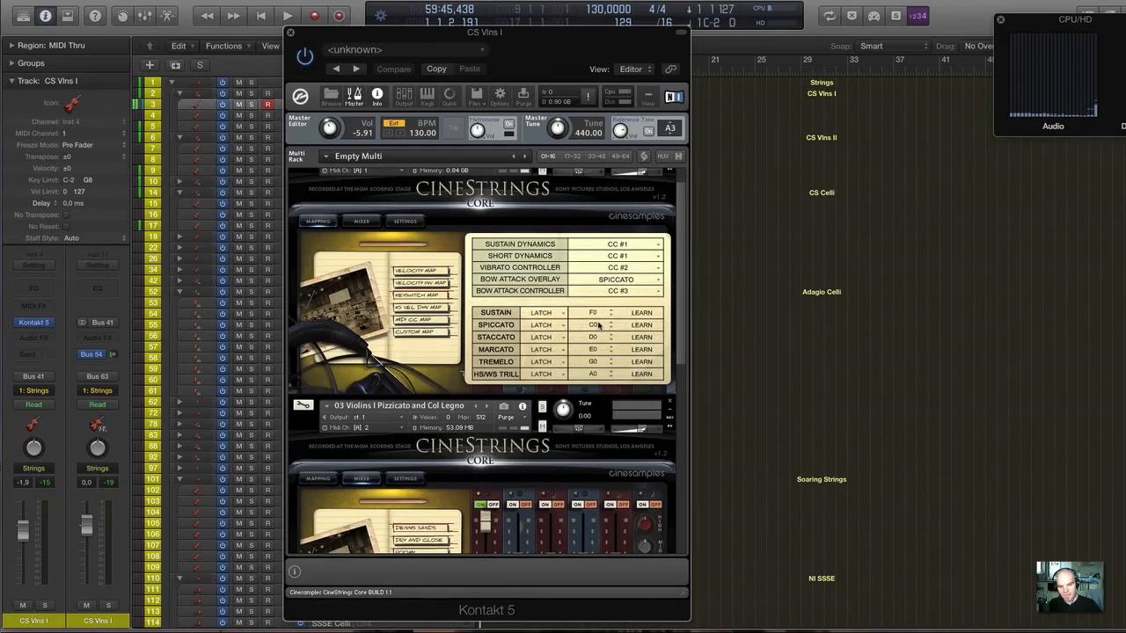
click(432, 273)
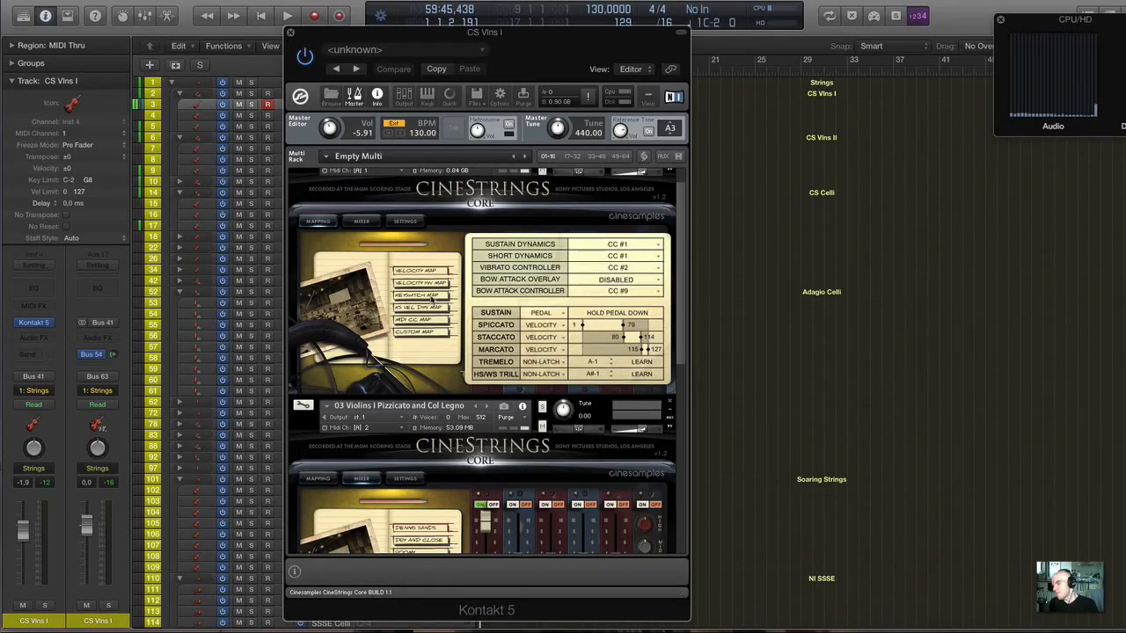
click(431, 297)
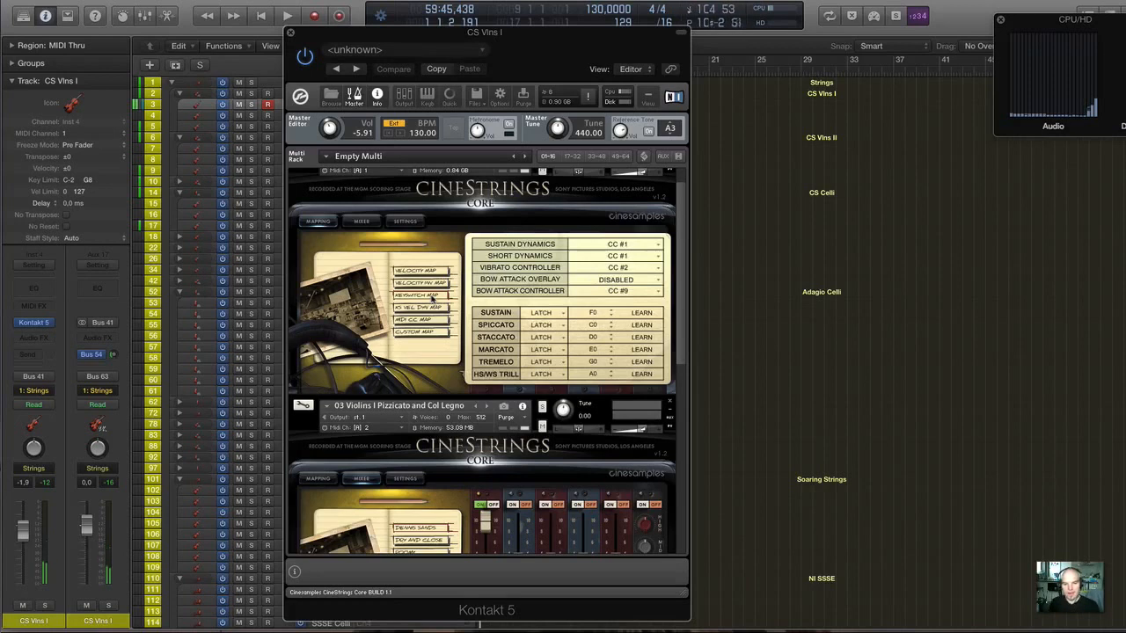
Set the Short Dynamics control of the 01 Violins I Articulations patch to Velocity.
click(624, 256)
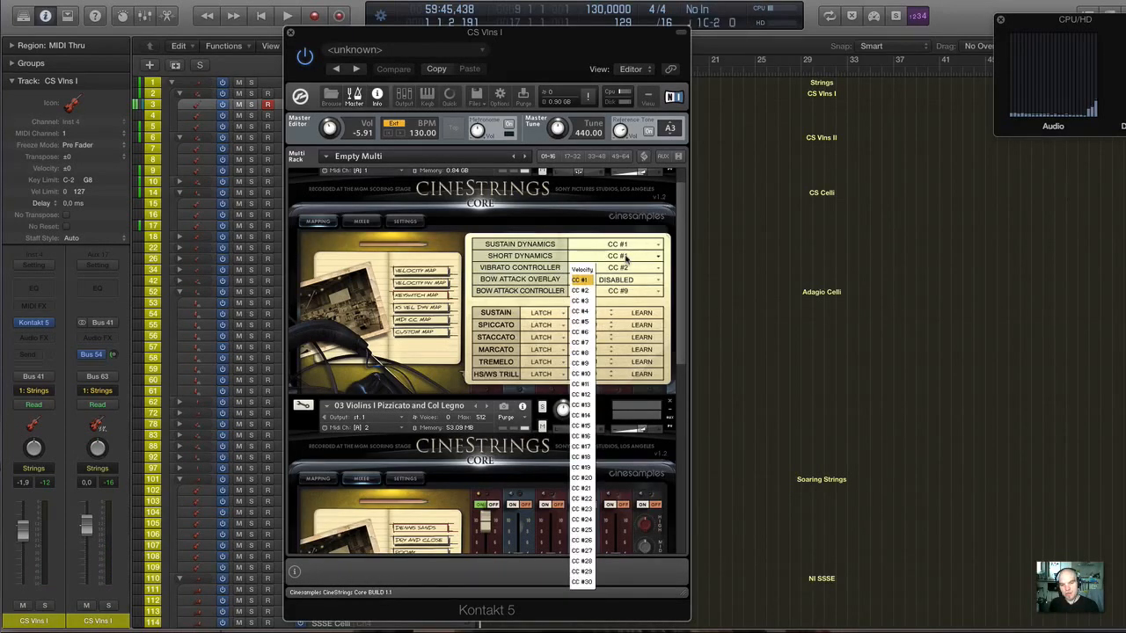
click(623, 256)
click(623, 256)
click(523, 256)
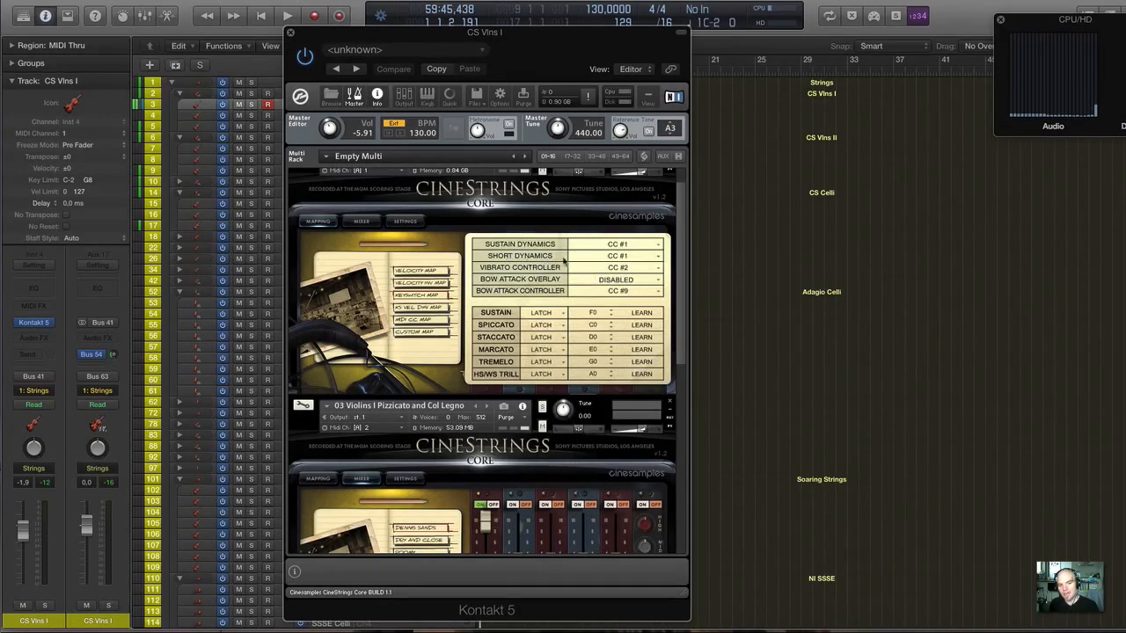
click(611, 256)
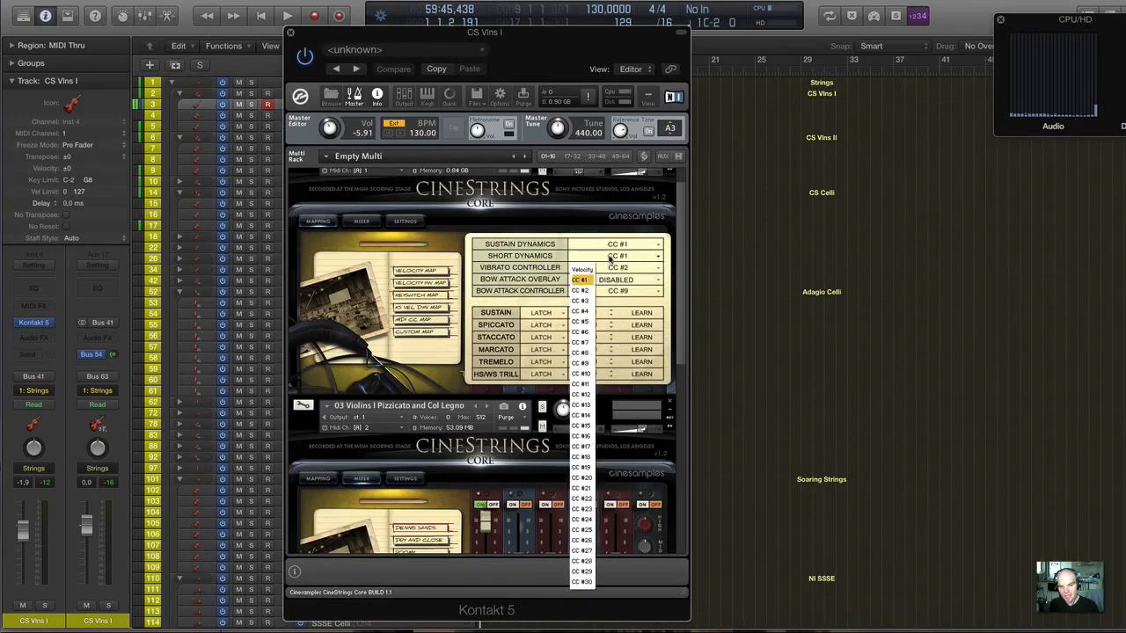
click(582, 280)
click(607, 256)
click(584, 271)
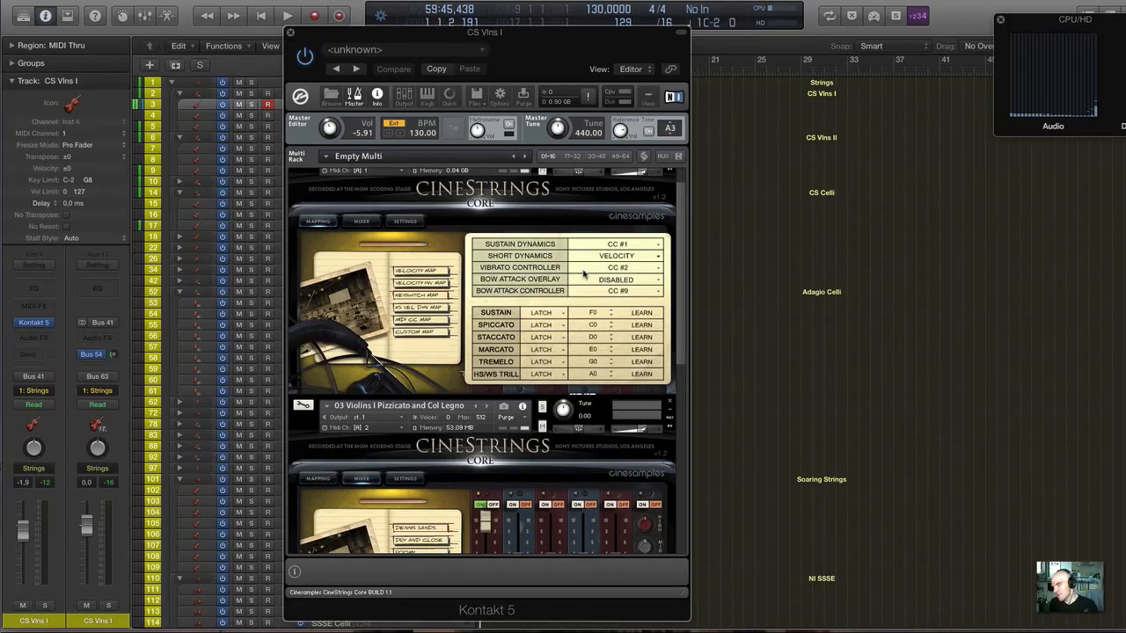
Close the CS Vlns I Kontakt window and select the CS Vlns I Pizz track for playing.
drag(680, 275, 680, 303)
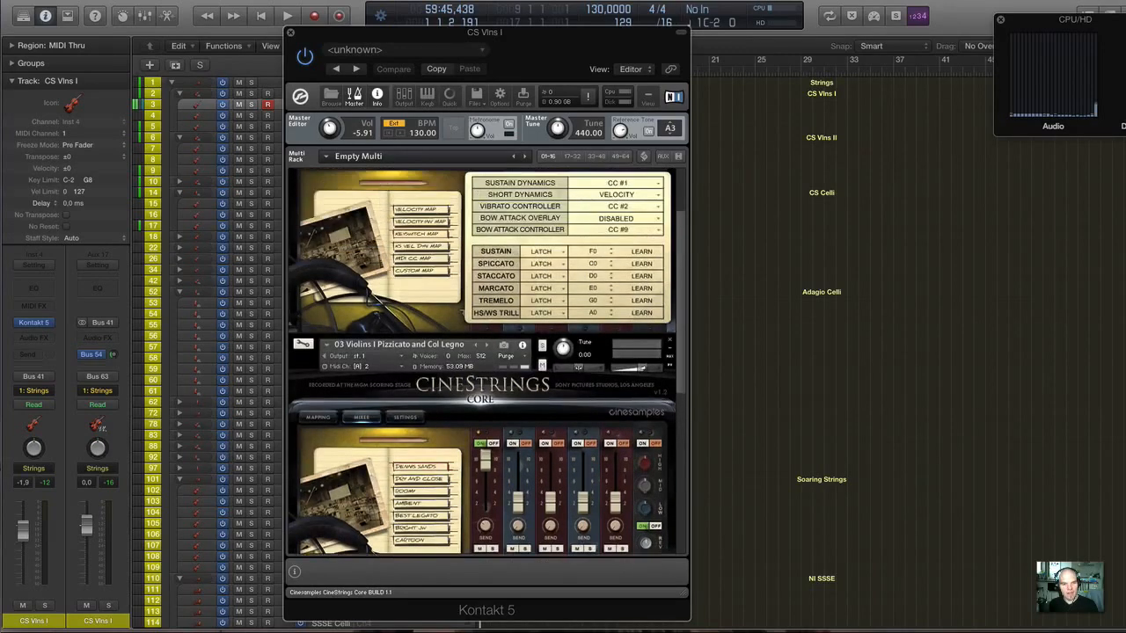
click(290, 33)
click(393, 118)
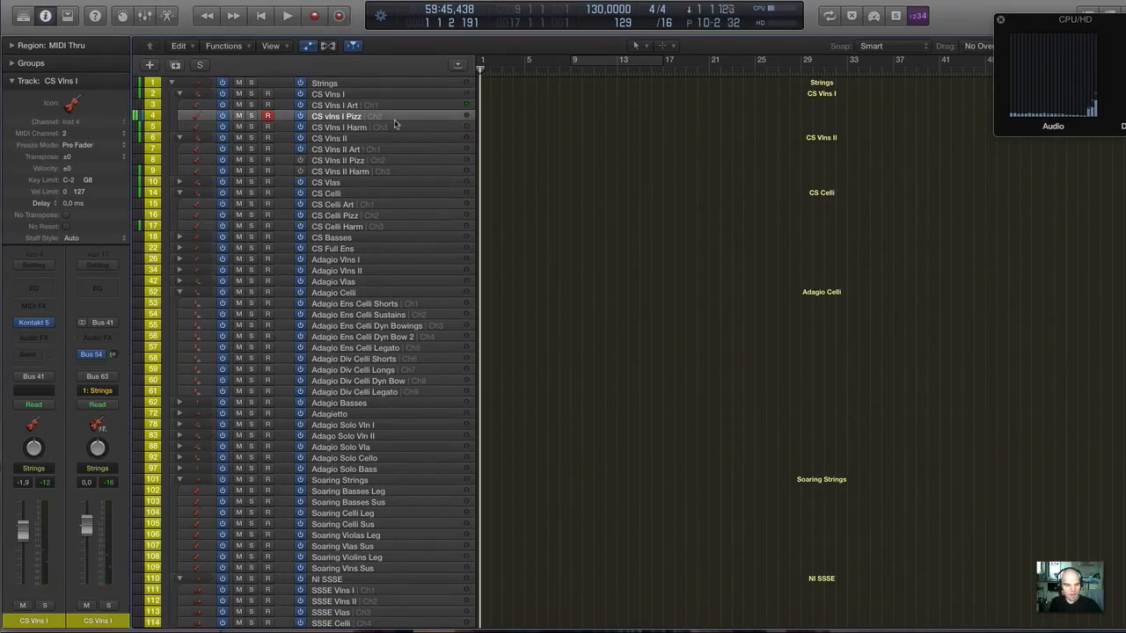
Look over the string tracks down to LA Scoring Strings and select the CS Vlns I Harm track for playing.
scroll(419, 398, down, 5)
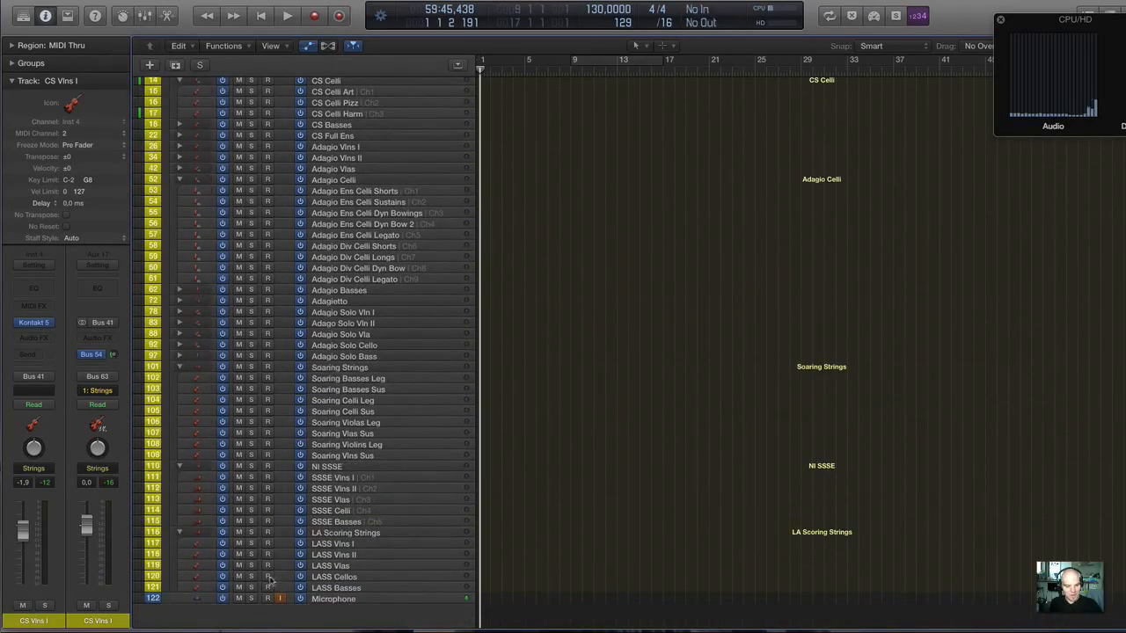
scroll(352, 299, up, 5)
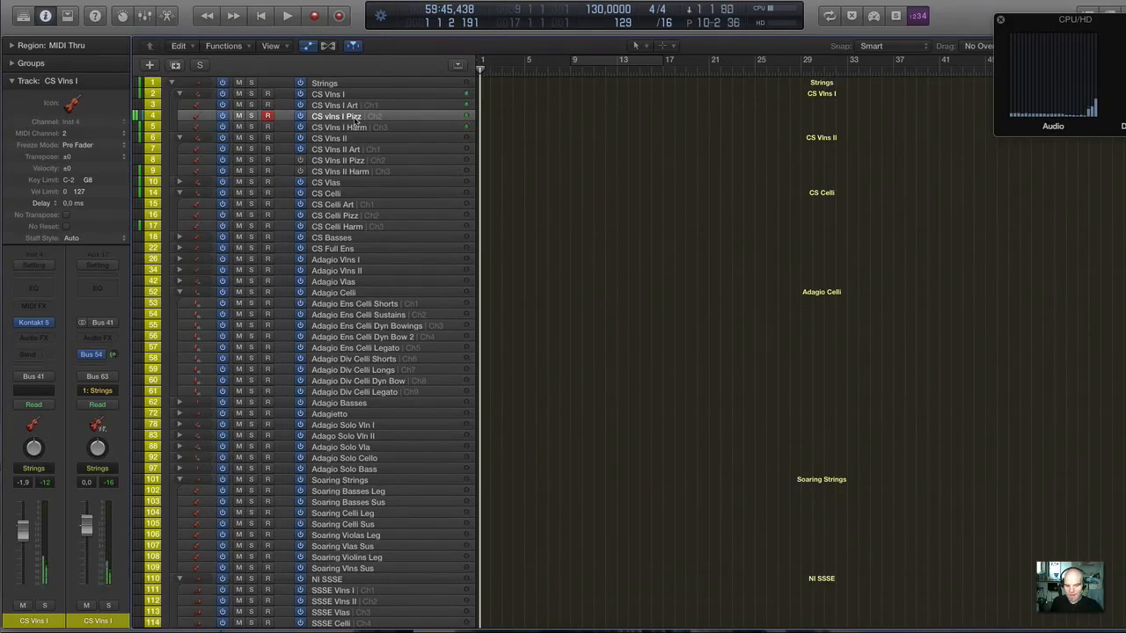
scroll(345, 217, left, 1)
scroll(313, 290, up, 4)
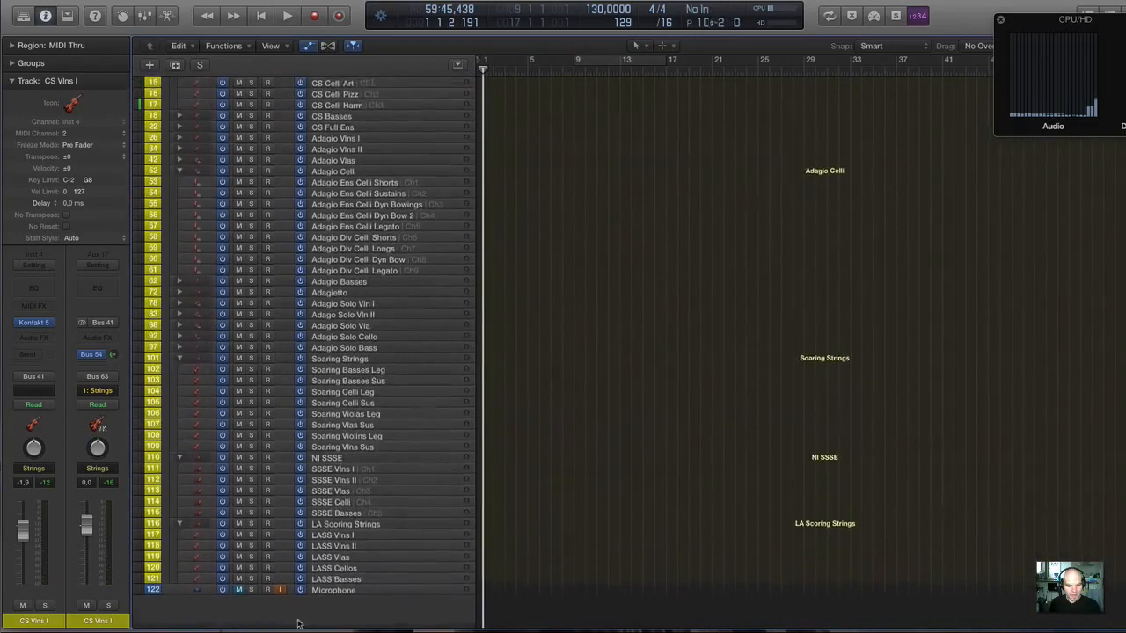
scroll(509, 93, up, 6)
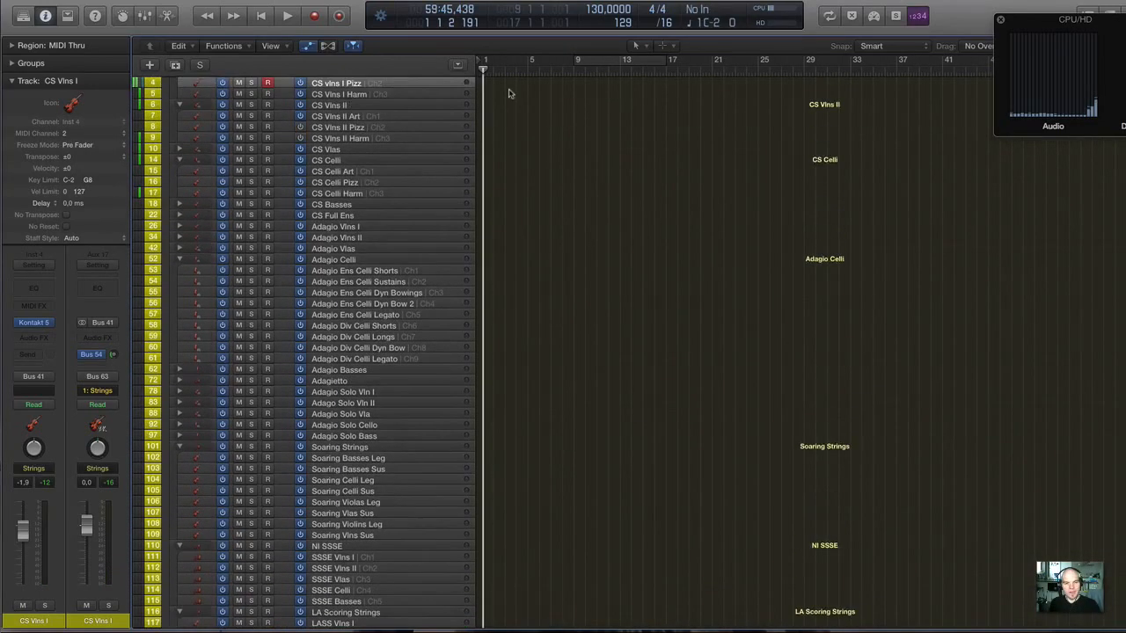
click(376, 130)
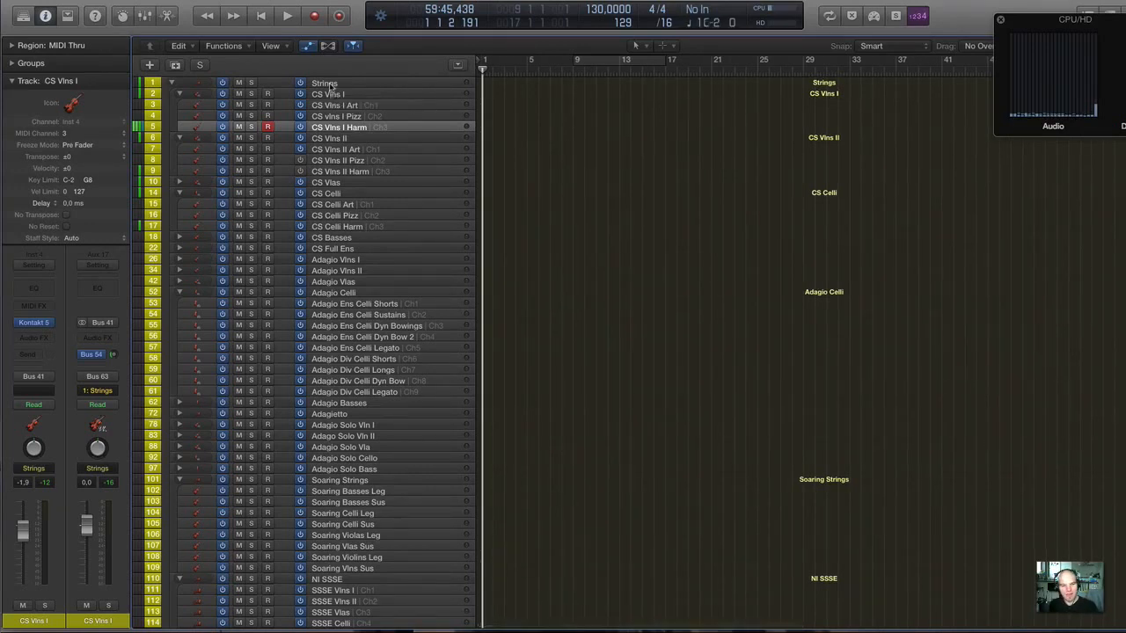
Switch to Safari and review the CineStrings CORE page's articulations, version 1.2 additions, walkthrough videos and product overview.
mouse_move(942, 625)
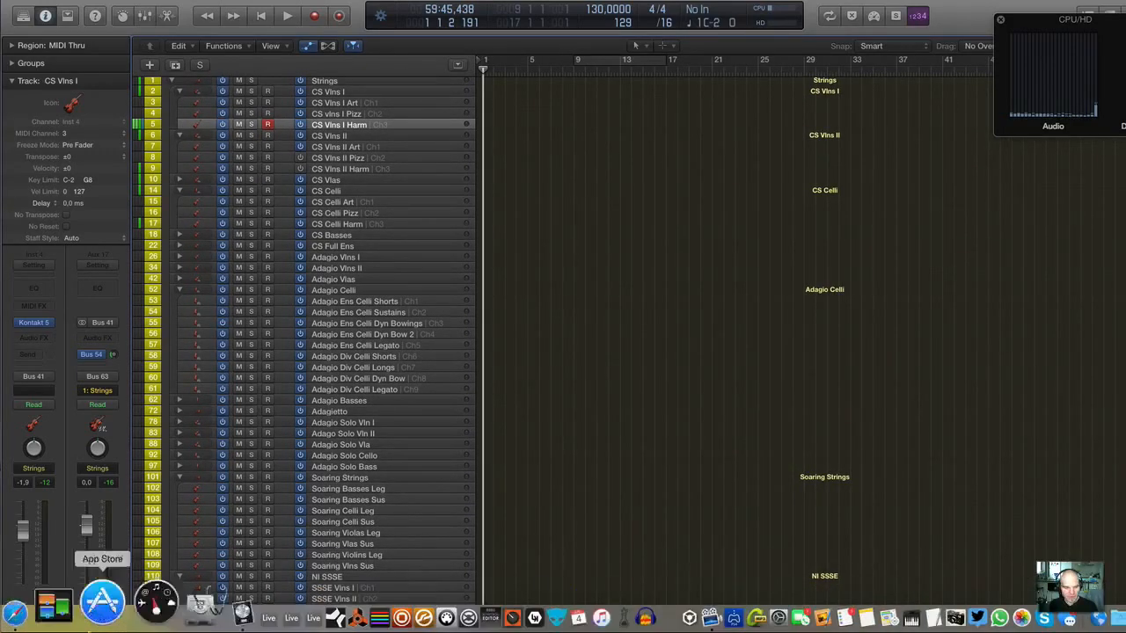
click(70, 618)
scroll(452, 226, up, 15)
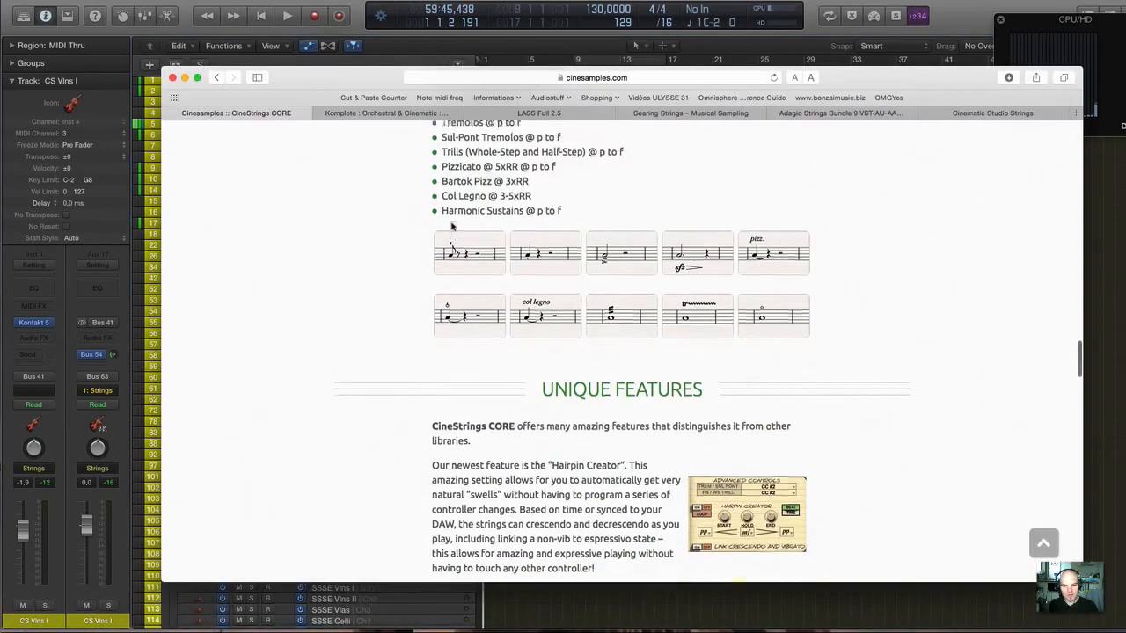
scroll(452, 226, up, 10)
scroll(452, 226, down, 15)
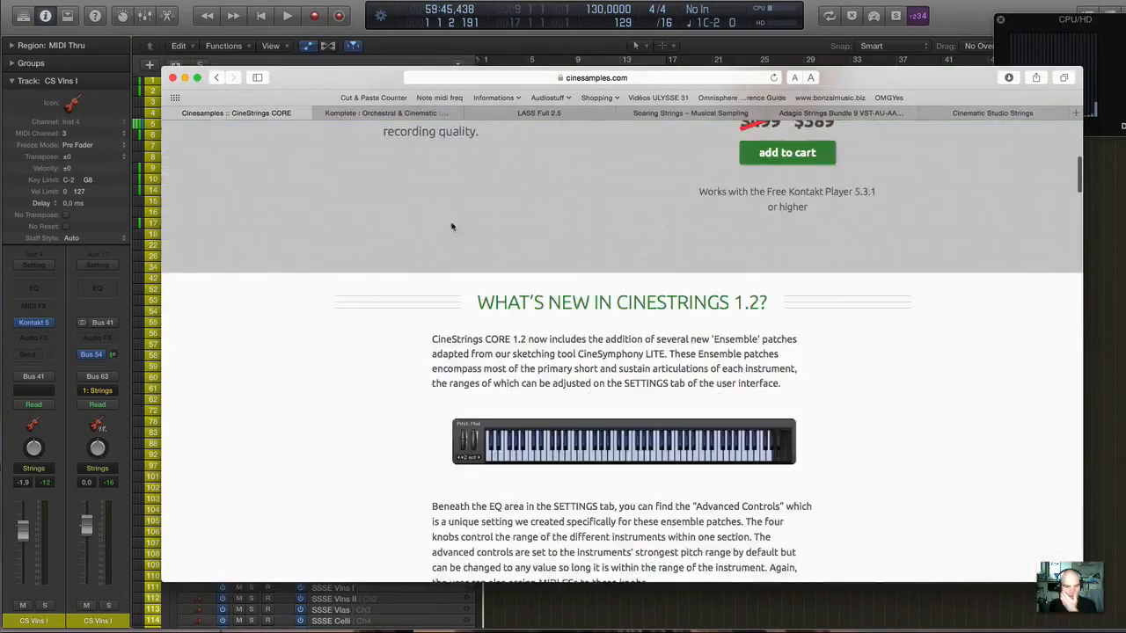
scroll(452, 226, down, 10)
scroll(453, 226, up, 12)
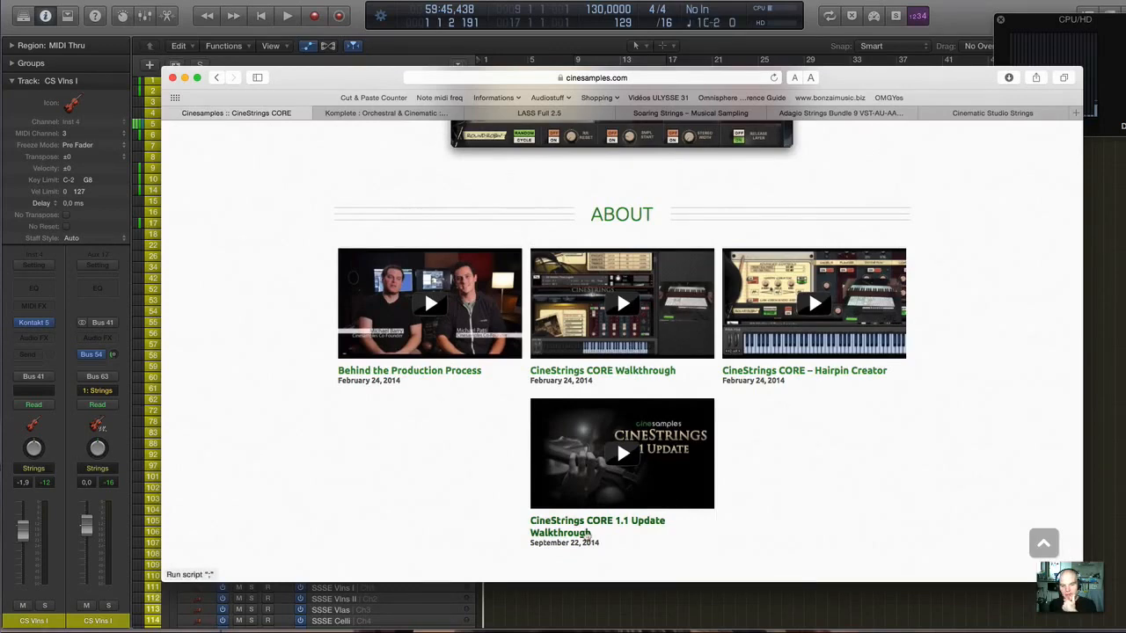
scroll(574, 474, up, 5)
scroll(575, 473, up, 15)
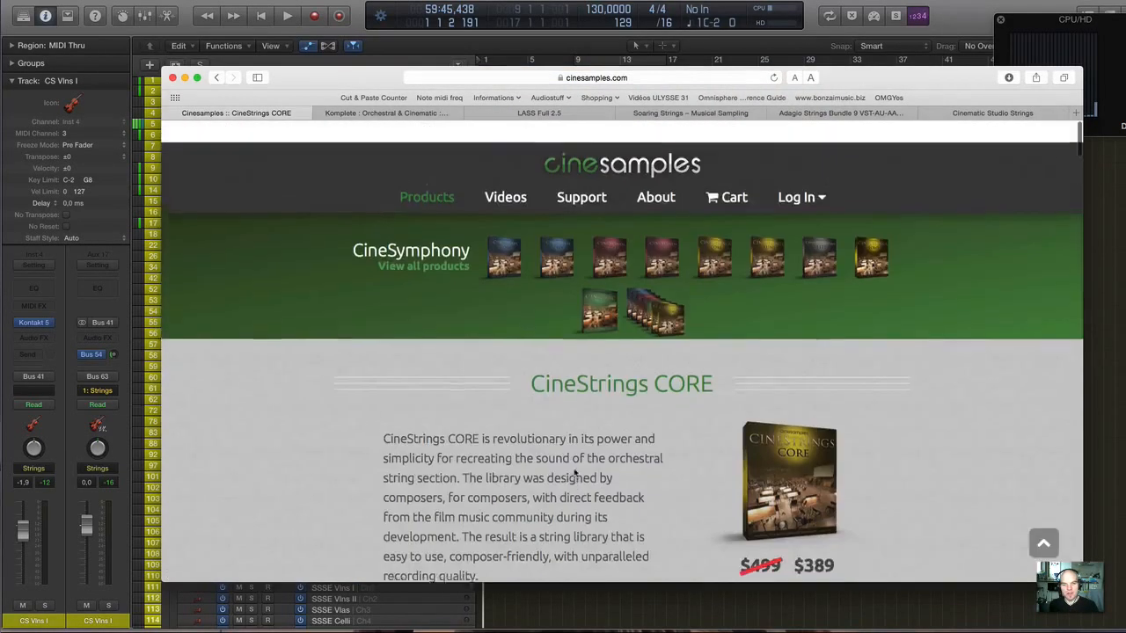
Return to Logic Pro and open the Kontakt window of the SSSE Vlns I track, placing it clear of the track list.
key(super+Tab)
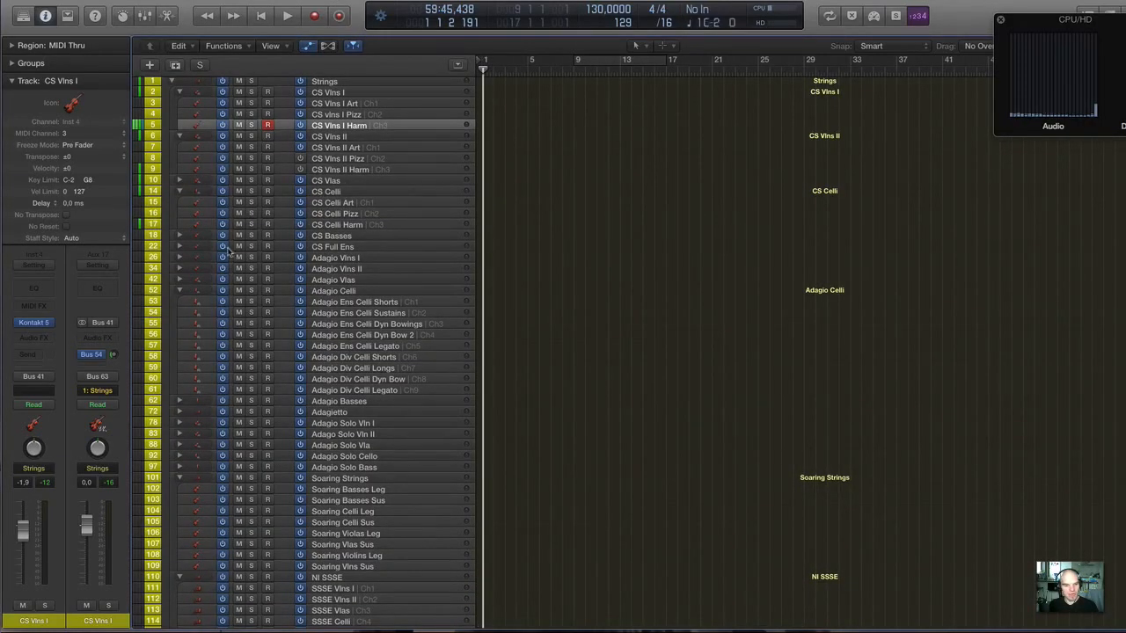
scroll(220, 376, down, 5)
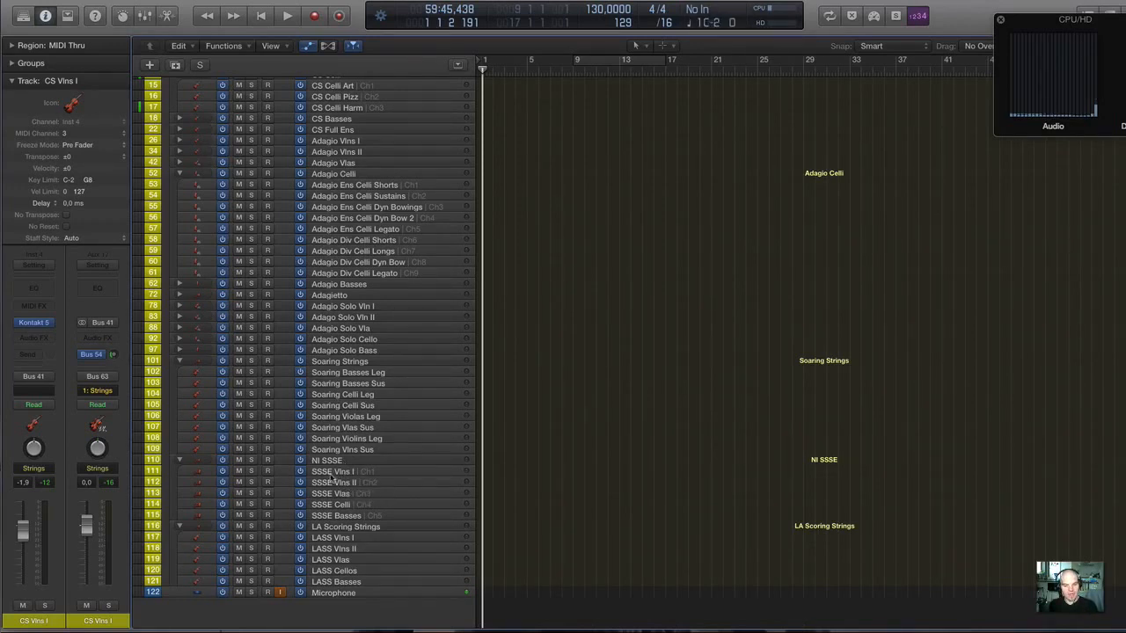
click(332, 472)
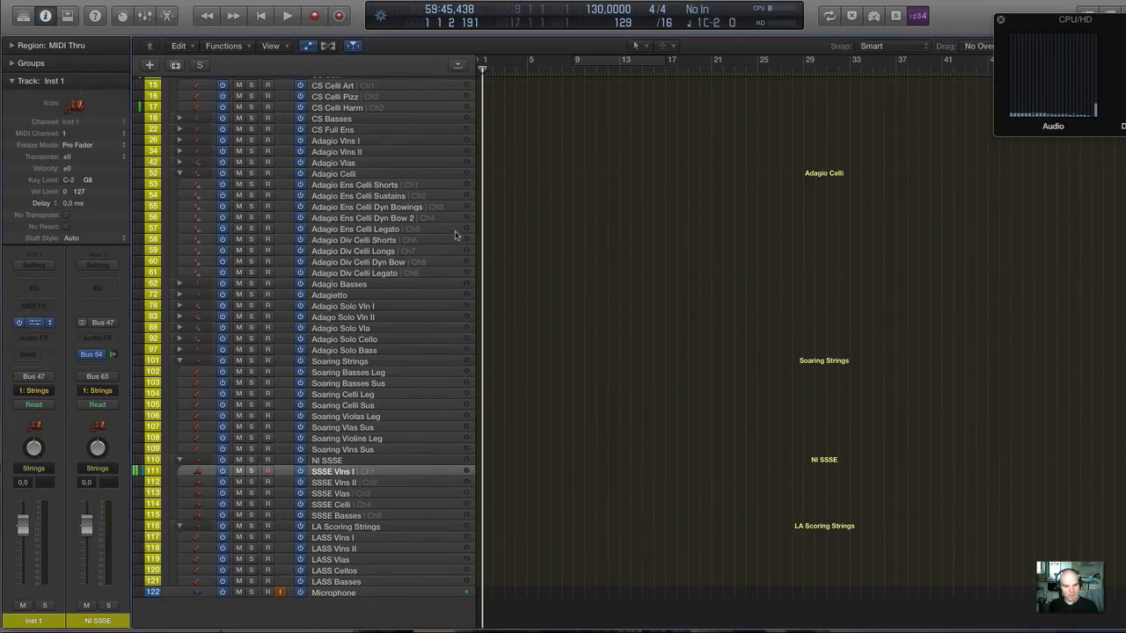
key(v)
scroll(473, 212, down, 3)
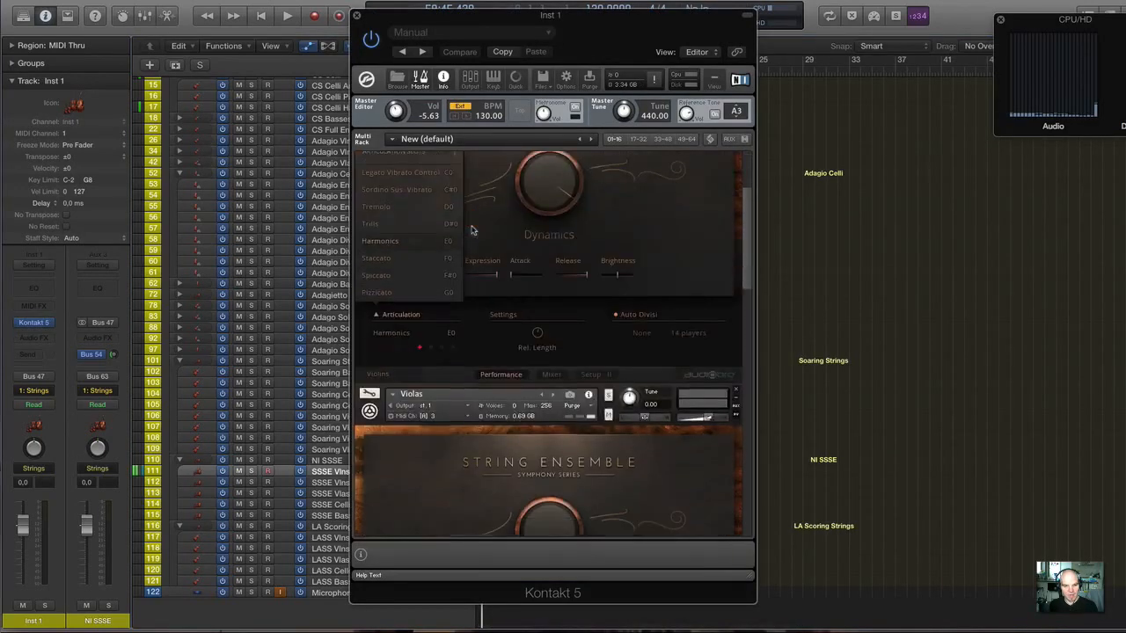
scroll(473, 224, up, 3)
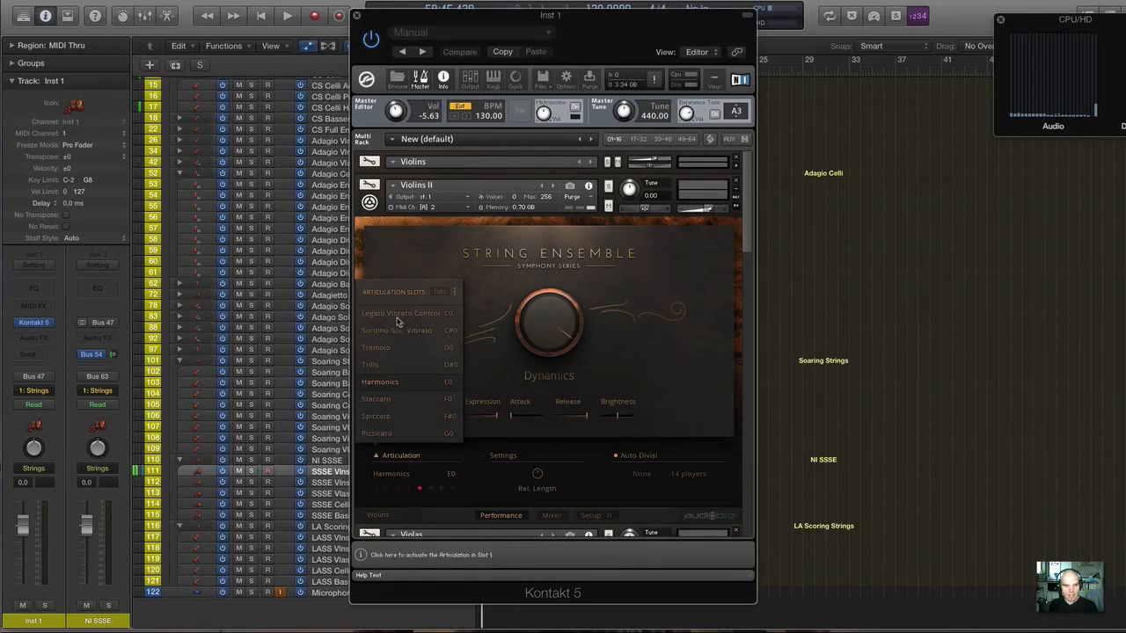
drag(437, 13, 608, 16)
Expand the first Violins instrument in the Kontakt rack and arm the SSSE Vlns I track for playing.
scroll(605, 262, down, 8)
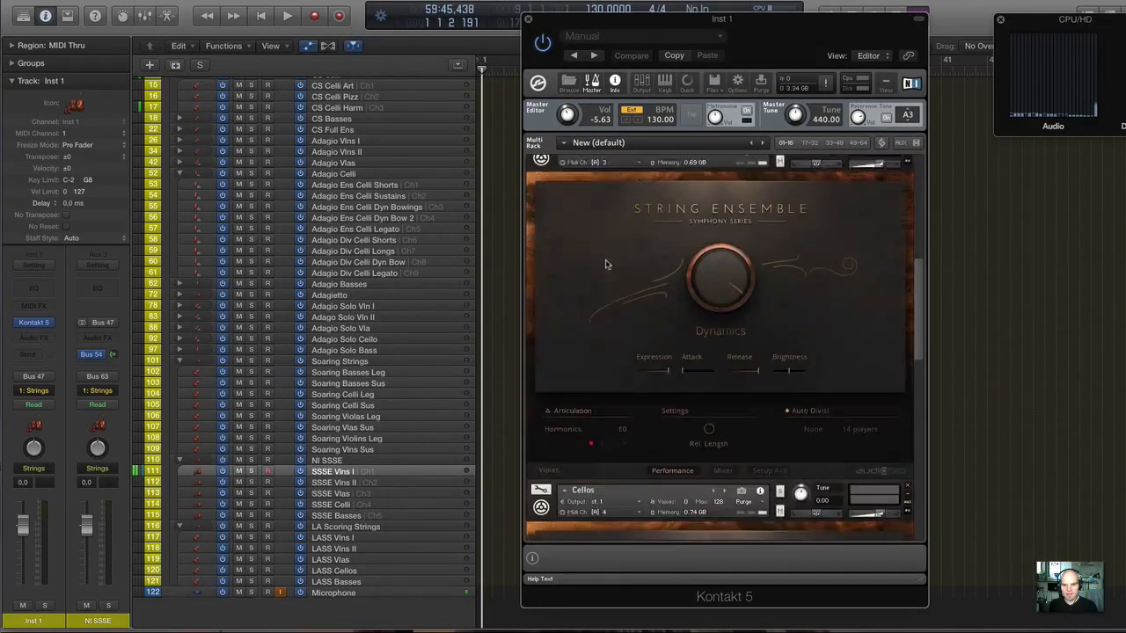
scroll(605, 263, up, 8)
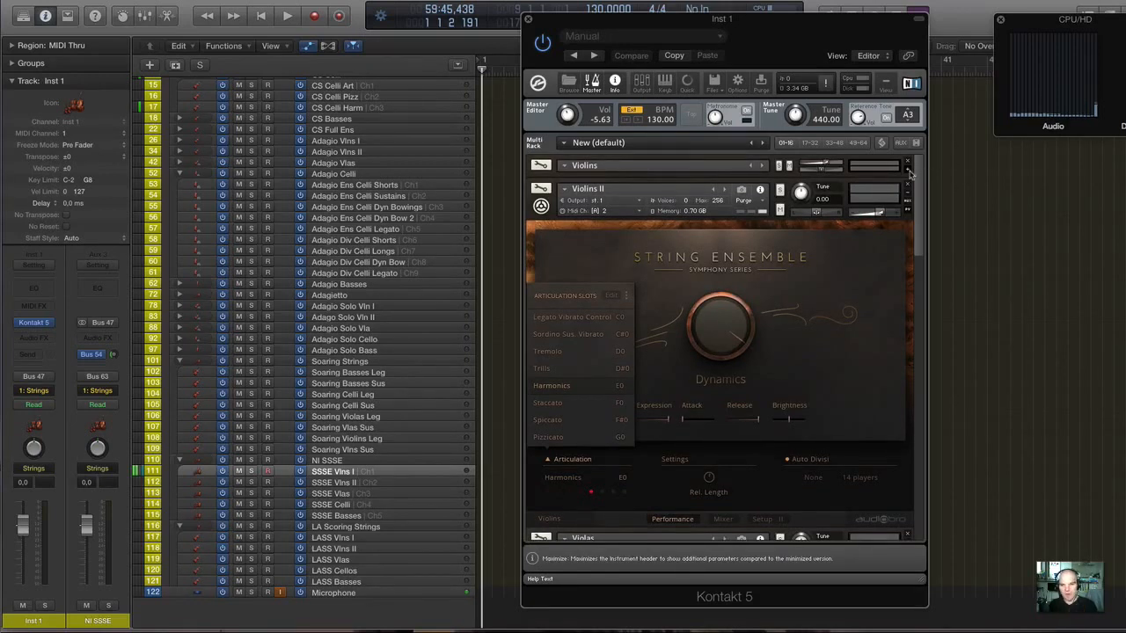
click(910, 173)
scroll(566, 359, down, 4)
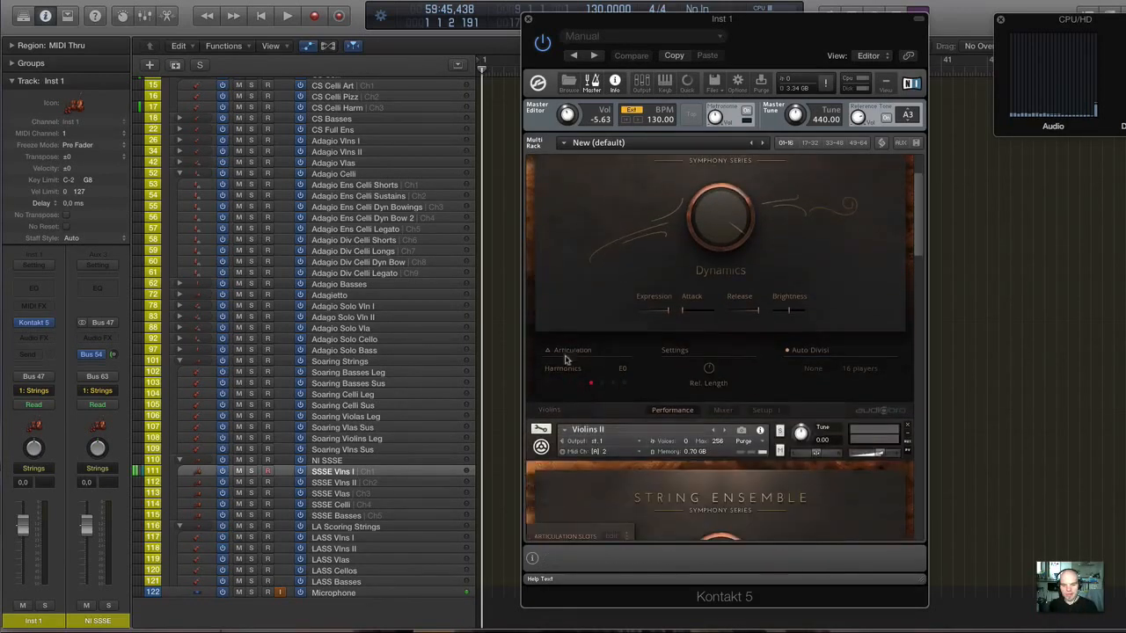
click(355, 474)
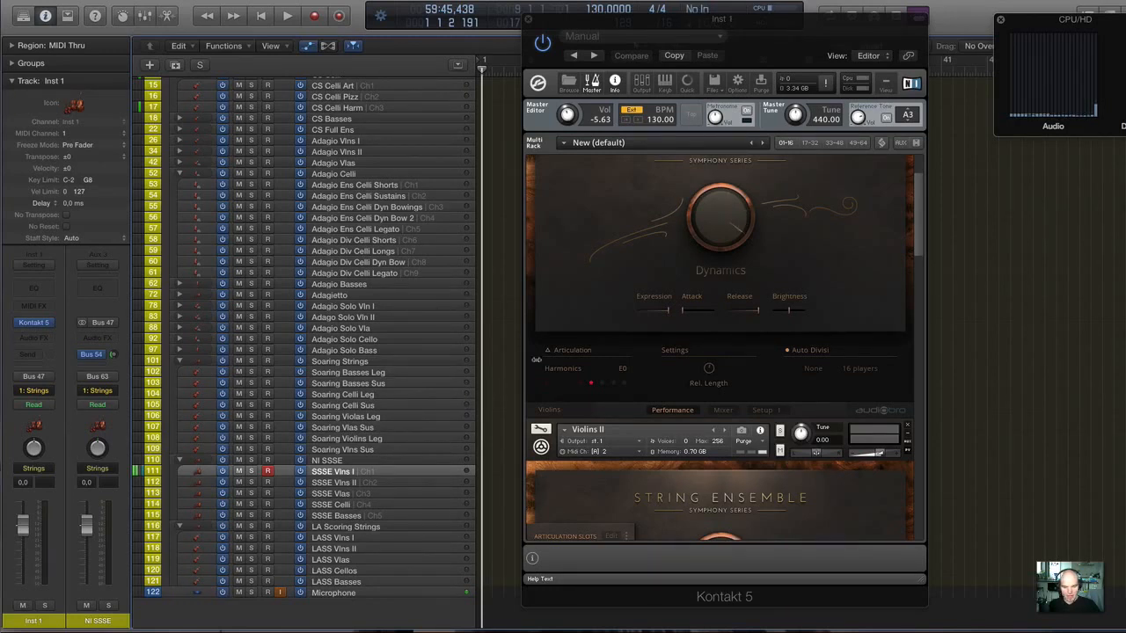
Turn on Auto Divisi for the String Ensemble Violins instrument.
scroll(573, 343, up, 3)
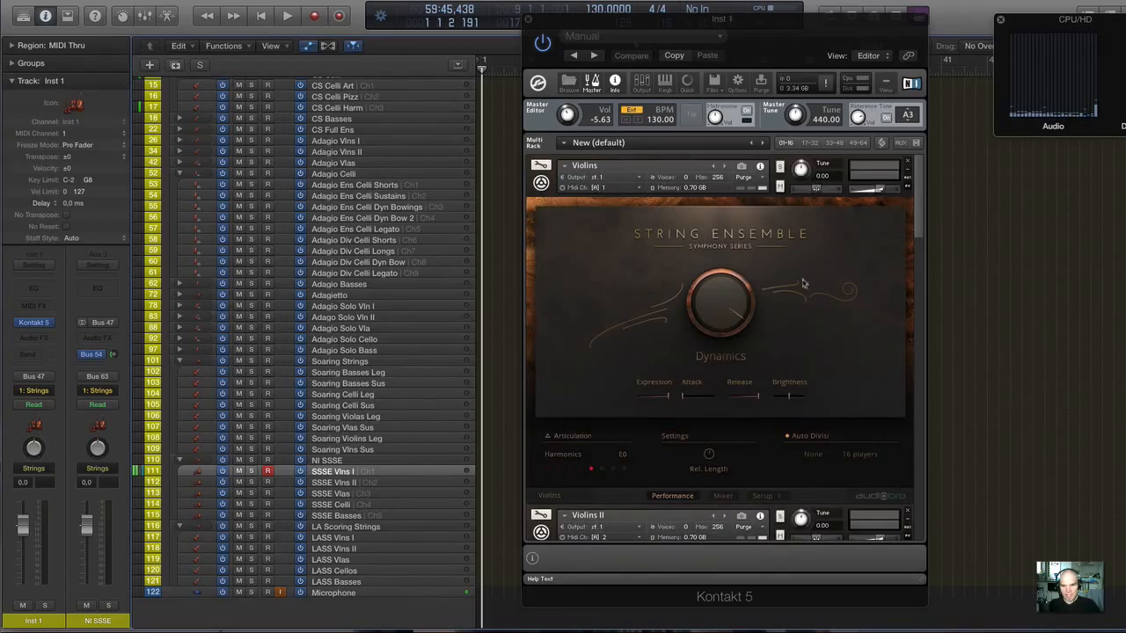
scroll(274, 104, up, 1)
scroll(273, 104, up, 5)
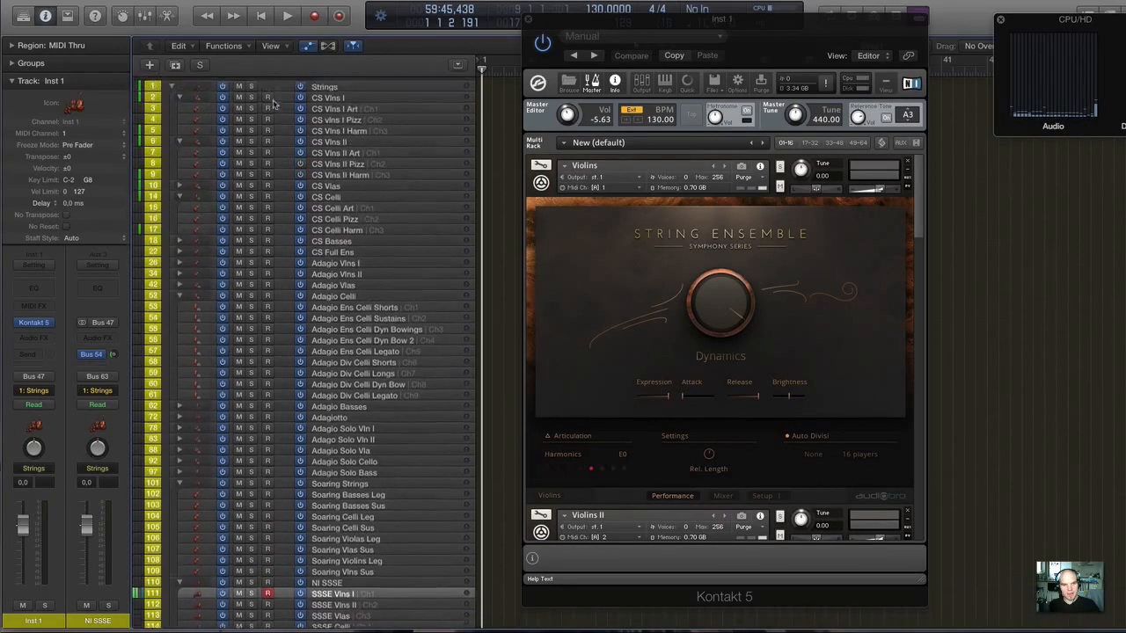
scroll(352, 472, down, 5)
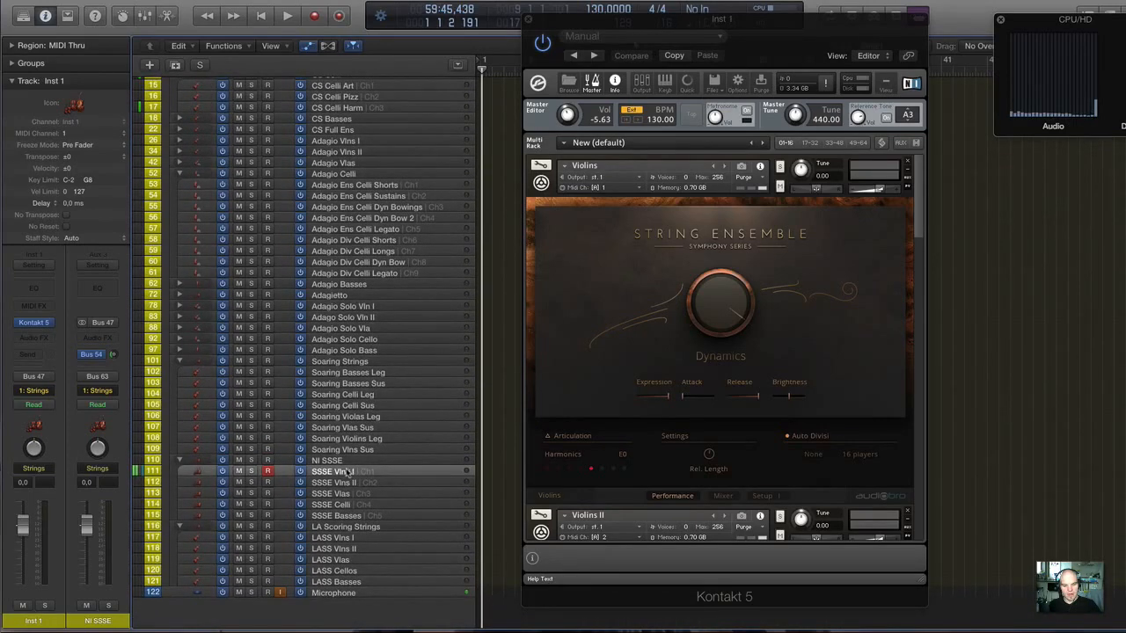
scroll(390, 448, up, 1)
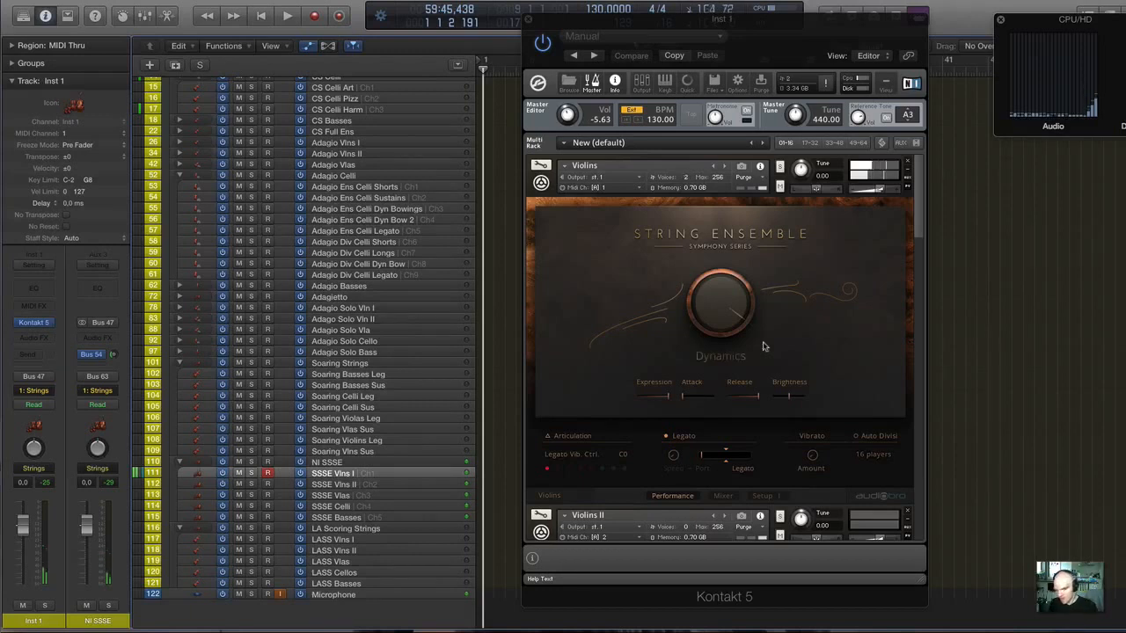
click(853, 437)
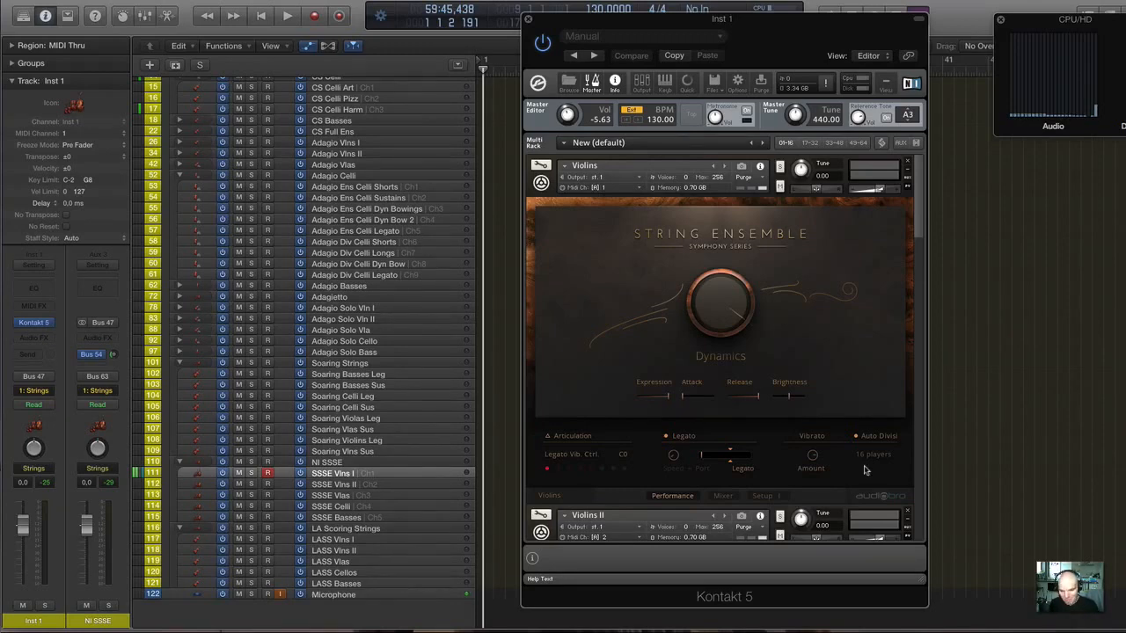
Examine the String Ensemble instruments in the Kontakt rack from Violins down to Basses, including their memory usage.
scroll(801, 412, down, 5)
scroll(753, 356, up, 5)
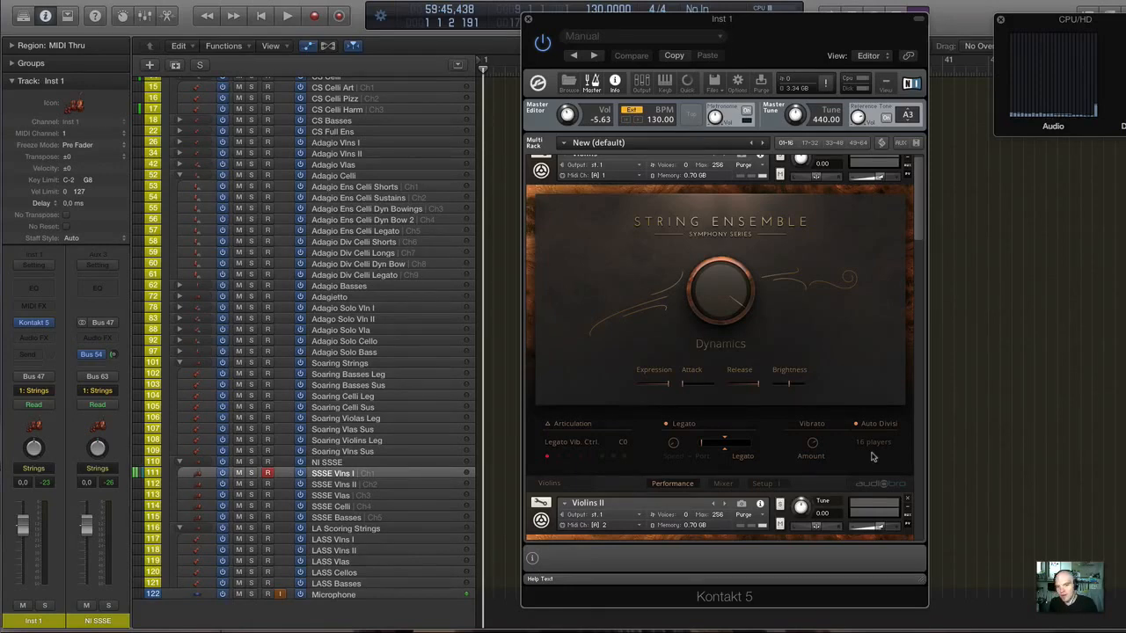
scroll(724, 404, up, 1)
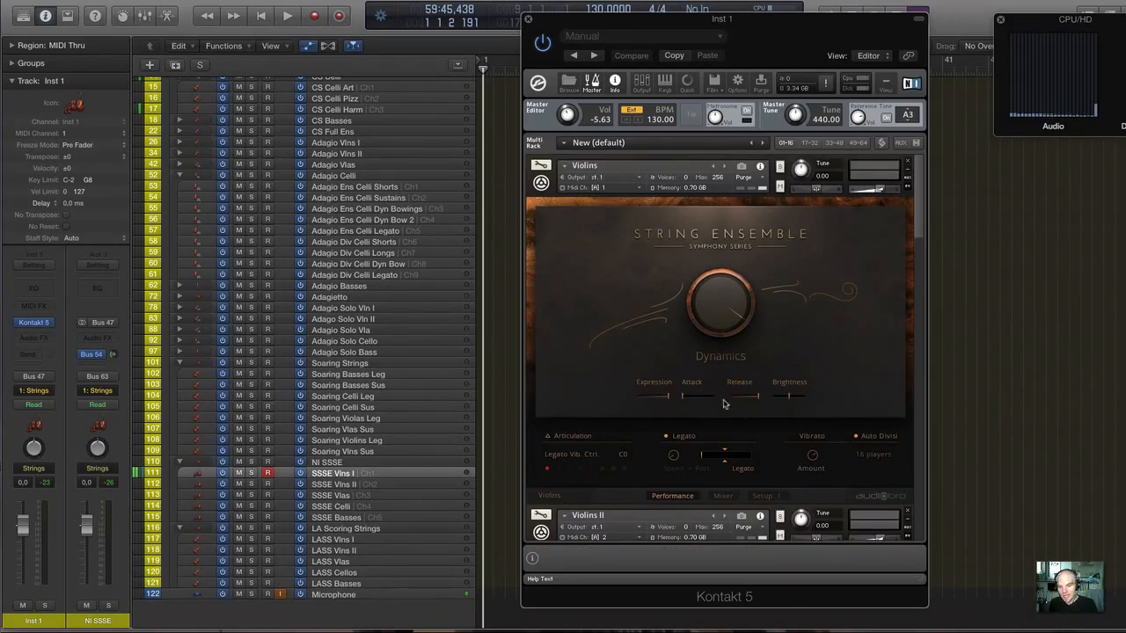
scroll(724, 404, down, 3)
scroll(724, 404, up, 3)
scroll(742, 363, down, 3)
scroll(756, 426, down, 5)
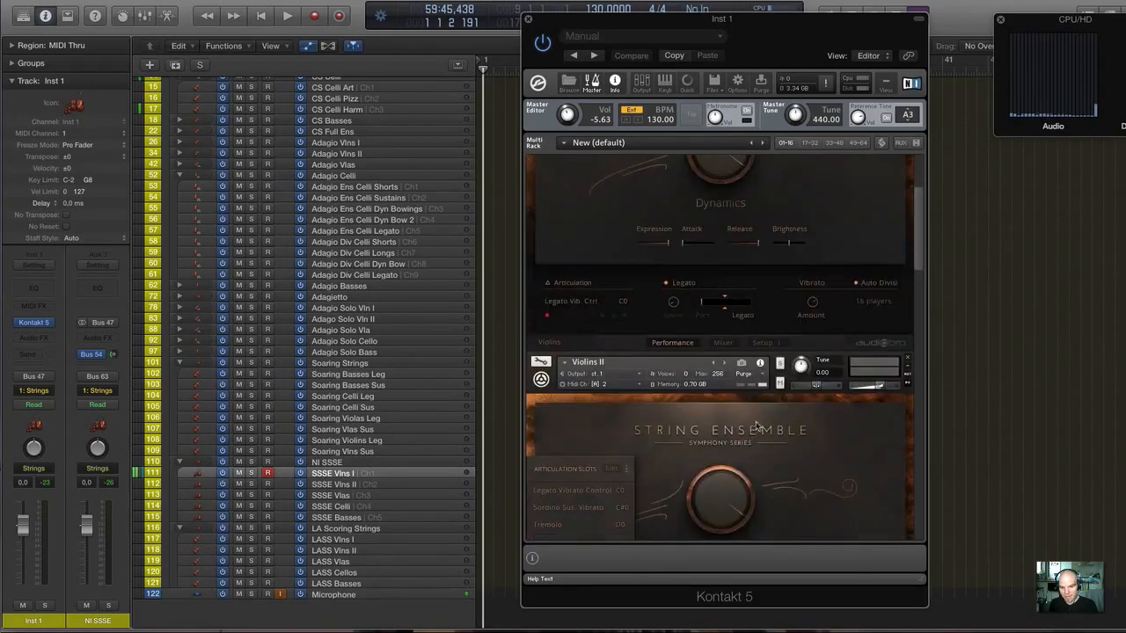
scroll(756, 427, up, 4)
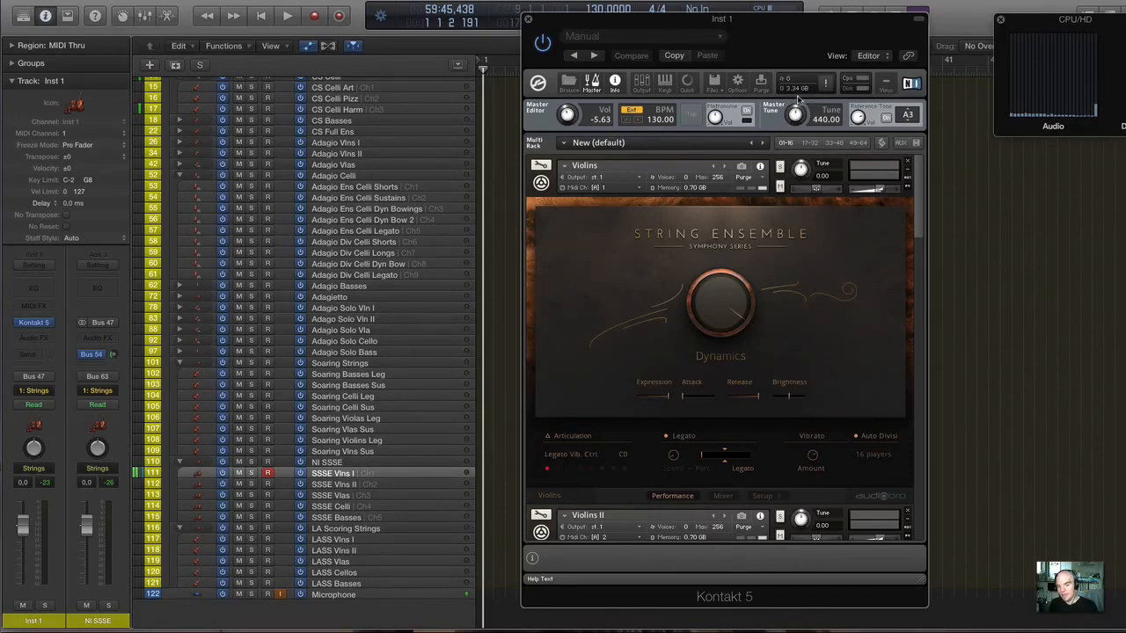
scroll(782, 212, down, 15)
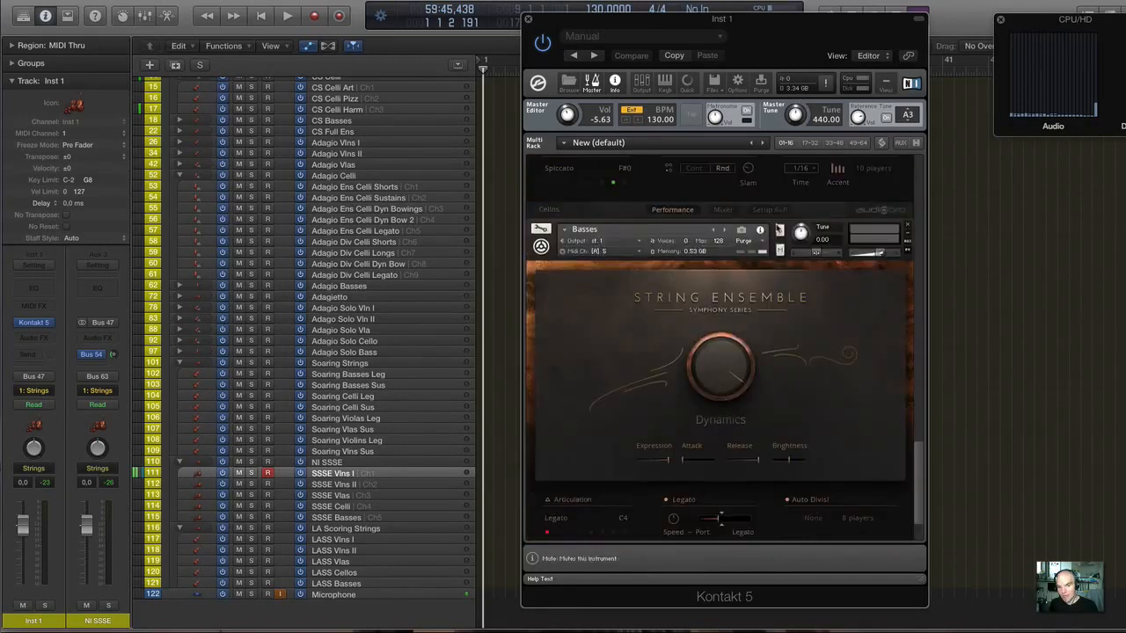
Return to the first Violins instrument in the Kontakt rack and close the SSSE Vlns I instrument window.
scroll(778, 228, up, 12)
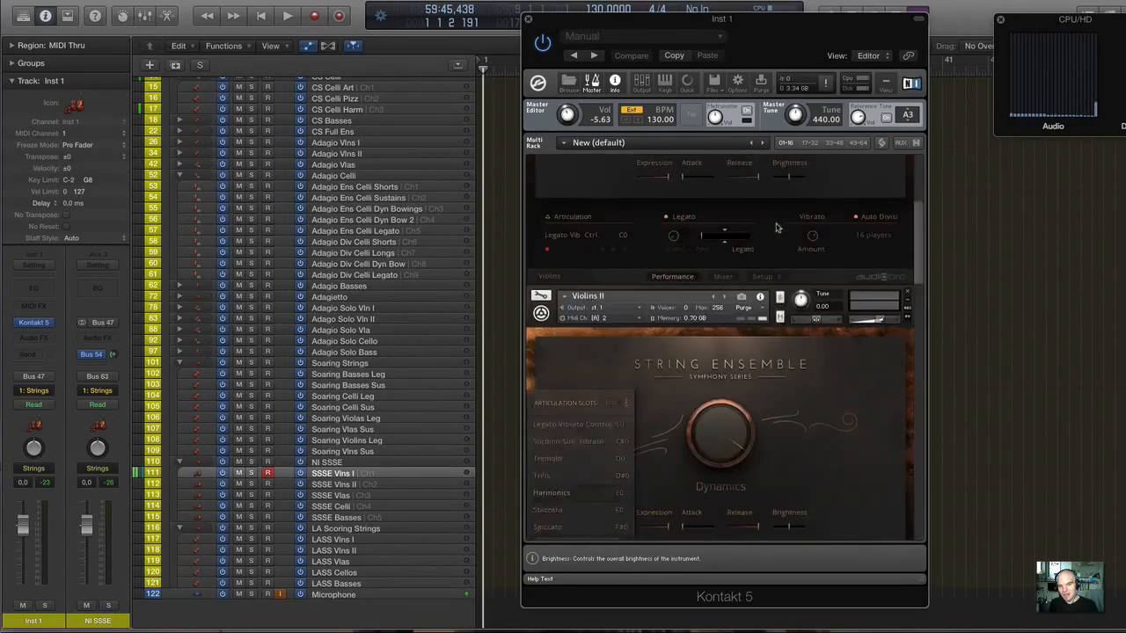
scroll(776, 228, up, 3)
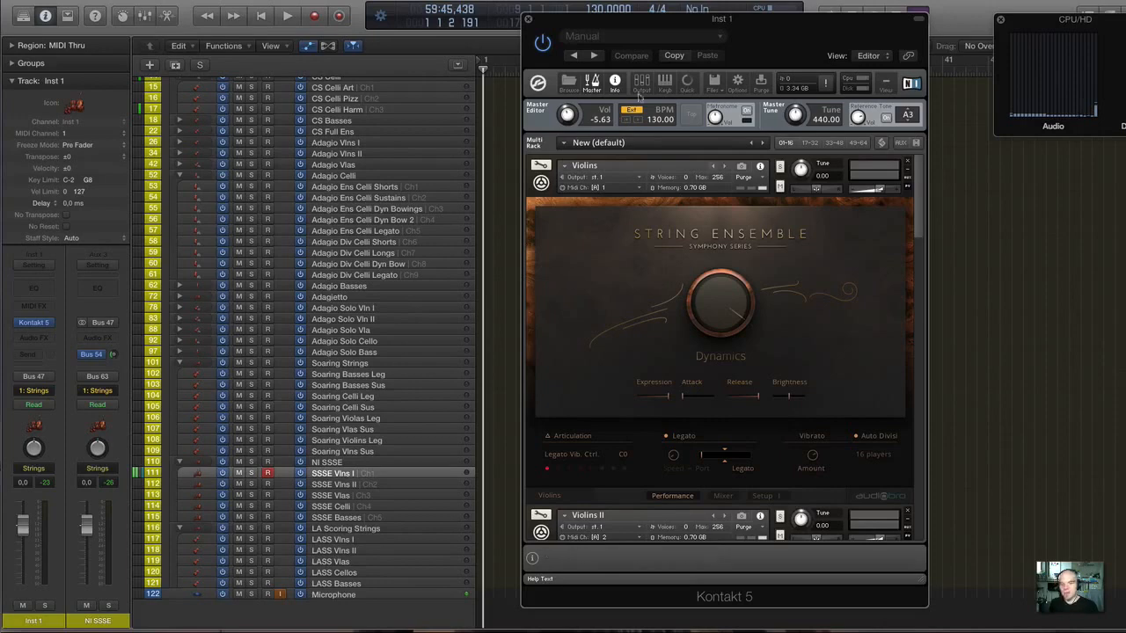
click(529, 19)
Open the Kontakt window of the CS Vlns I Art track, check its memory usage clear of the track list, and close it.
scroll(433, 159, up, 5)
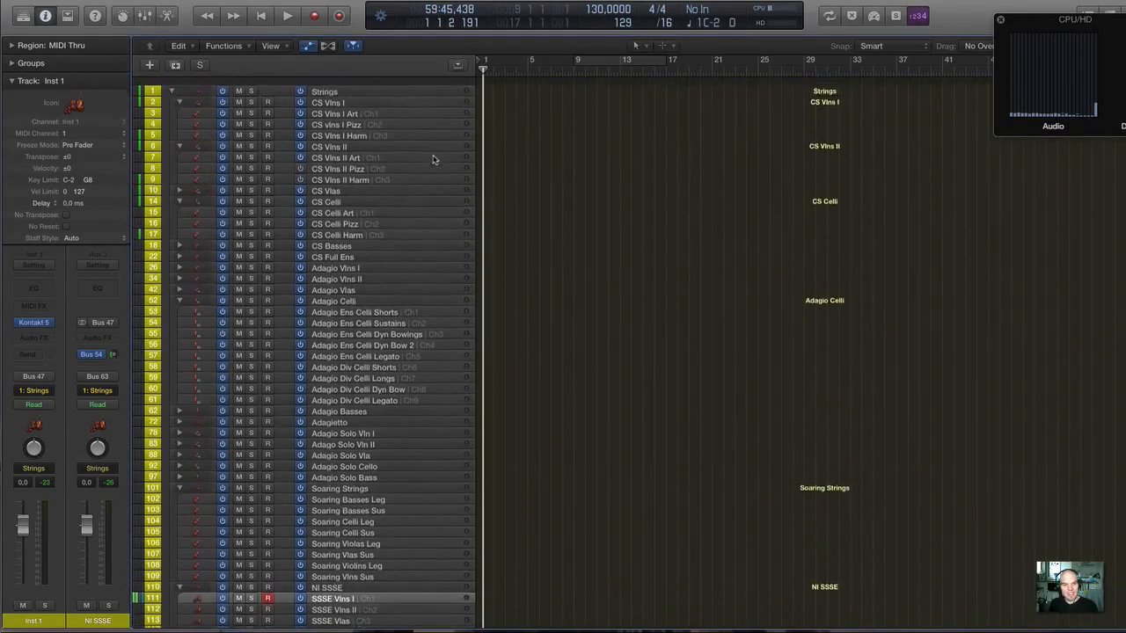
click(357, 107)
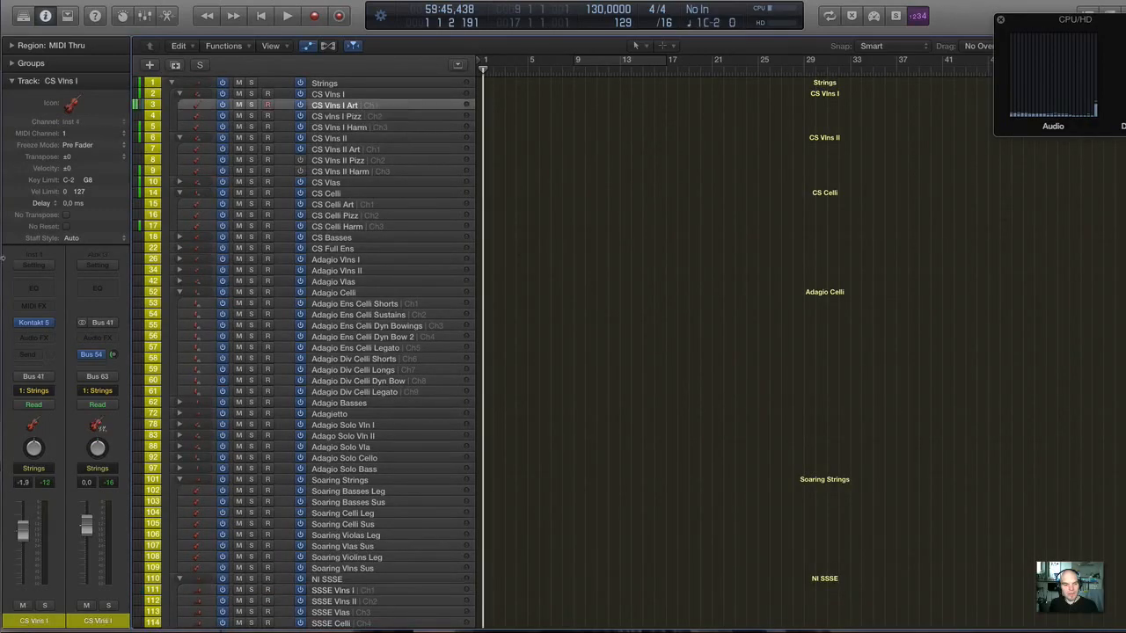
click(34, 322)
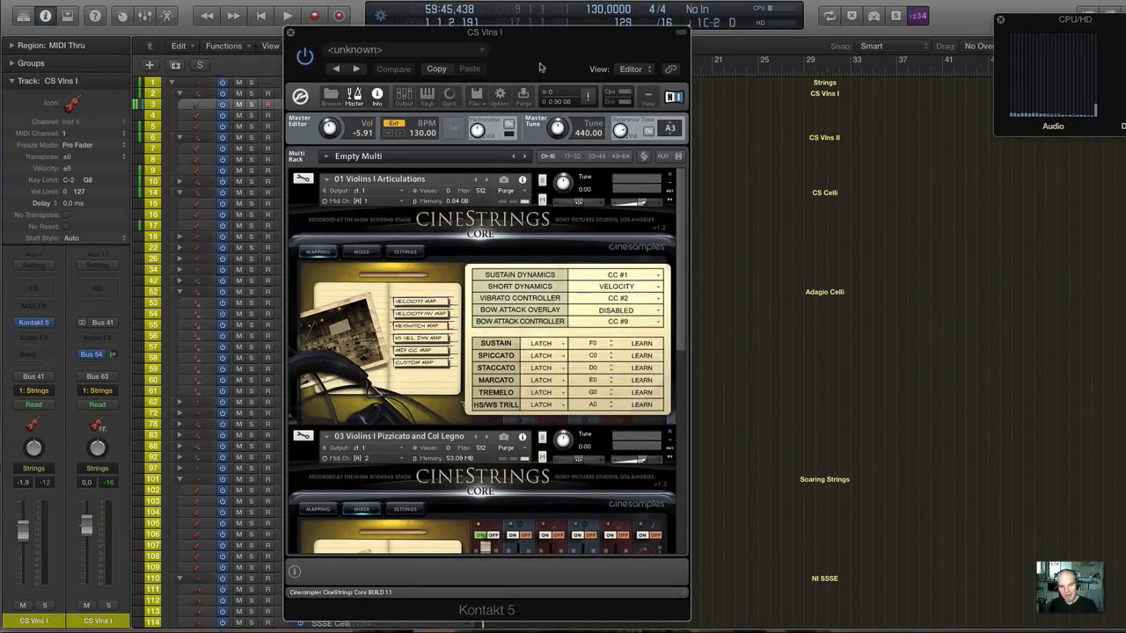
drag(523, 38, 744, 54)
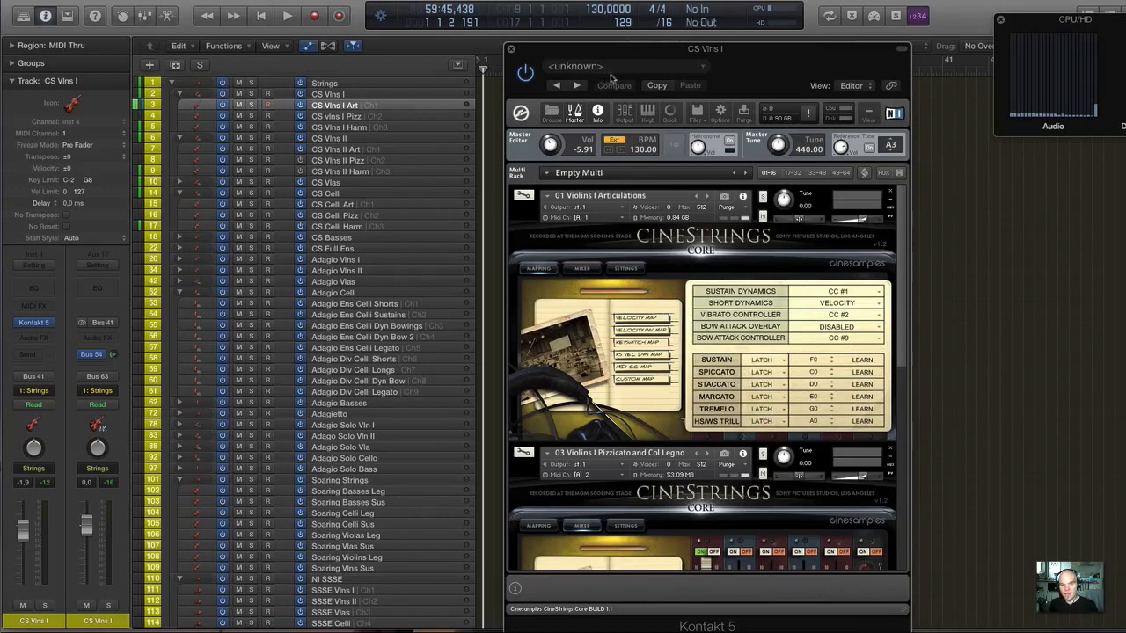
click(510, 51)
View the Kontakt instruments and memory usage of the CS Vlns II Art track and close the window.
click(398, 138)
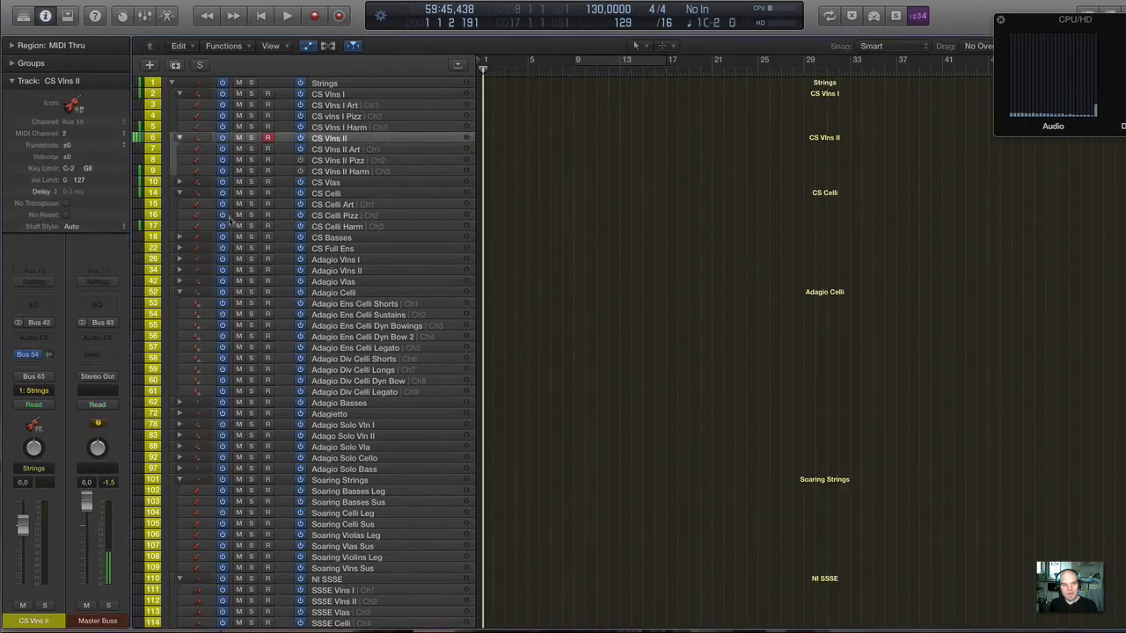
click(353, 151)
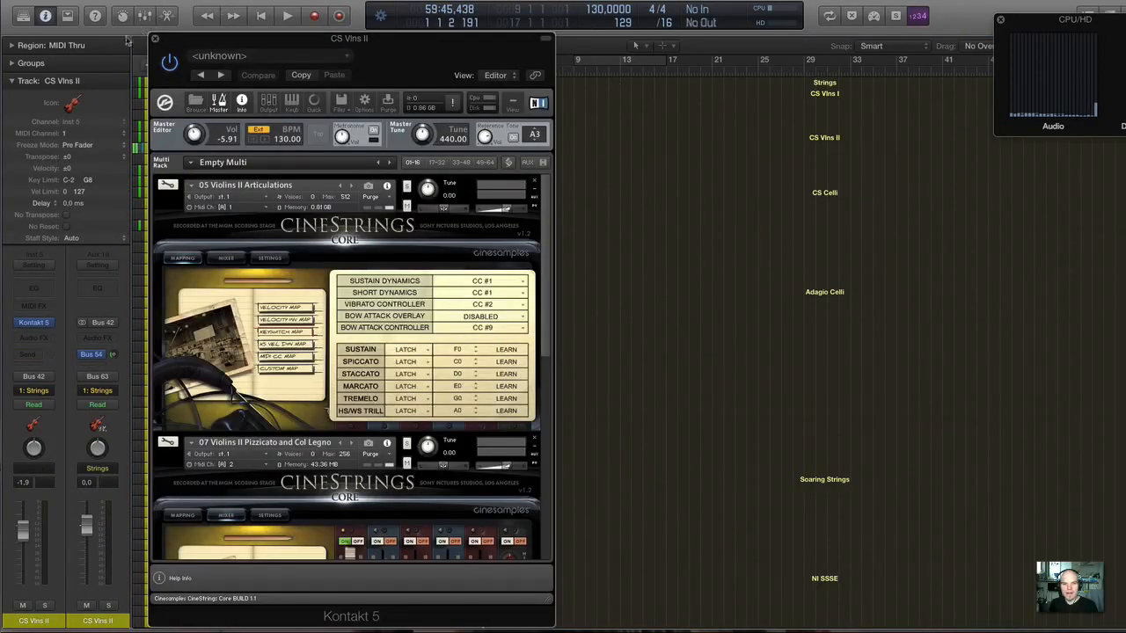
click(154, 38)
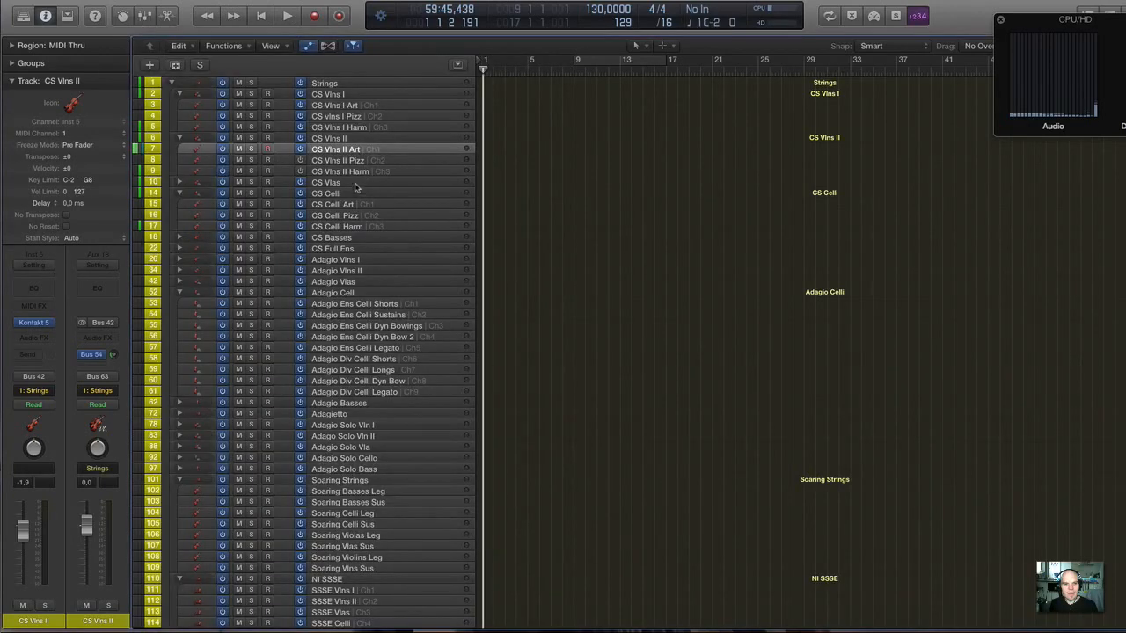
Expand the CS Vlas stack and reload all purged samples in the CS Vlas Art track's Kontakt instance.
click(356, 184)
click(179, 183)
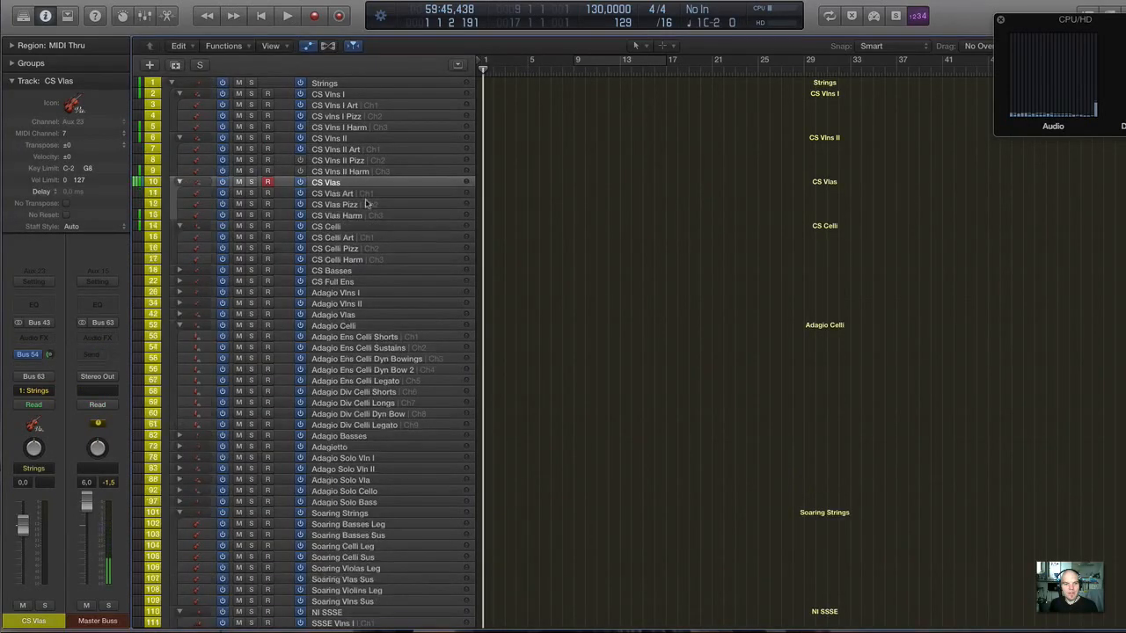
click(364, 195)
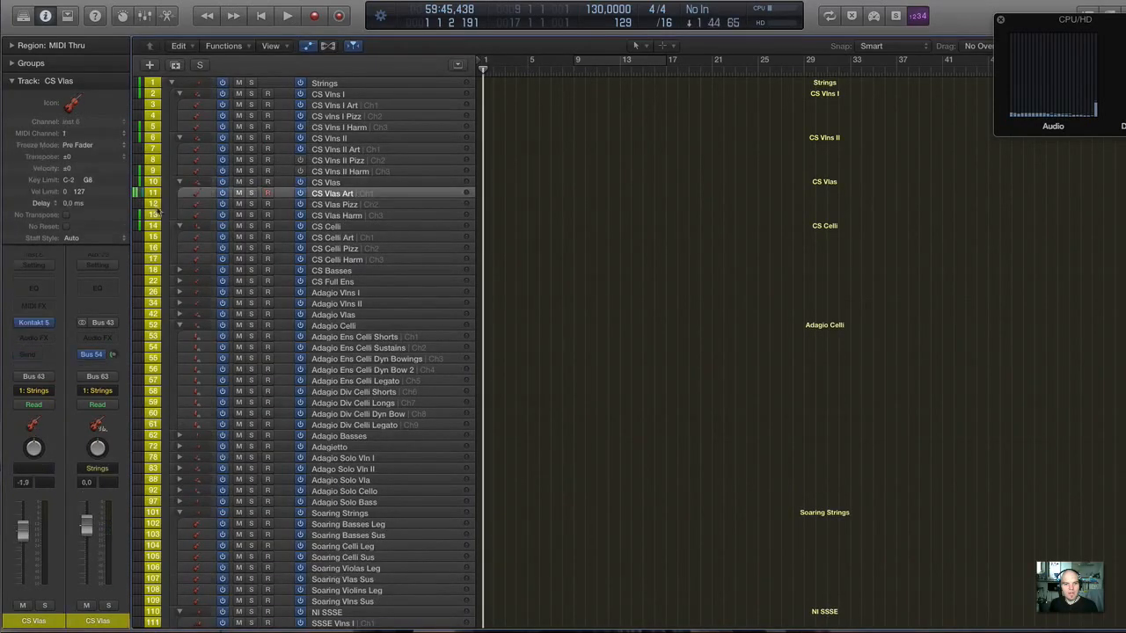
click(34, 323)
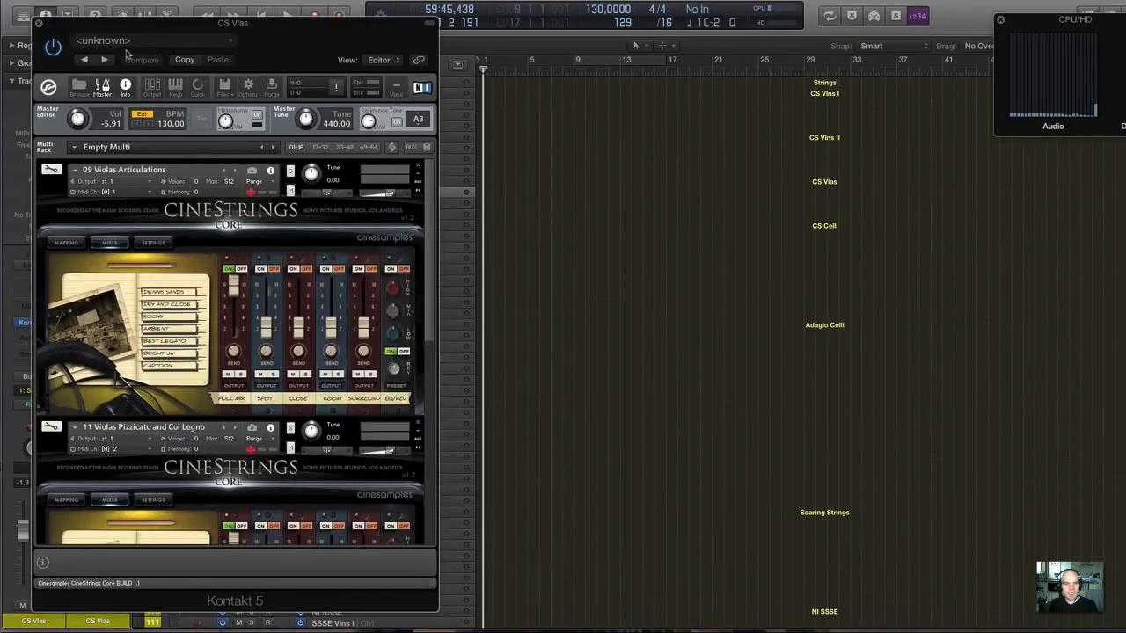
click(271, 86)
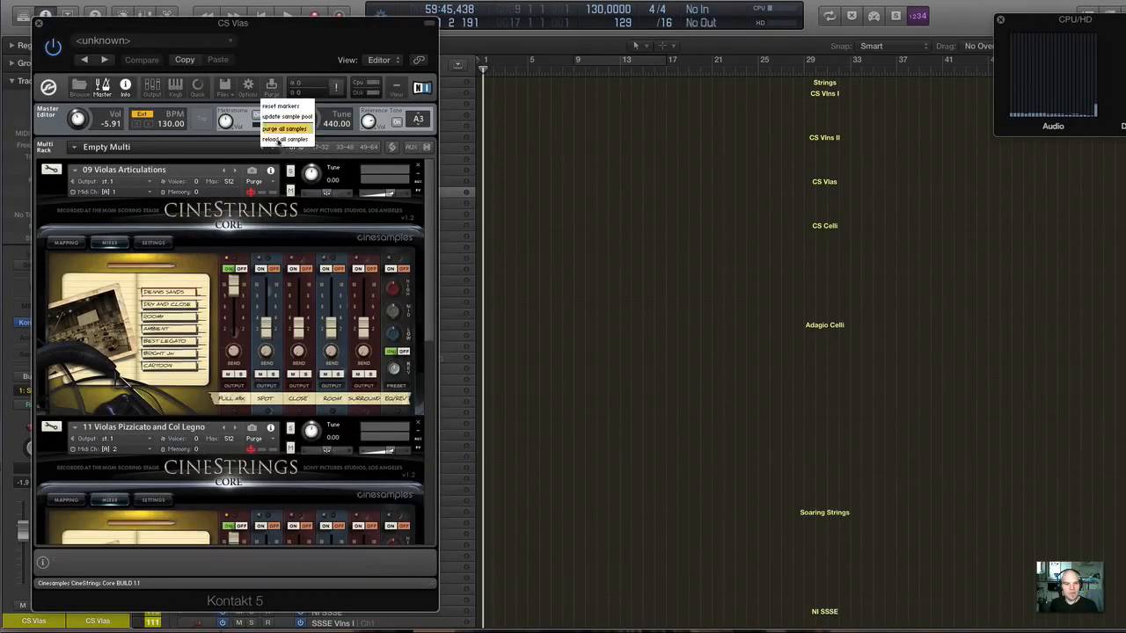
click(281, 139)
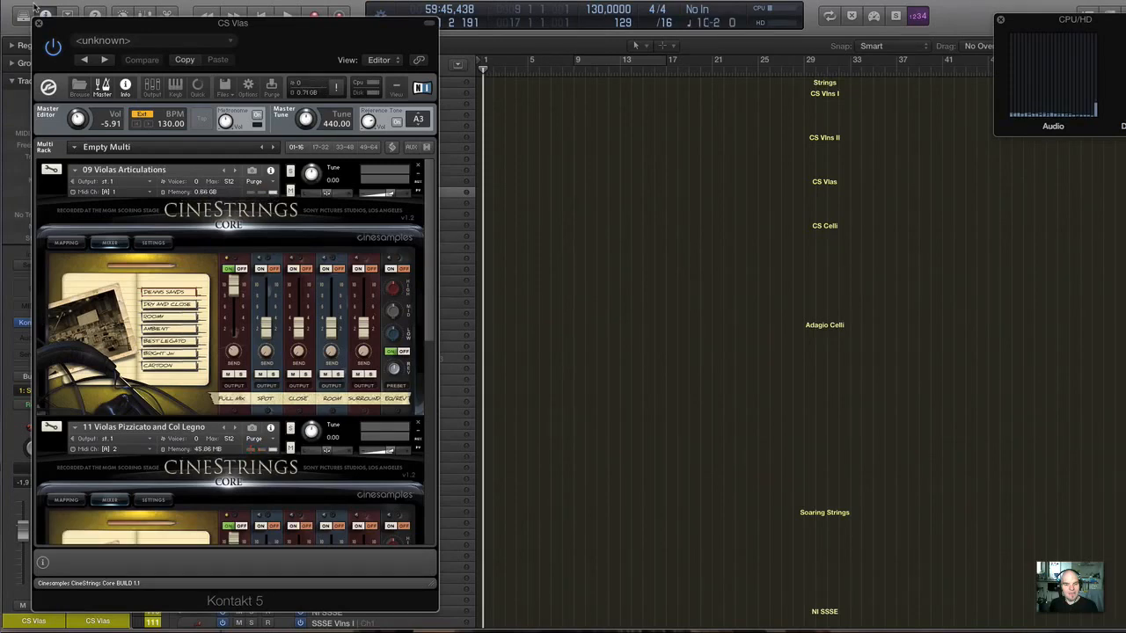
click(39, 21)
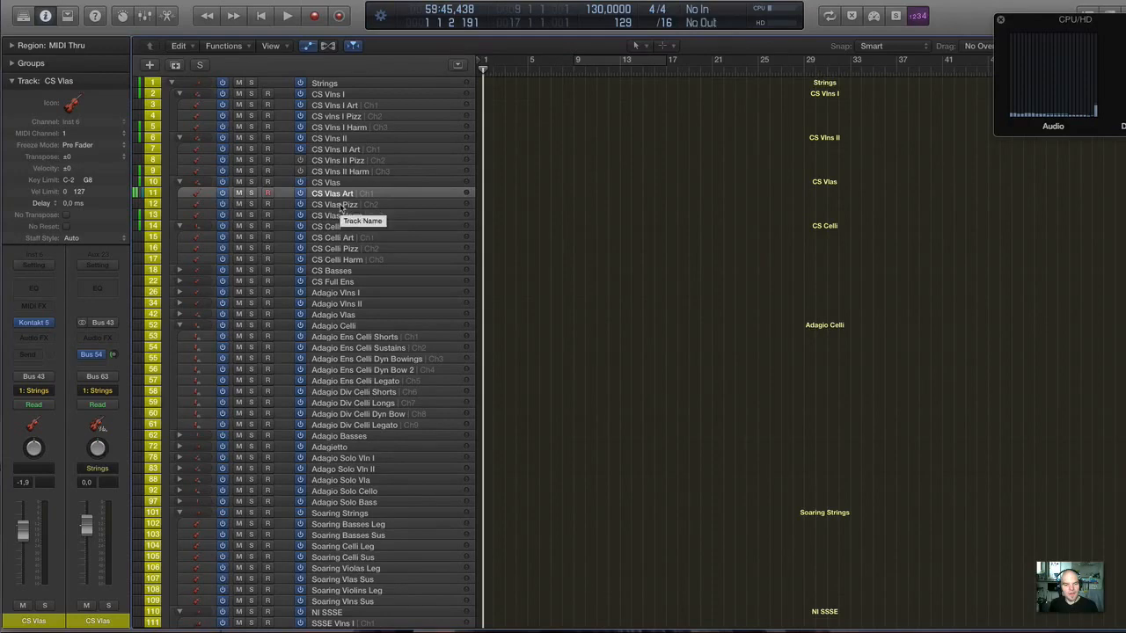
Check the memory usage in the Kontakt window of the CS Celli Art track and close it.
click(330, 239)
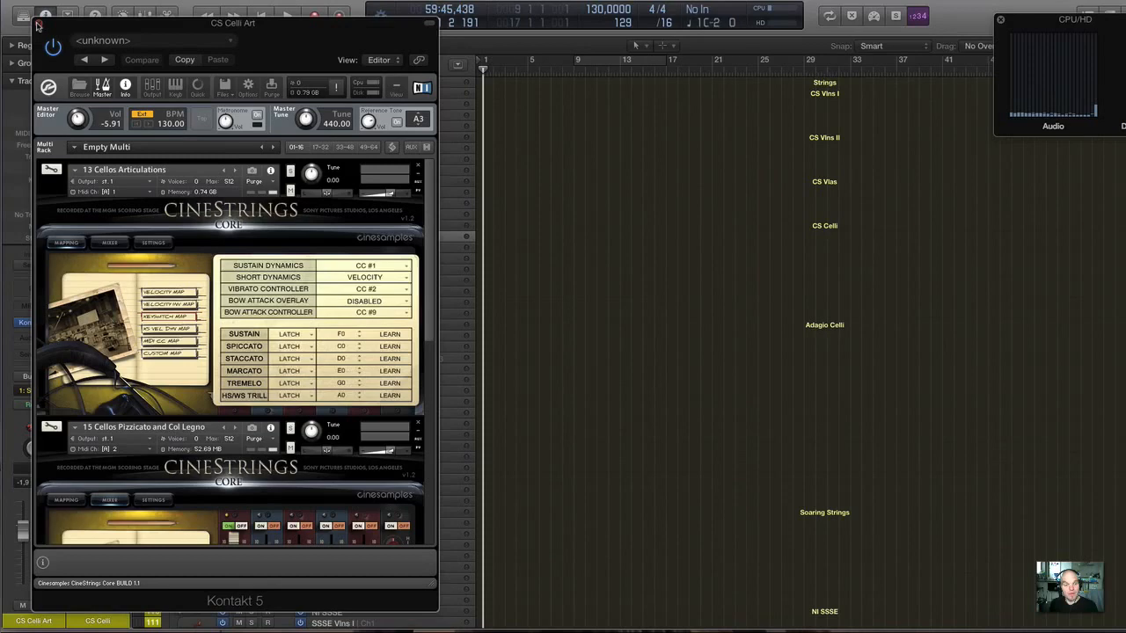
click(38, 25)
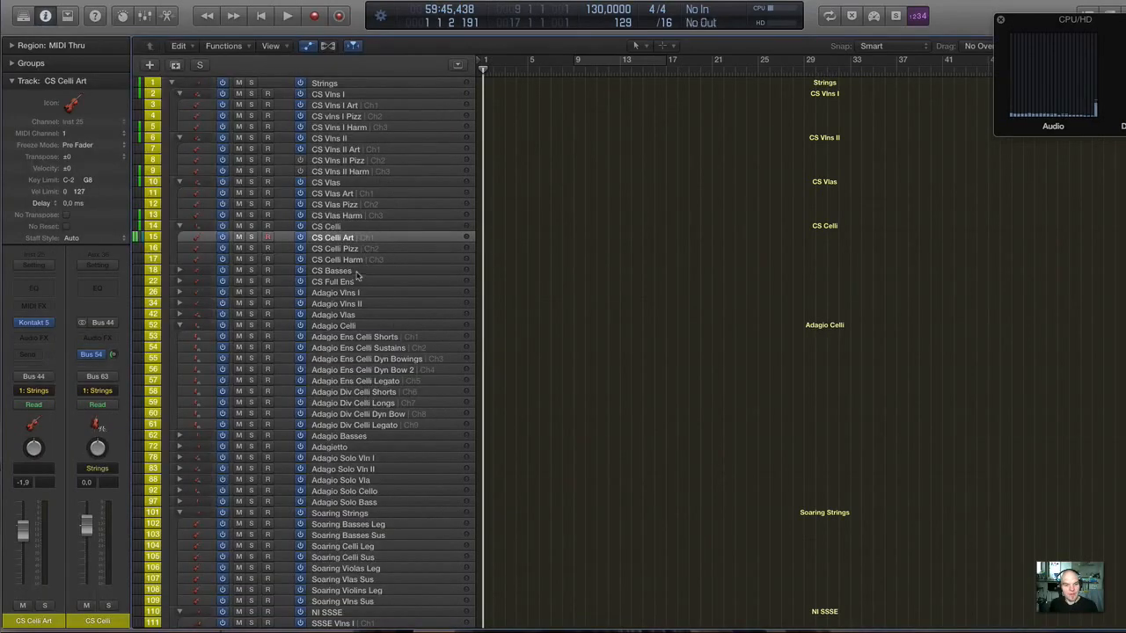
Expand the CS Basses stack and reload all purged samples in the CS Basses Art track's Kontakt instance.
click(355, 273)
click(179, 273)
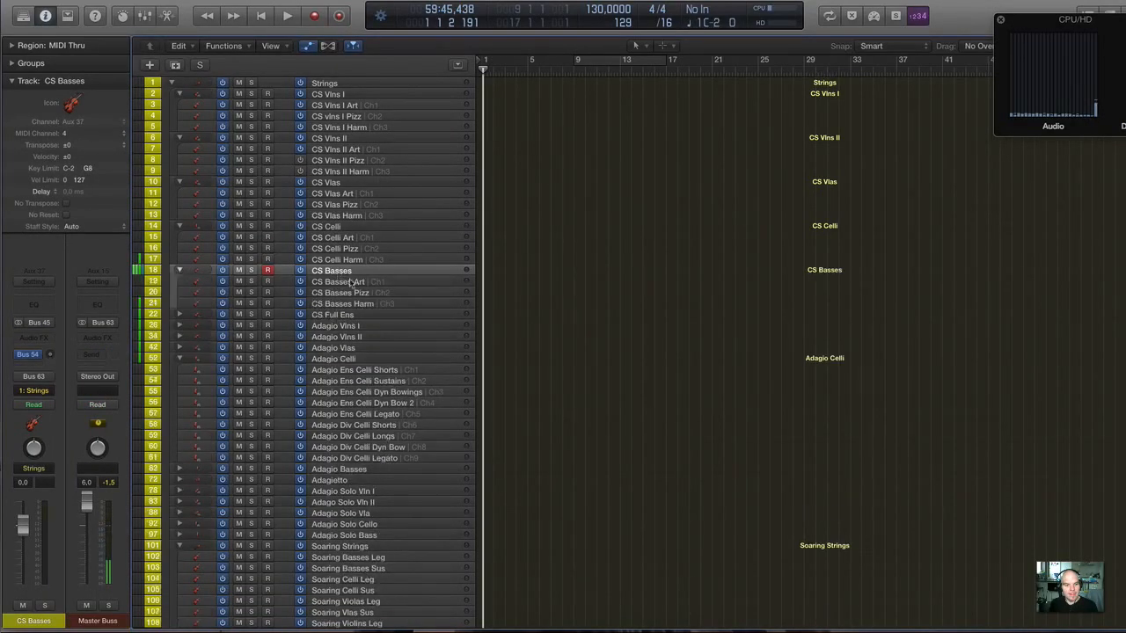
click(352, 282)
click(35, 323)
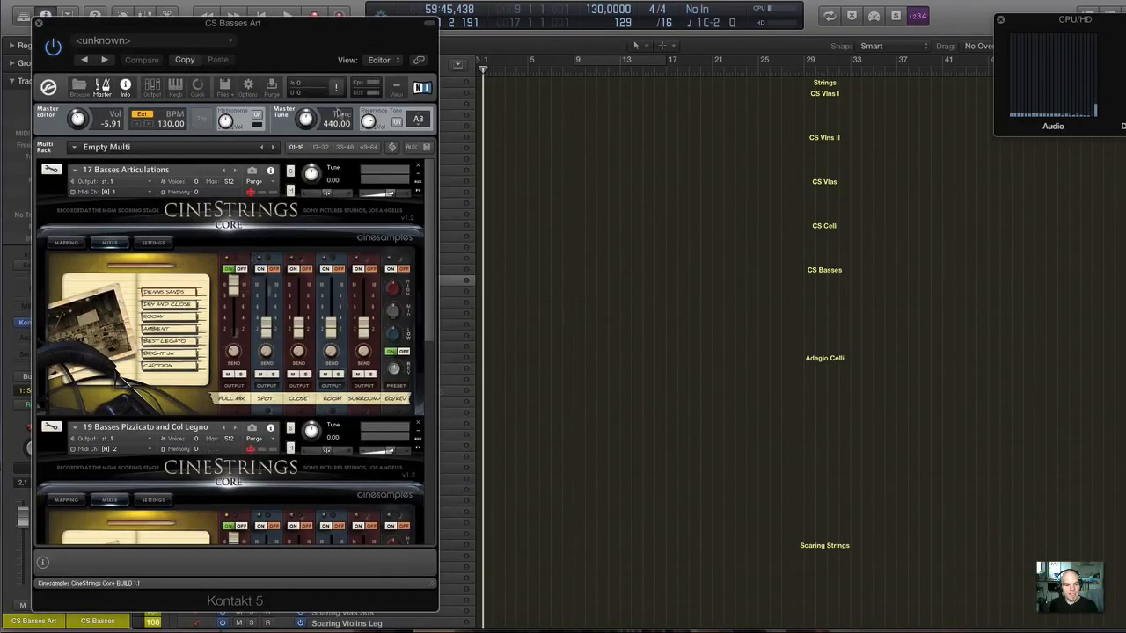
click(271, 86)
click(285, 139)
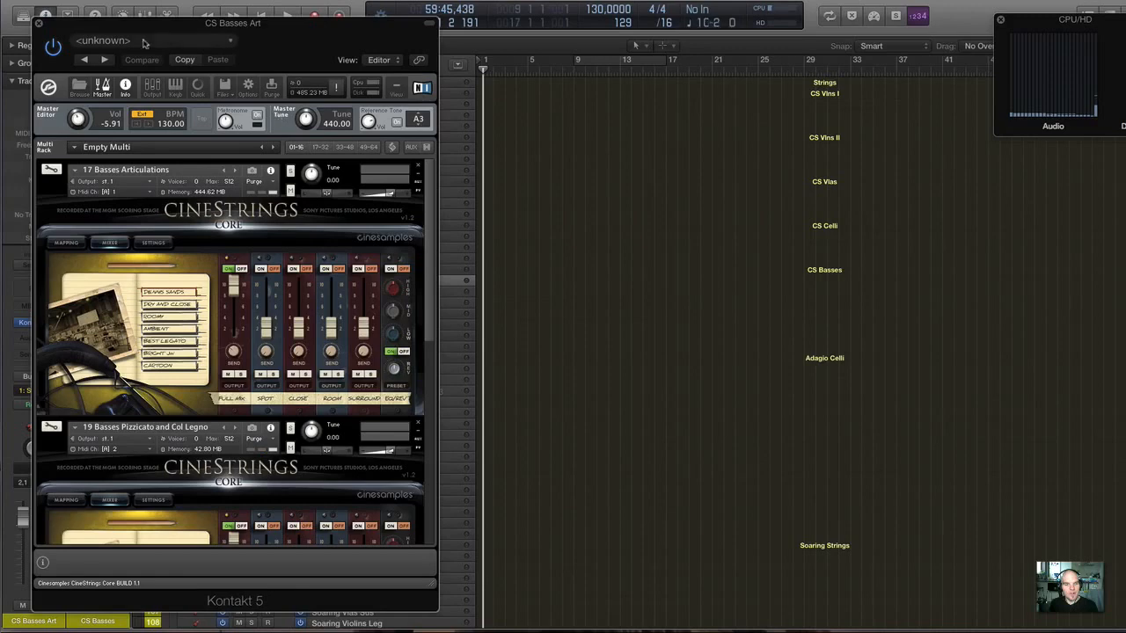
click(40, 26)
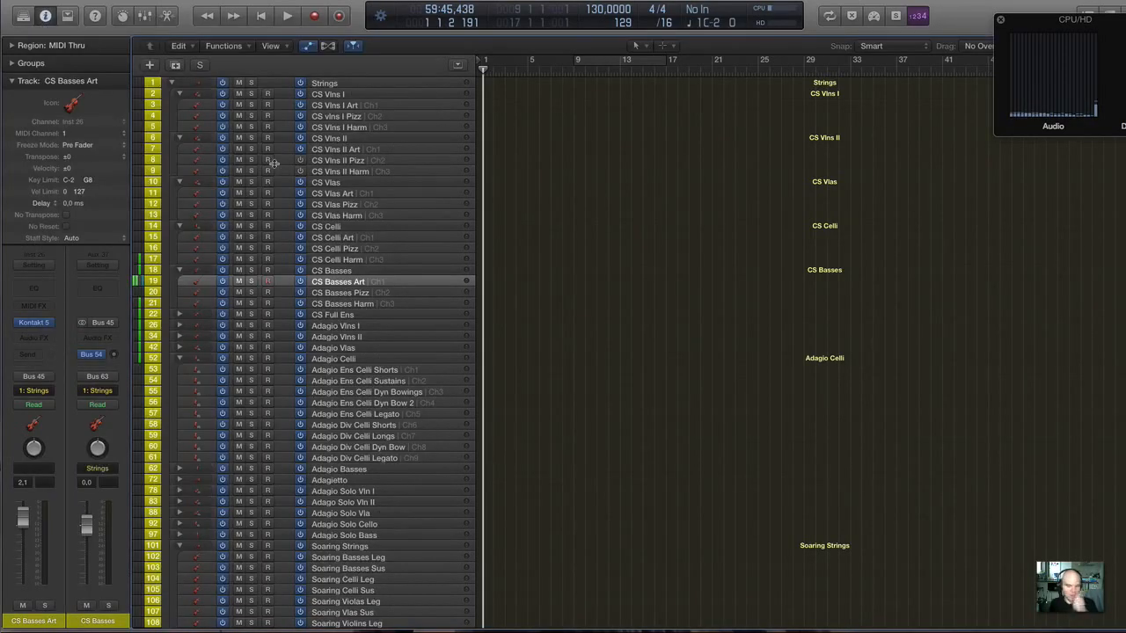
Open the SSSE Vlns I track's Kontakt window to compare its total memory usage, and close it.
scroll(427, 281, down, 5)
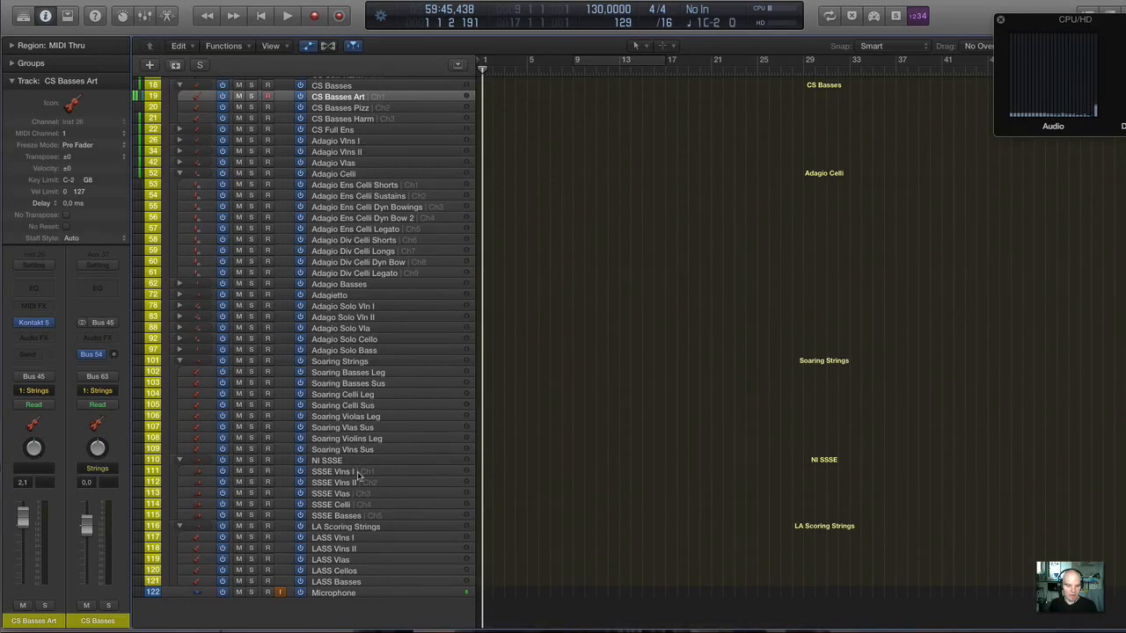
click(357, 473)
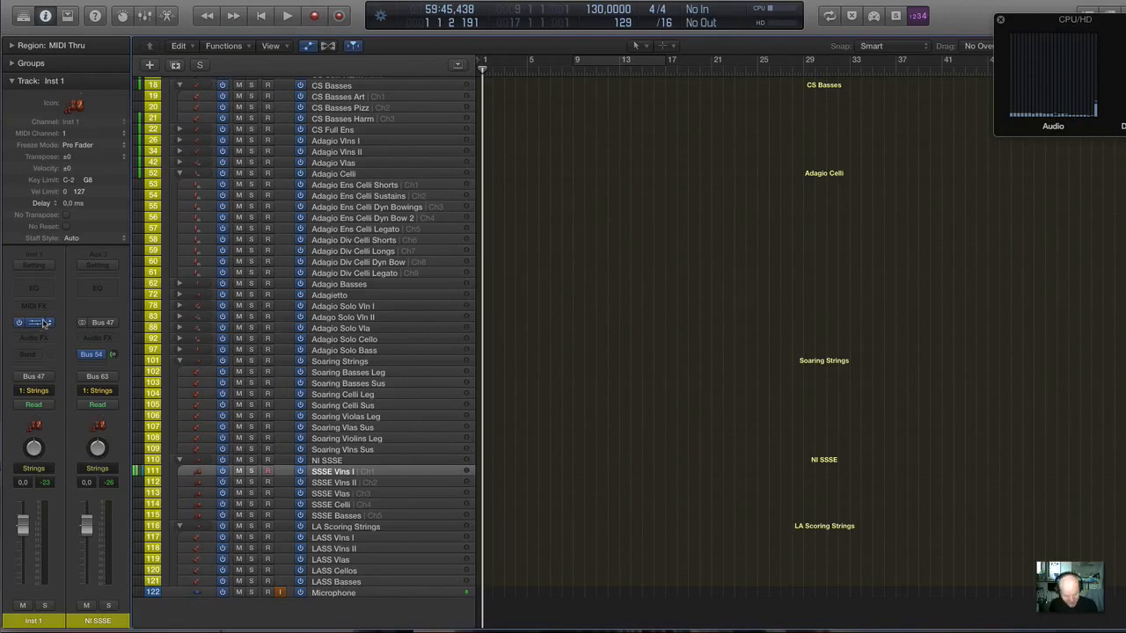
click(35, 323)
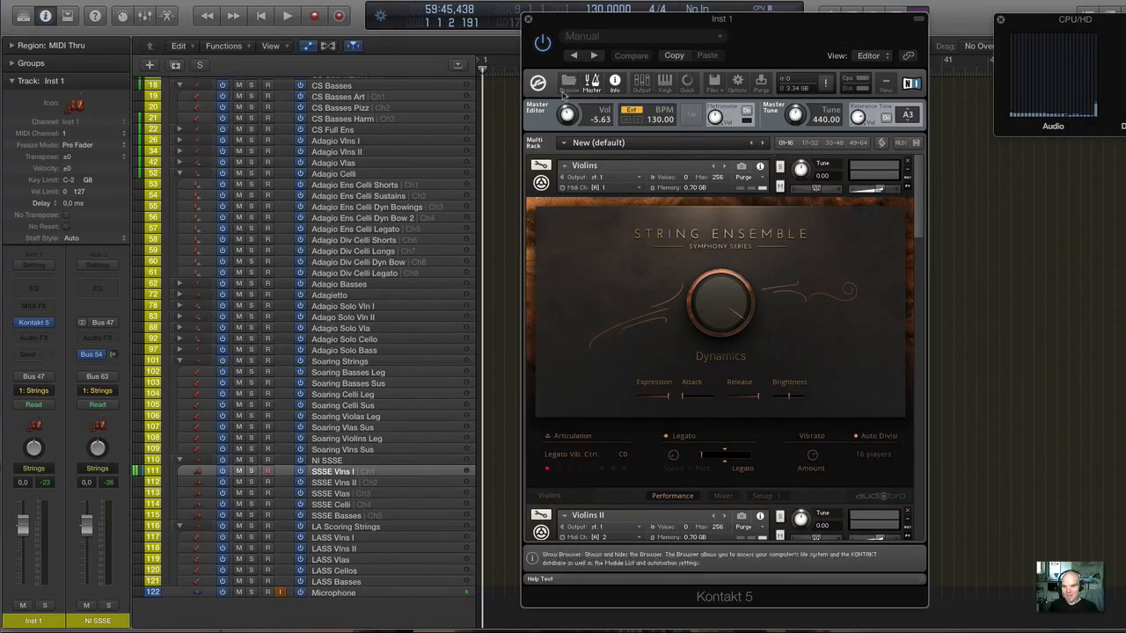
click(528, 18)
Reopen the SSSE Vlns I Kontakt window and assign Spiccato to the C0 articulation slot of the first Violins instrument.
scroll(273, 330, up, 10)
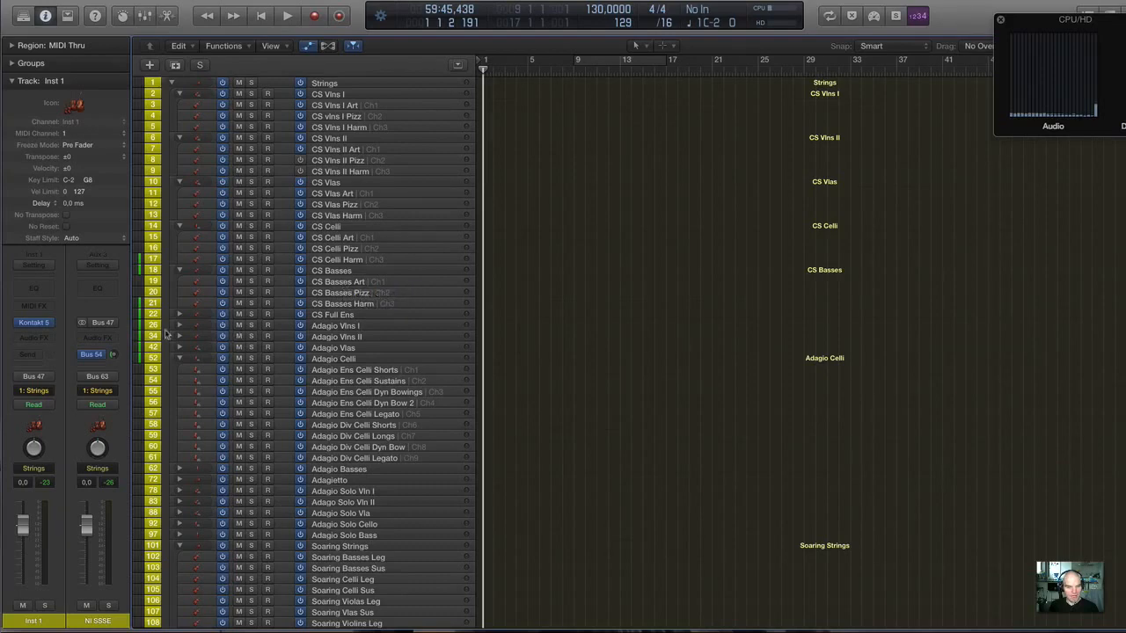
scroll(300, 257, down, 6)
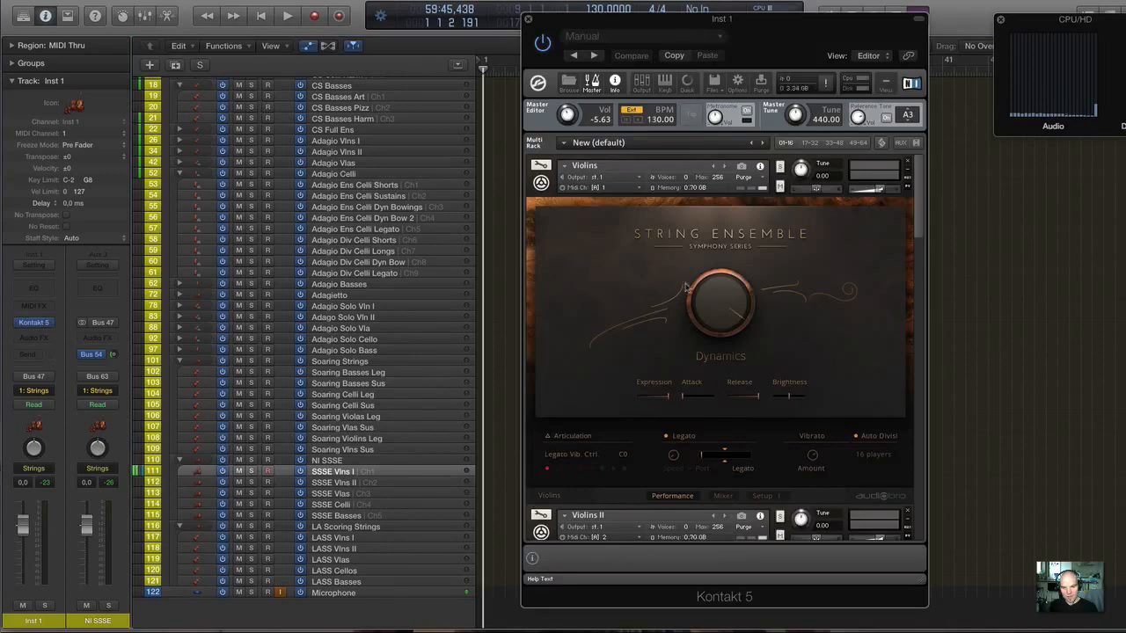
scroll(593, 460, down, 5)
scroll(593, 459, up, 5)
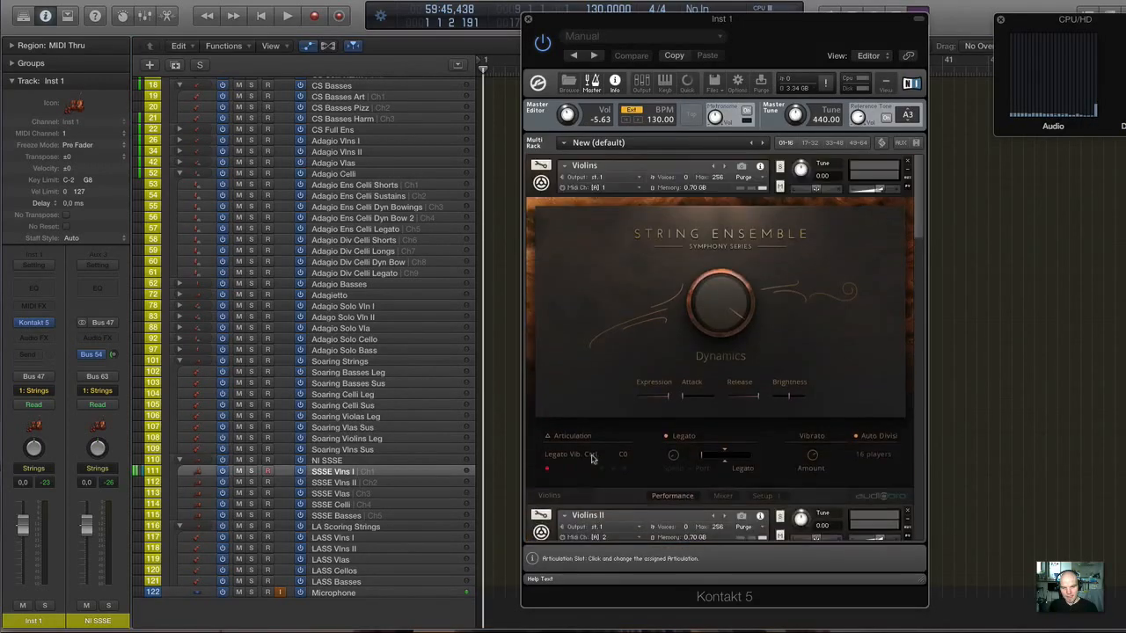
click(592, 458)
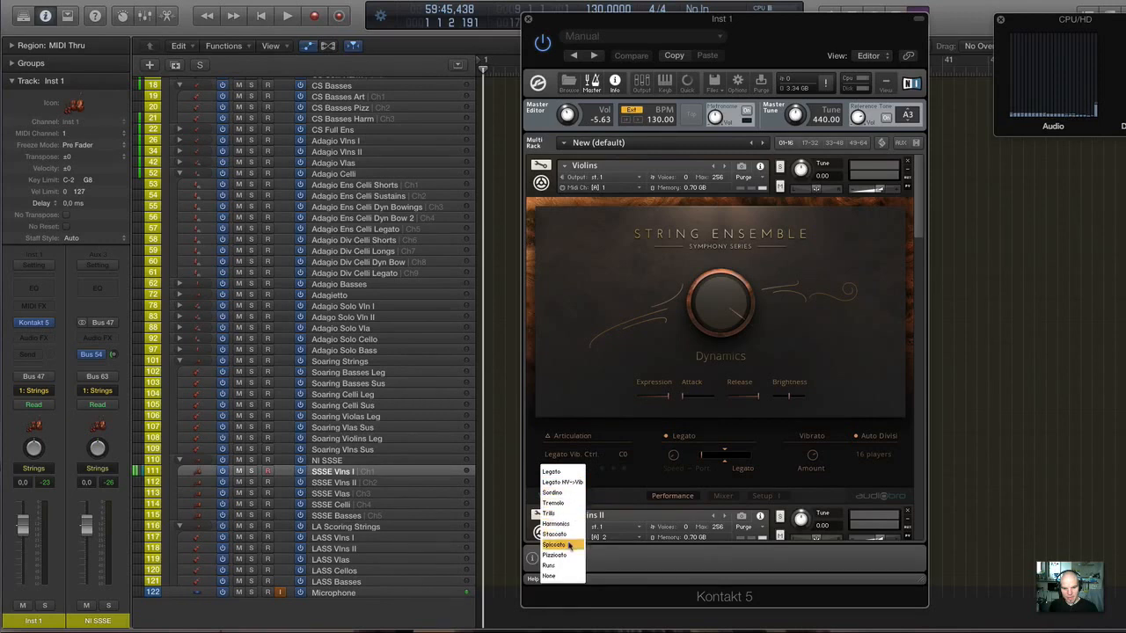
click(570, 544)
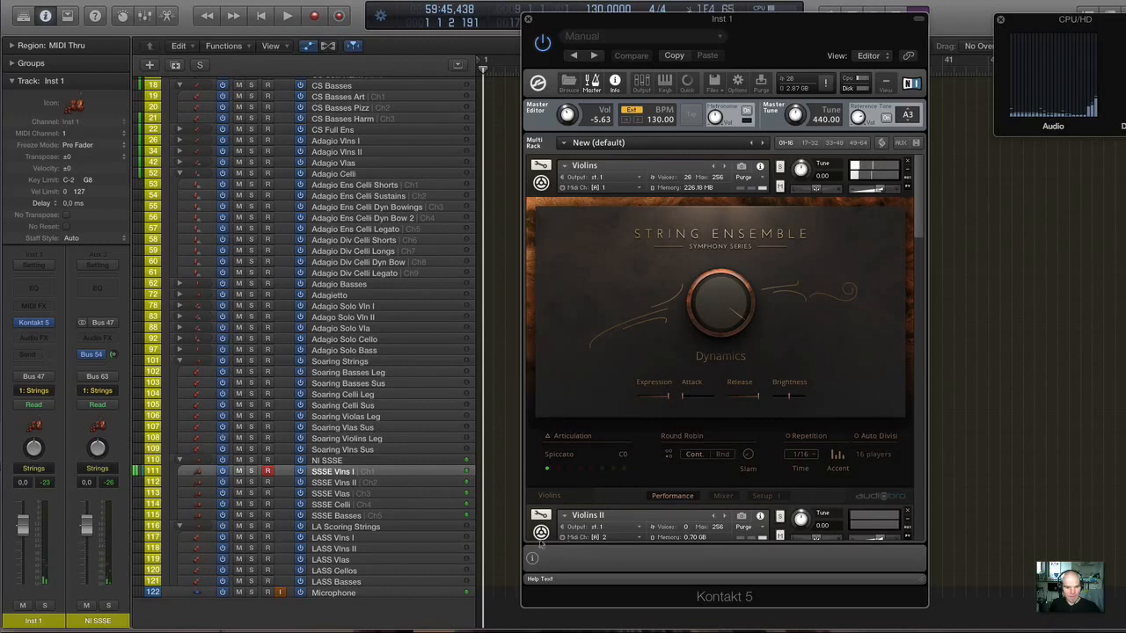
Toggle the mute on the Microphone track.
click(238, 593)
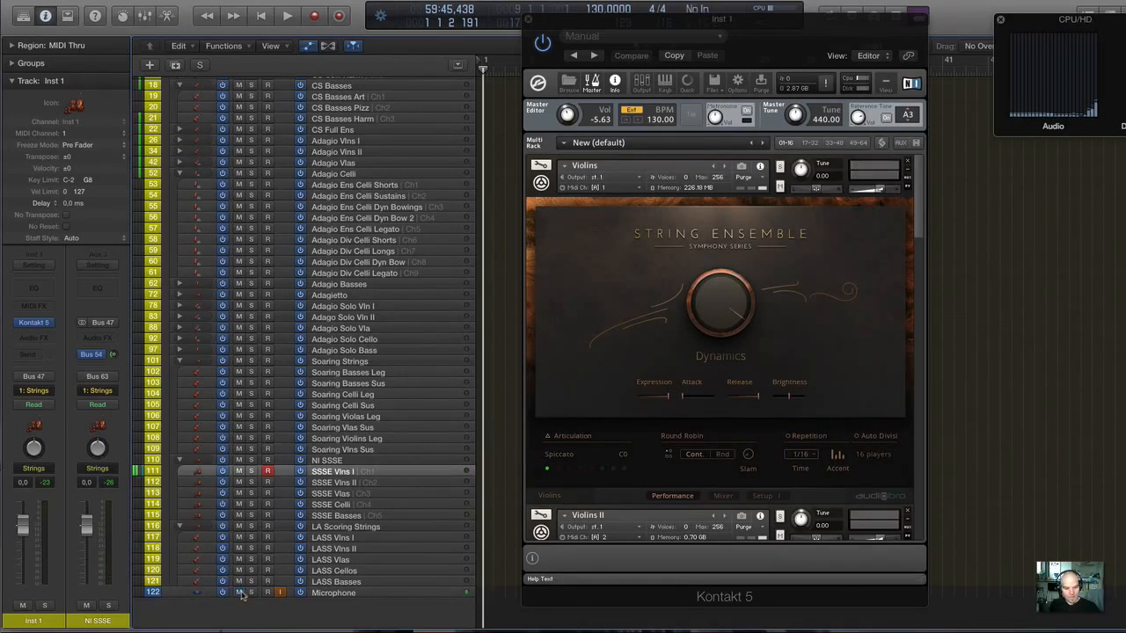
scroll(487, 320, up, 3)
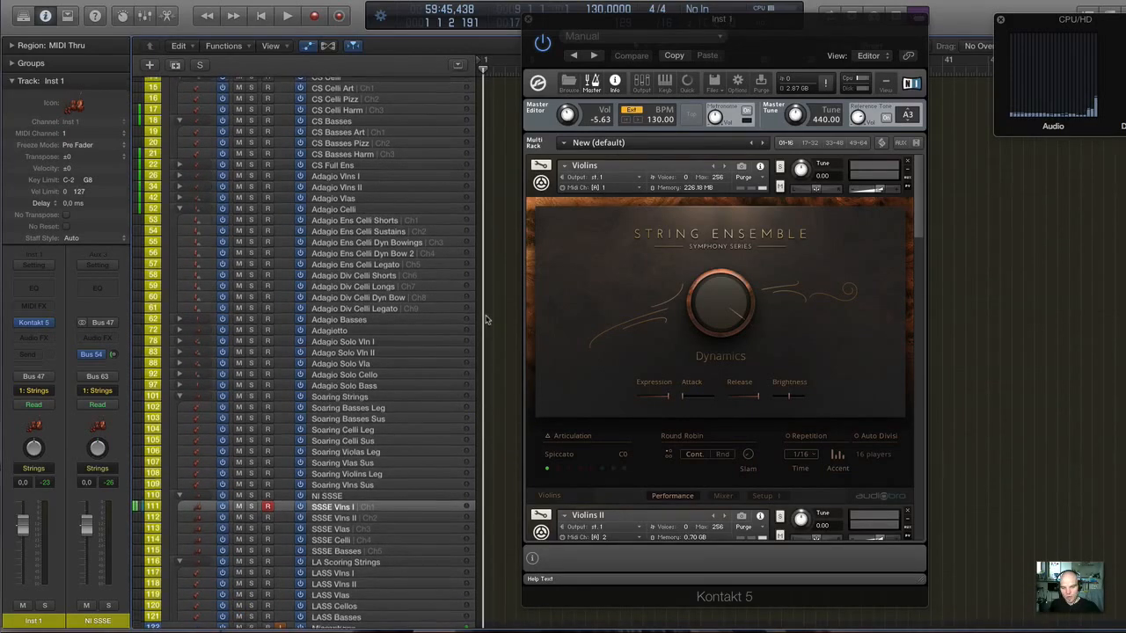
scroll(487, 320, up, 2)
scroll(487, 320, up, 4)
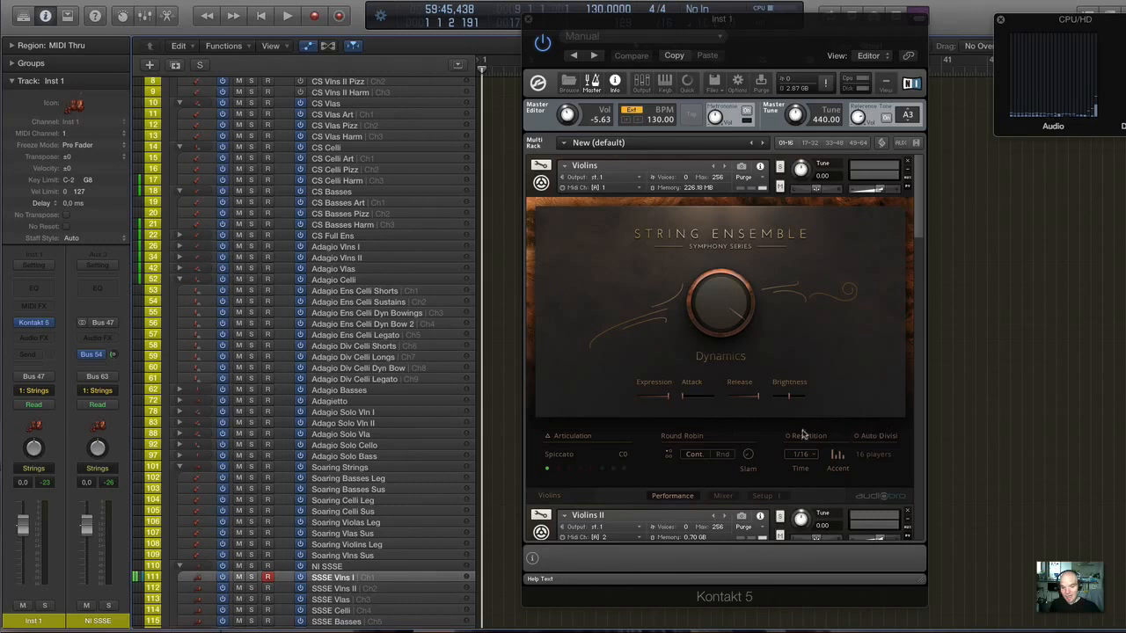
Try Auto Divisi on the first Violins instrument with its Spiccato articulation.
scroll(802, 429, down, 1)
click(866, 407)
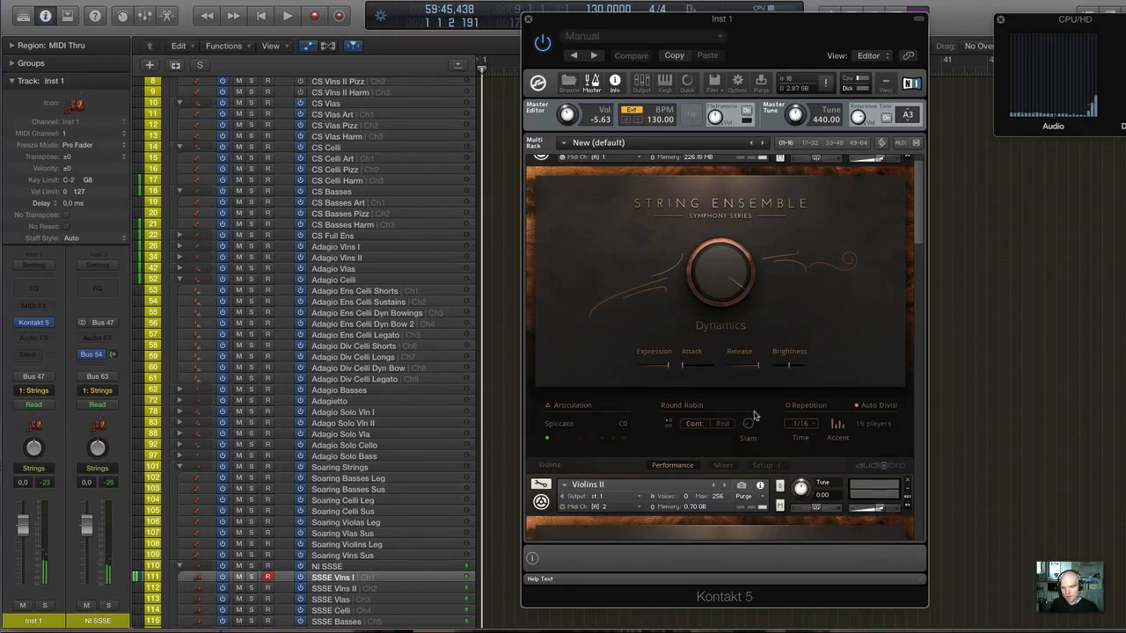
scroll(656, 258, down, 1)
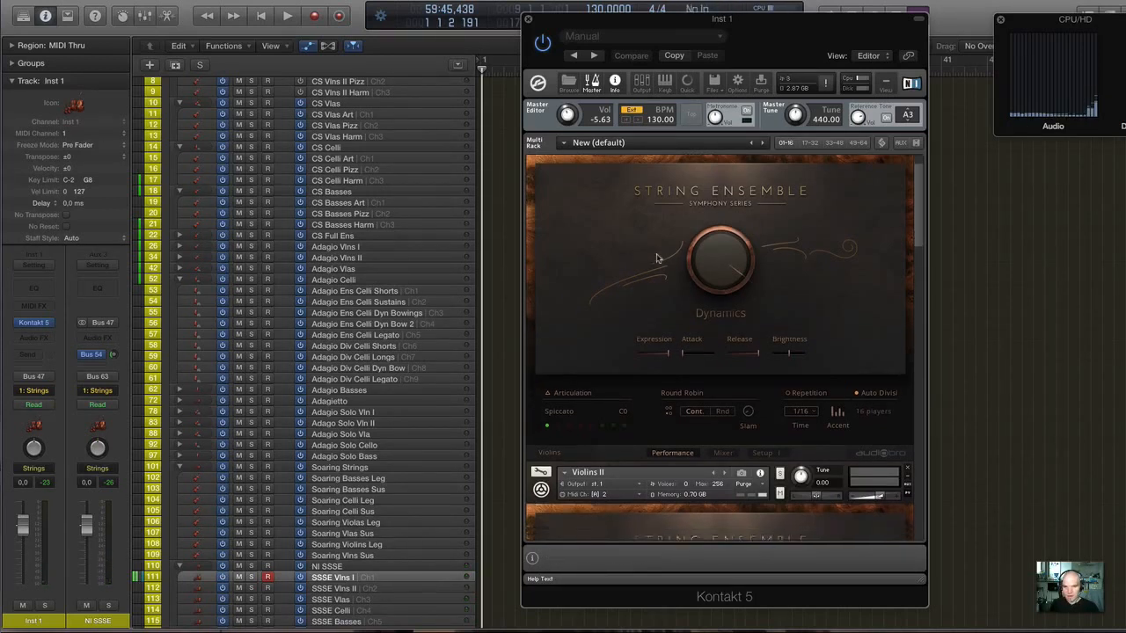
scroll(657, 258, up, 3)
scroll(341, 141, up, 4)
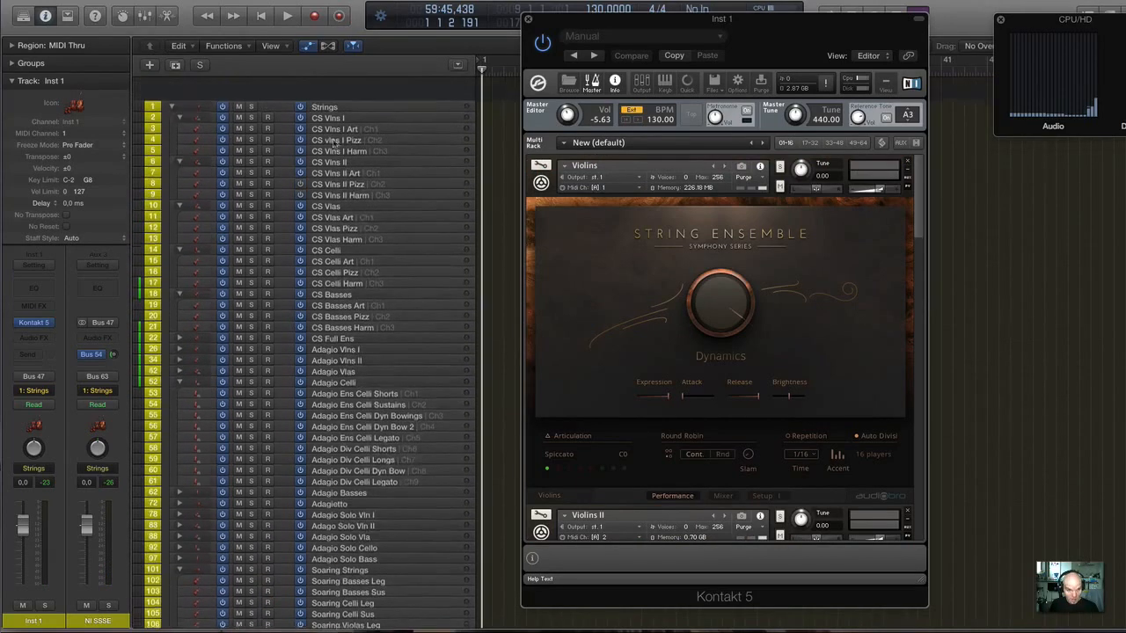
Select the CS Vlns I Art track for comparison and return to the SSSE Vlns I track.
click(335, 108)
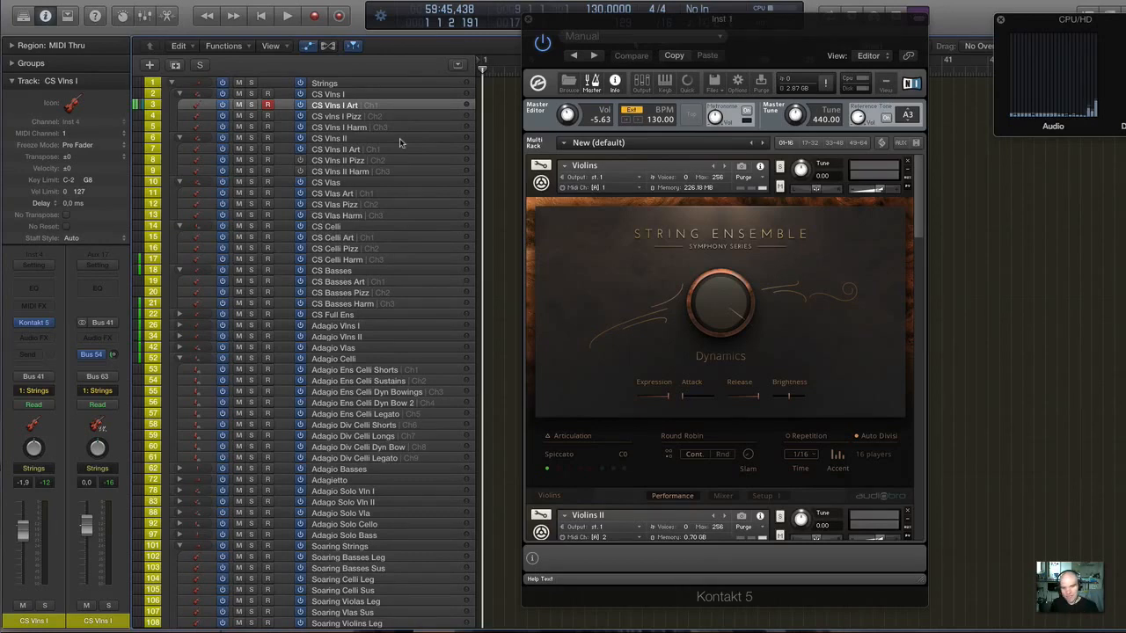
scroll(399, 138, down, 10)
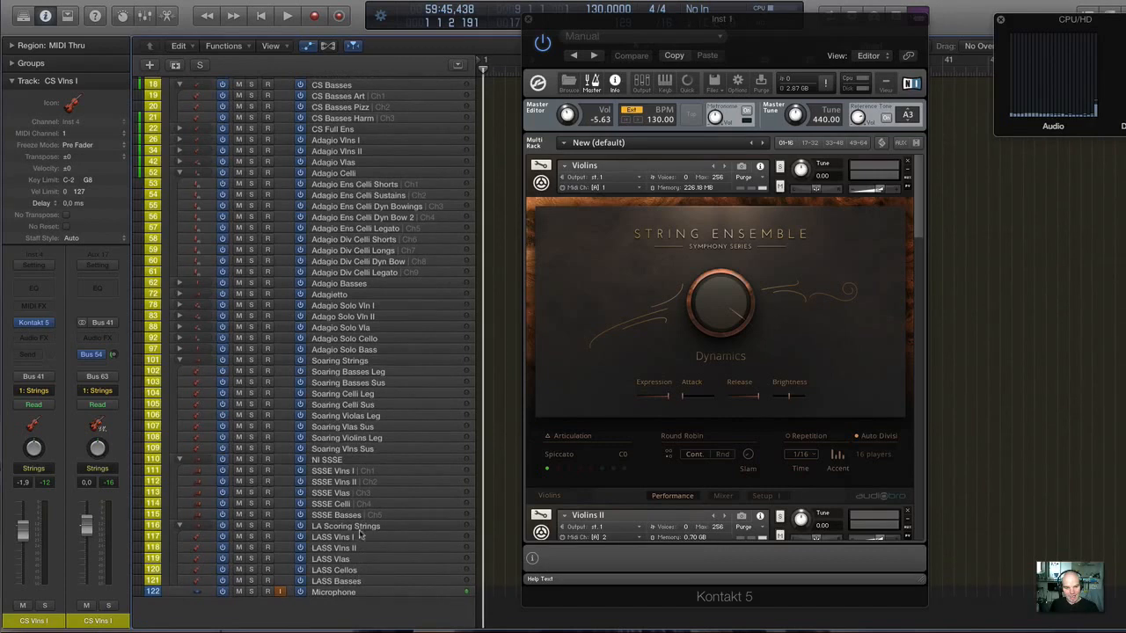
click(343, 472)
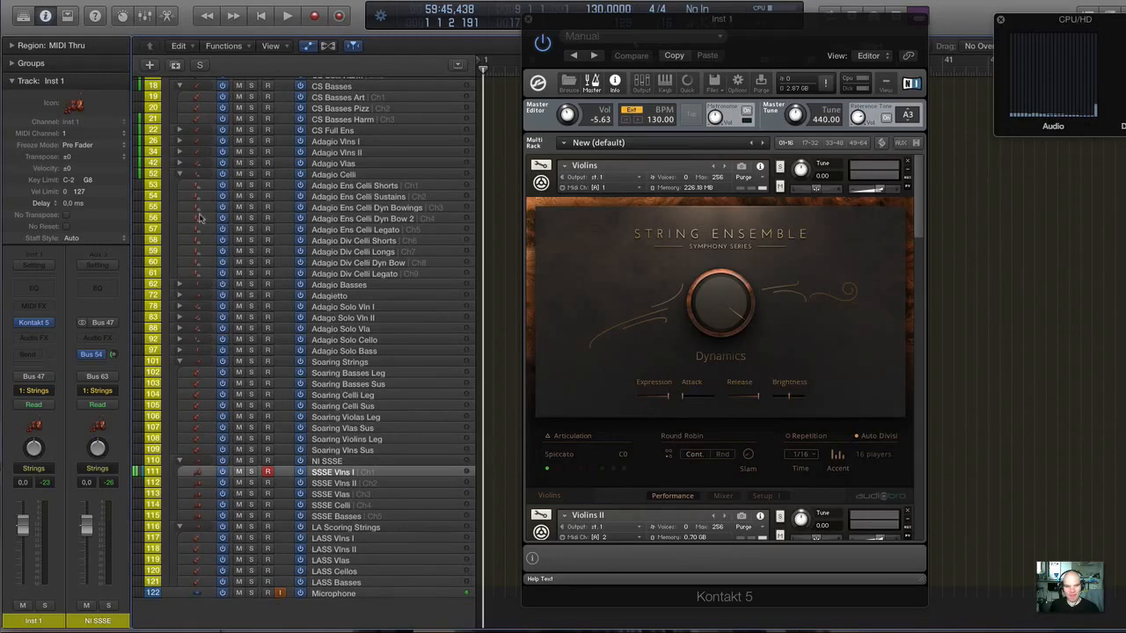
scroll(208, 218, up, 3)
scroll(207, 218, down, 3)
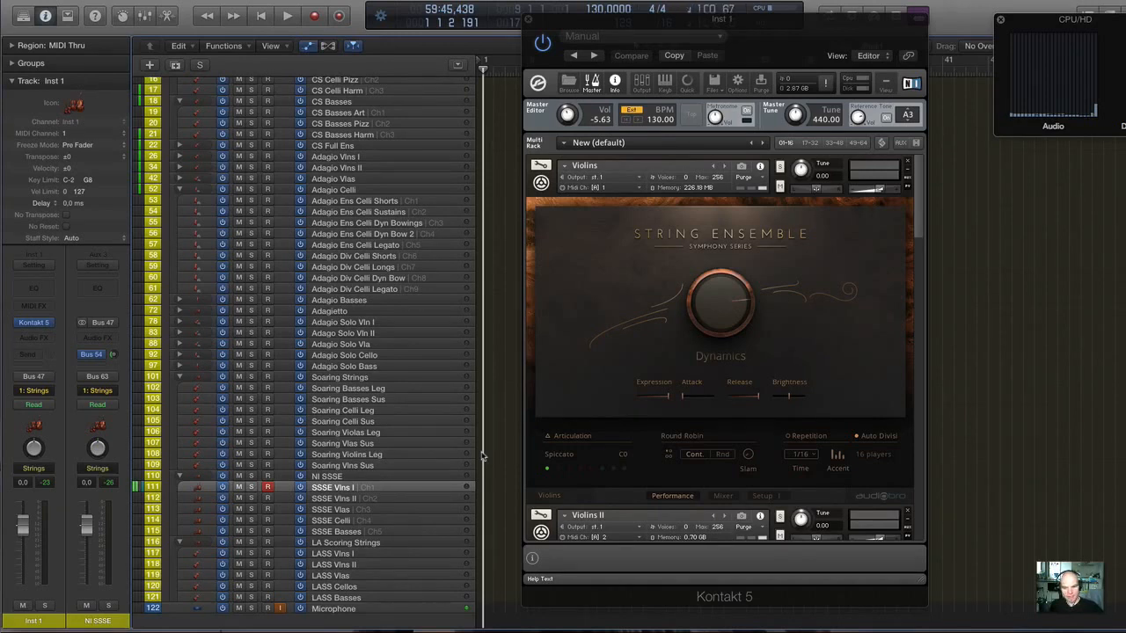
Assign Legato Vibrato Control to the first Violins instrument's C0 articulation slot and lower its portamento/legato velocity threshold.
click(564, 460)
click(557, 481)
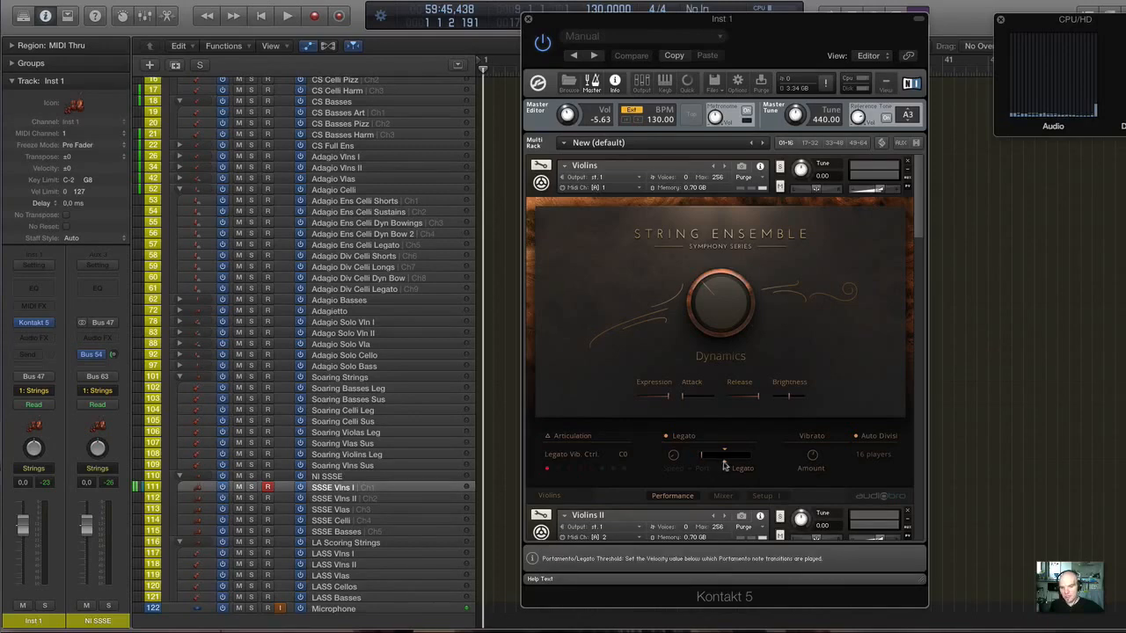
scroll(722, 462, down, 3)
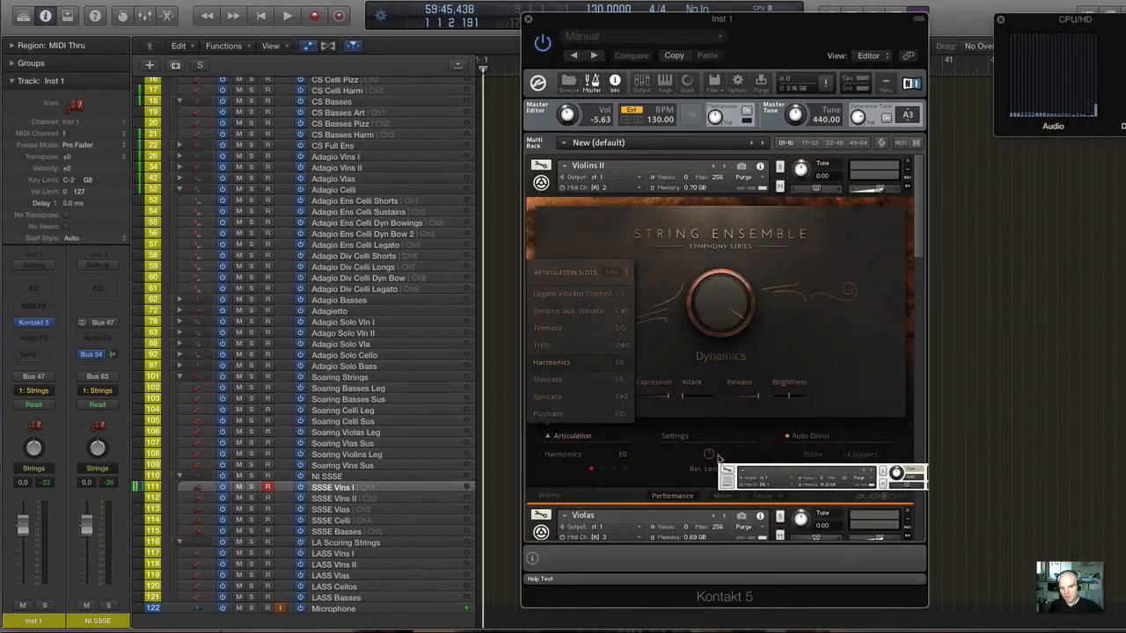
scroll(719, 457, up, 3)
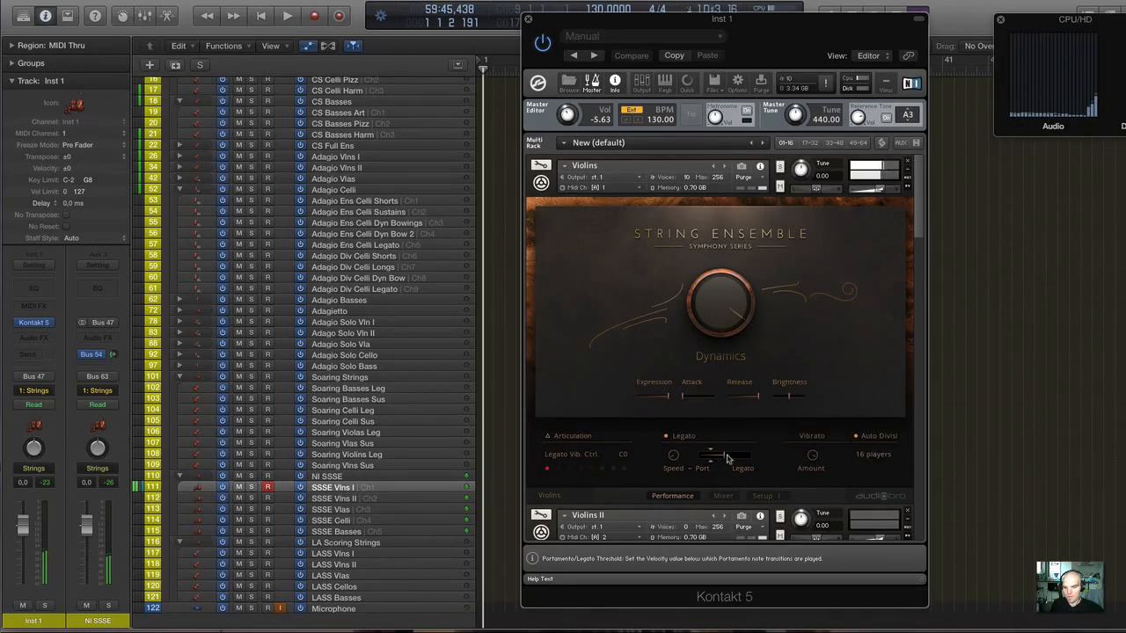
drag(726, 457, 712, 461)
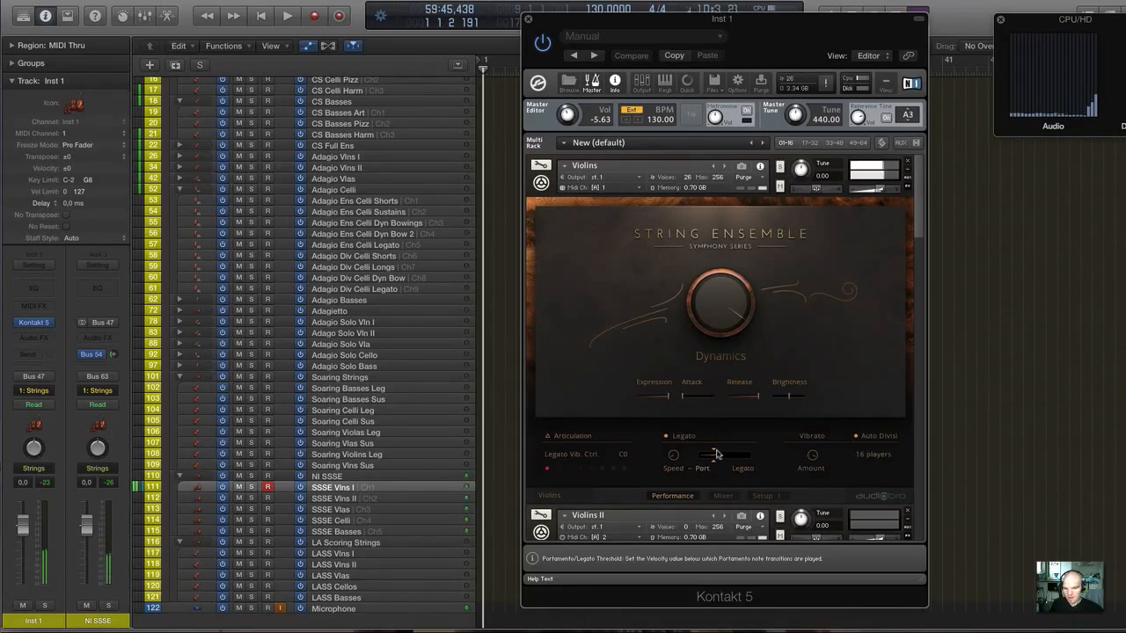
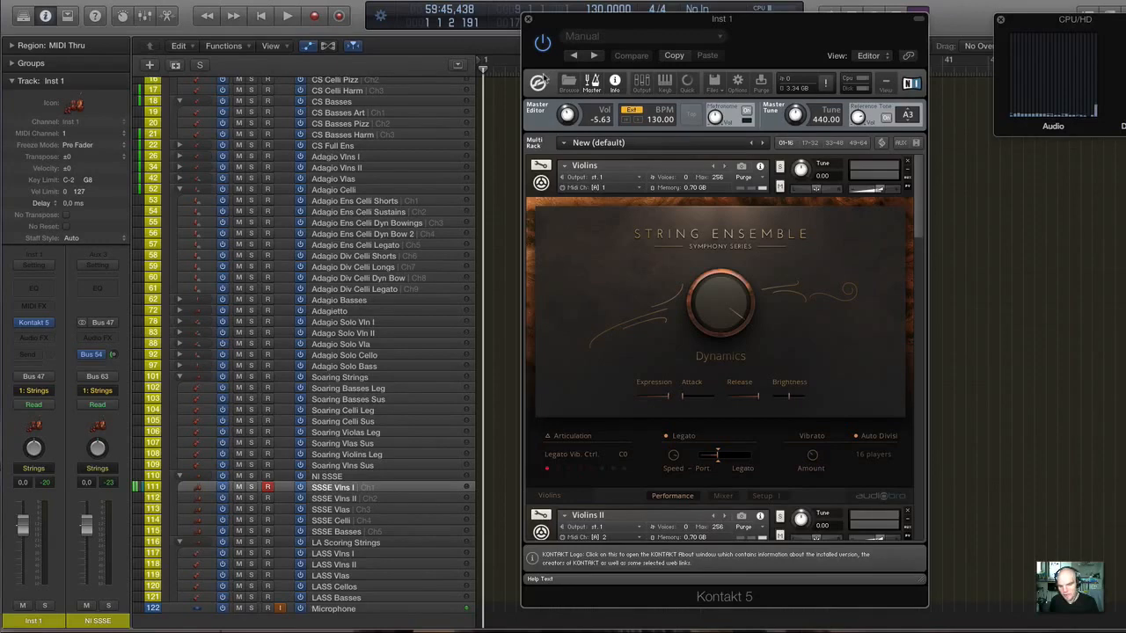
Try the first Violins instrument's portamento/legato velocity threshold at its maximum, and return it to about the middle.
scroll(618, 241, down, 5)
scroll(618, 241, up, 2)
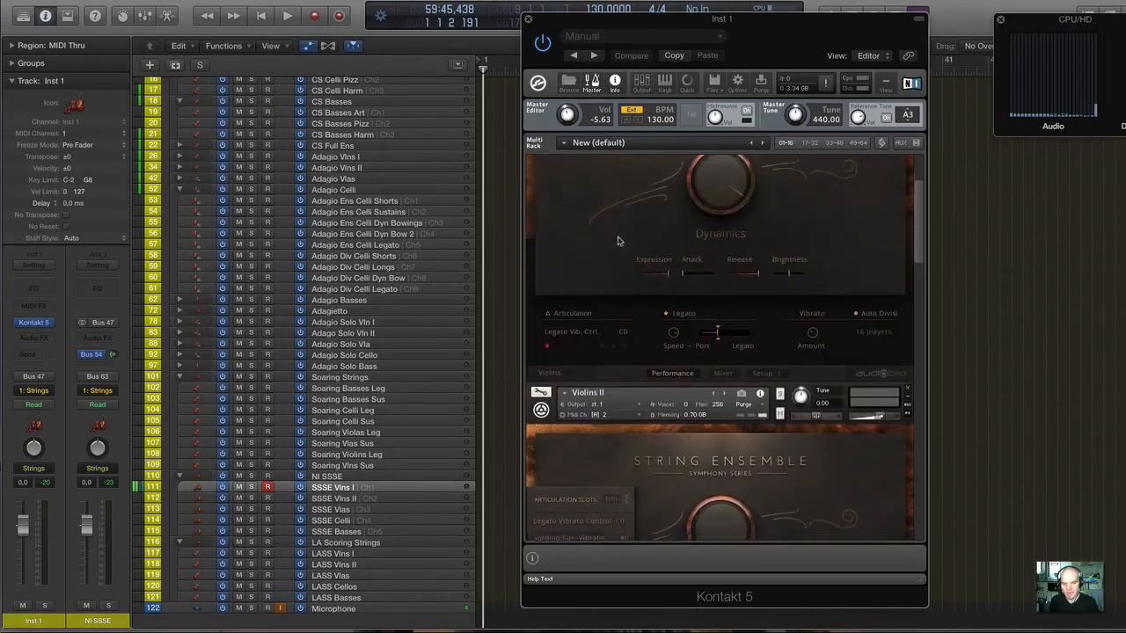
scroll(618, 241, up, 3)
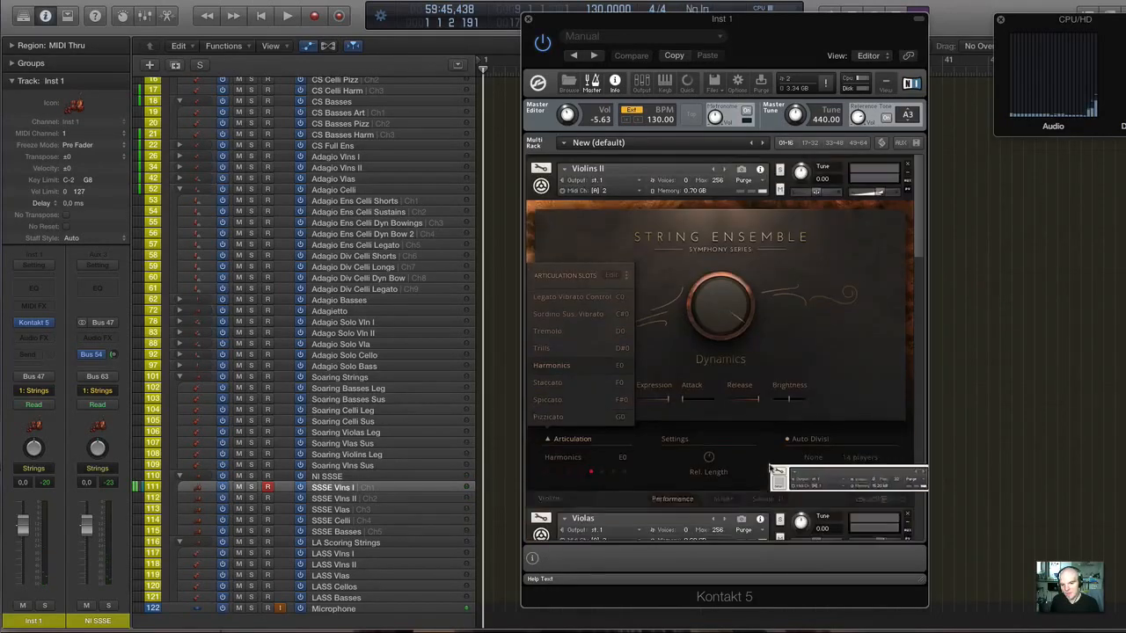
drag(771, 469, 677, 215)
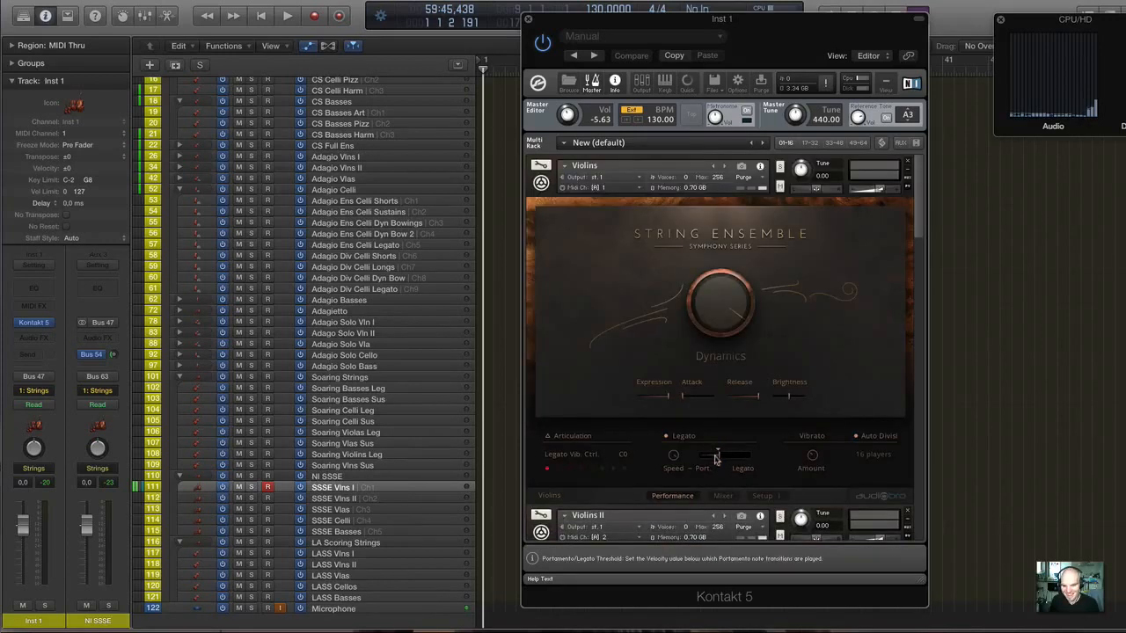
drag(715, 456, 780, 464)
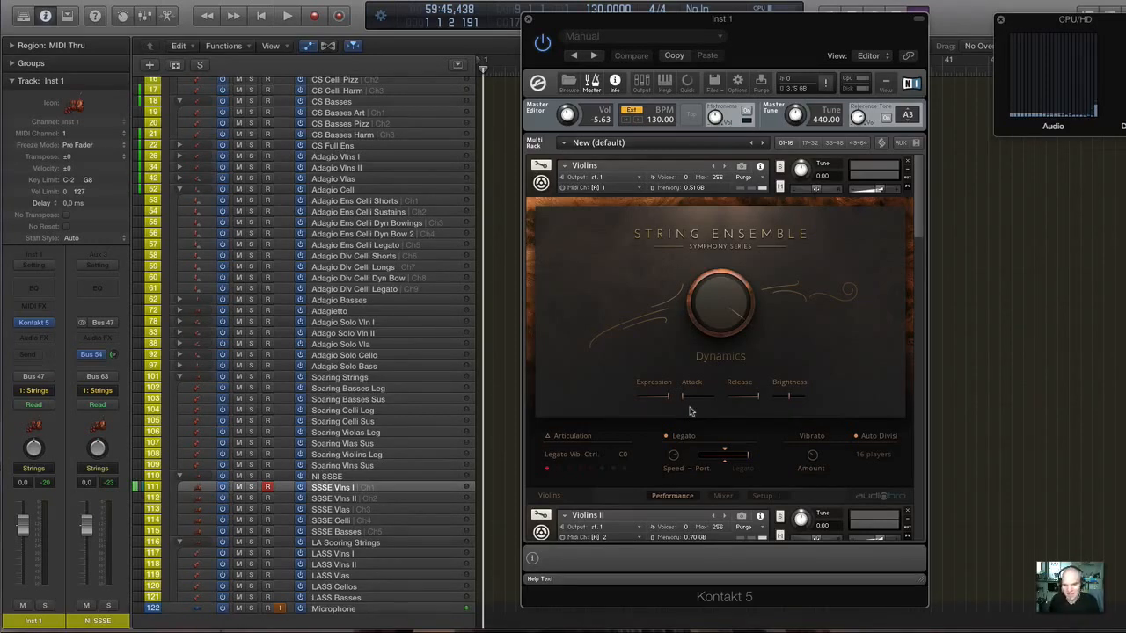
scroll(706, 387, down, 4)
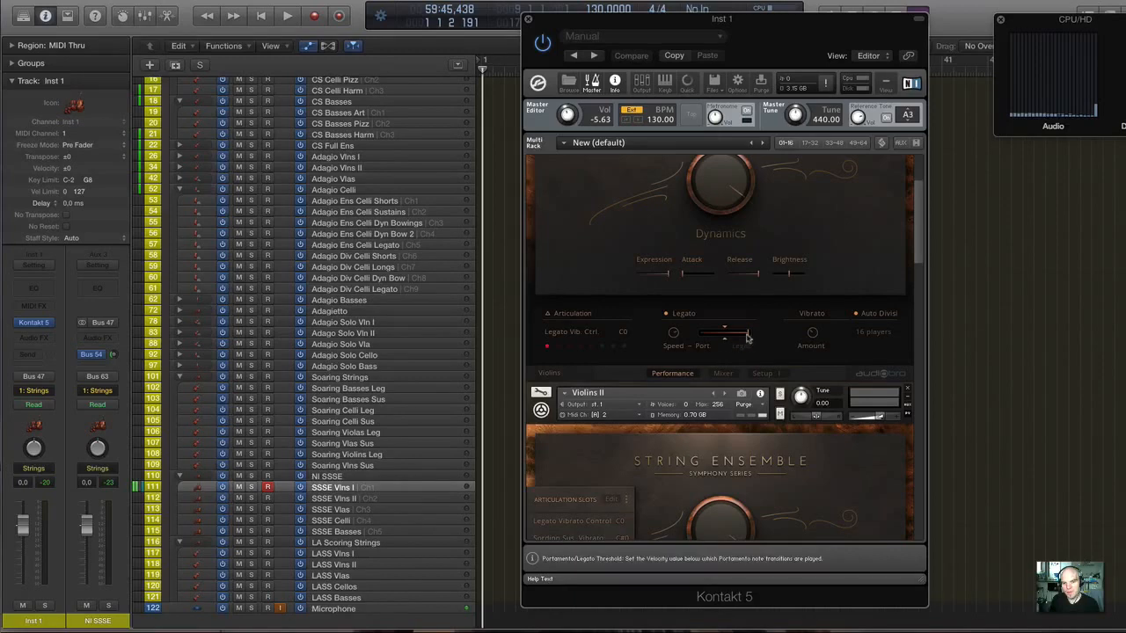
drag(747, 334, 706, 339)
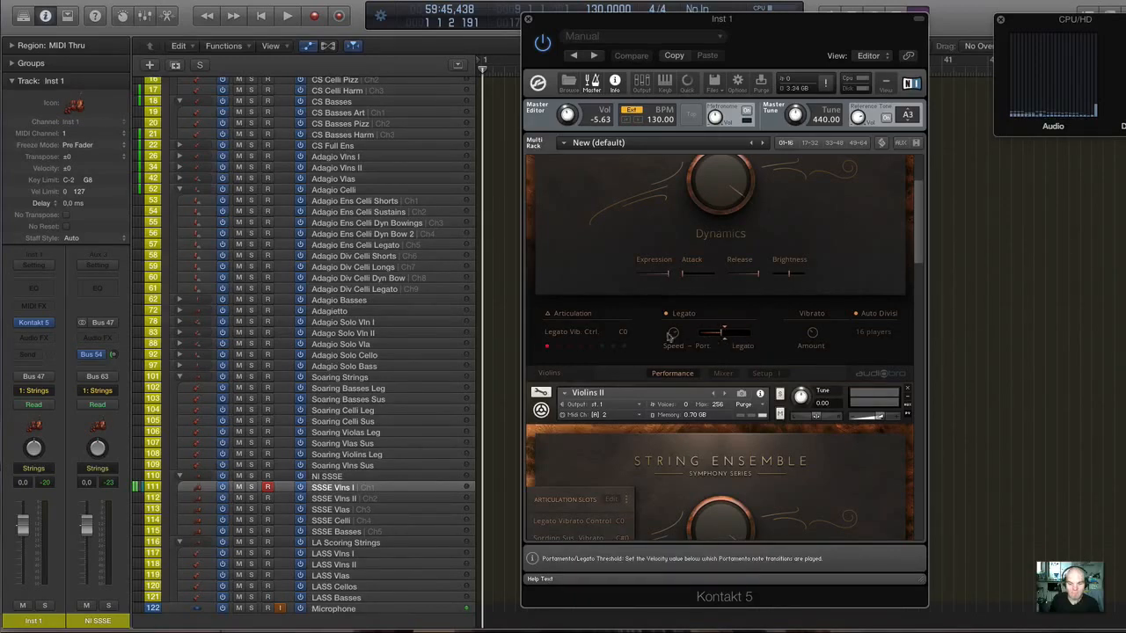
Select the CS Vlns I Art track to play CineStrings for comparison.
scroll(337, 205, up, 15)
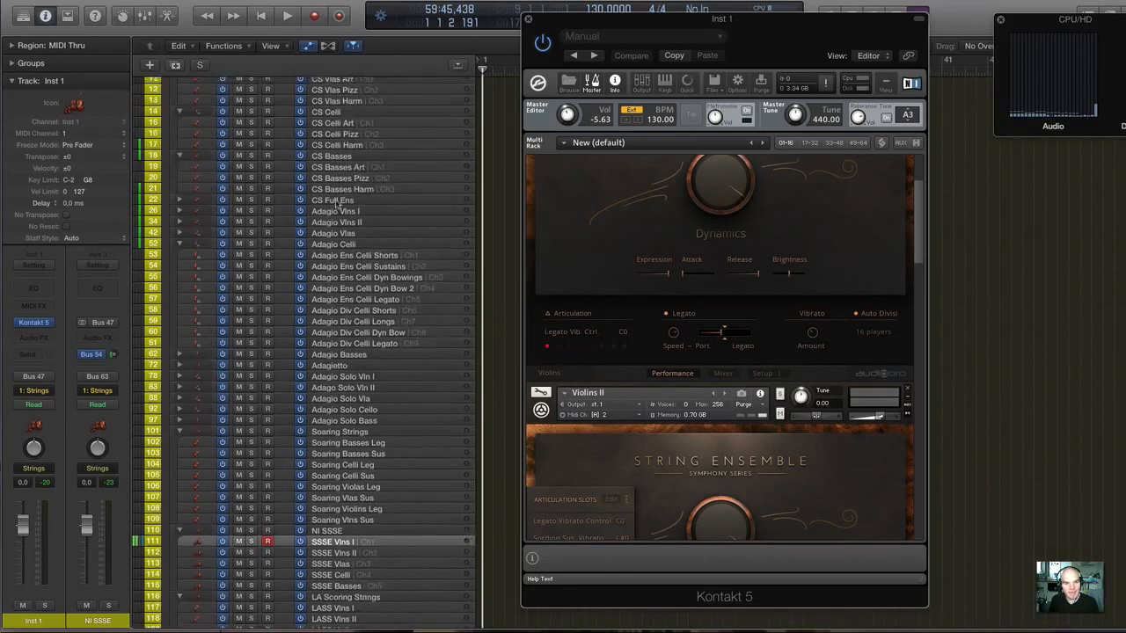
scroll(308, 109, up, 3)
scroll(317, 111, down, 3)
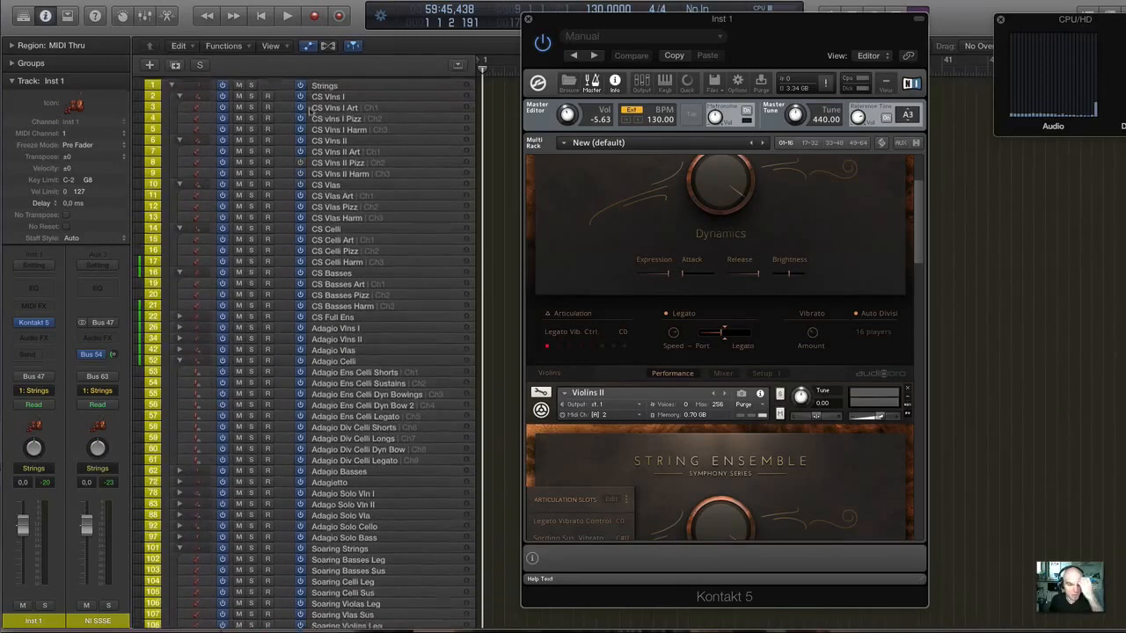
click(345, 105)
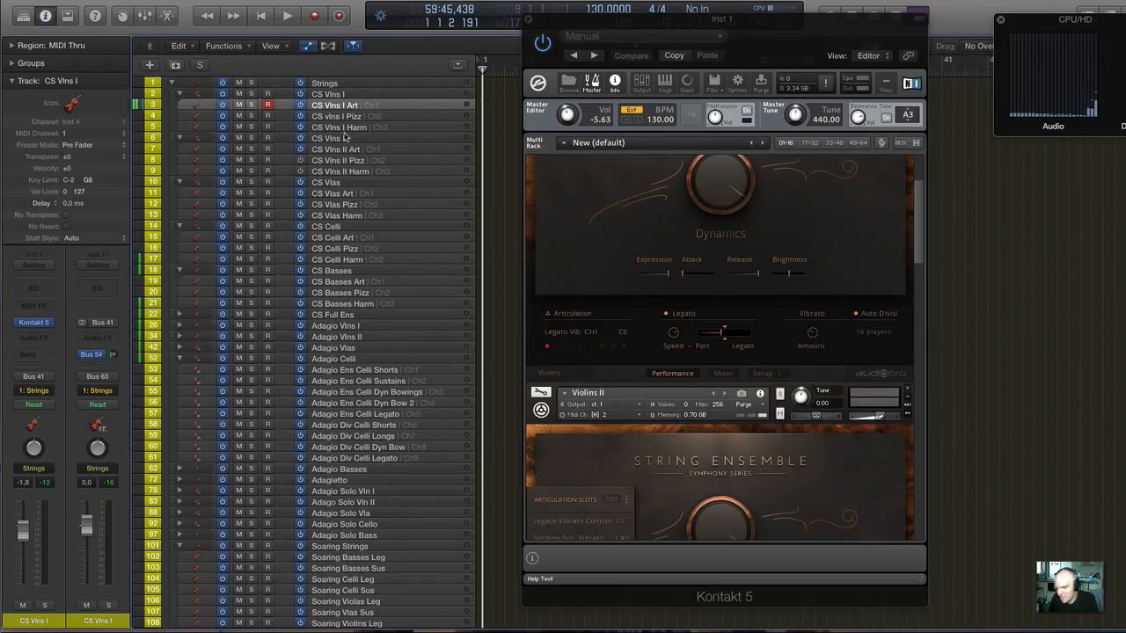
Look through the String Ensemble instruments loaded in the Kontakt rack down to the Basses.
scroll(343, 145, down, 1)
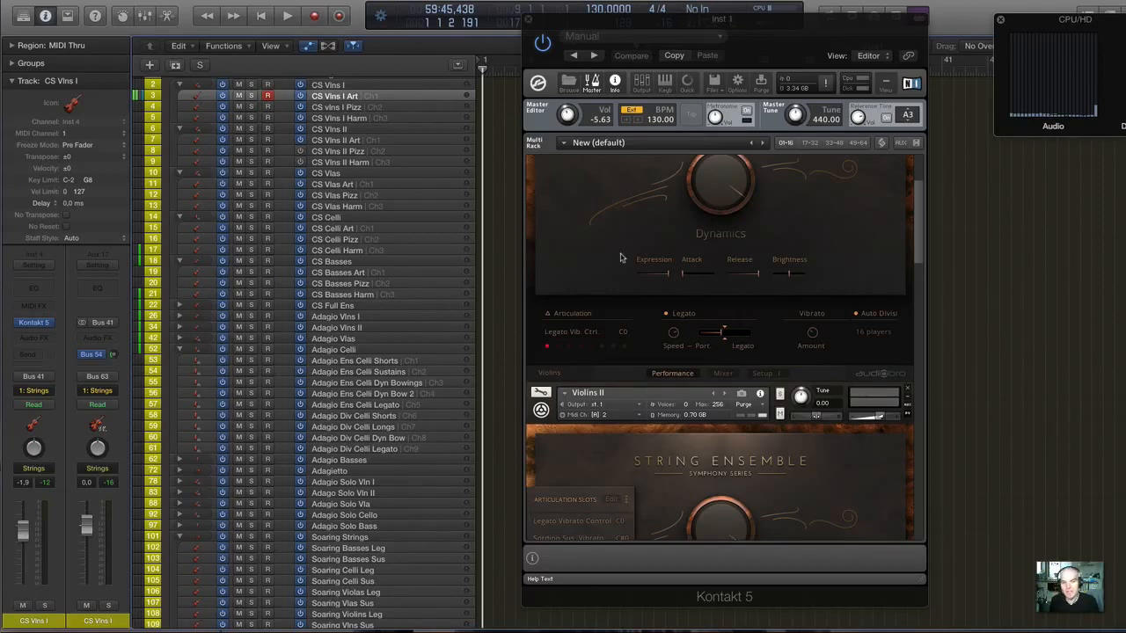
scroll(620, 258, down, 10)
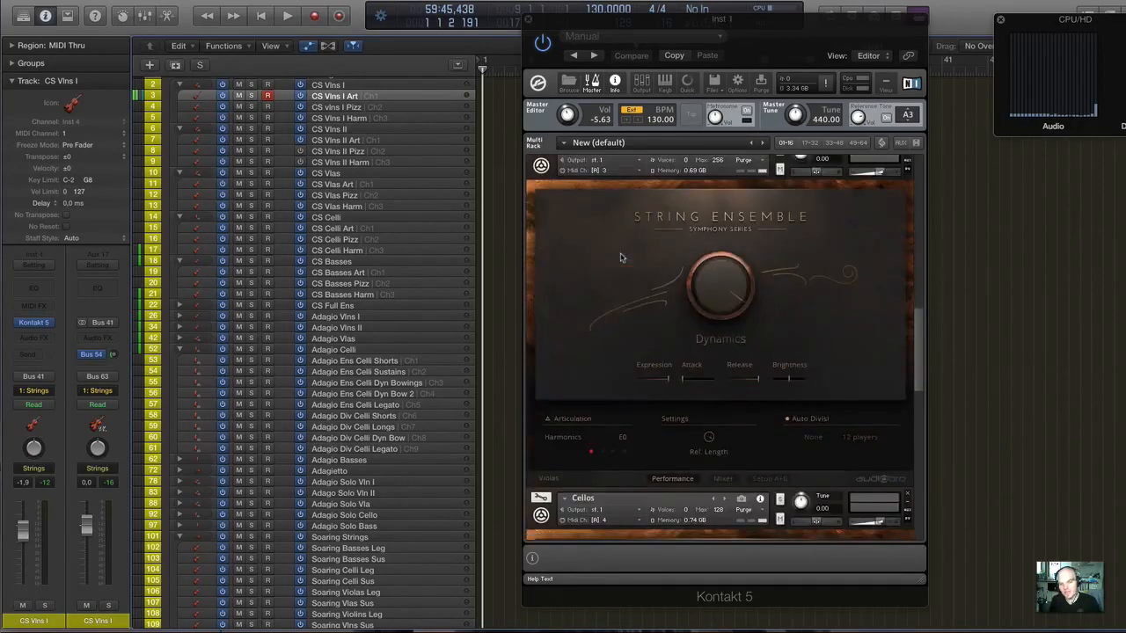
scroll(620, 258, down, 10)
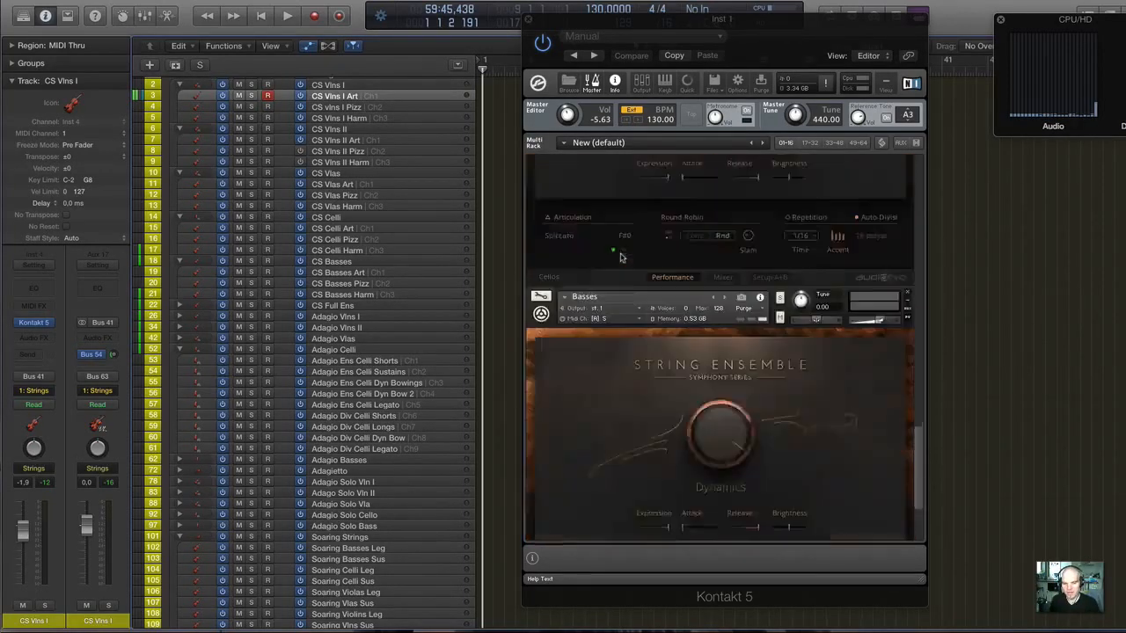
scroll(620, 258, down, 4)
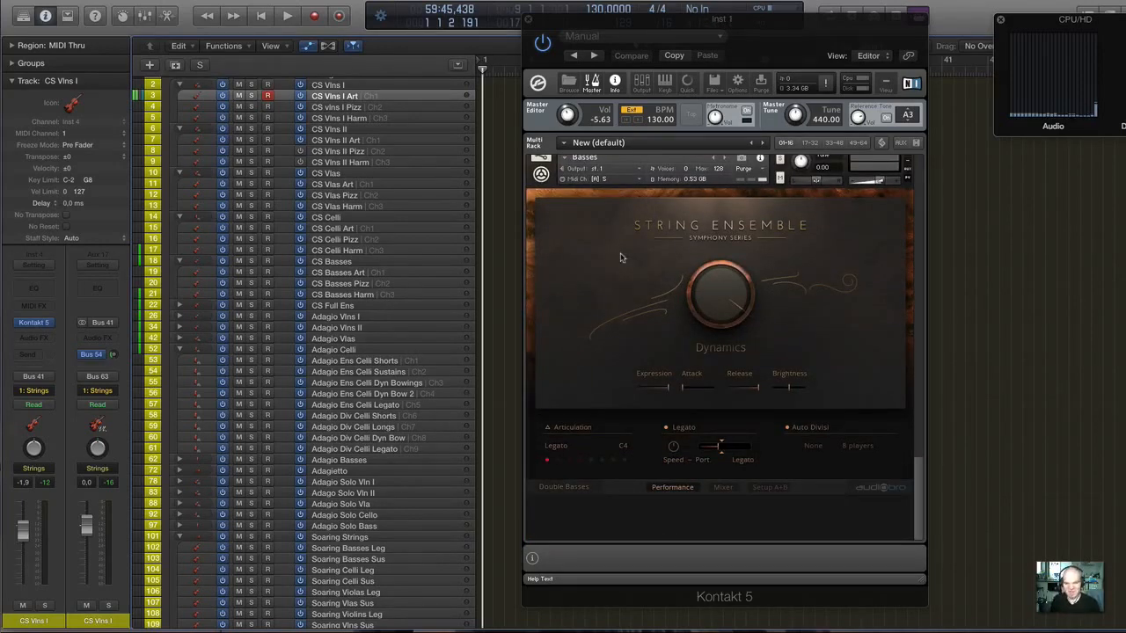
Select the SSSE Vlns I track in the NI SSSE folder.
scroll(359, 337, up, 3)
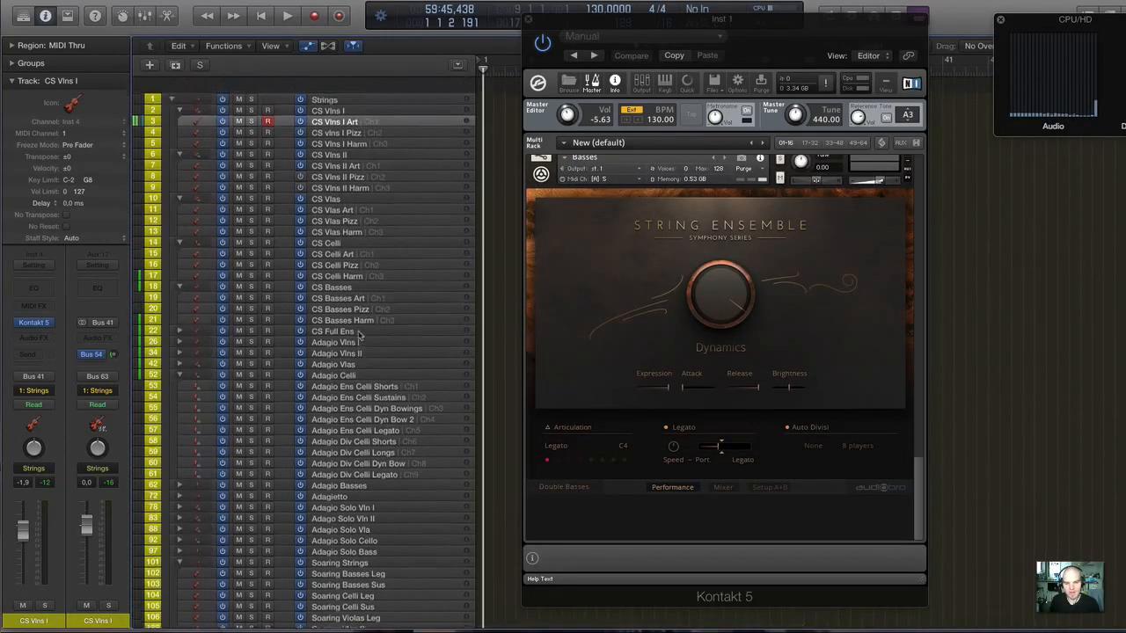
scroll(359, 336, down, 2)
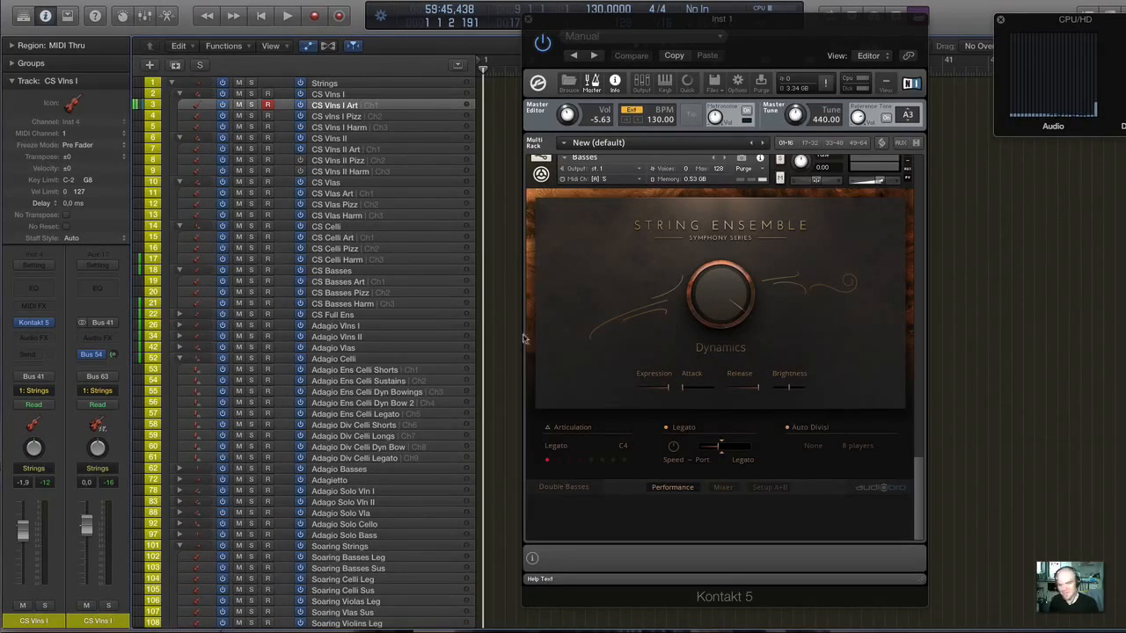
scroll(411, 361, down, 6)
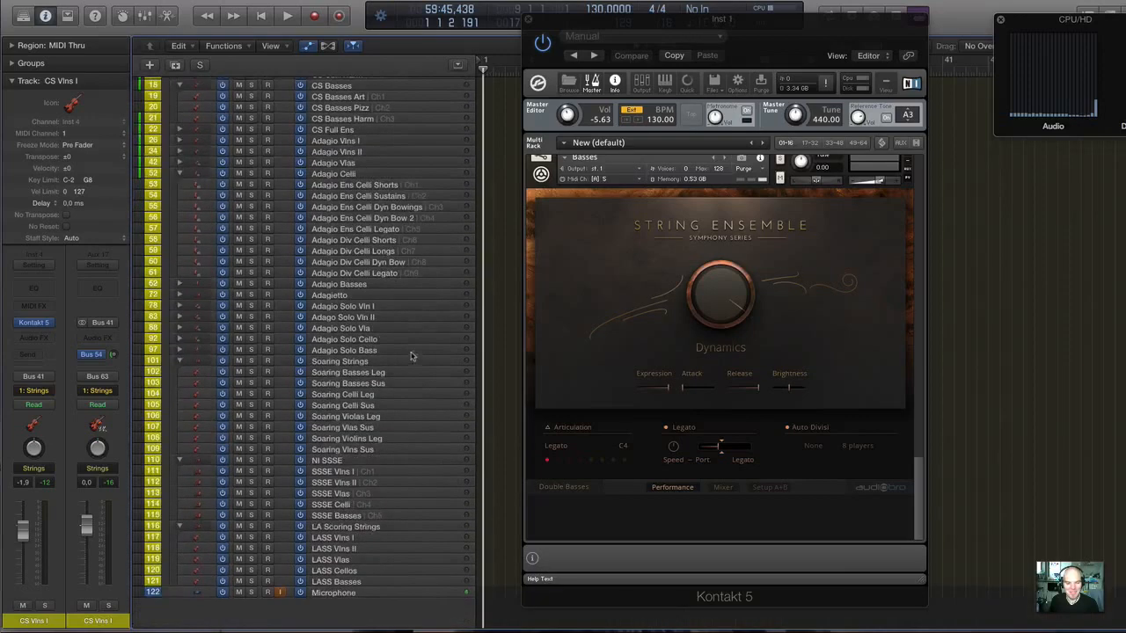
click(380, 473)
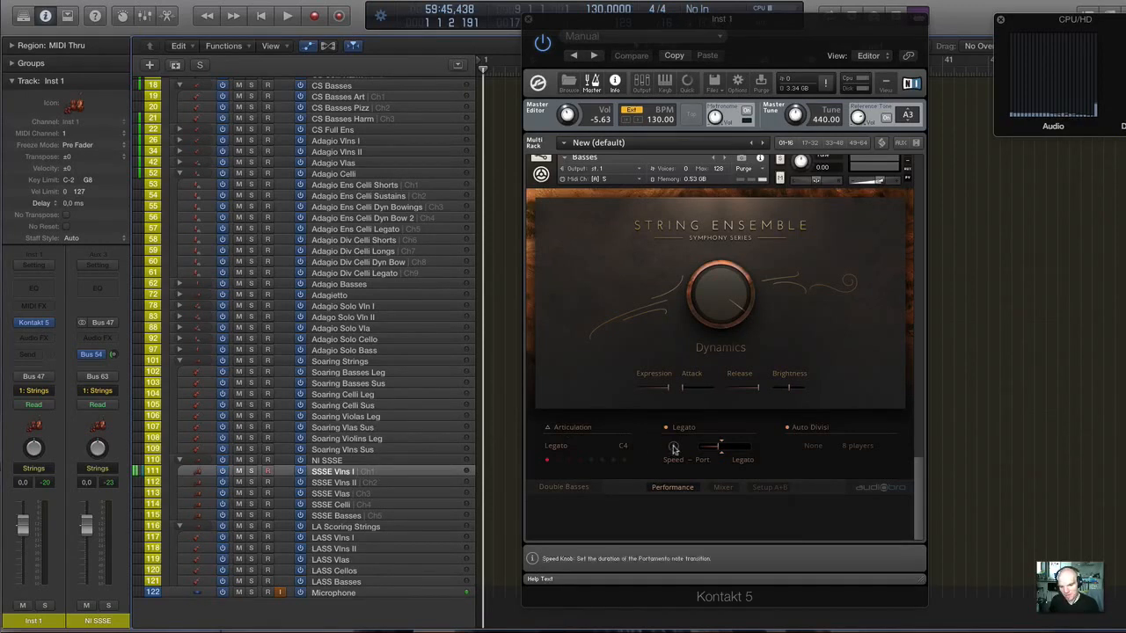
Adjust the Basses instrument's portamento speed, check its Legato articulation slot, and return to the first Violins instrument.
drag(674, 446, 676, 418)
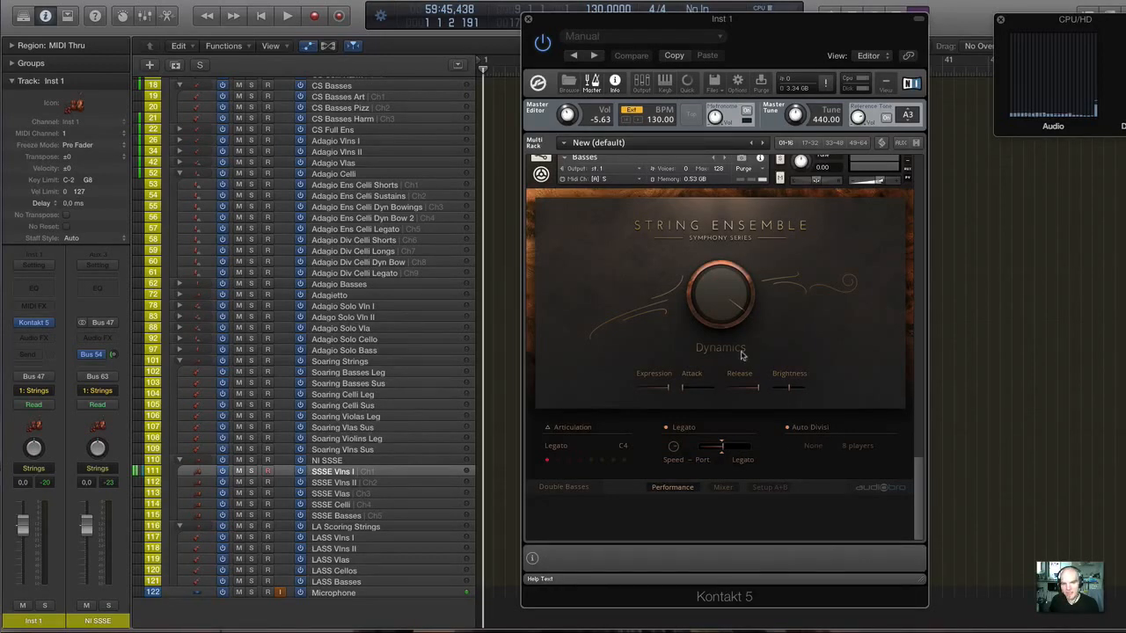
click(555, 446)
click(574, 388)
scroll(571, 409, up, 15)
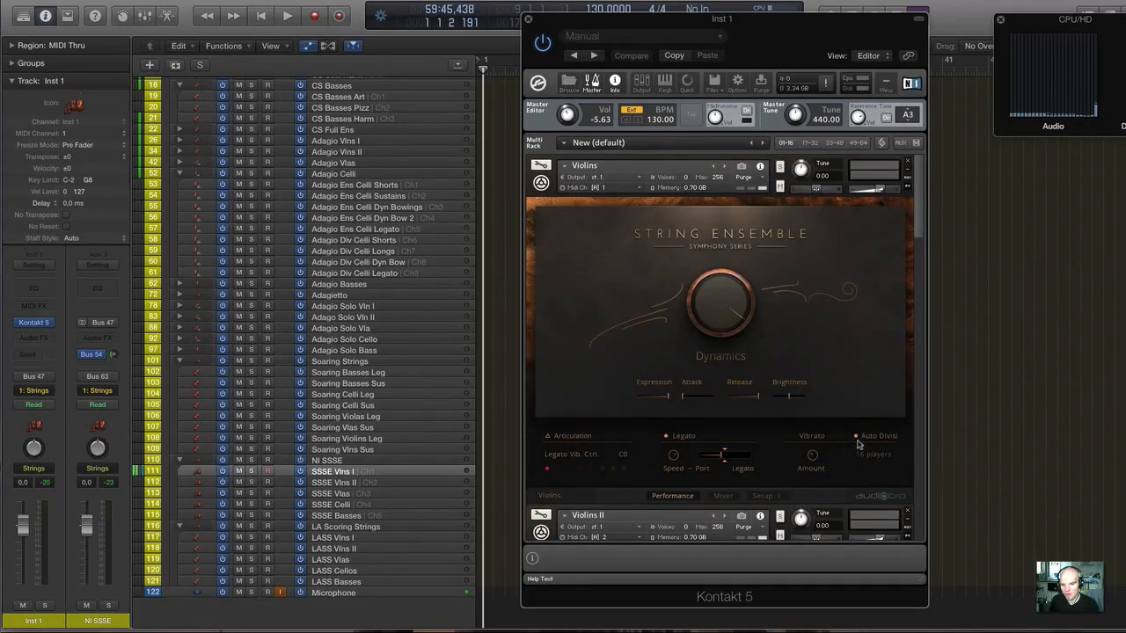
Examine the Auto Divisi settings and player counts of each String Ensemble section from Violins to Basses.
scroll(858, 444, down, 1)
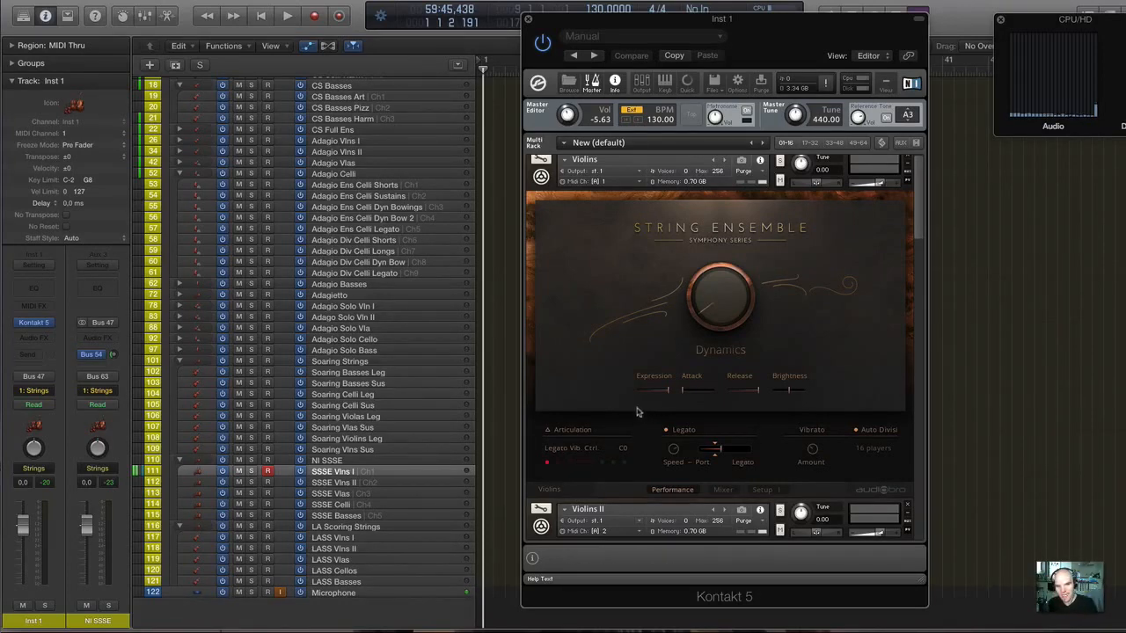
scroll(635, 410, down, 5)
scroll(680, 397, down, 3)
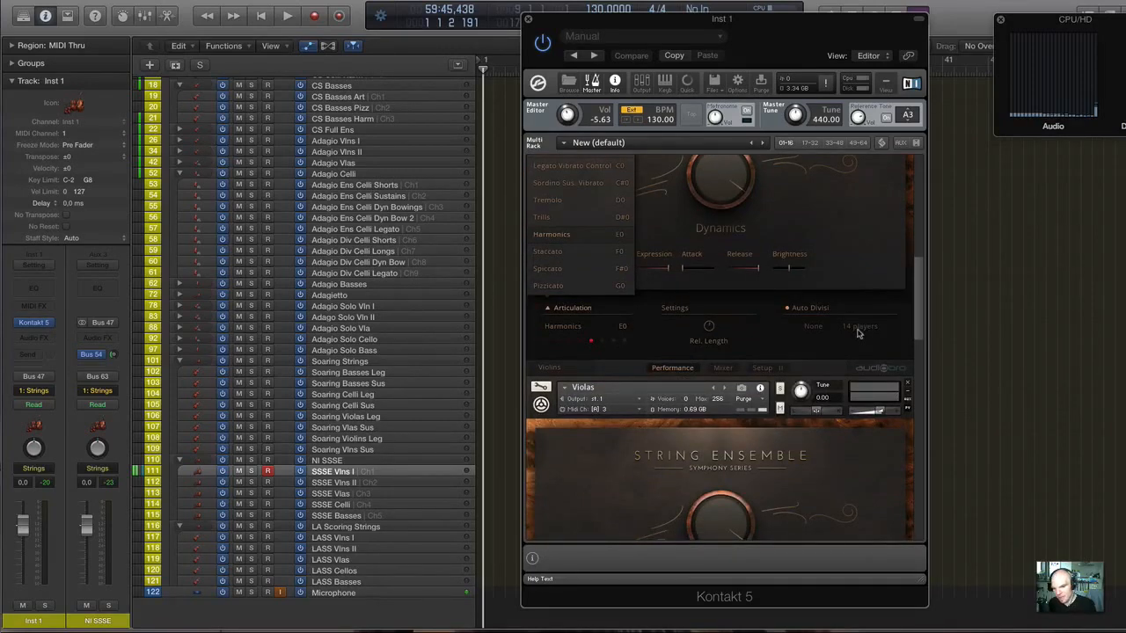
scroll(859, 333, down, 5)
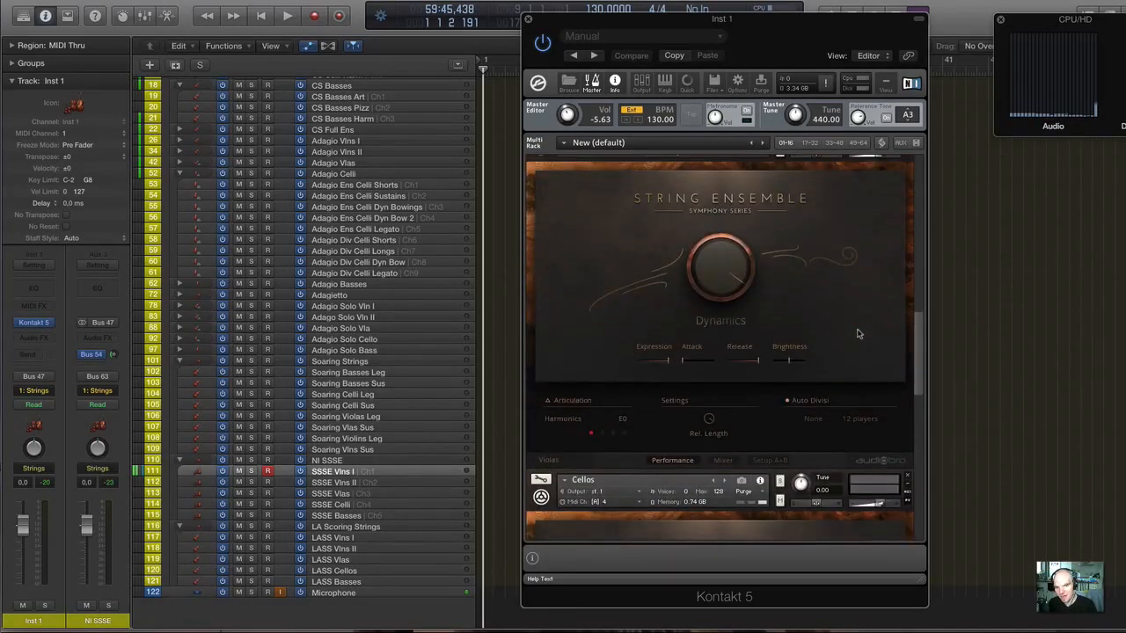
scroll(858, 333, down, 2)
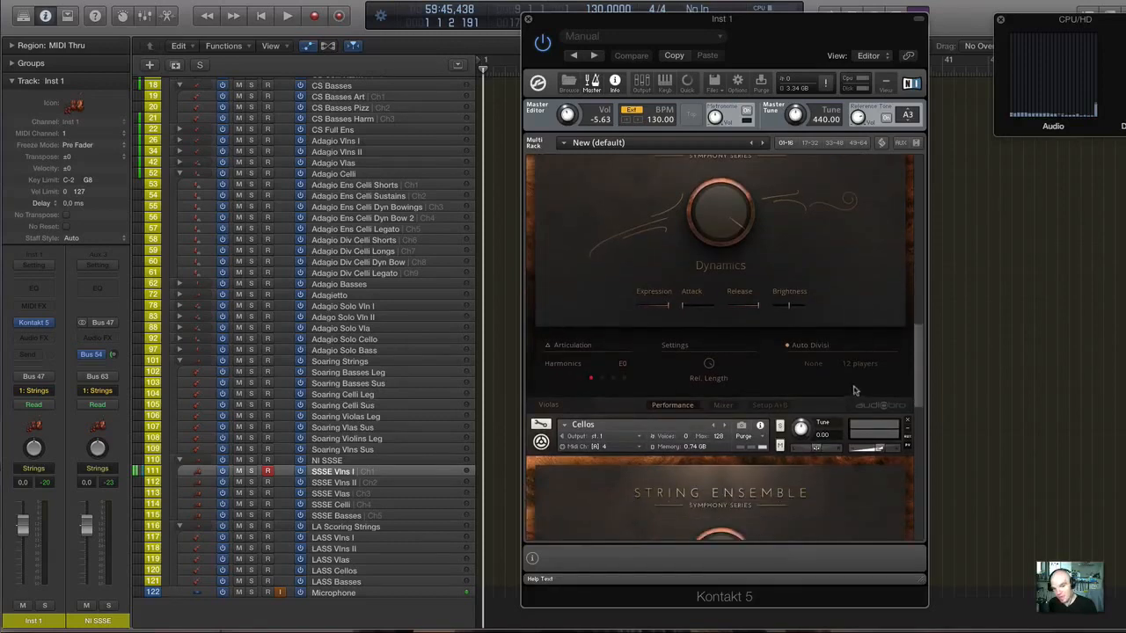
scroll(853, 391, down, 5)
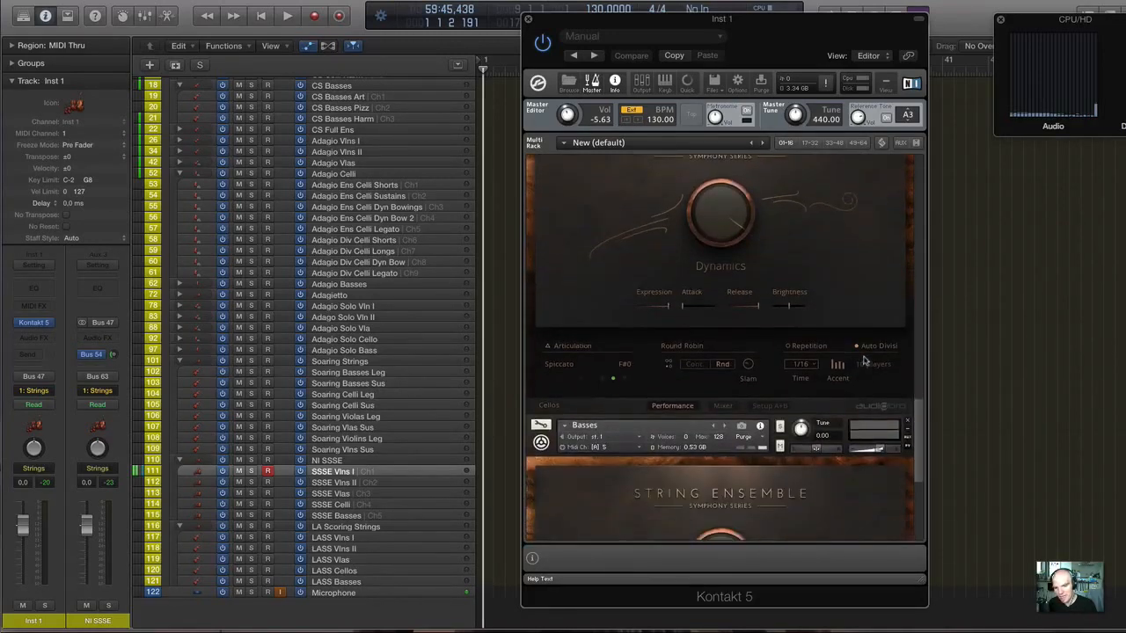
scroll(864, 361, down, 5)
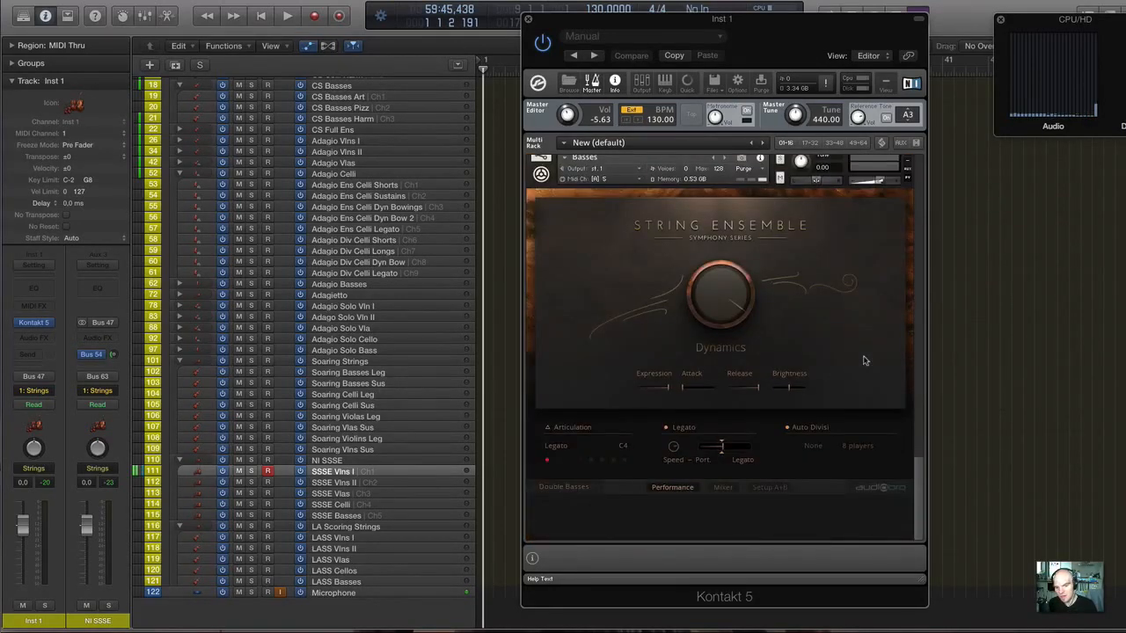
scroll(864, 361, up, 1)
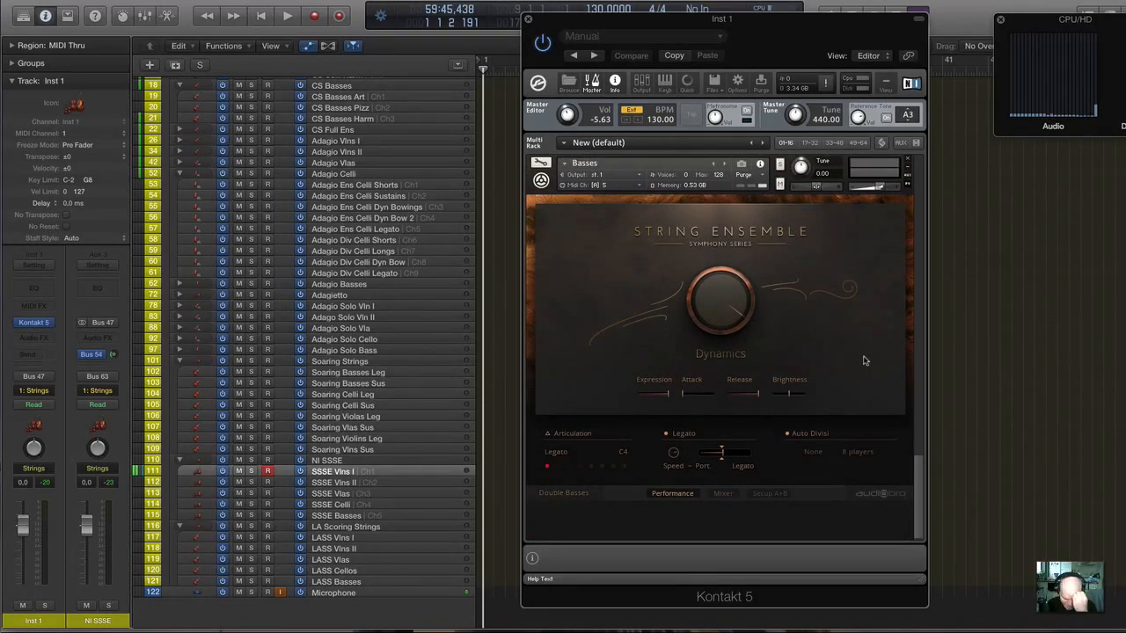
scroll(864, 361, down, 10)
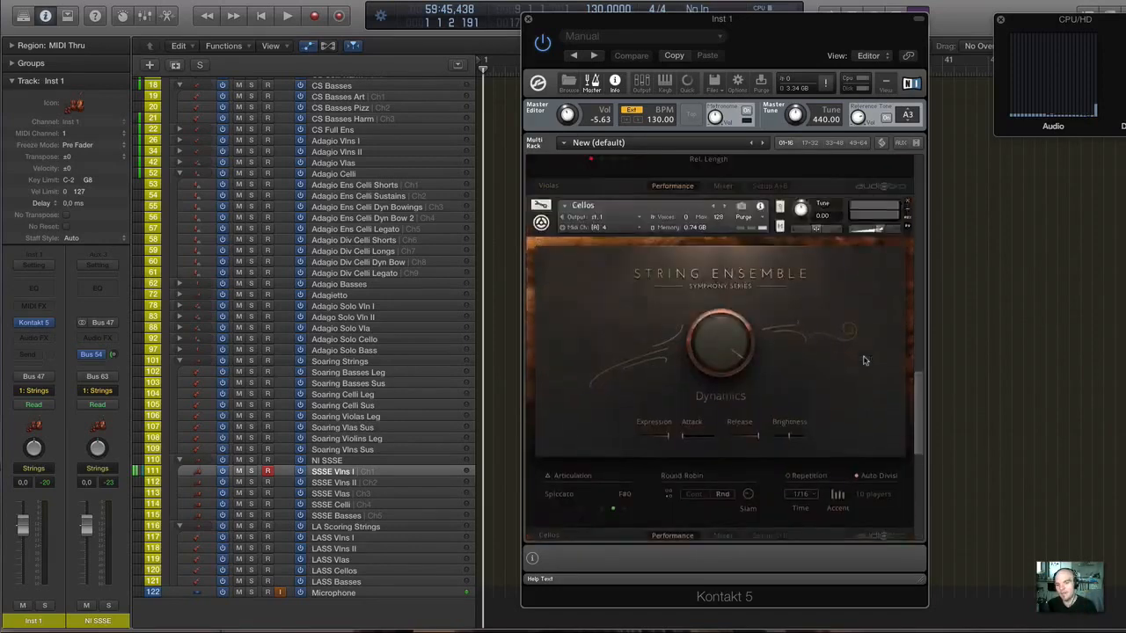
scroll(864, 361, down, 5)
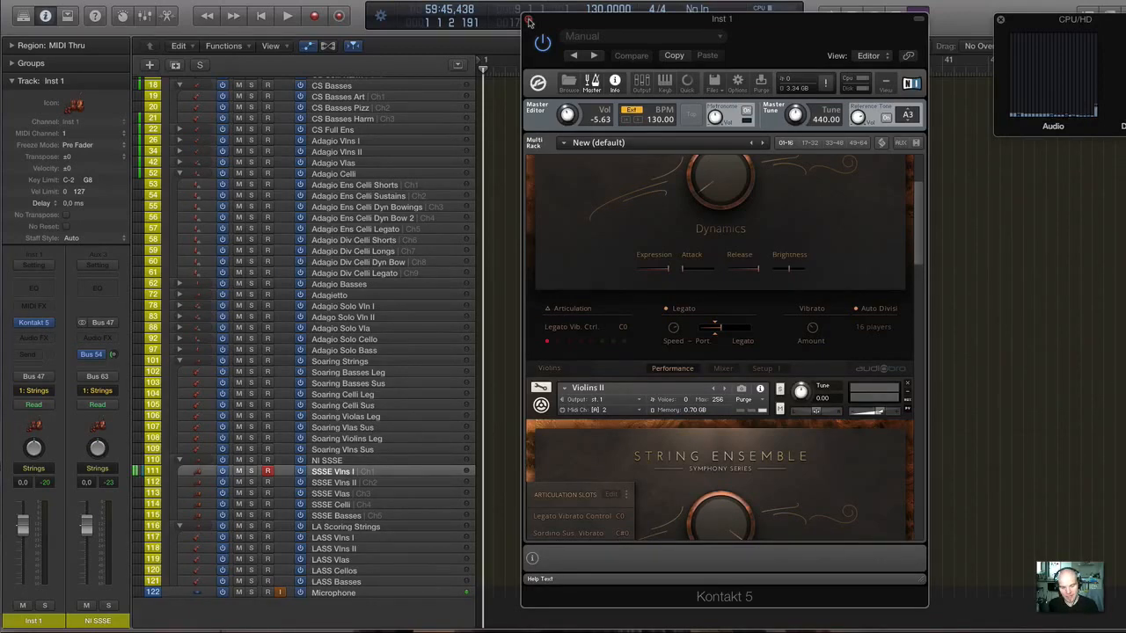
Switch to Safari and review the LASS Full 2.5 product page on audiobro.com.
mouse_move(989, 607)
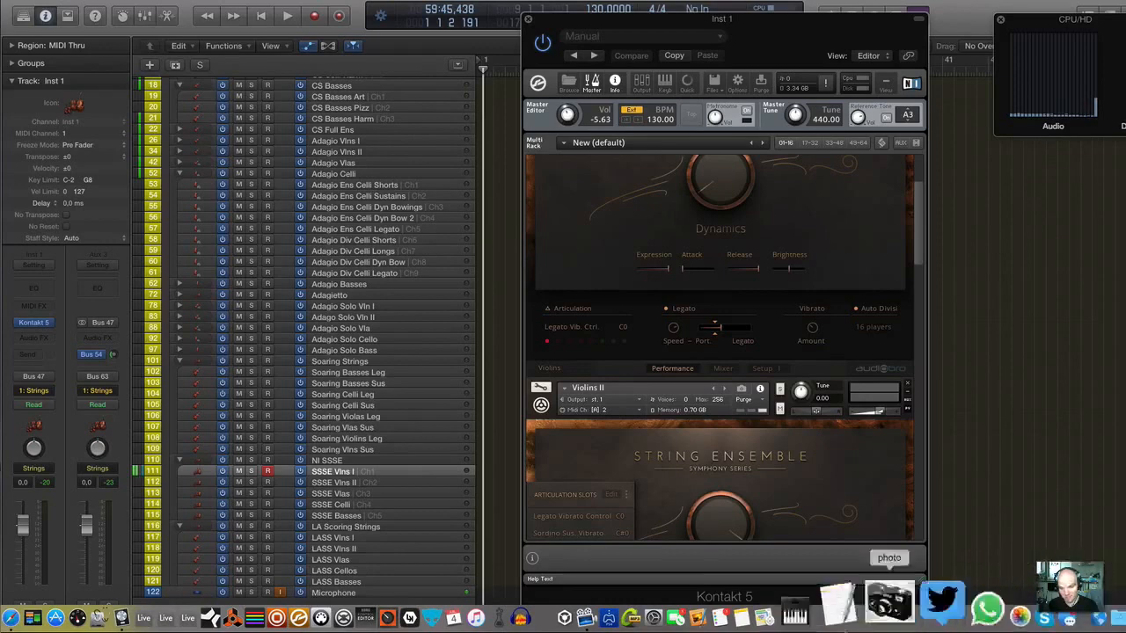
click(74, 616)
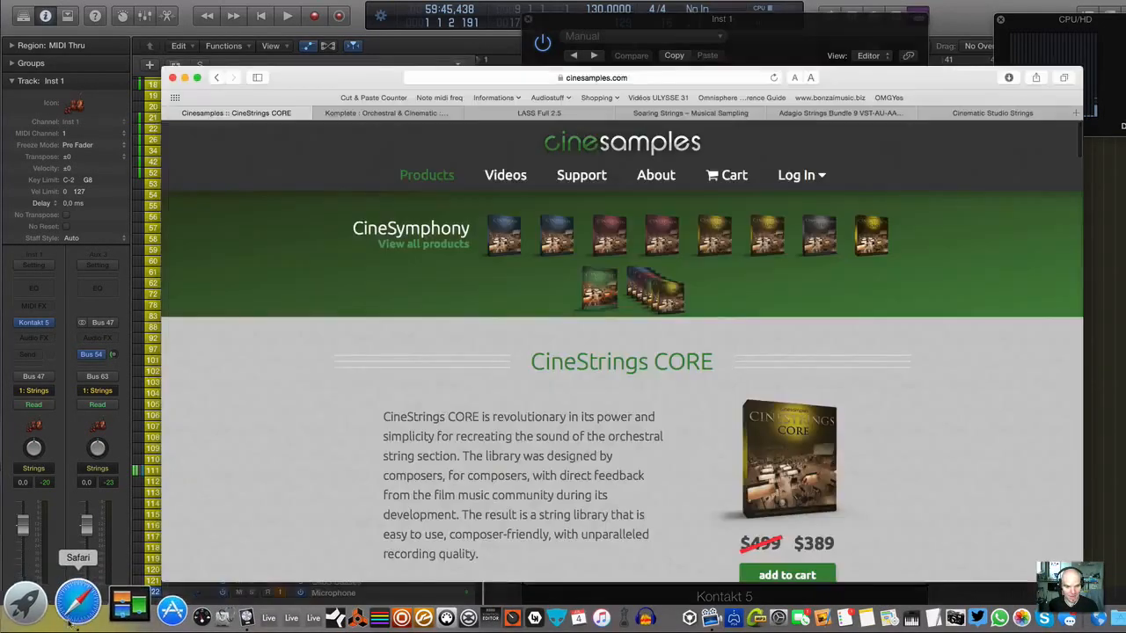
click(567, 115)
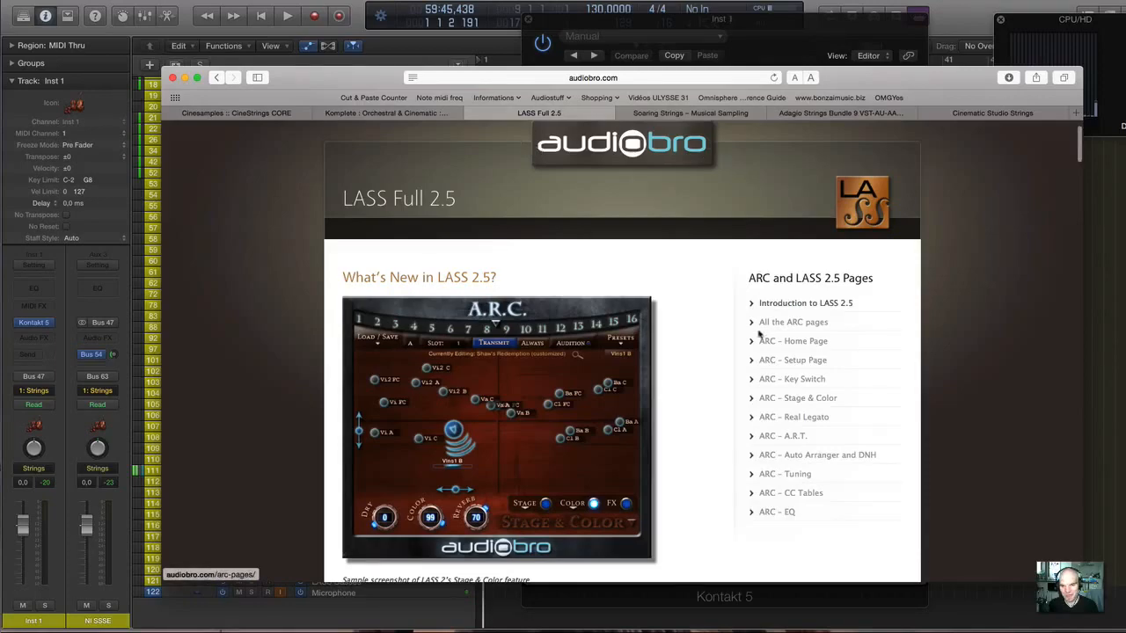
scroll(668, 317, down, 3)
scroll(598, 303, up, 2)
scroll(522, 296, down, 10)
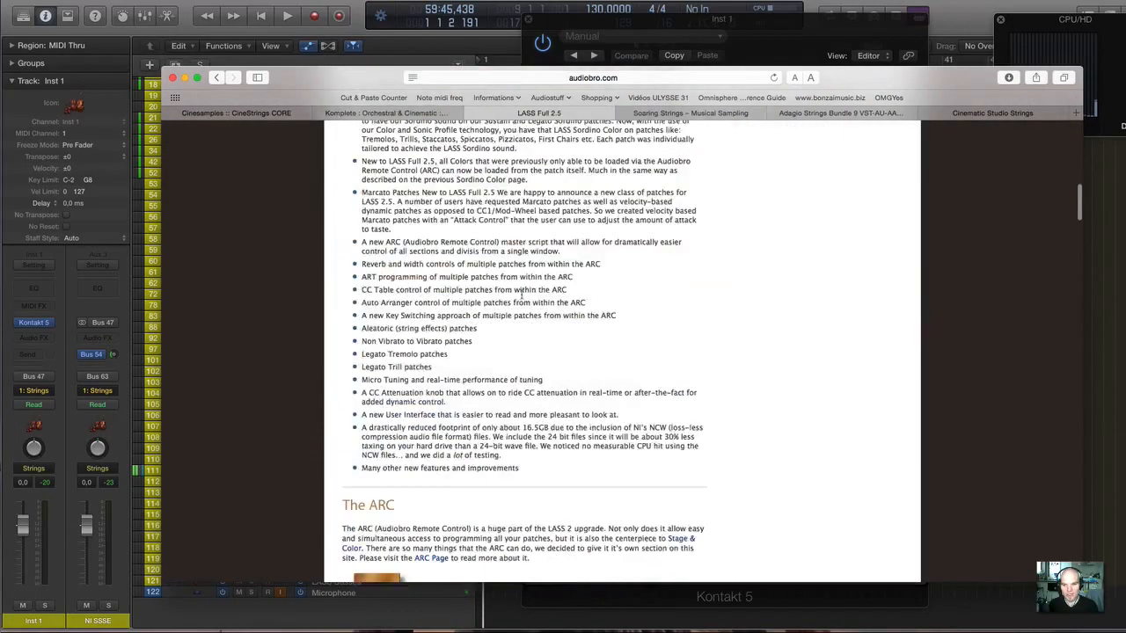
scroll(522, 295, up, 15)
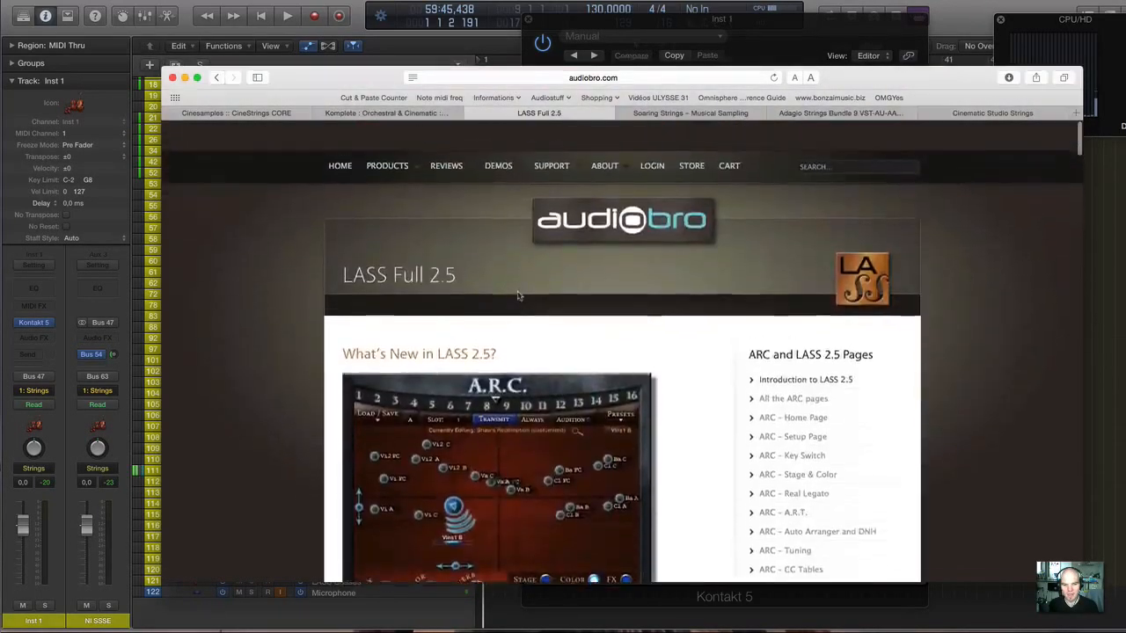
Look over the audiobro home page's product range, reopen the LASS Full 2.5 page and review its features and system specifications.
click(217, 79)
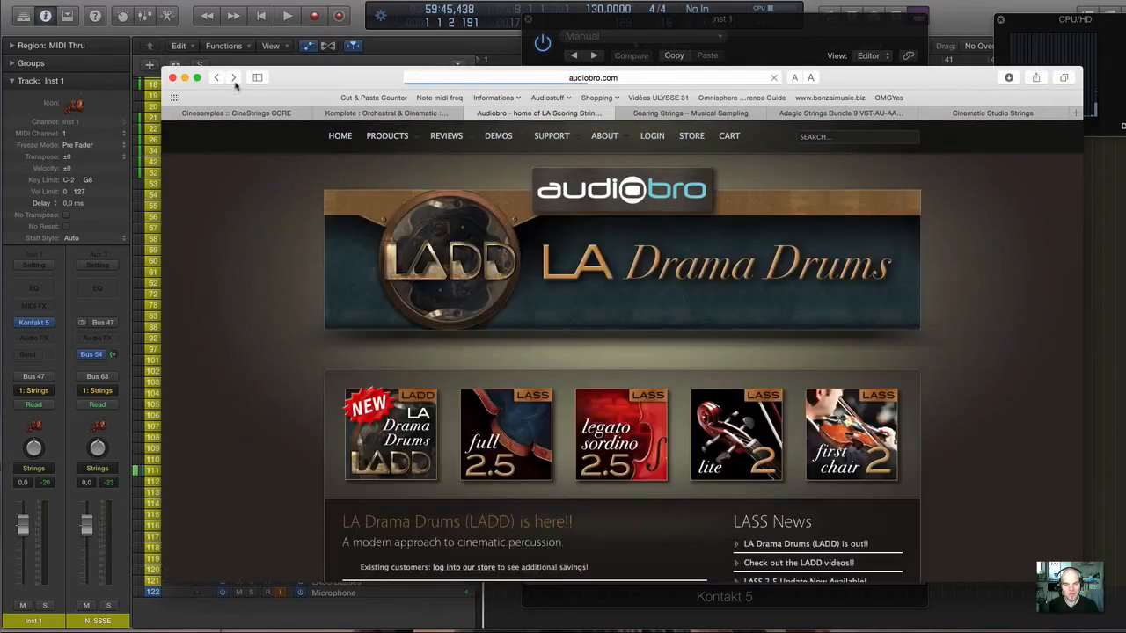
scroll(536, 406, down, 3)
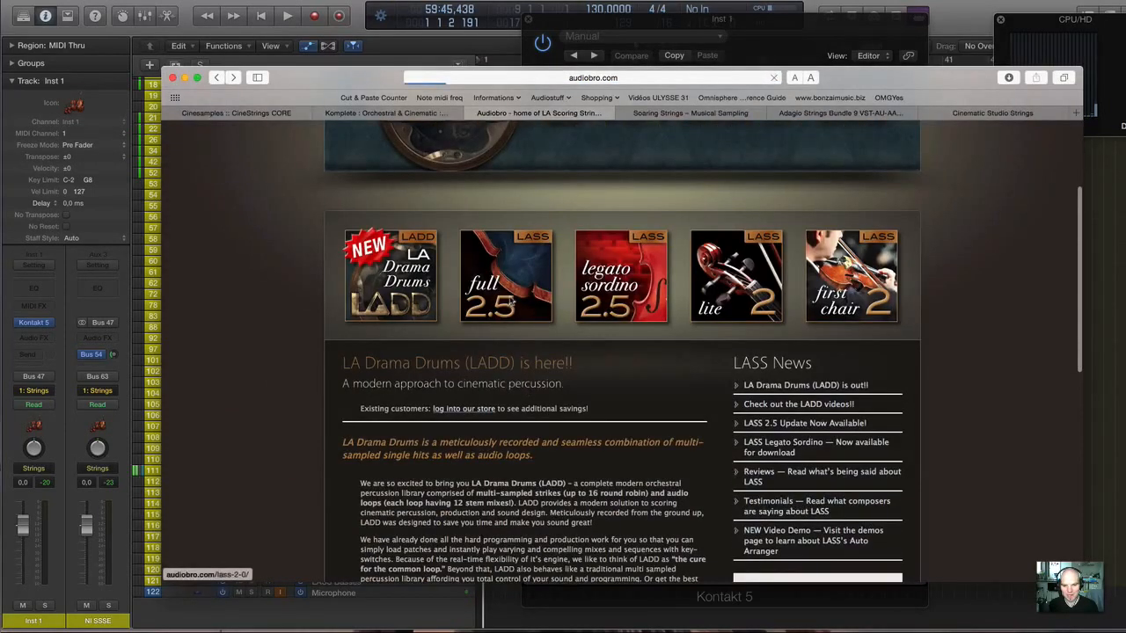
click(511, 302)
scroll(712, 317, down, 3)
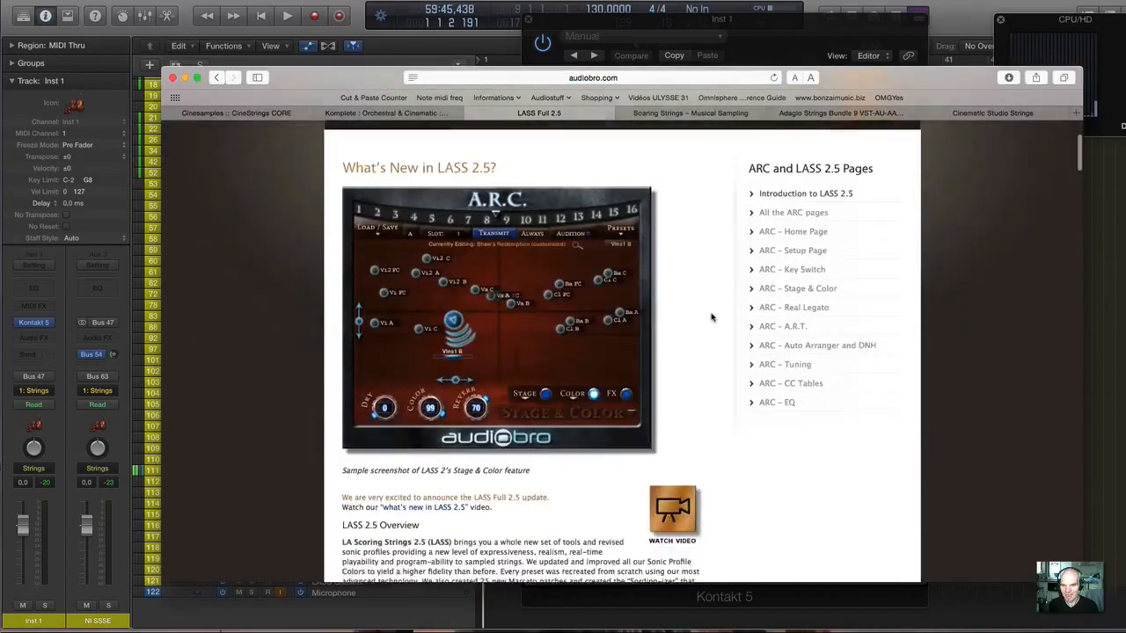
scroll(712, 317, down, 10)
scroll(712, 318, down, 15)
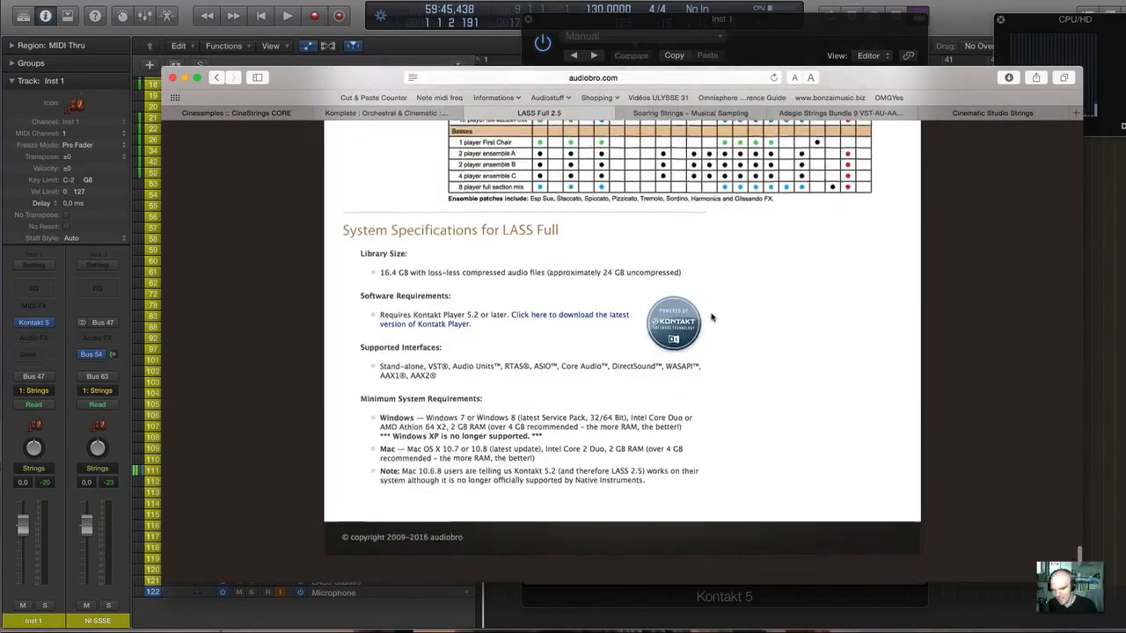
scroll(713, 318, up, 20)
scroll(712, 317, down, 1)
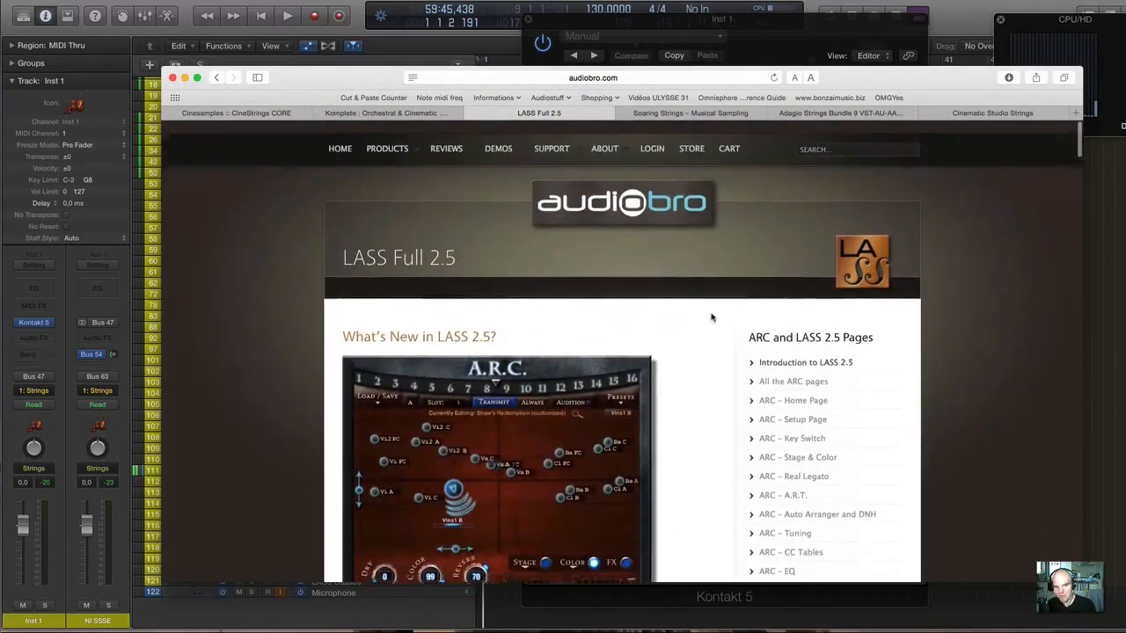
Open the LASS Legato Sordino 2.5 product page and review its description and feature list.
mouse_move(400, 139)
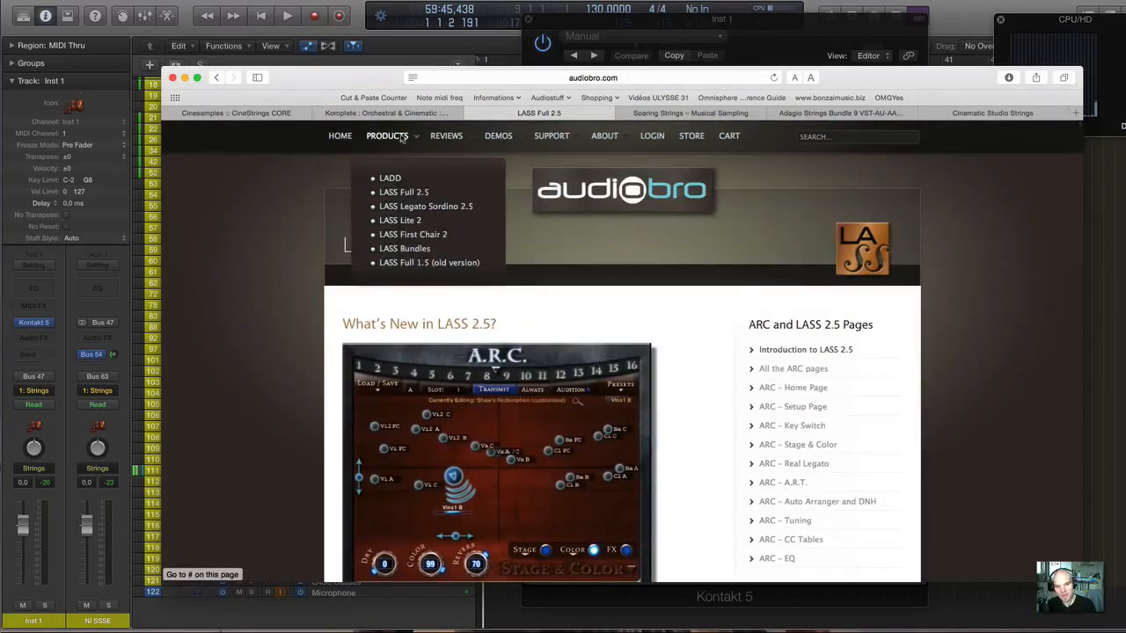
click(416, 205)
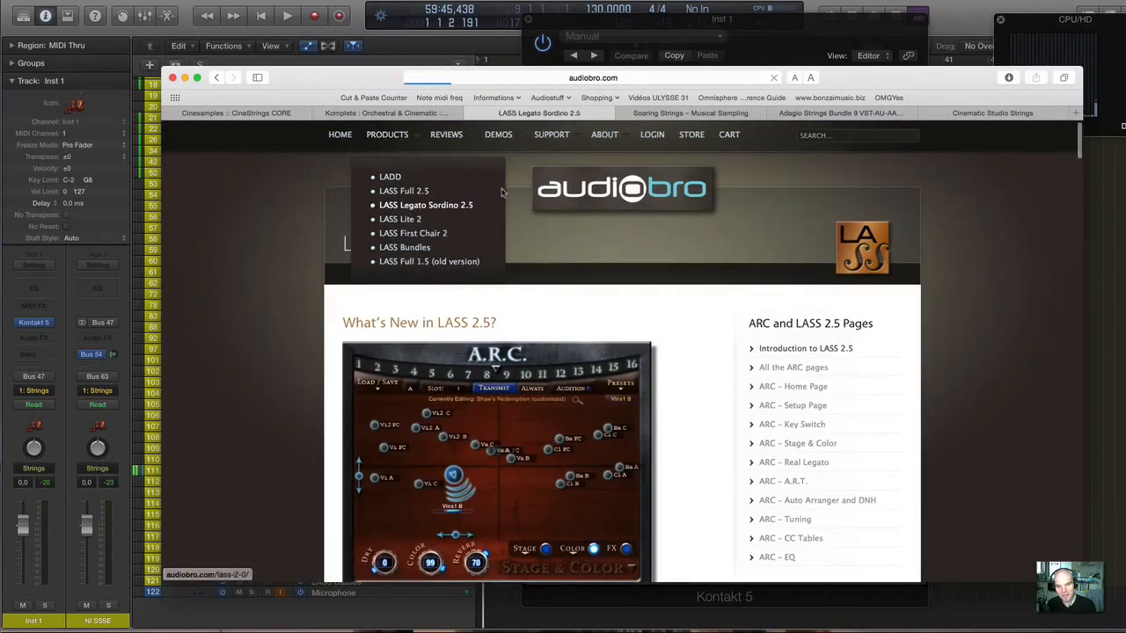
scroll(537, 210, down, 1)
scroll(536, 210, down, 15)
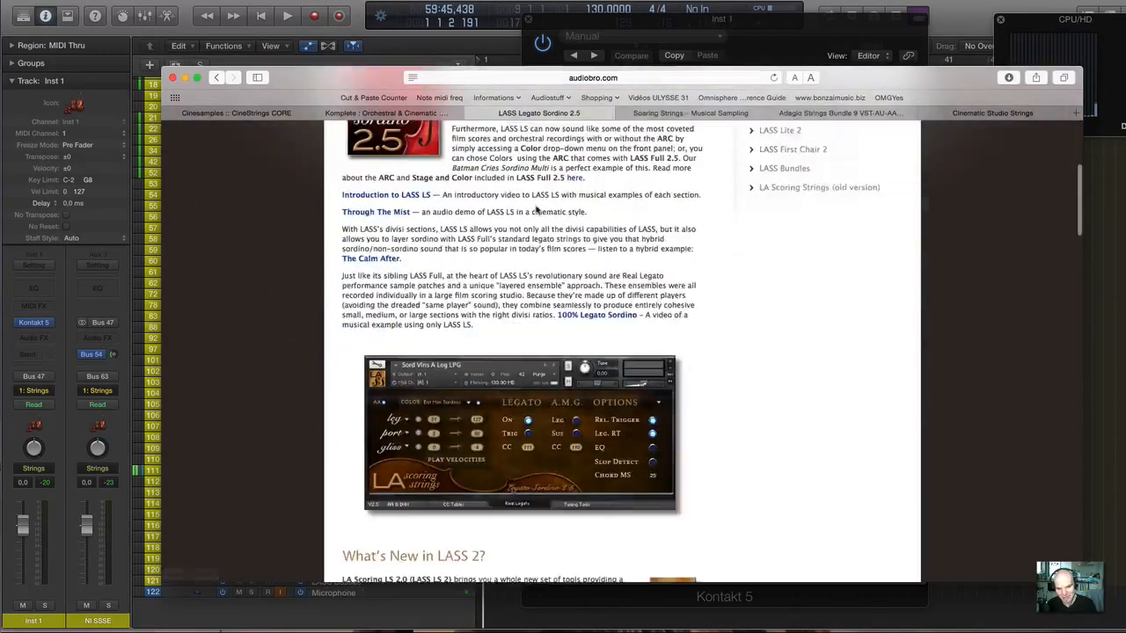
scroll(536, 210, down, 20)
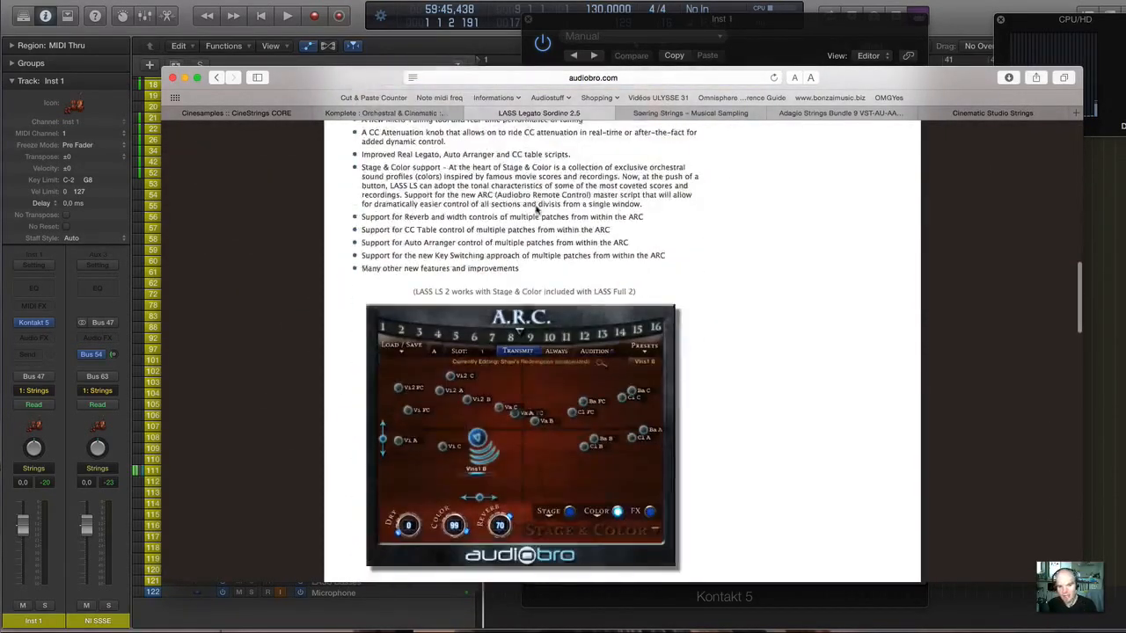
scroll(536, 206, up, 20)
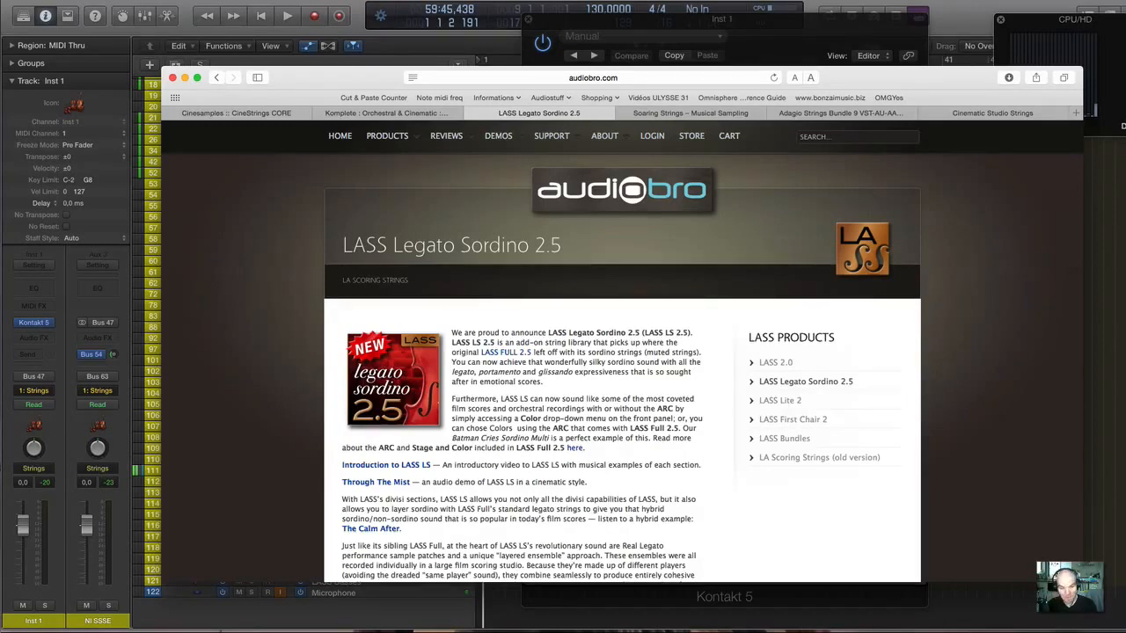
Switch back to Logic Pro and replace the String Ensemble window with the Kontakt instrument of the LASS Vlns I track.
key(super+Tab)
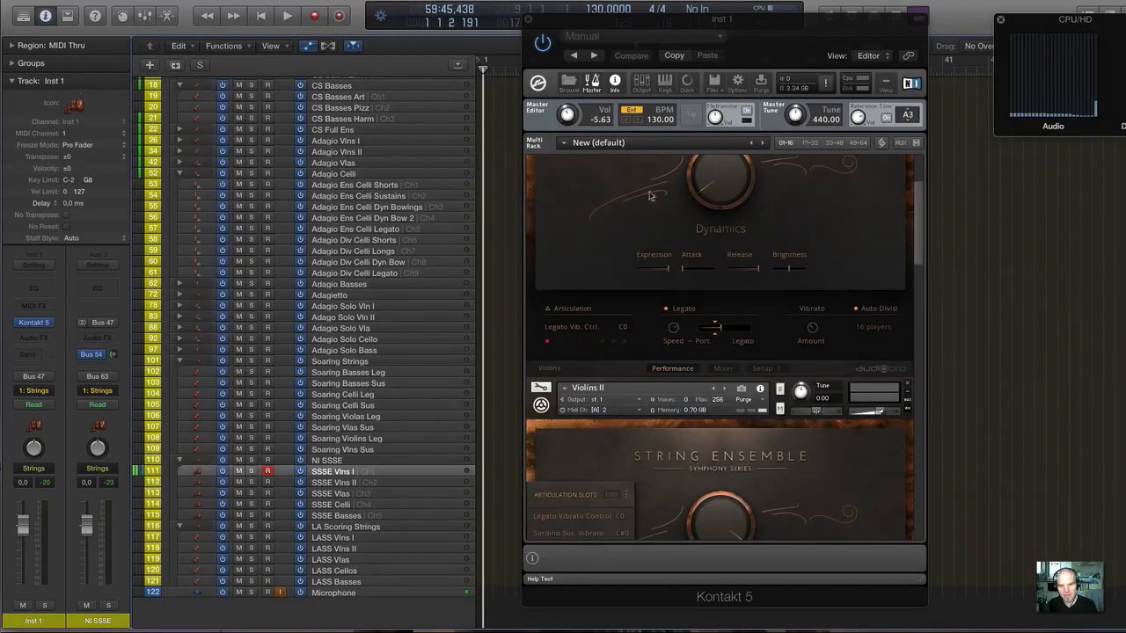
scroll(658, 198, up, 3)
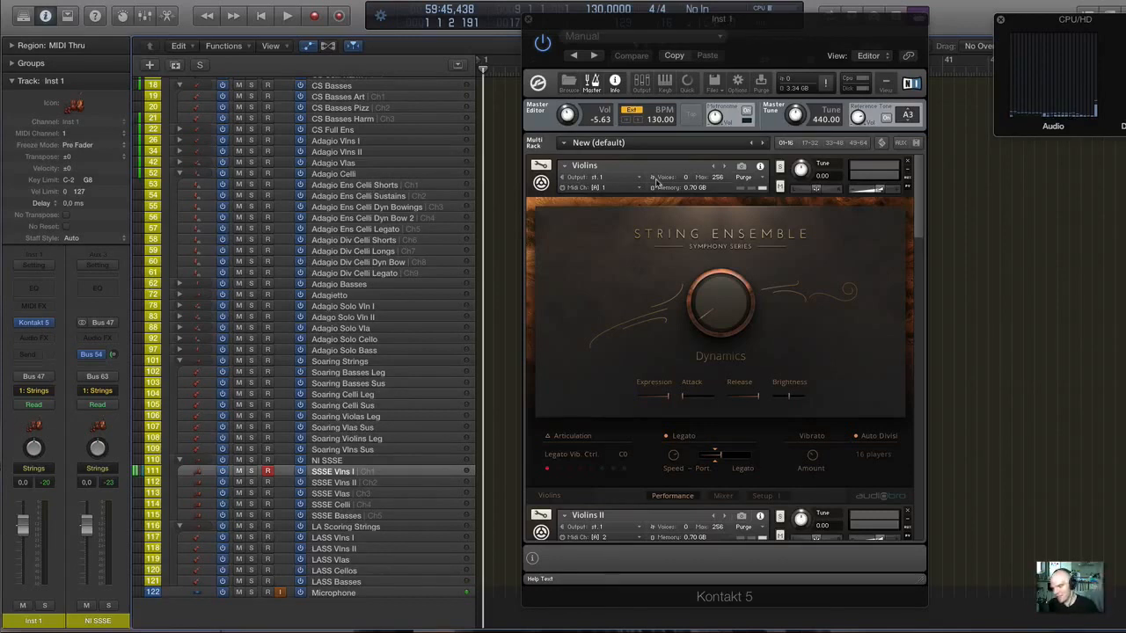
click(531, 18)
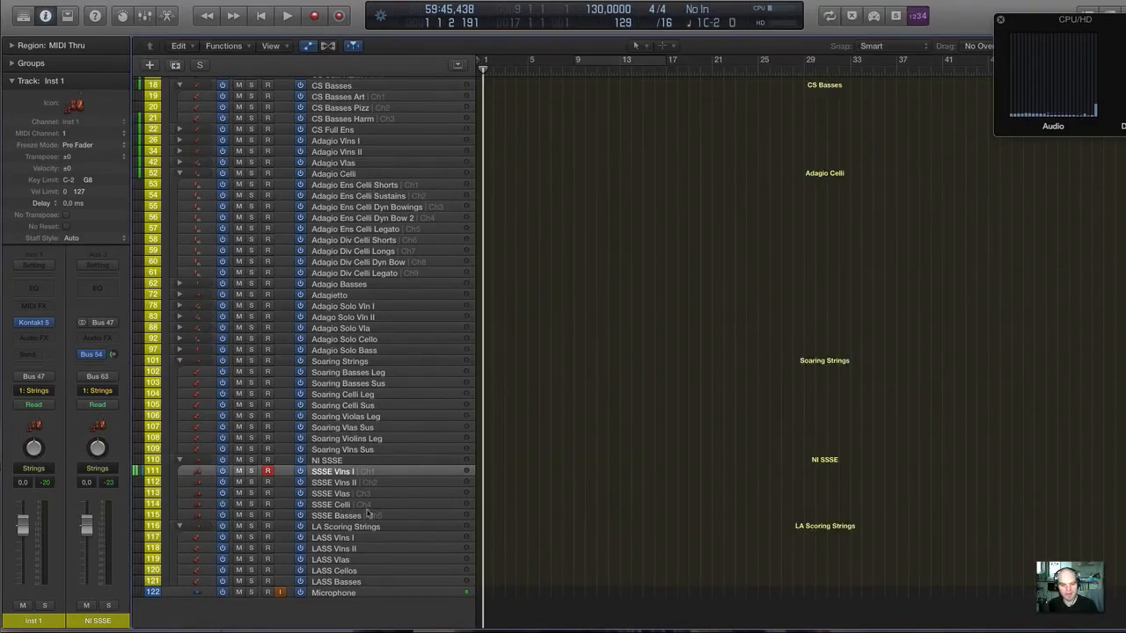
click(368, 538)
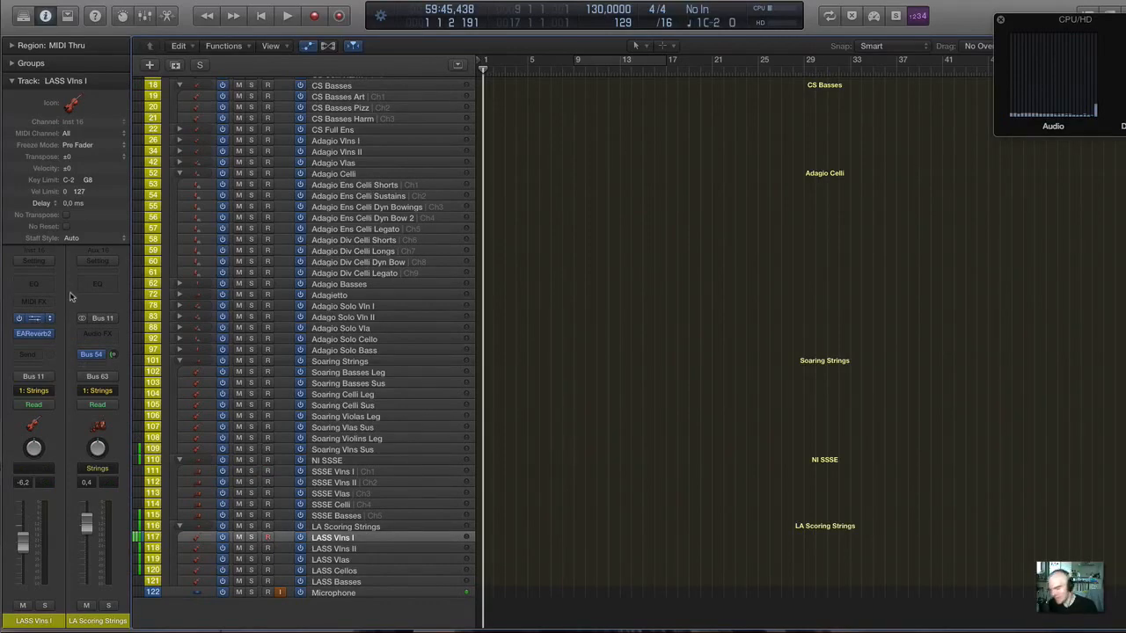
click(33, 318)
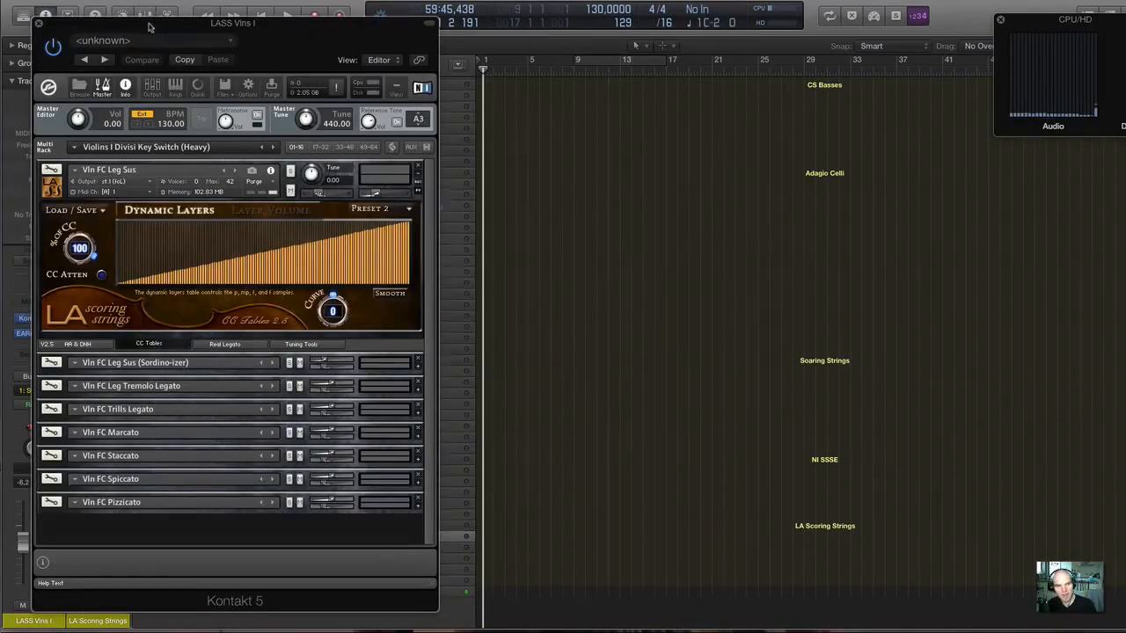
drag(149, 26, 503, 28)
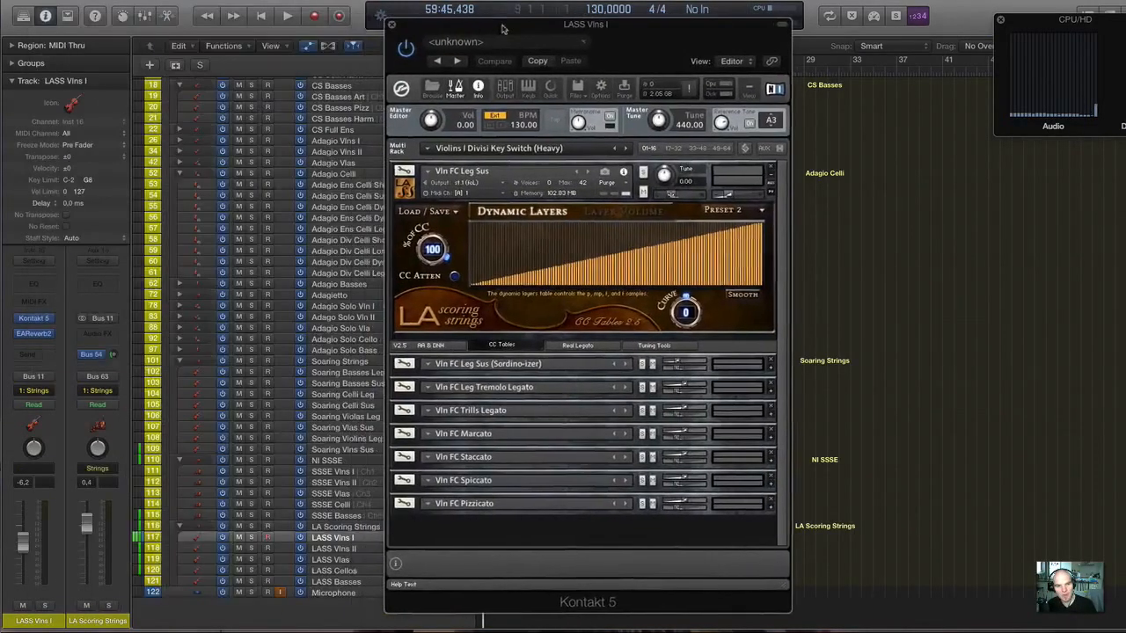
Open EAReverb2 on the LASS Vlns I track and set its dry/wet mix to 19.4%.
click(35, 335)
drag(141, 18, 392, 101)
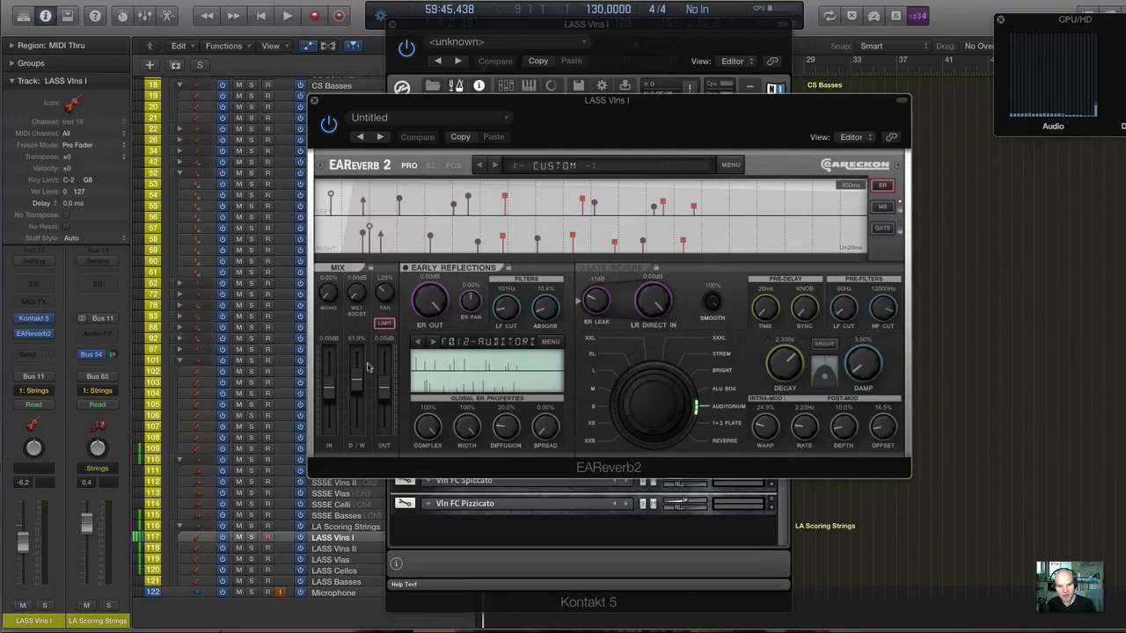
mouse_move(357, 382)
mouse_down()
mouse_move(358, 435)
mouse_move(358, 404)
mouse_up()
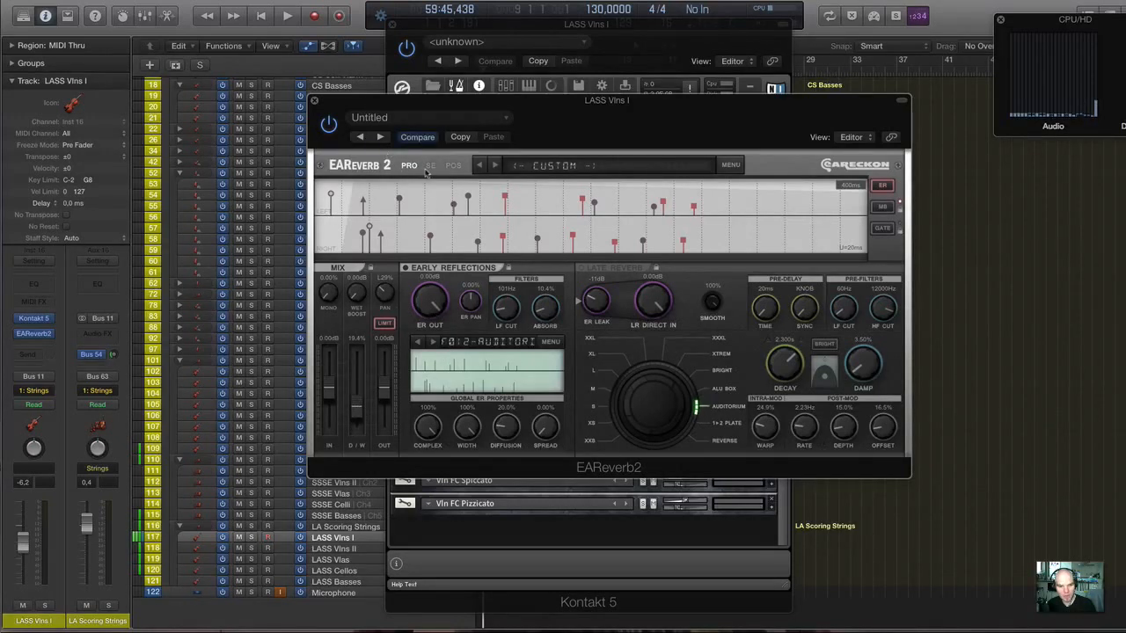
Examine the violins' placement on EAReverb2's orchestra positioning page, close the reverb and check the LA Scoring Strings Bus 54 send.
click(430, 166)
click(453, 166)
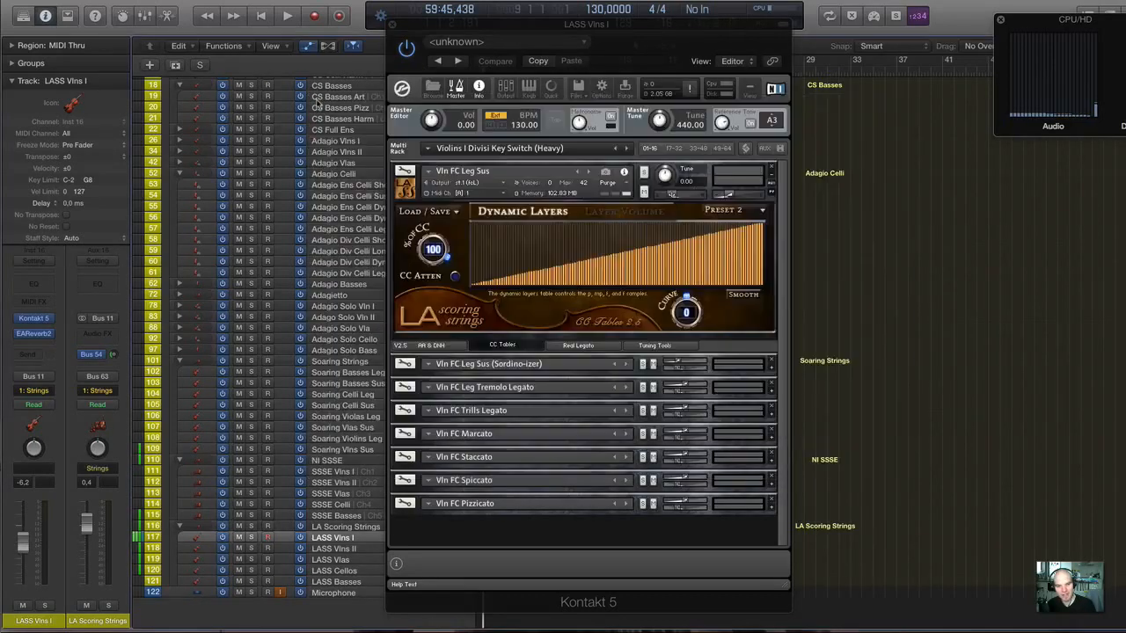
click(315, 100)
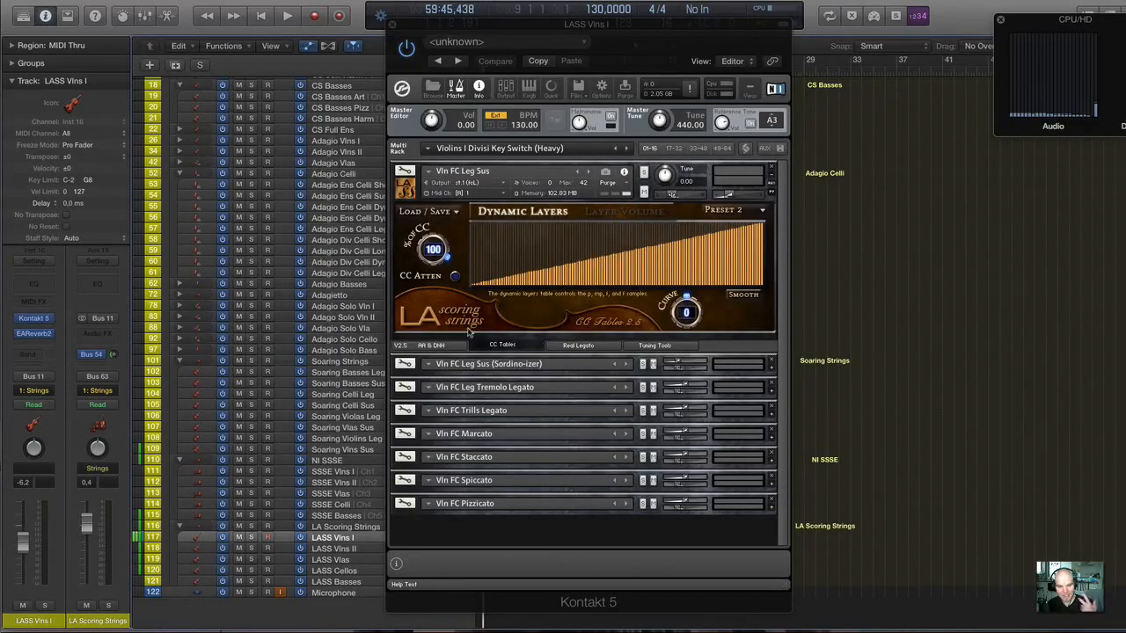
click(34, 334)
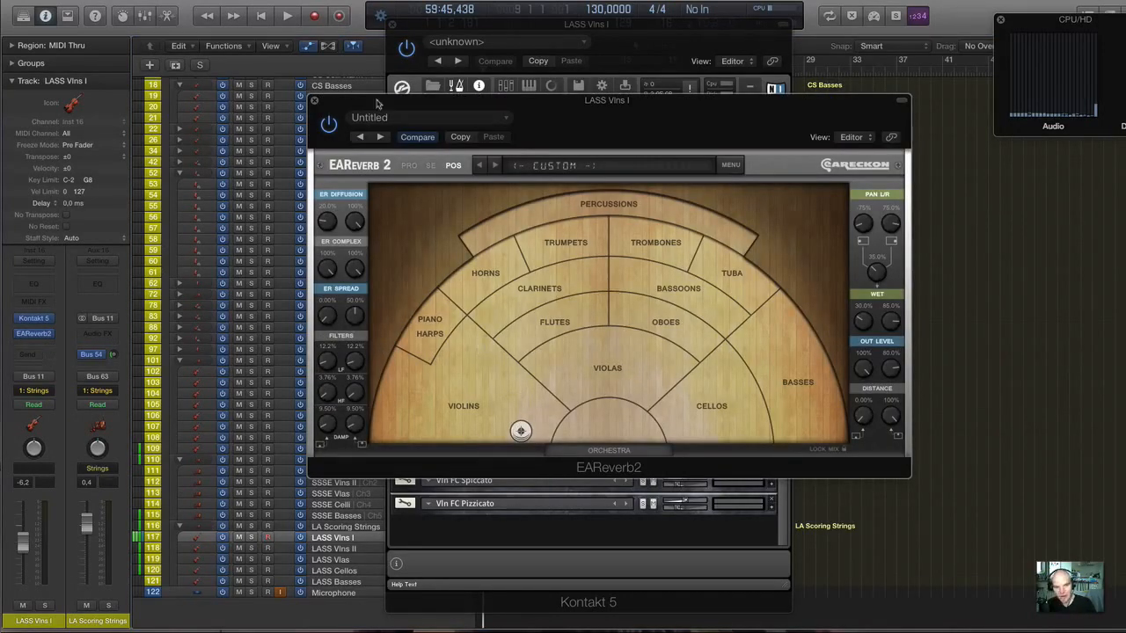
click(315, 102)
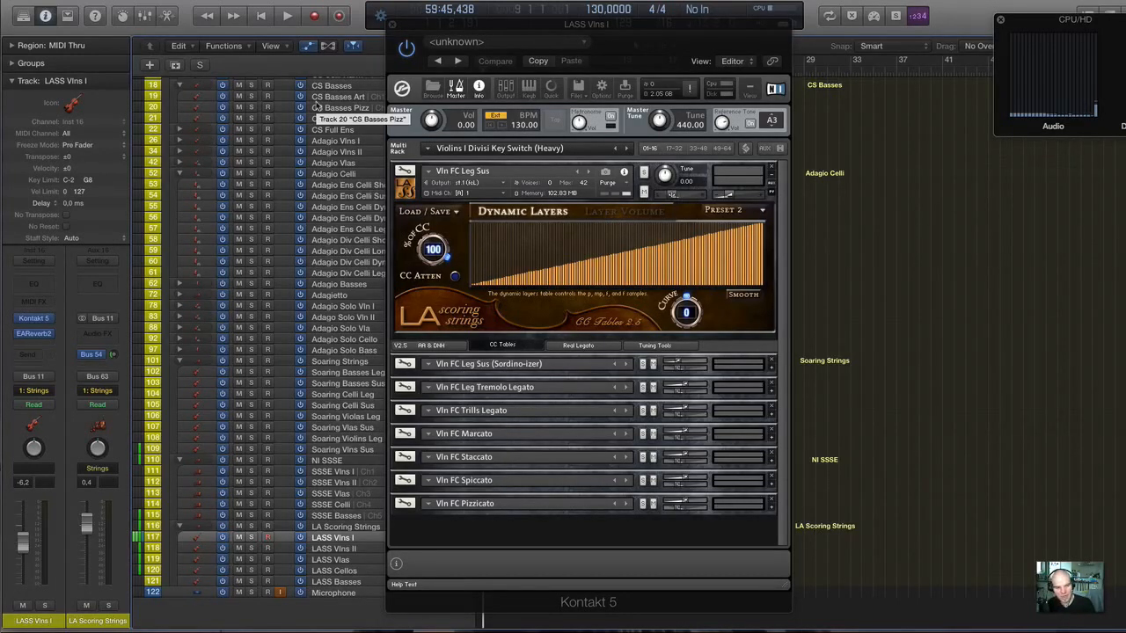
click(115, 356)
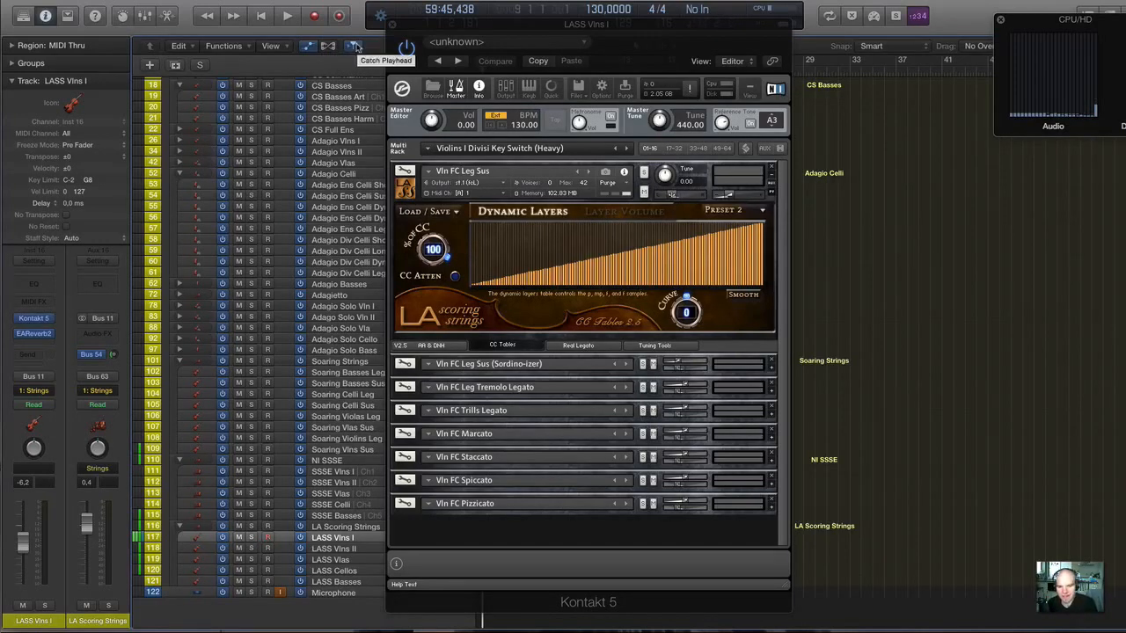
Examine the A.R.C. multi script's auto-arranger roles and delays for the LASS first violins, and return to the instrument rack.
drag(423, 28, 553, 34)
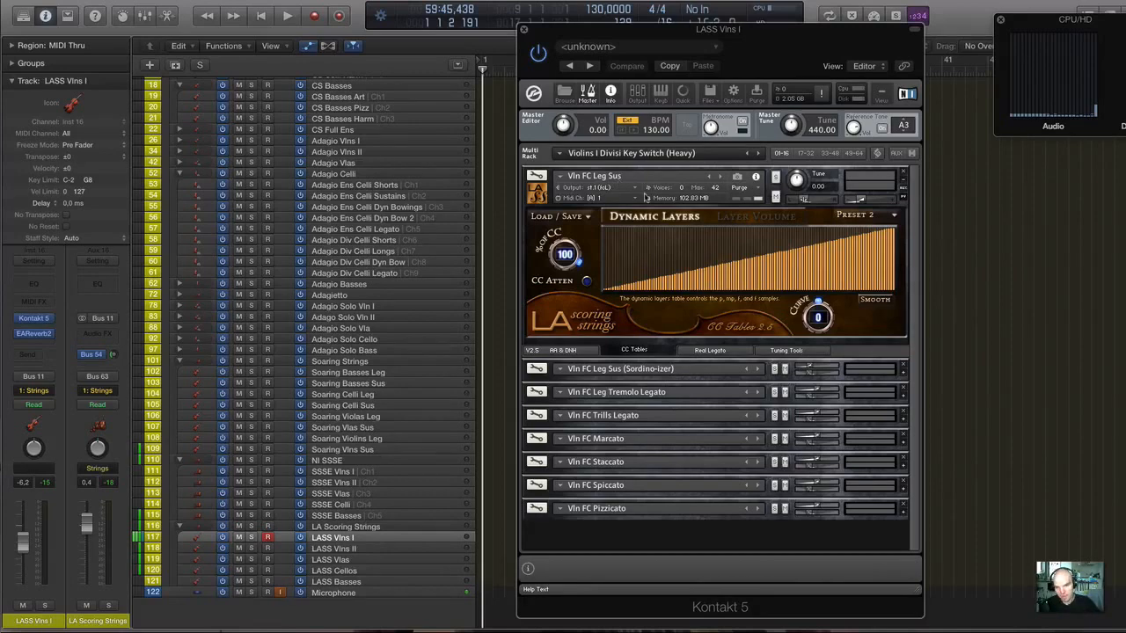
click(877, 155)
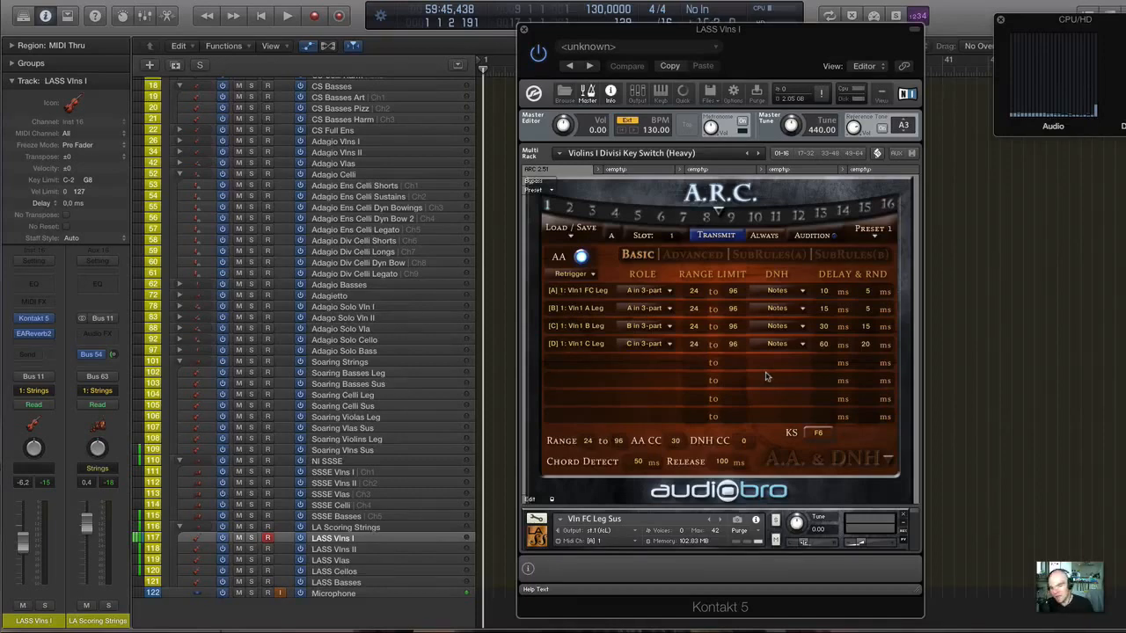
click(877, 154)
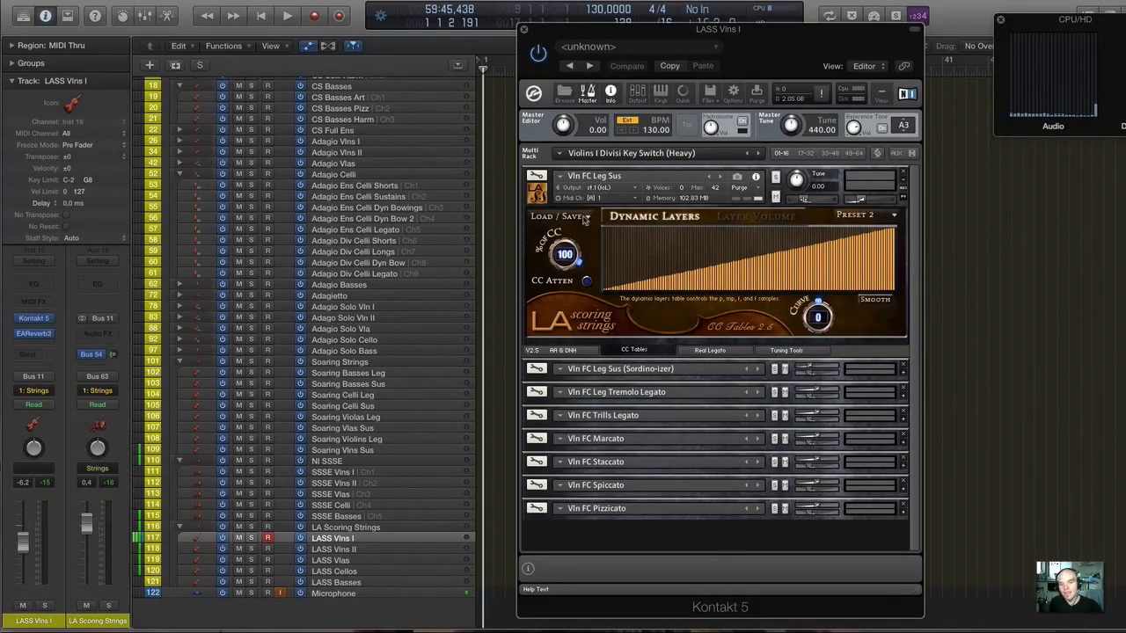
scroll(505, 133, up, 1)
scroll(509, 125, right, 1)
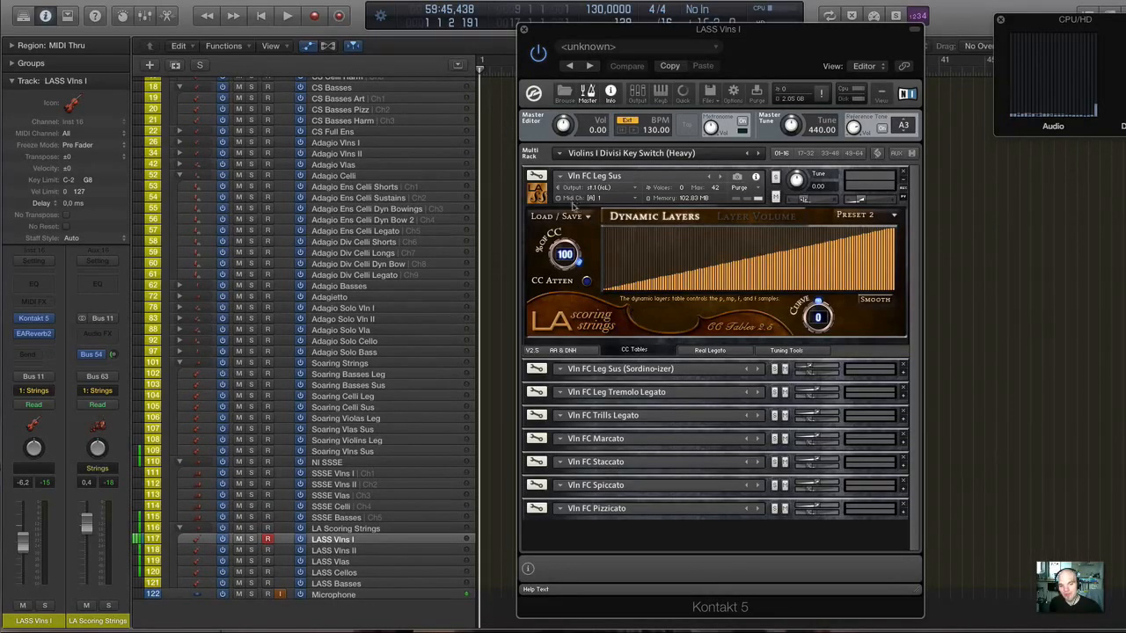
scroll(410, 293, left, 1)
scroll(410, 292, down, 1)
scroll(410, 273, up, 1)
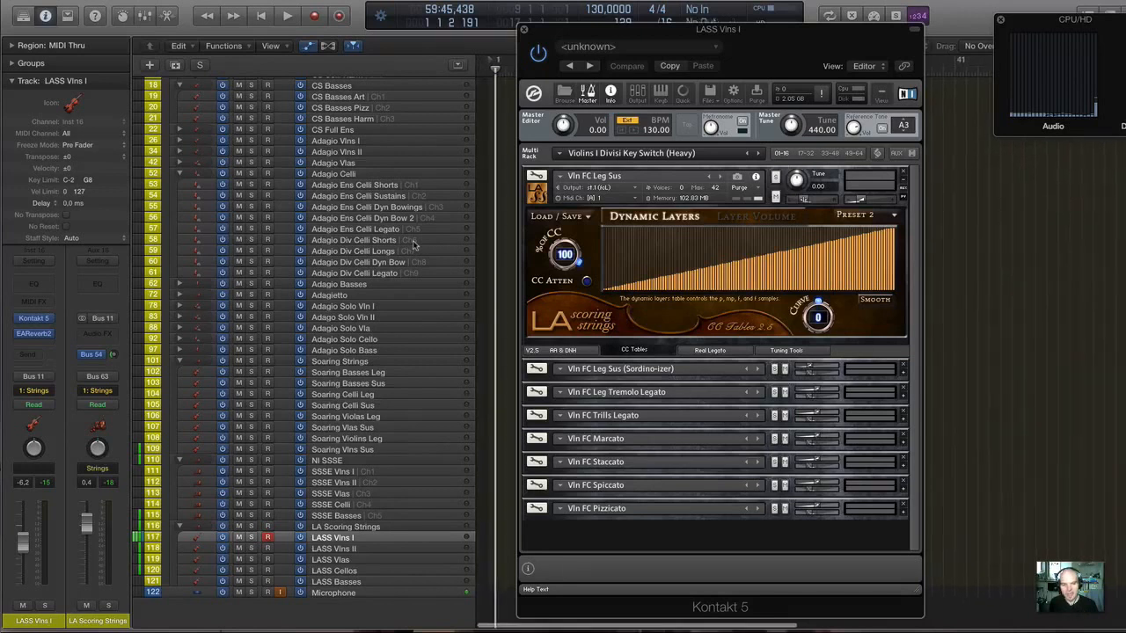
Select the LASS Cellos track, return to LASS Vlns I and audition the first violins.
click(360, 572)
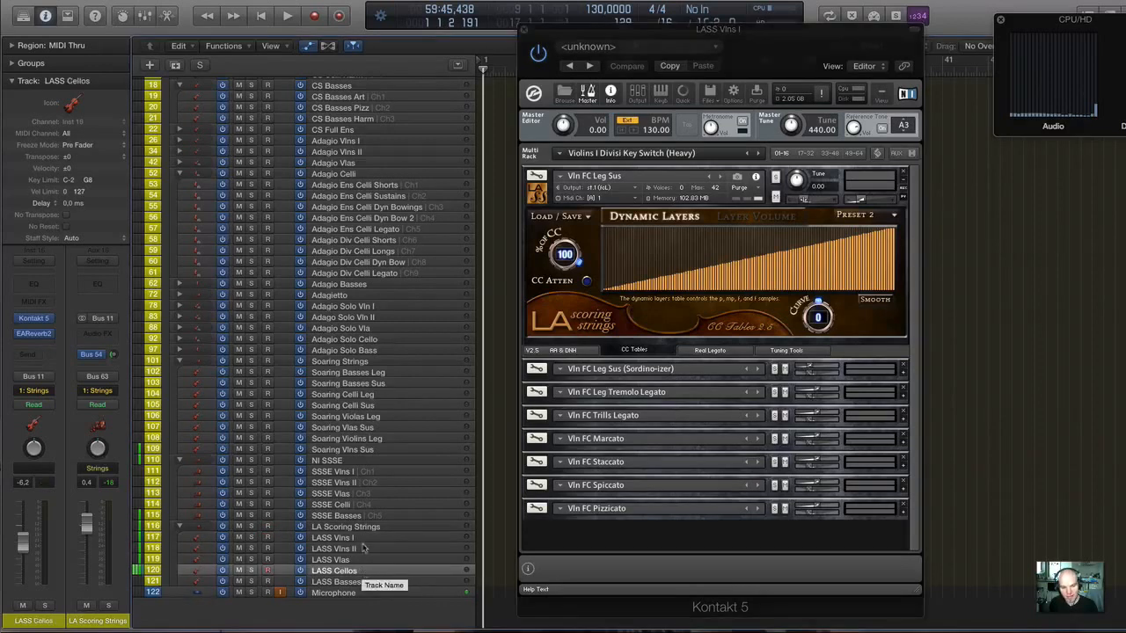
click(364, 538)
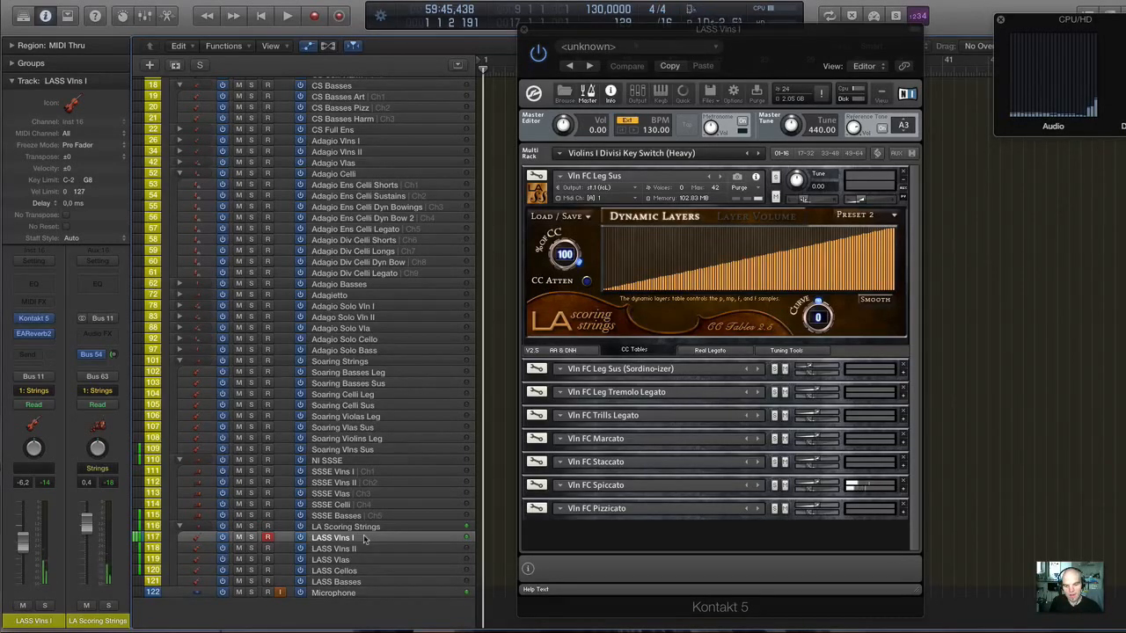
scroll(356, 484, up, 1)
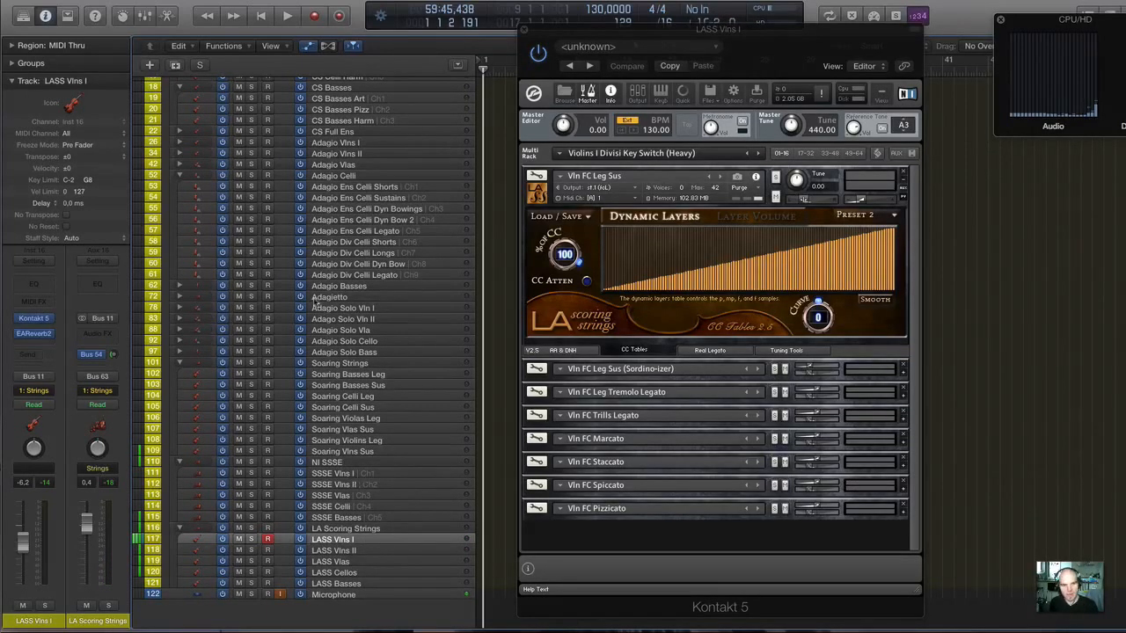
scroll(315, 301, up, 5)
scroll(312, 308, down, 5)
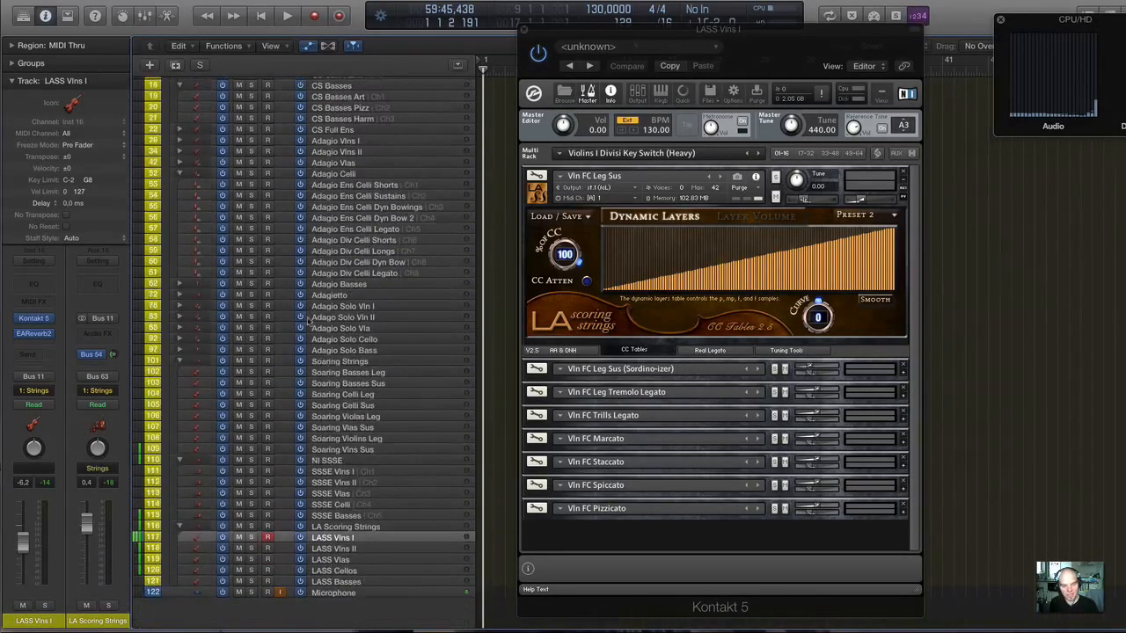
Select the LASS Cellos track and switch to the SSSE Celli track to compare the two cello sections.
click(352, 572)
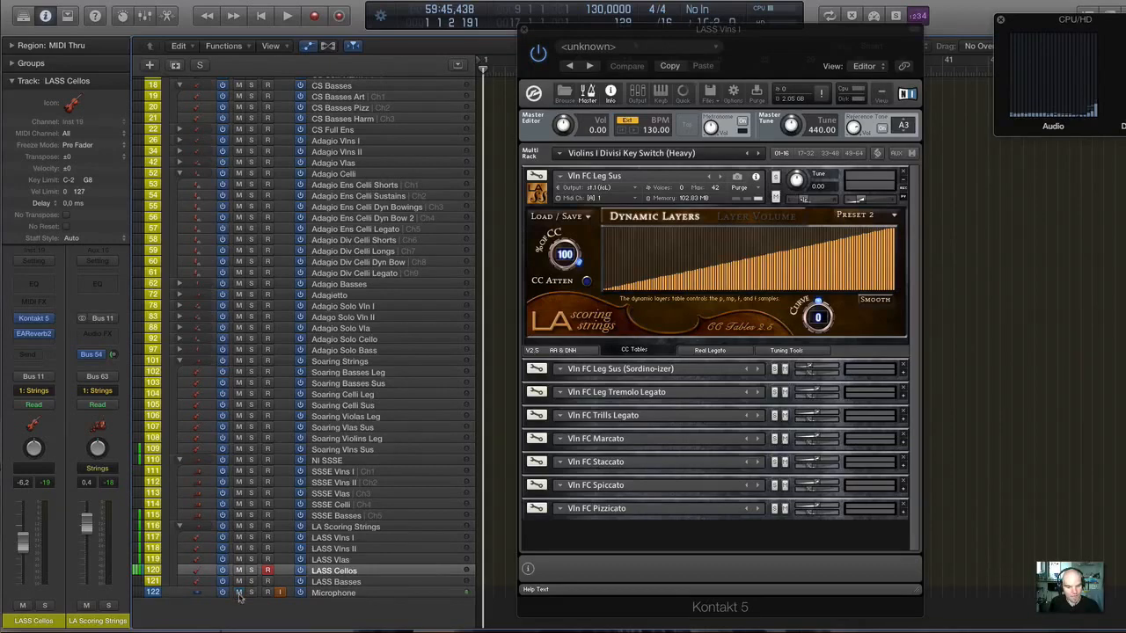
scroll(341, 299, up, 2)
scroll(342, 299, down, 2)
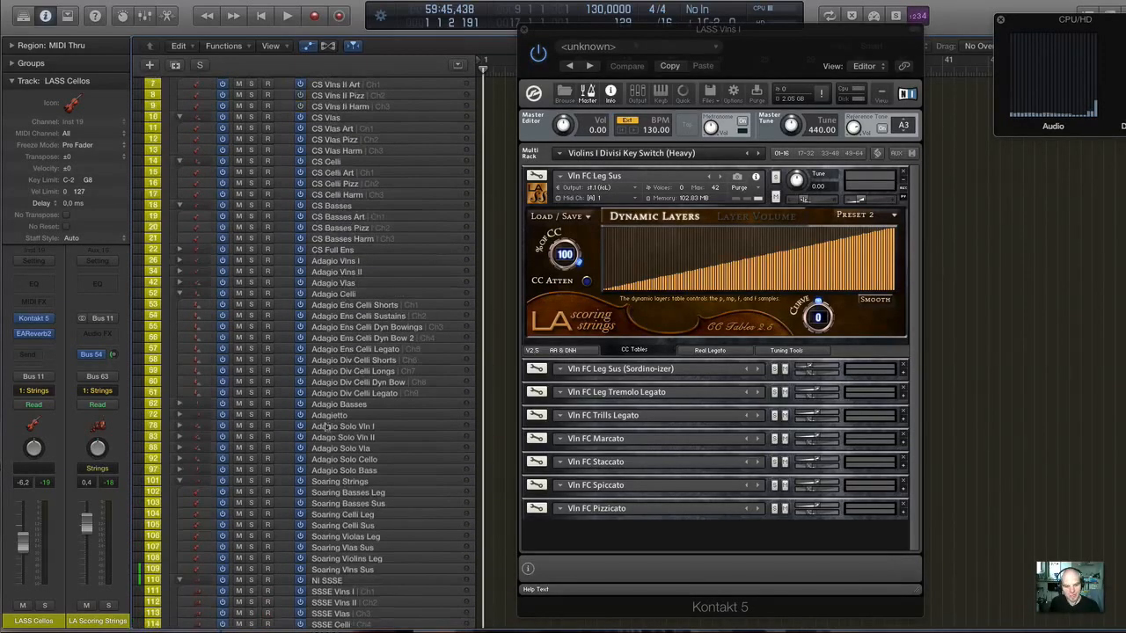
click(330, 505)
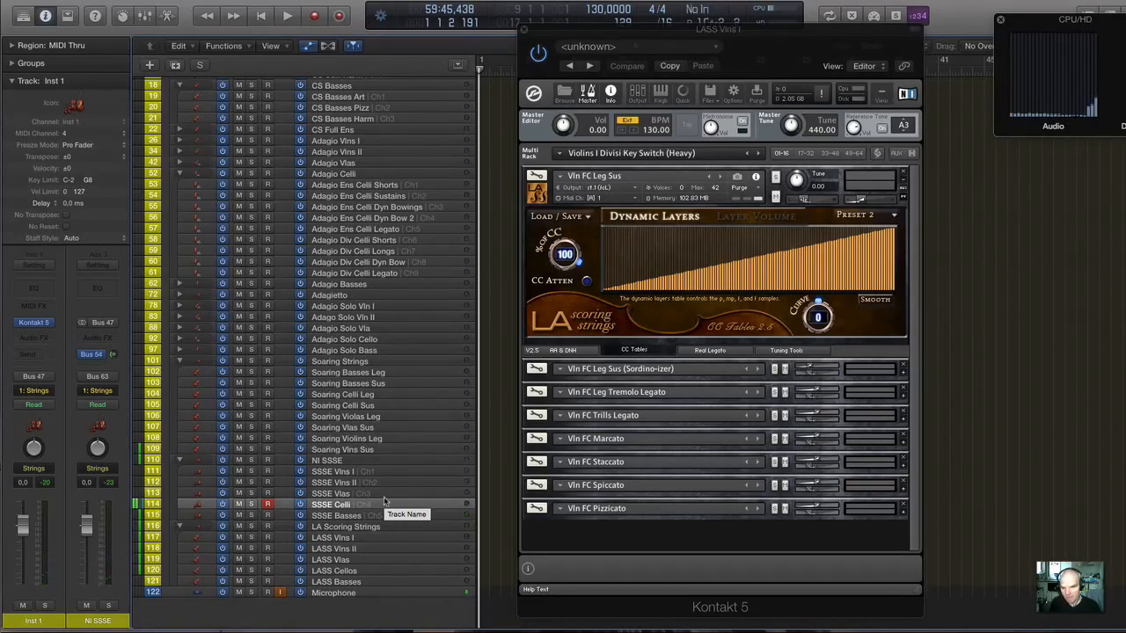
Audition the CineStrings first violins on CS Vlns I Art and switch to the CS Celli Art track.
scroll(385, 502, up, 1)
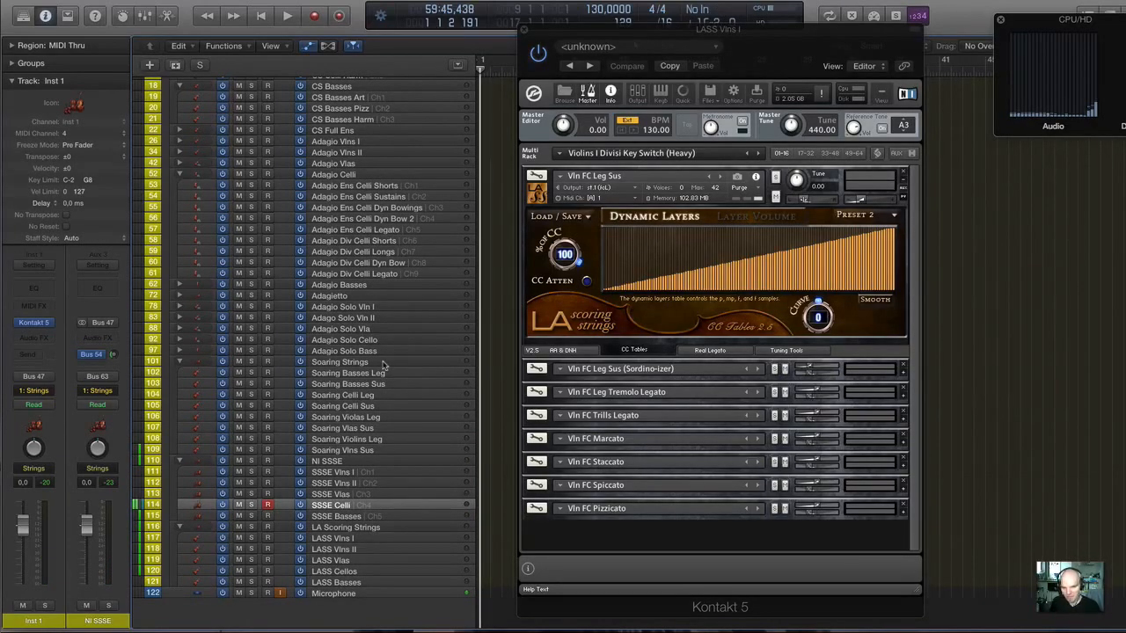
scroll(385, 365, up, 5)
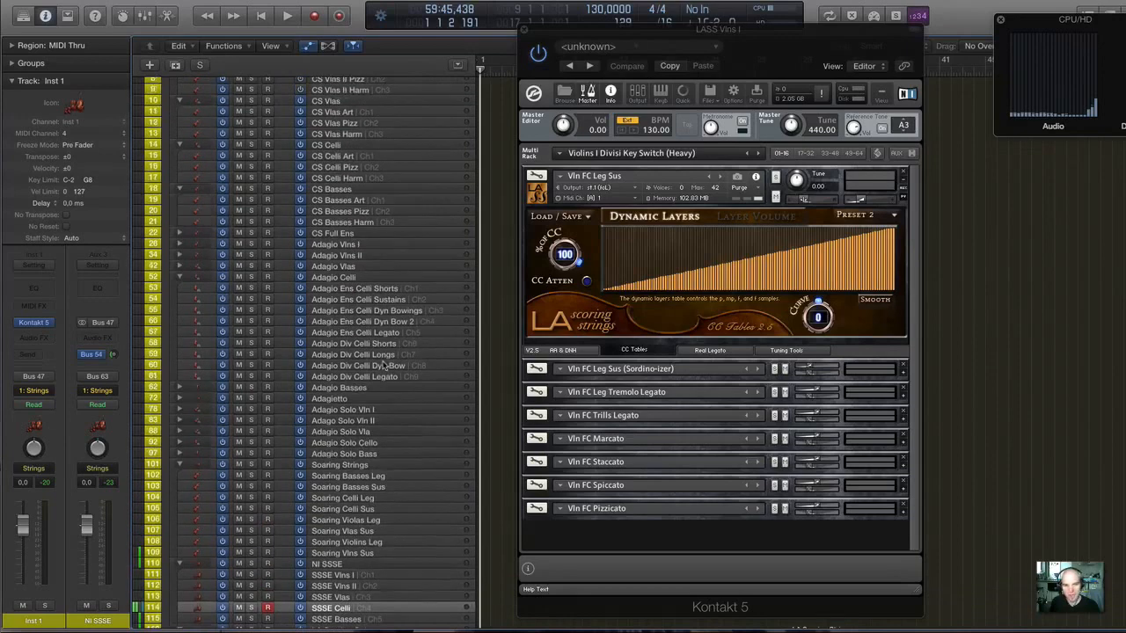
scroll(385, 365, up, 4)
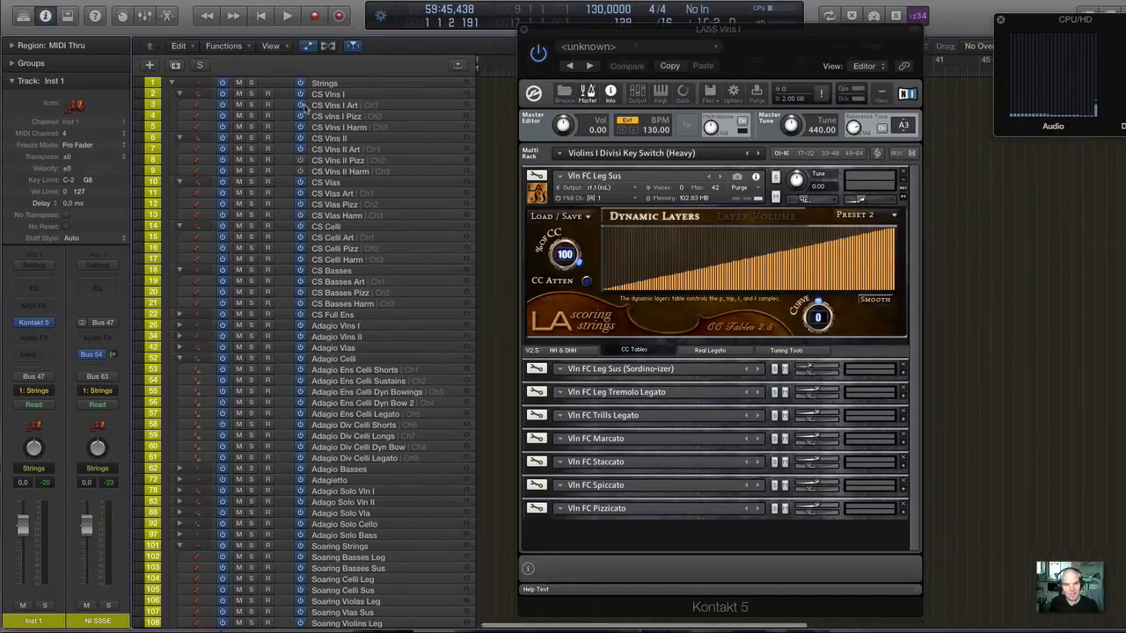
scroll(321, 118, down, 1)
scroll(347, 113, up, 1)
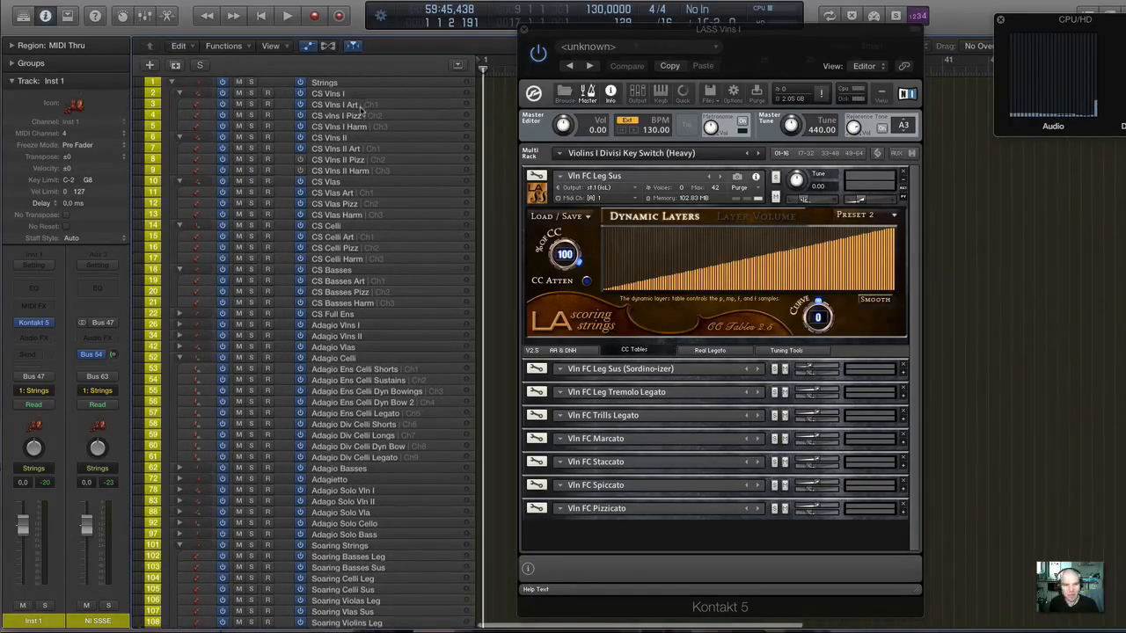
click(355, 105)
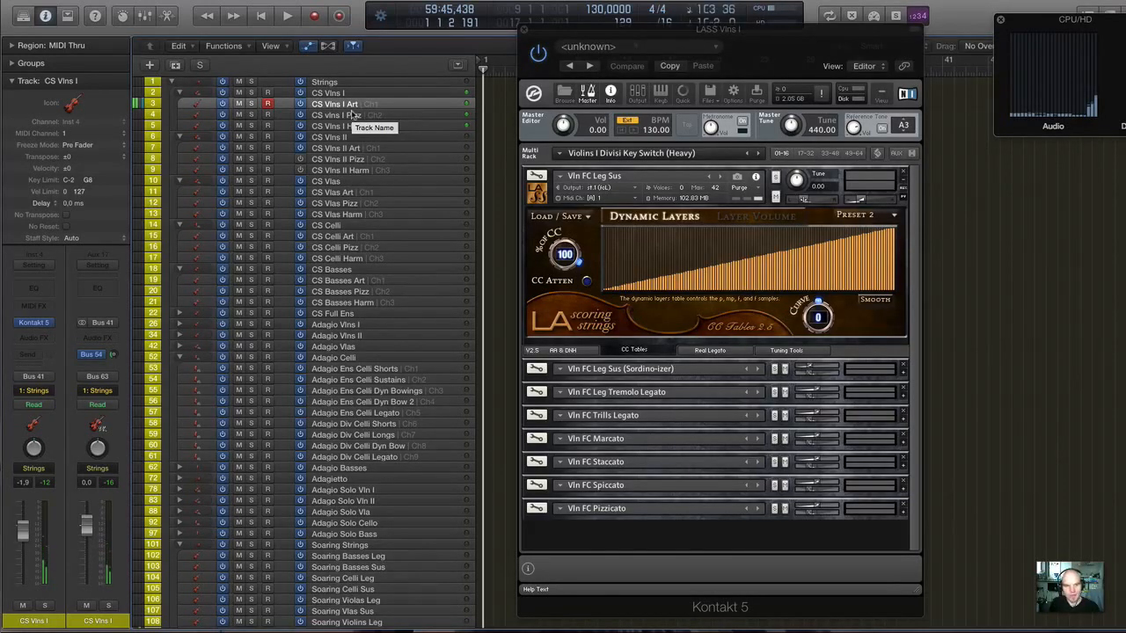
click(348, 238)
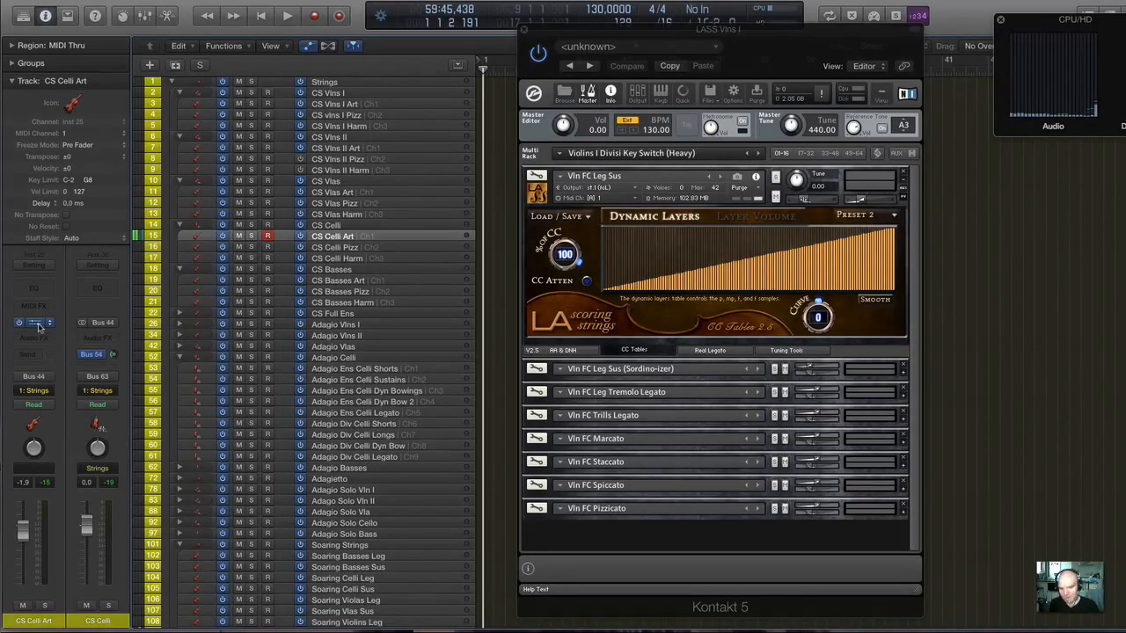
Look through the string track list from the LA Scoring Strings and NI SSSE groups back to the CS tracks.
scroll(466, 319, down, 5)
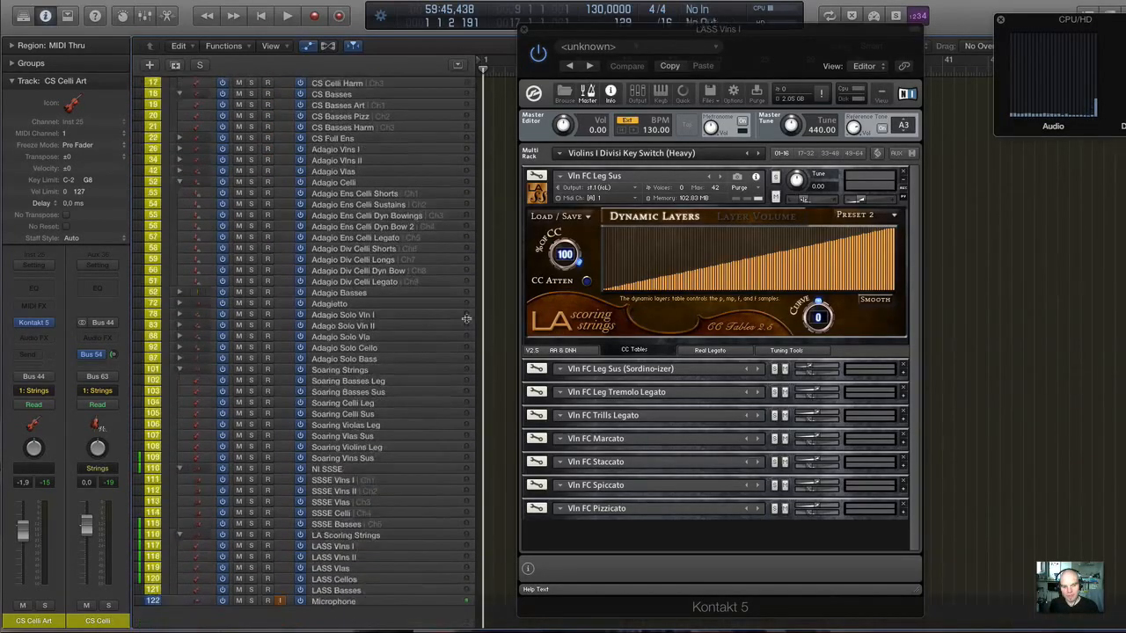
scroll(466, 318, down, 1)
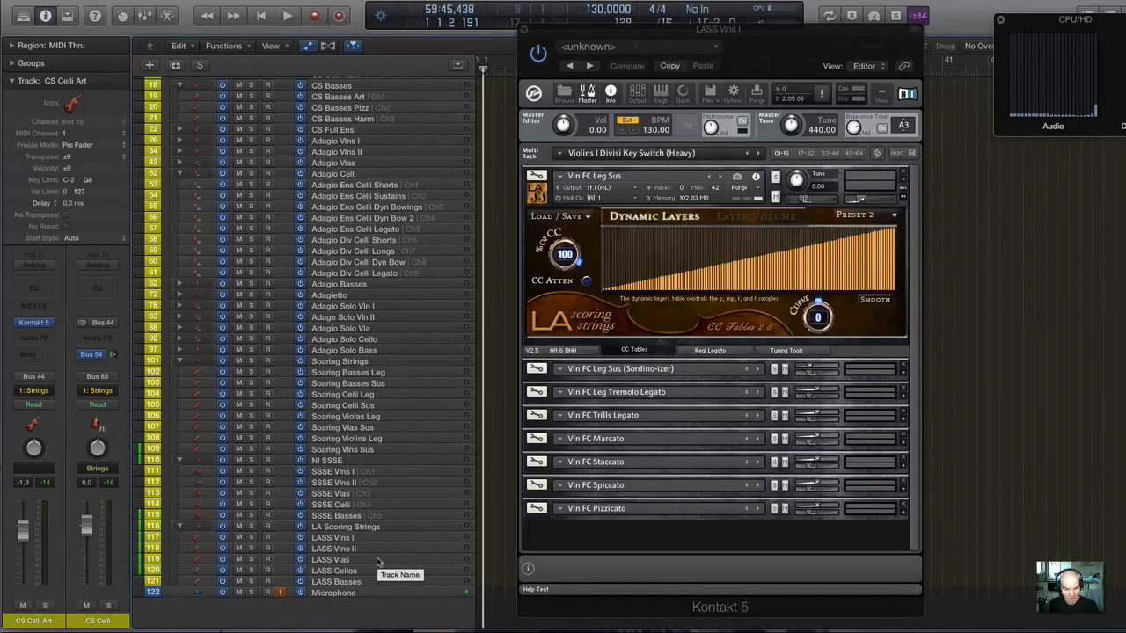
scroll(366, 515, up, 3)
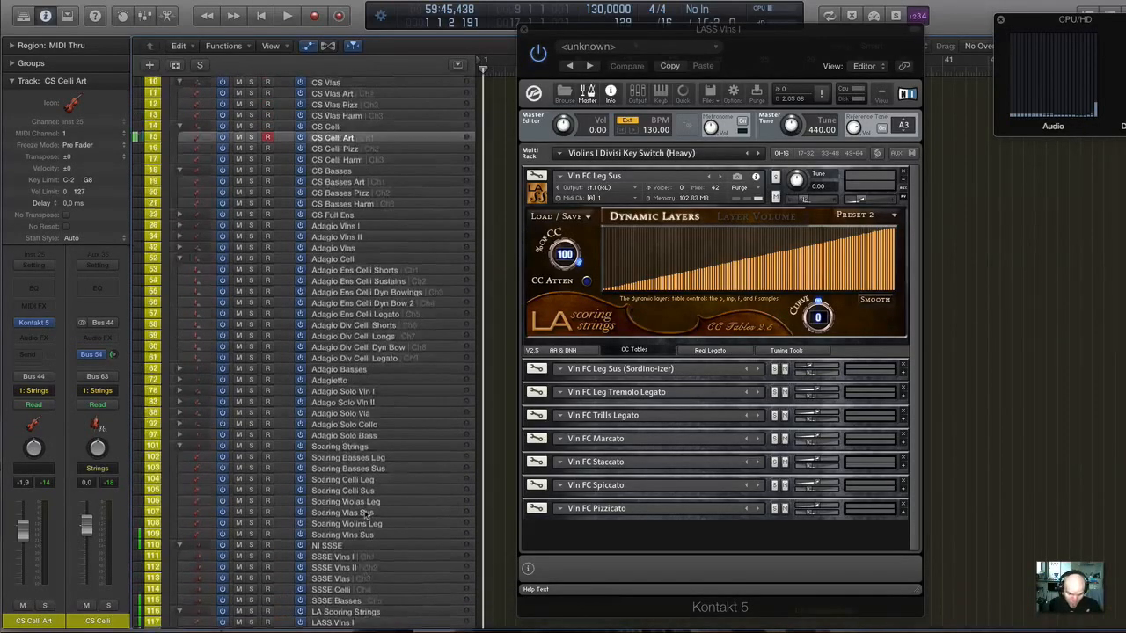
scroll(366, 513, up, 3)
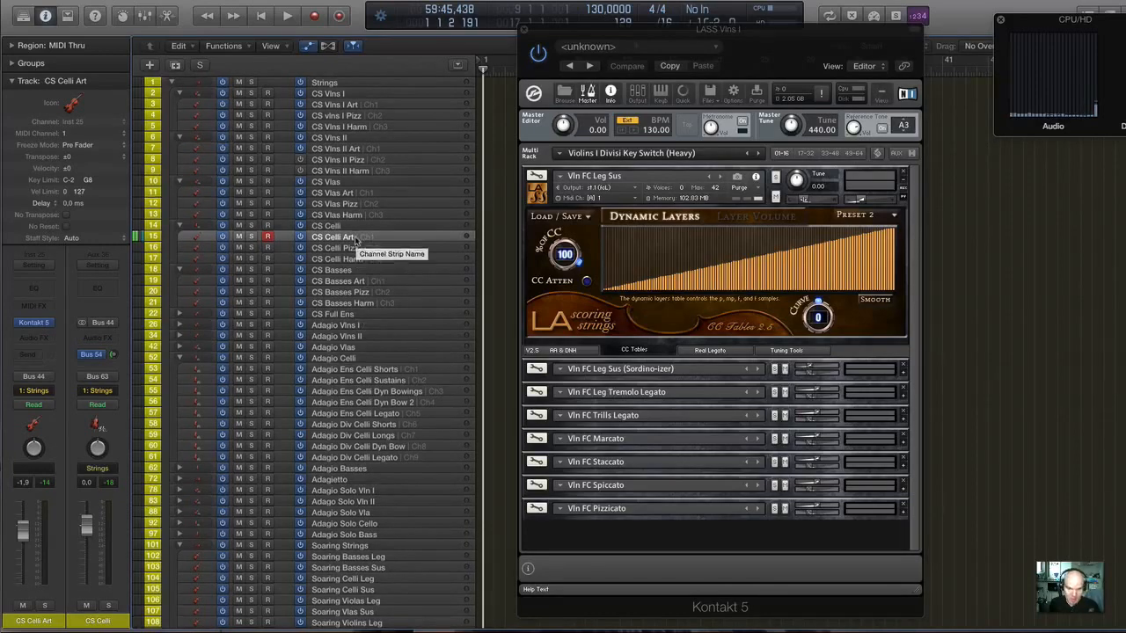
scroll(359, 339, down, 6)
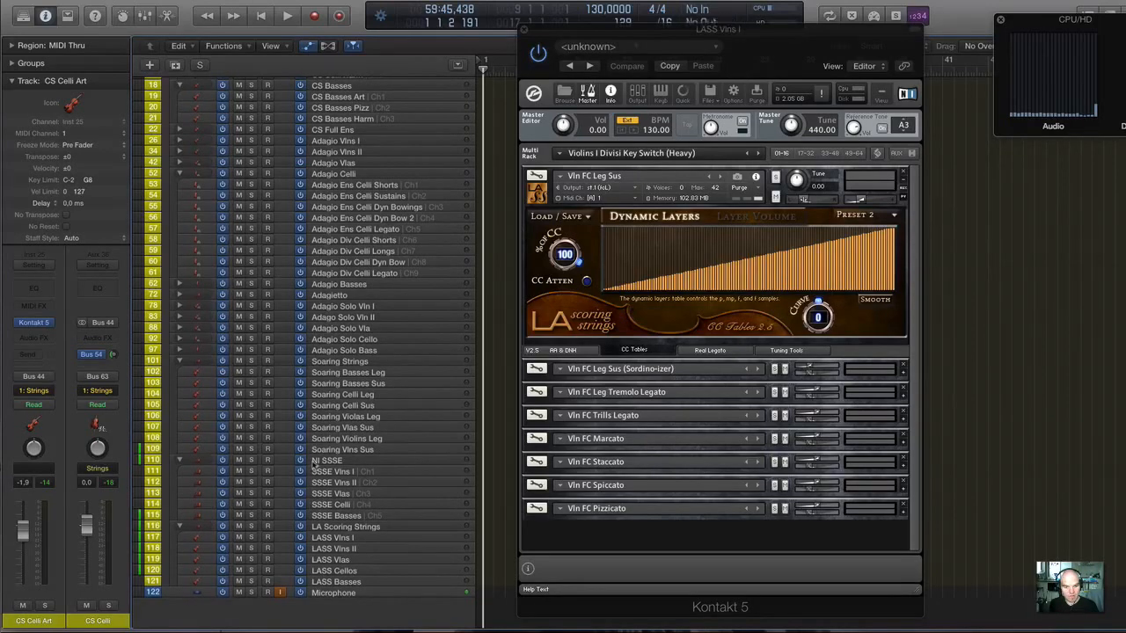
scroll(293, 330, up, 2)
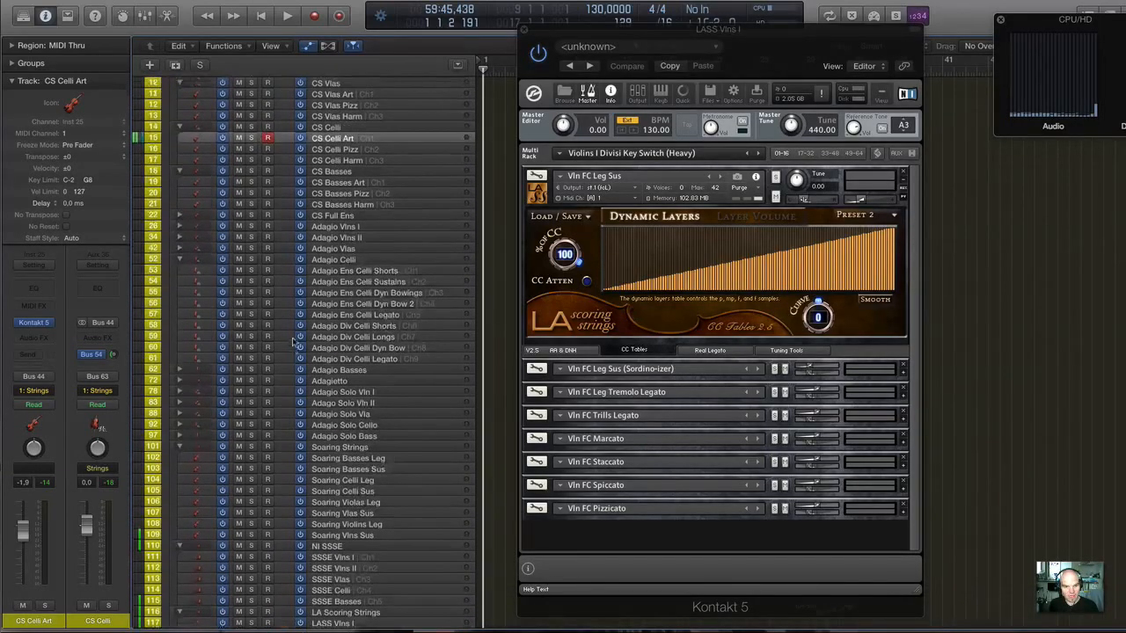
scroll(296, 341, up, 10)
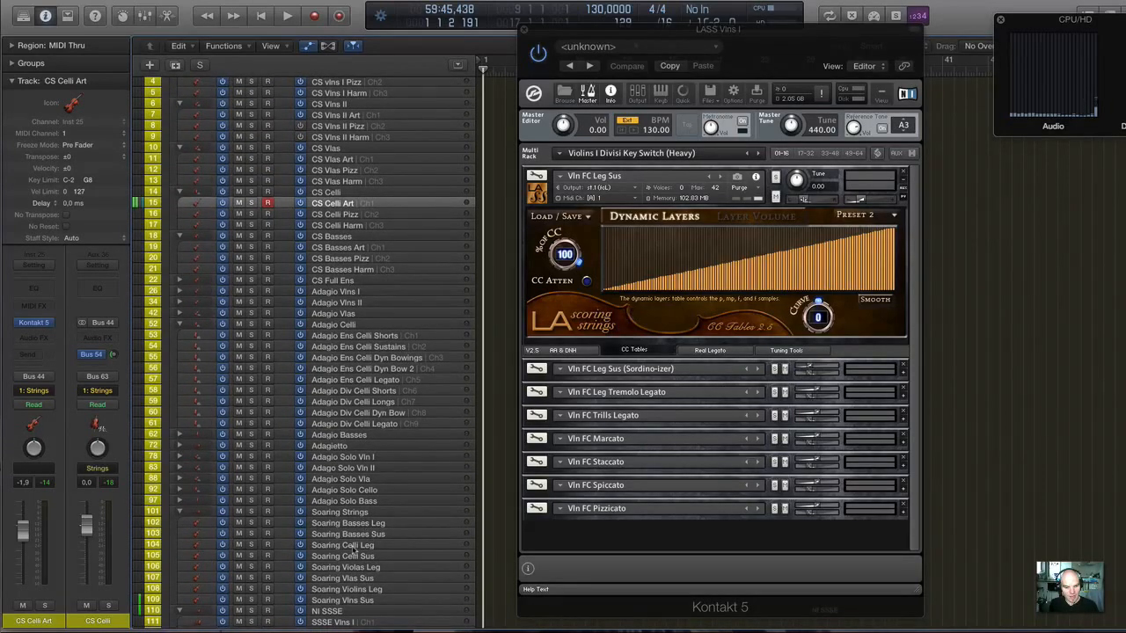
scroll(321, 324, down, 10)
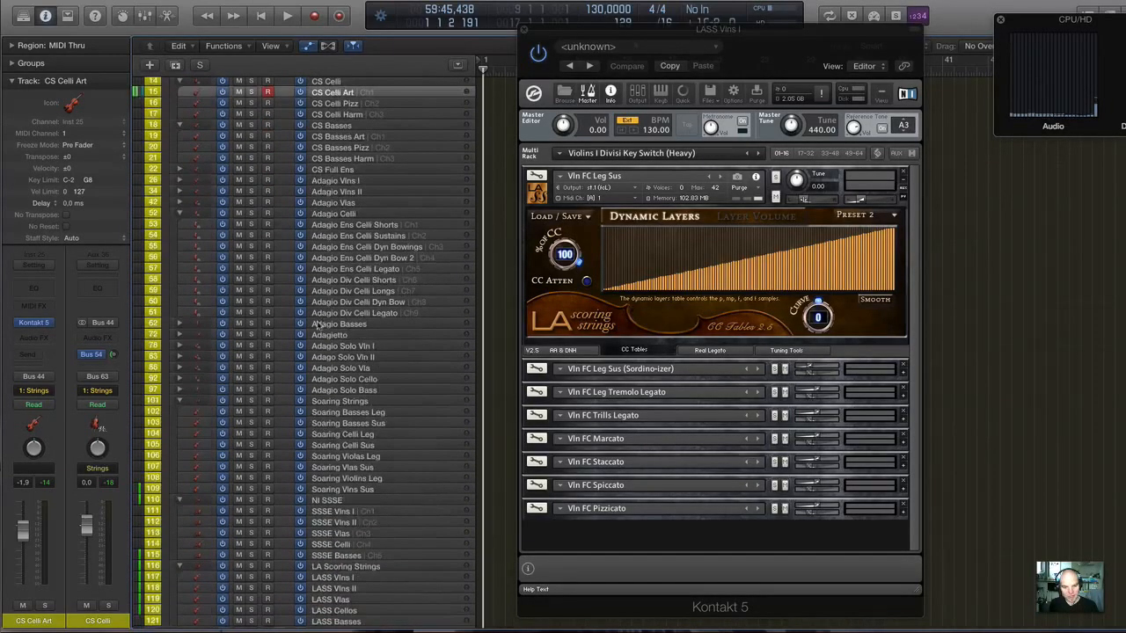
scroll(312, 335, up, 3)
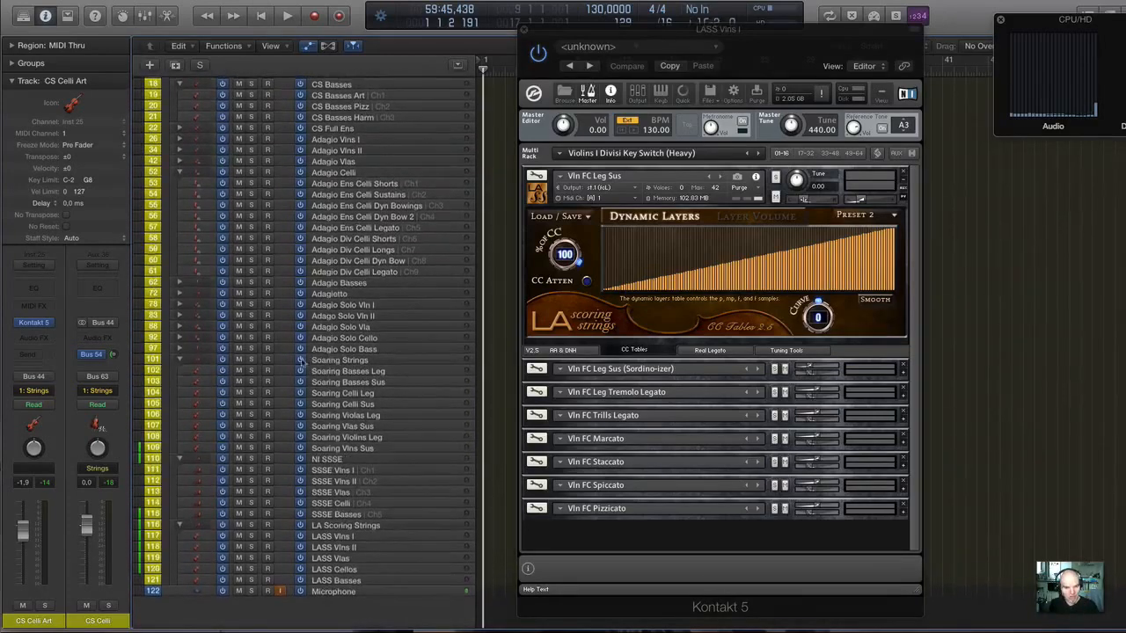
scroll(303, 363, up, 9)
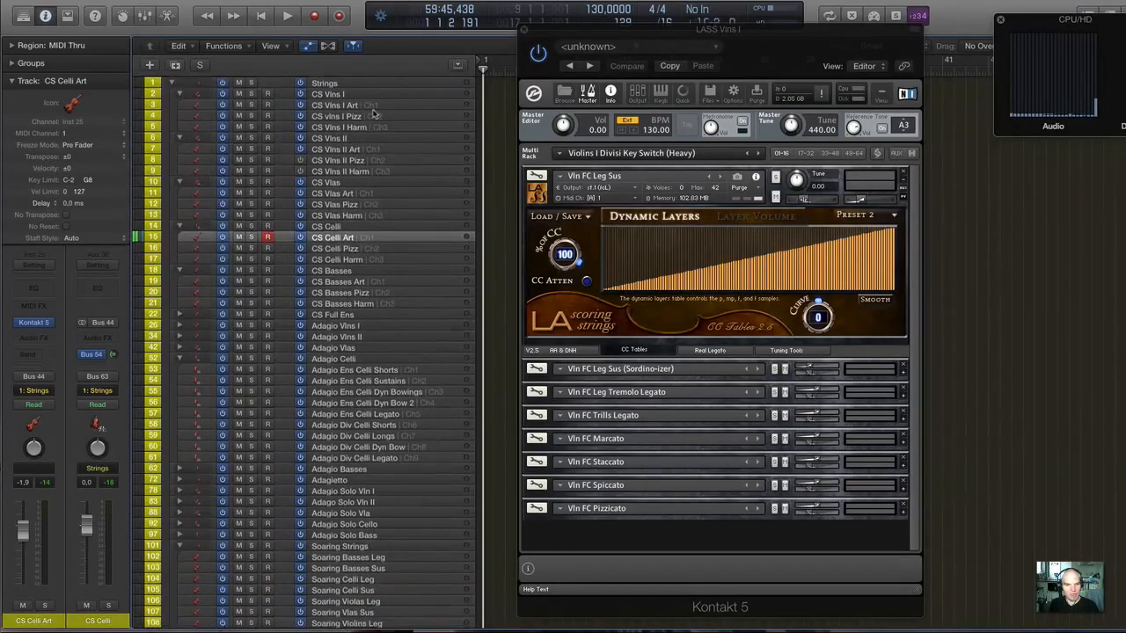
Audition the CS Vlns I Art and CS Vlas Art tracks, and switch to SSSE Vlas to compare the violas.
click(372, 106)
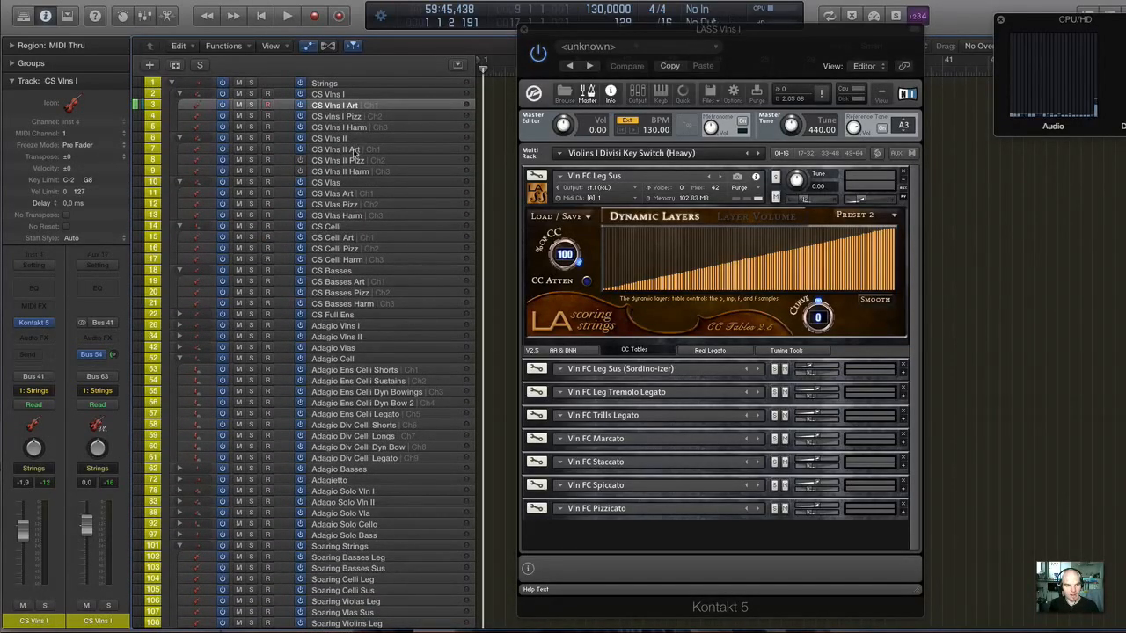
click(359, 194)
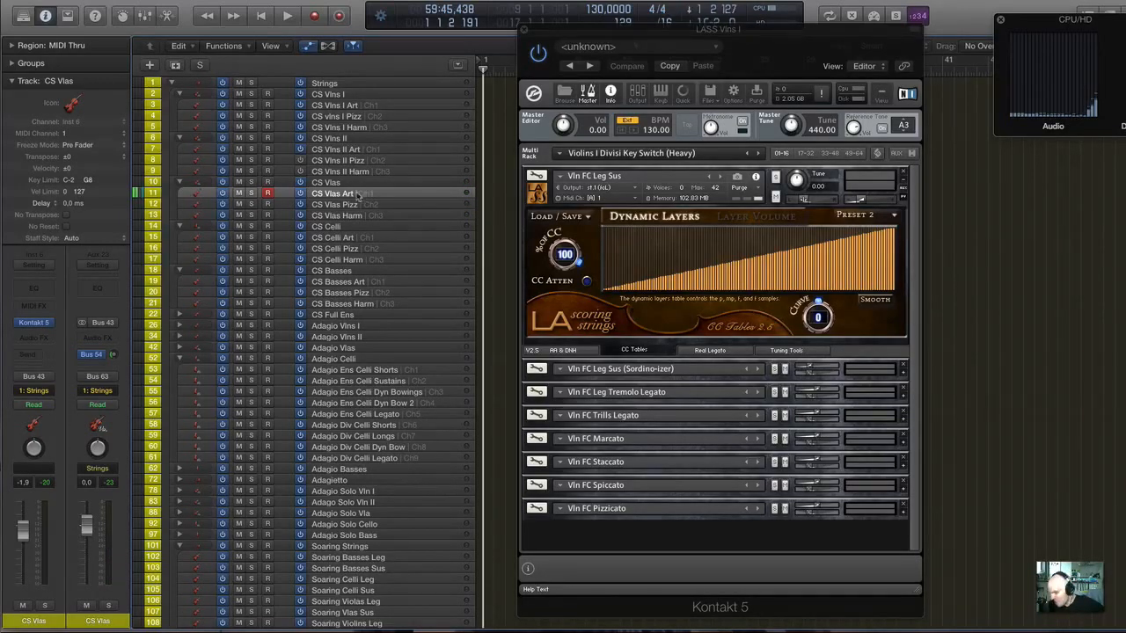
scroll(359, 196, down, 4)
scroll(357, 197, down, 5)
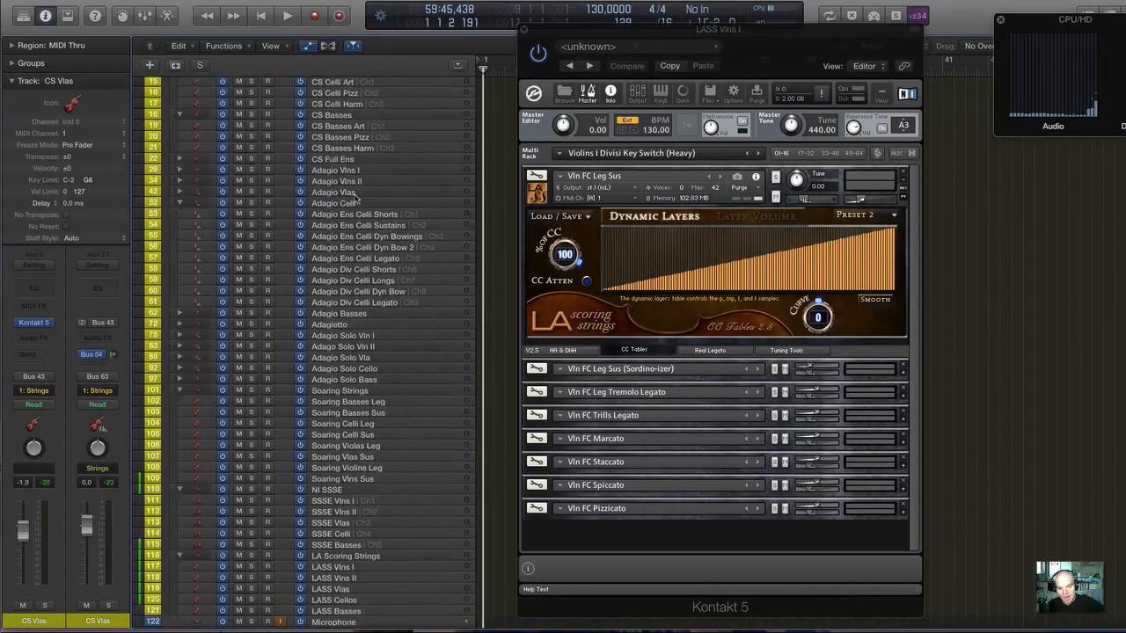
scroll(358, 197, down, 3)
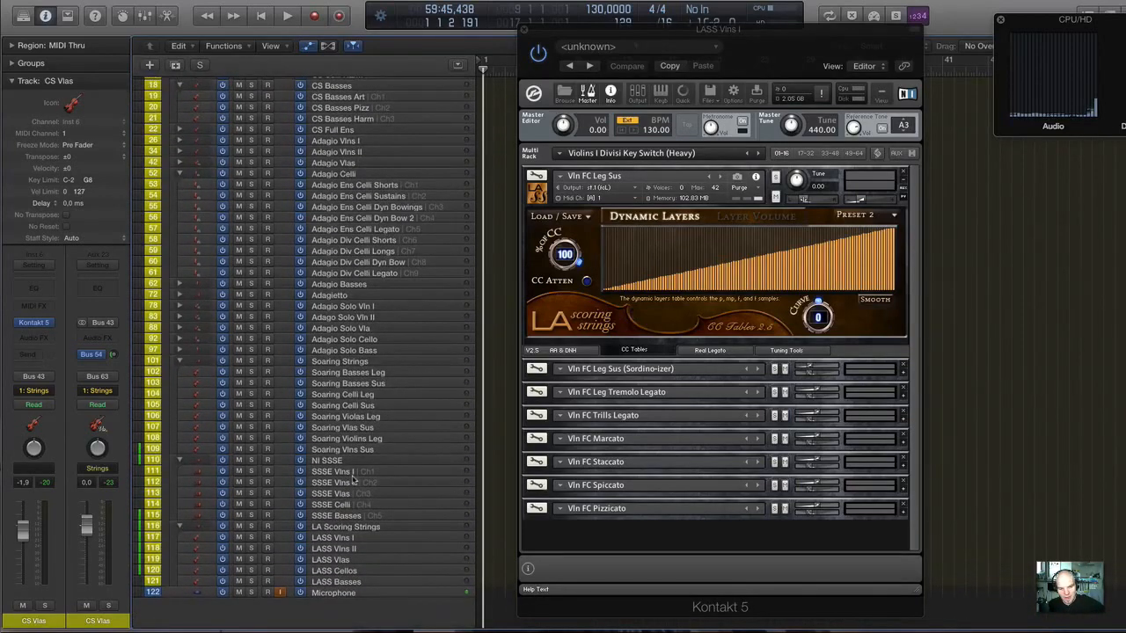
click(345, 494)
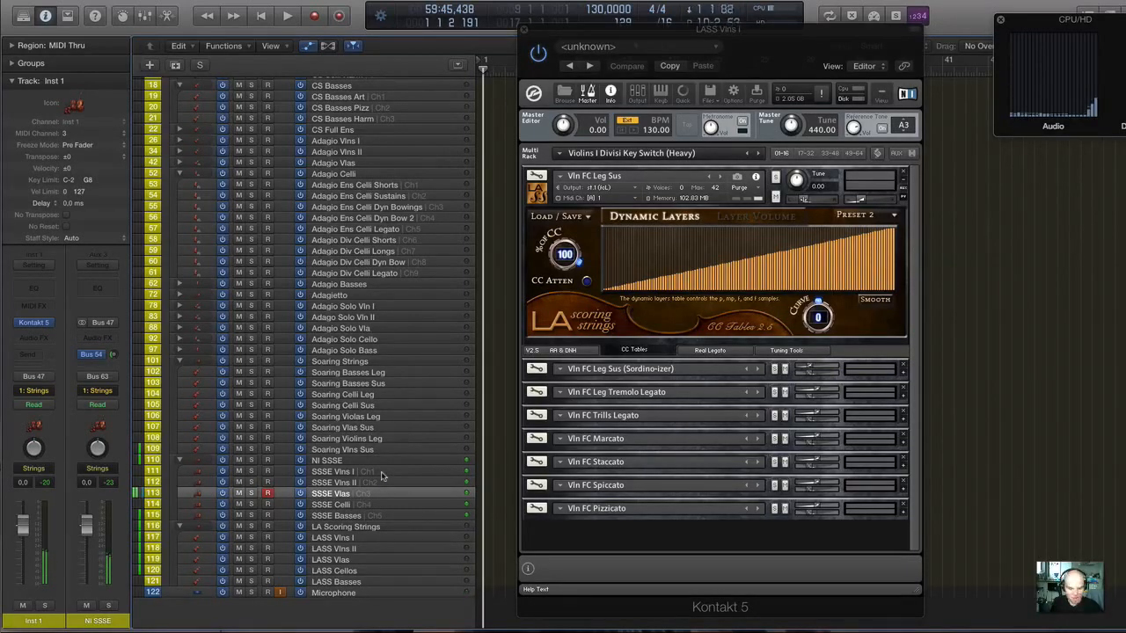
Open the NI SSSE Kontakt instrument and shift the Violas' Port.–Legato slider toward Legato.
click(33, 322)
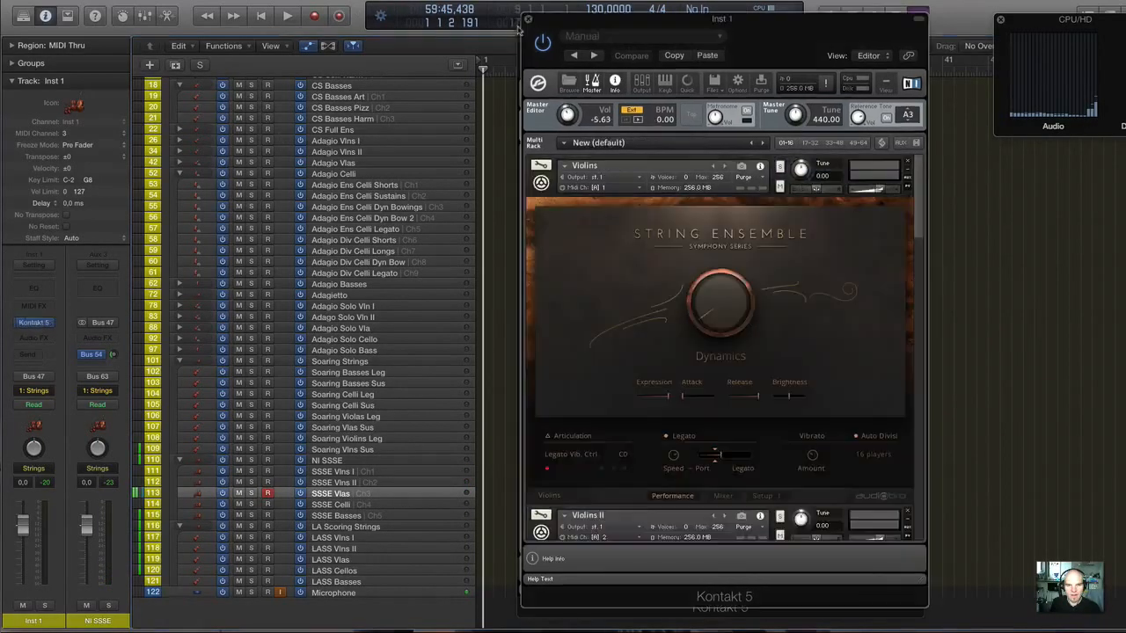
drag(551, 20, 603, 33)
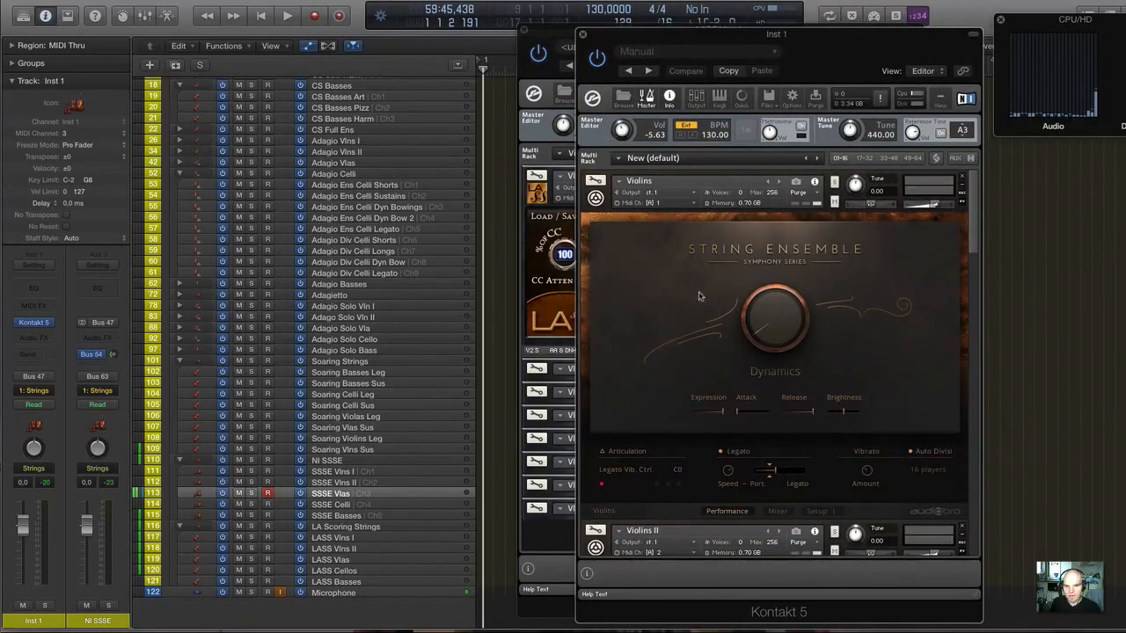
scroll(698, 288, down, 5)
scroll(698, 287, down, 4)
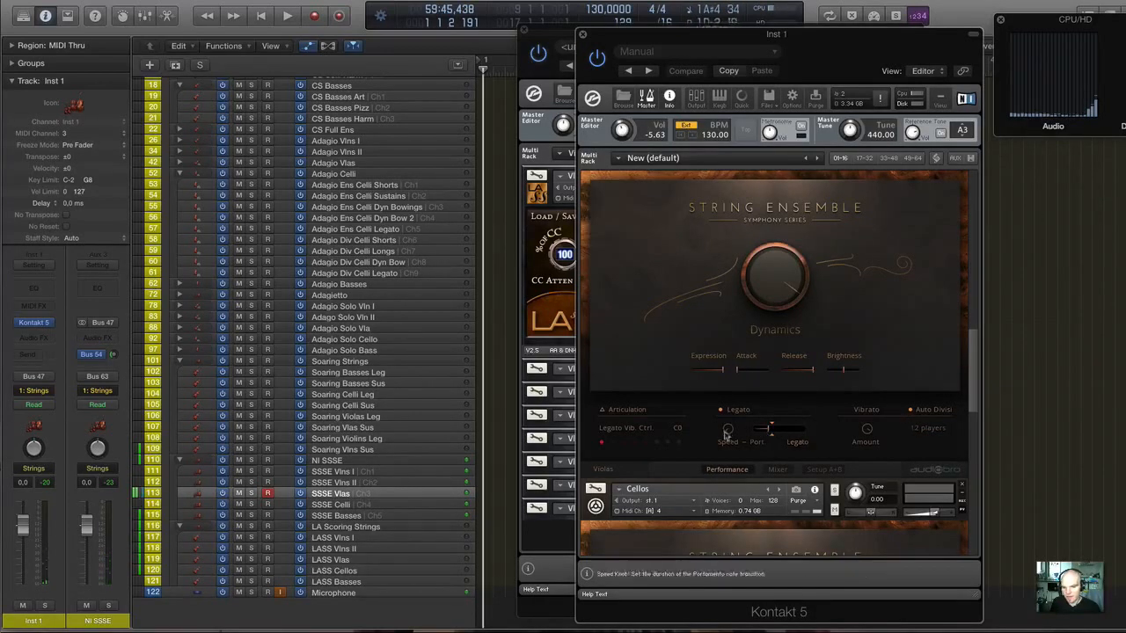
drag(766, 429, 795, 430)
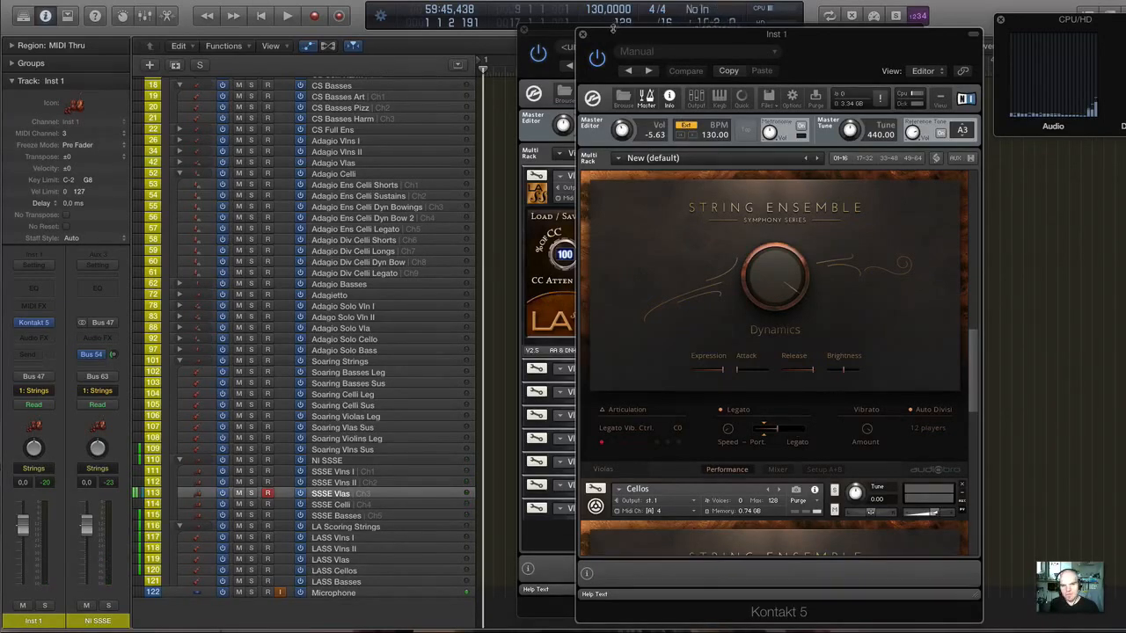
Close both Kontakt windows and select the Soaring Violins Leg and Soaring Violas Leg tracks.
click(582, 34)
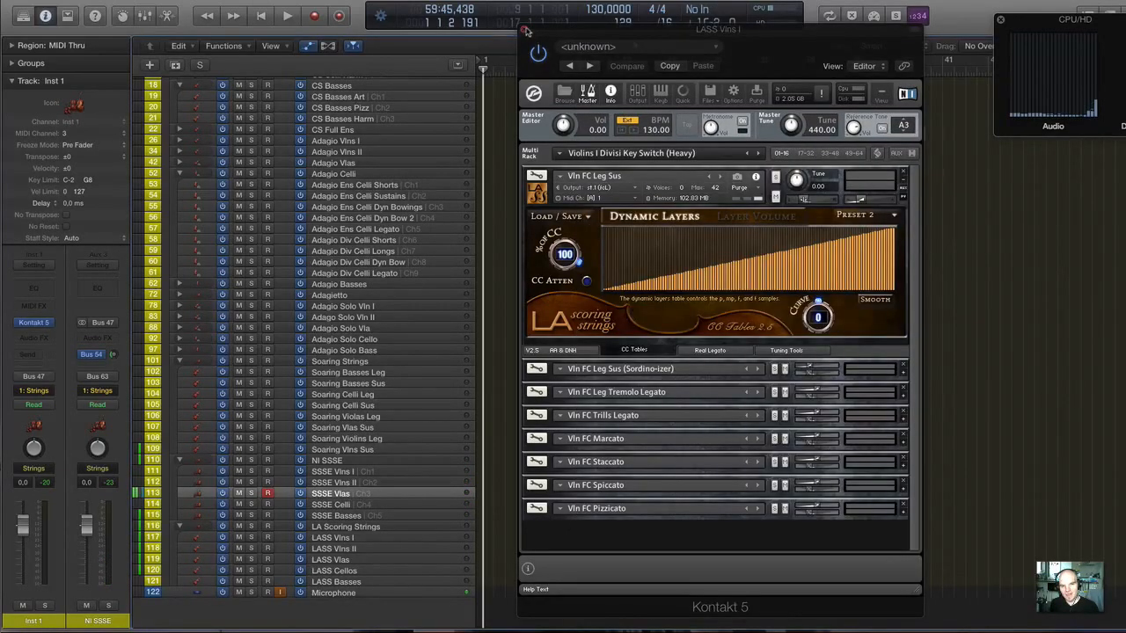
click(527, 33)
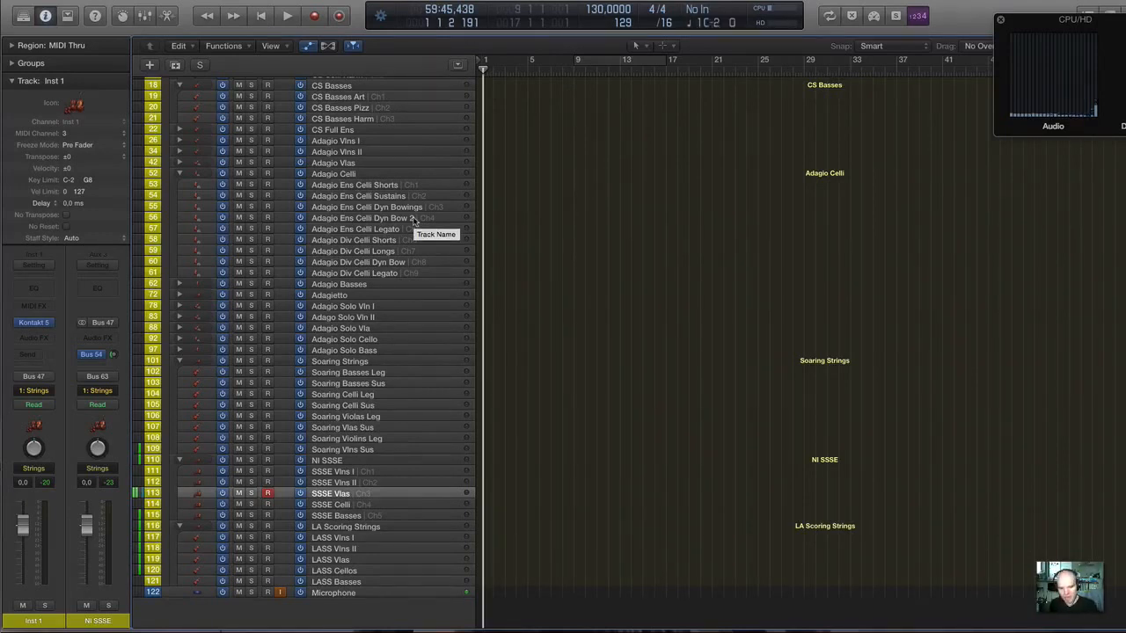
scroll(365, 402, right, 1)
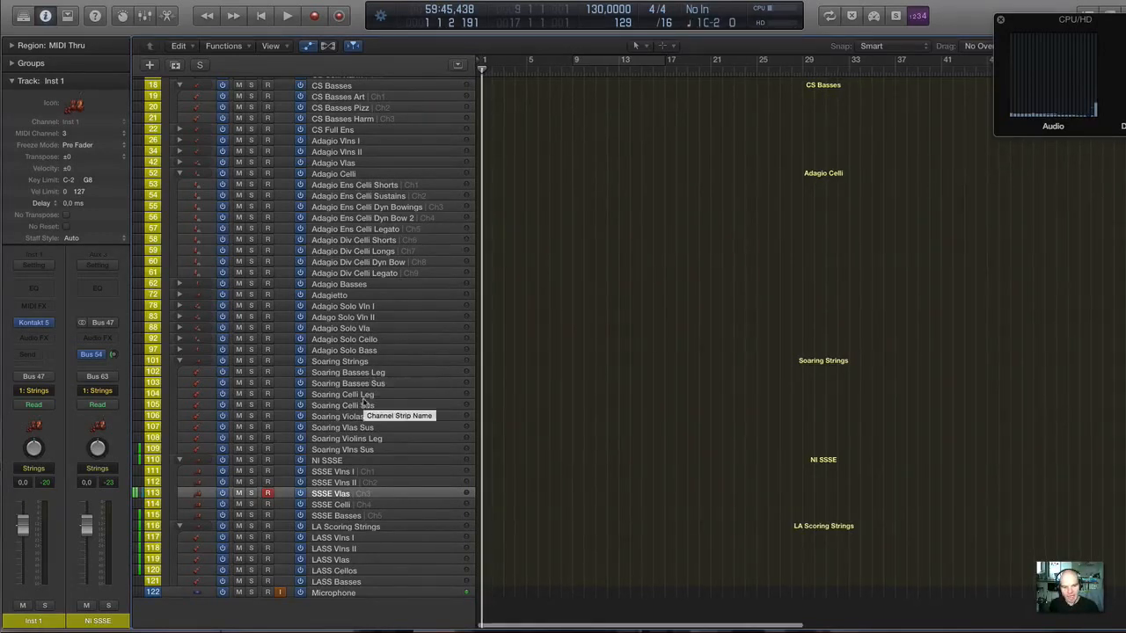
scroll(365, 402, left, 1)
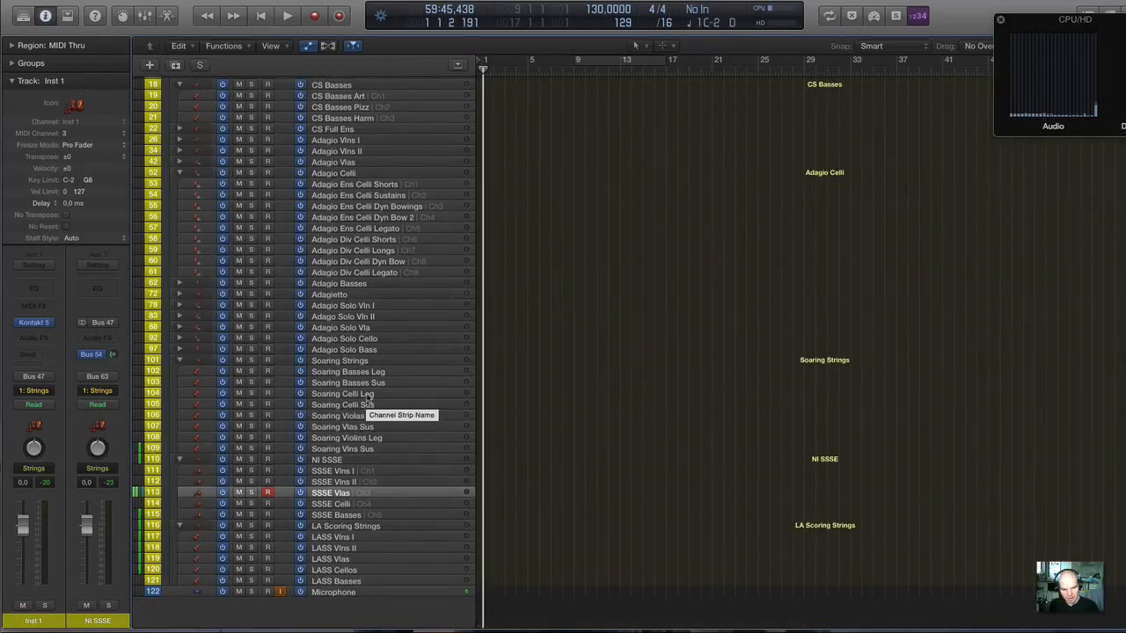
scroll(368, 400, right, 1)
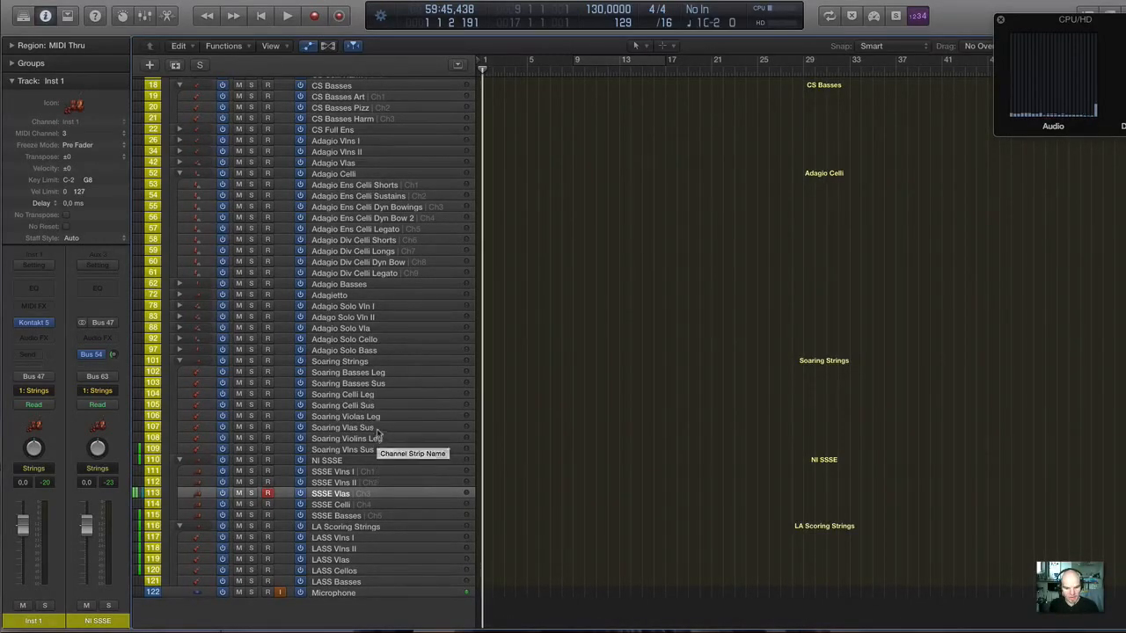
click(377, 438)
click(381, 417)
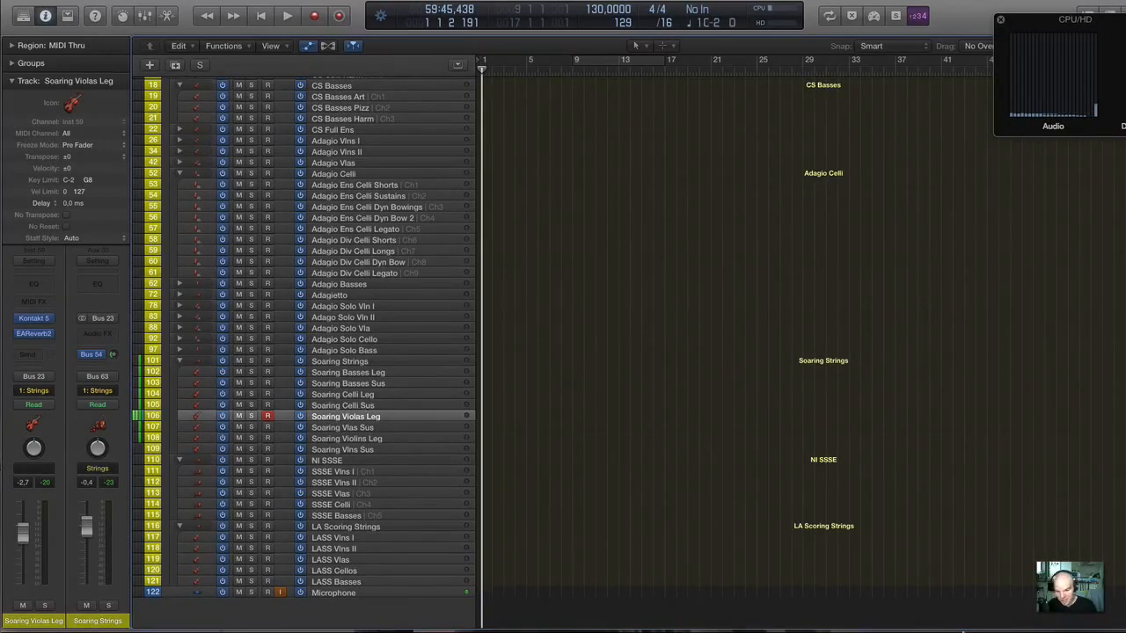
Switch to the Safari browser and read the Soaring Strings overview on the Musical Sampling product page.
mouse_move(967, 627)
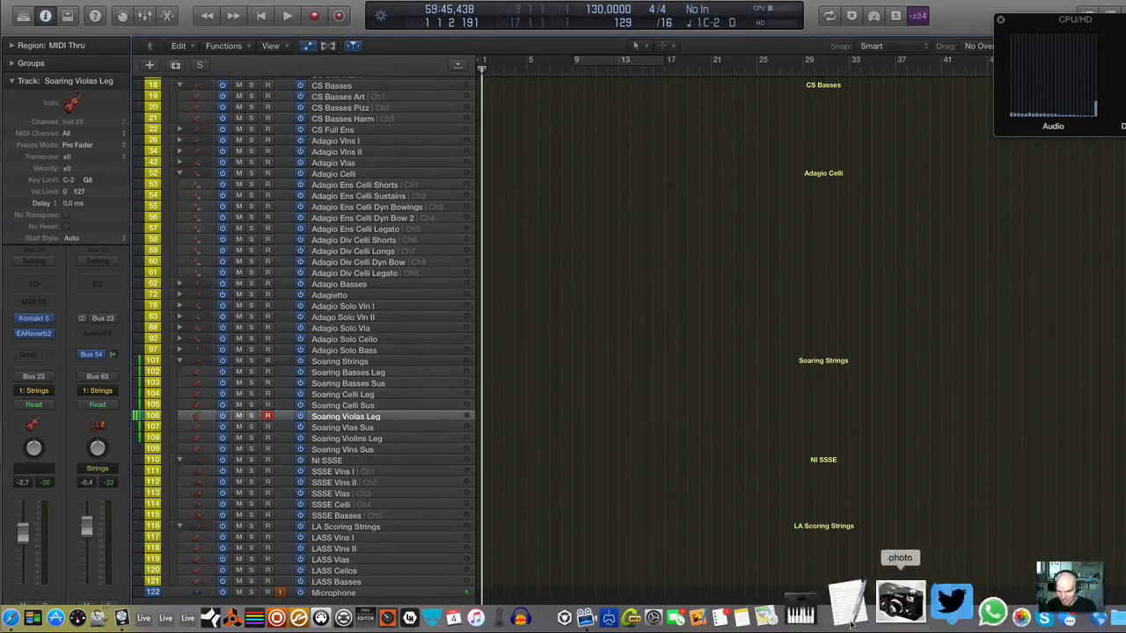
click(88, 616)
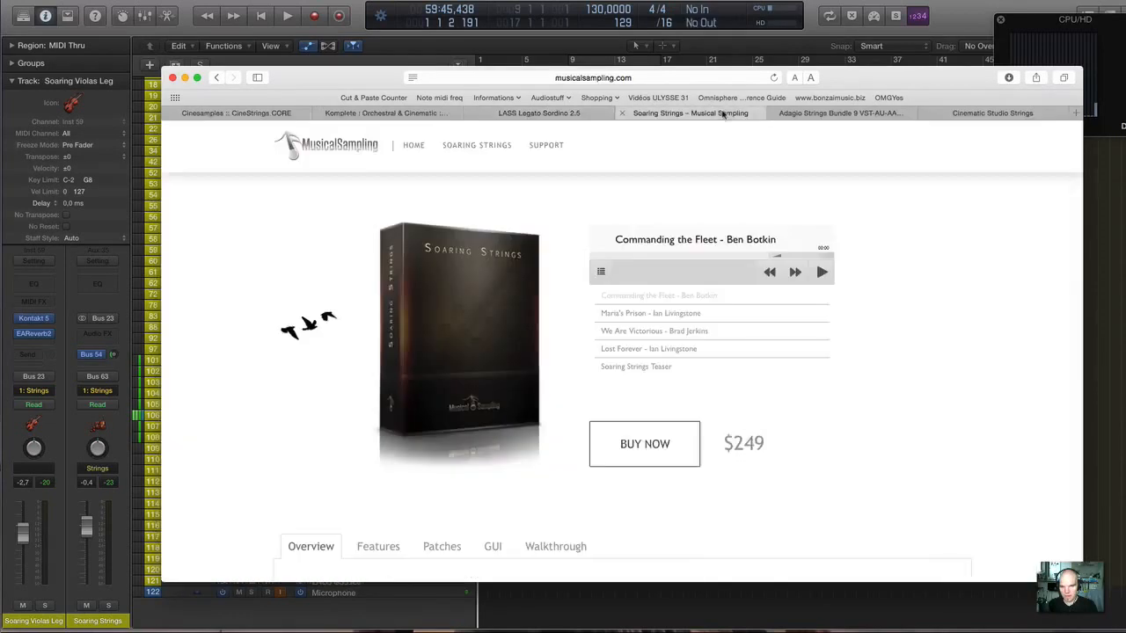
click(723, 113)
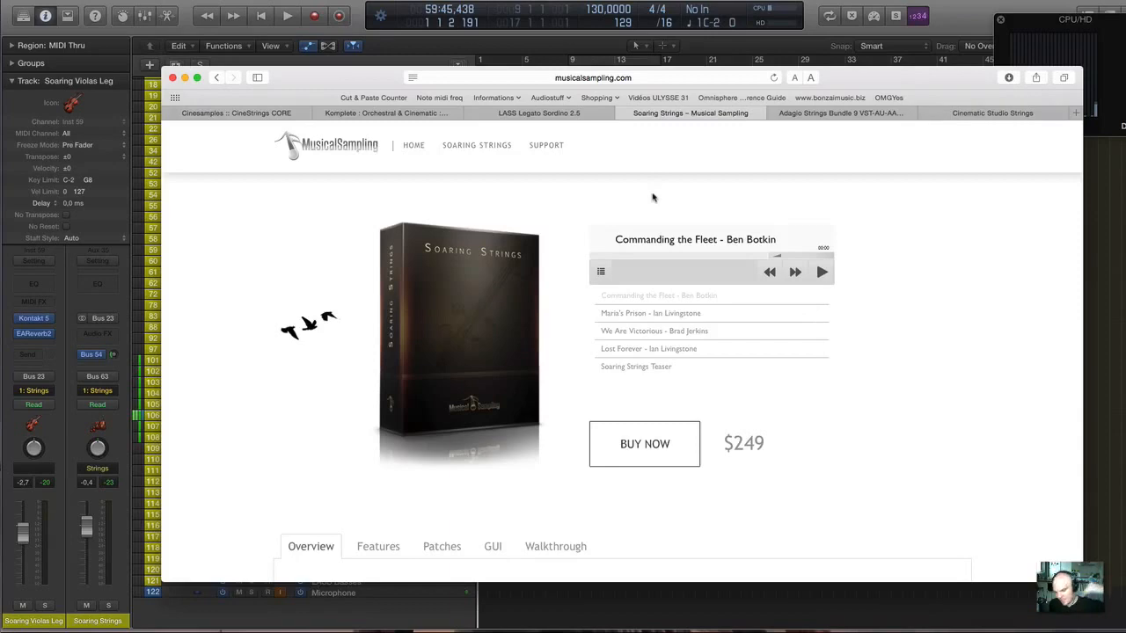
scroll(643, 370, down, 5)
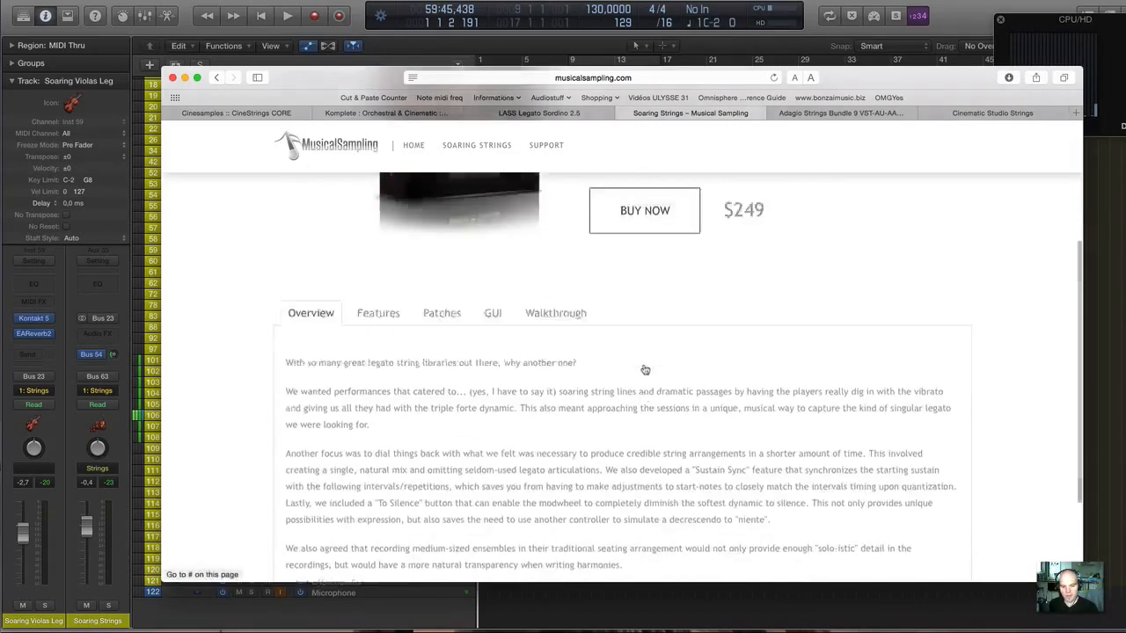
Return to Logic Pro and audition the Soaring Vlas Sus, Soaring Celli Leg and Soaring Celli Sus tracks.
scroll(644, 370, up, 3)
scroll(643, 370, up, 3)
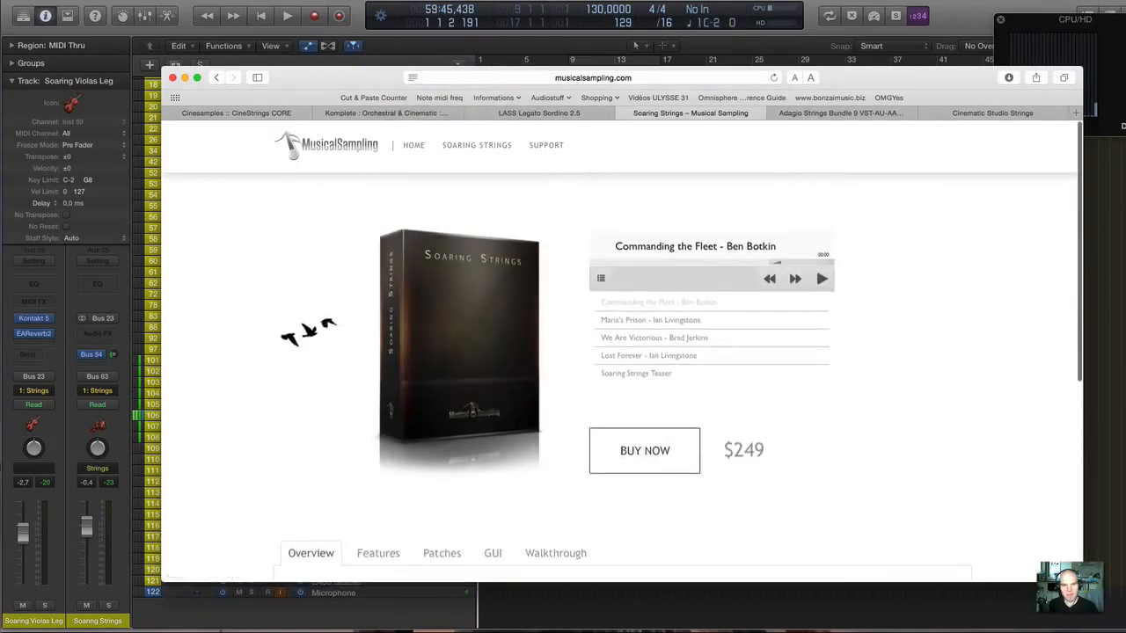
click(410, 3)
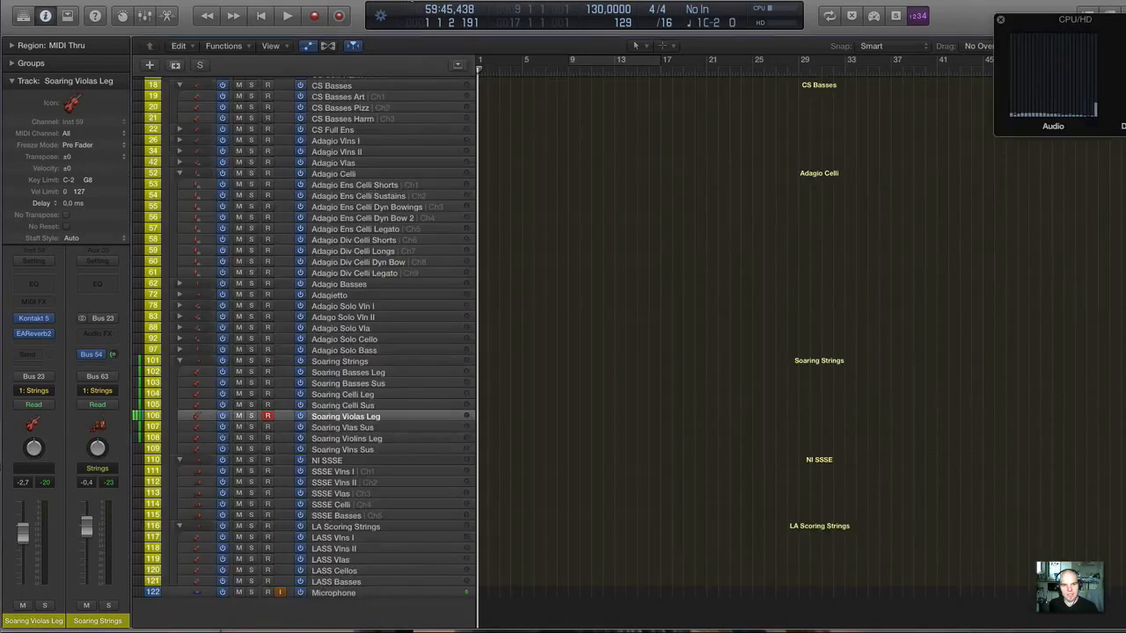
click(372, 428)
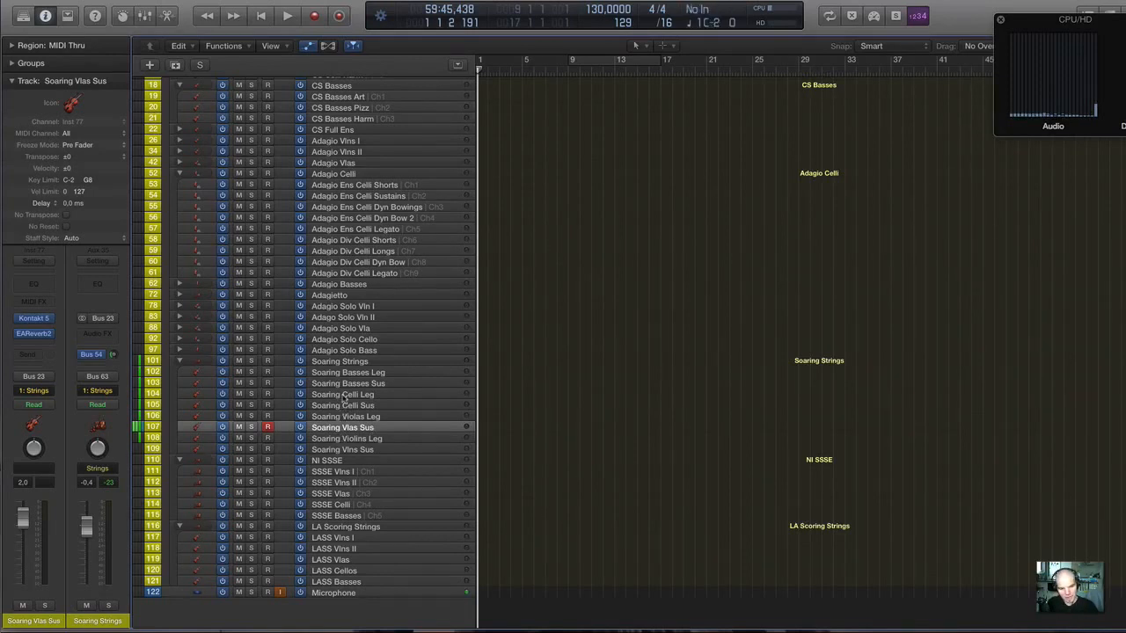
click(343, 395)
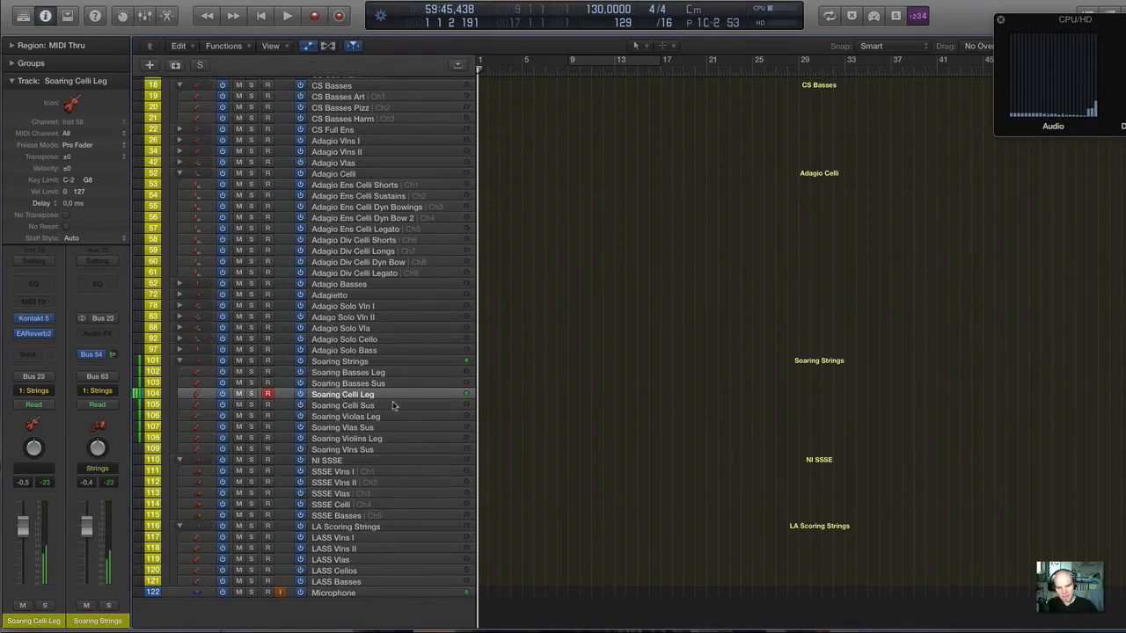
click(374, 407)
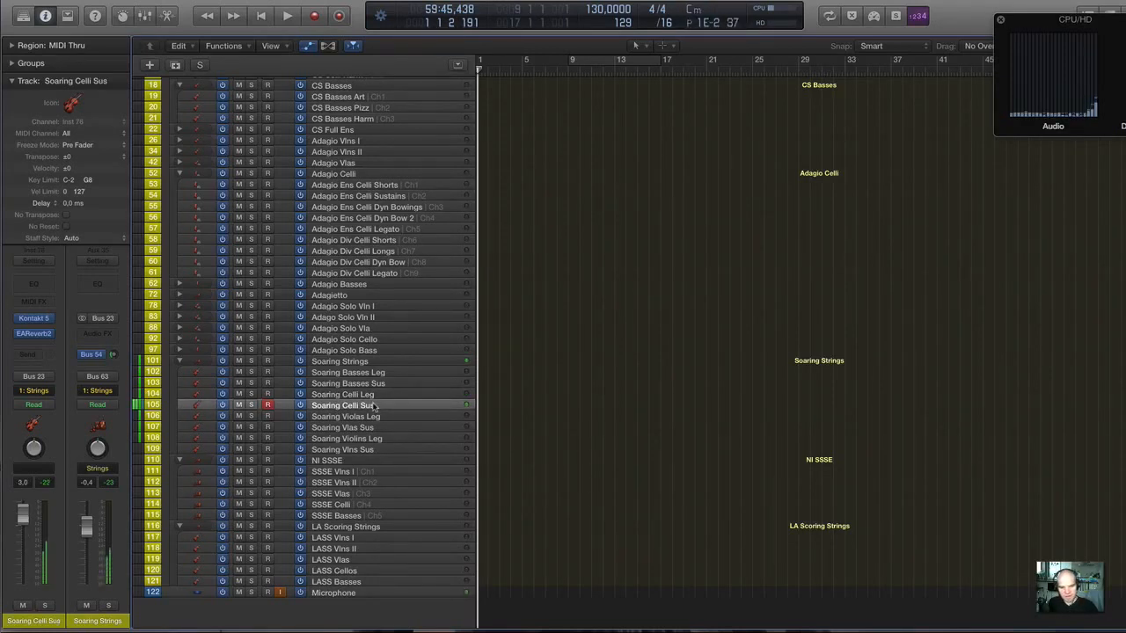
scroll(374, 407, left, 1)
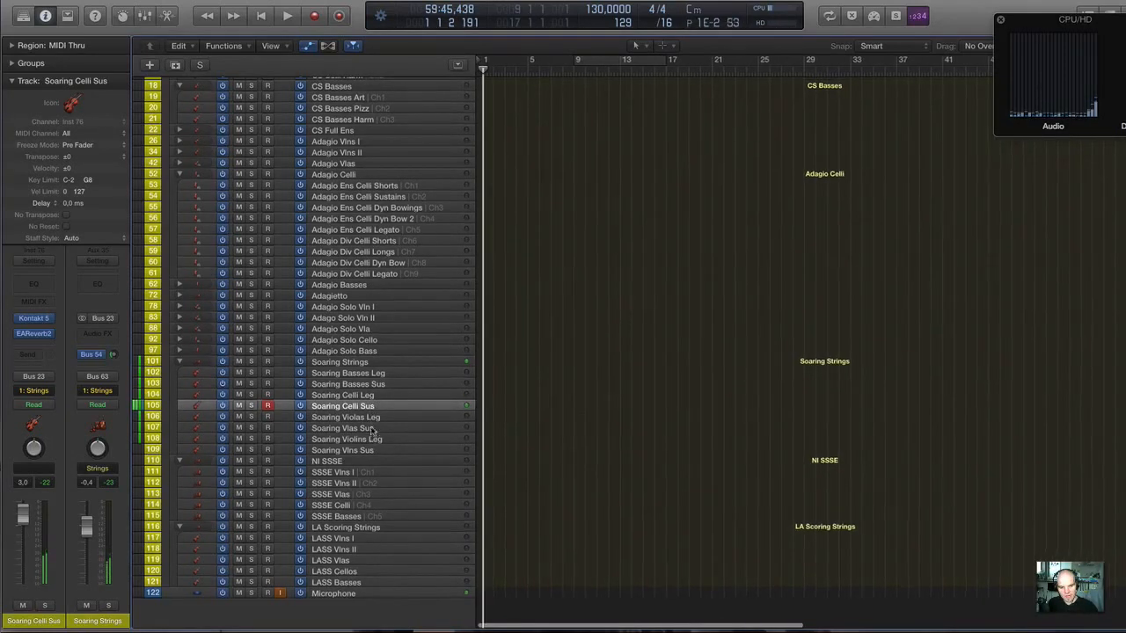
Compare the Soaring Violas Leg and Soaring Celli Sus tracks by alternating between them.
click(375, 419)
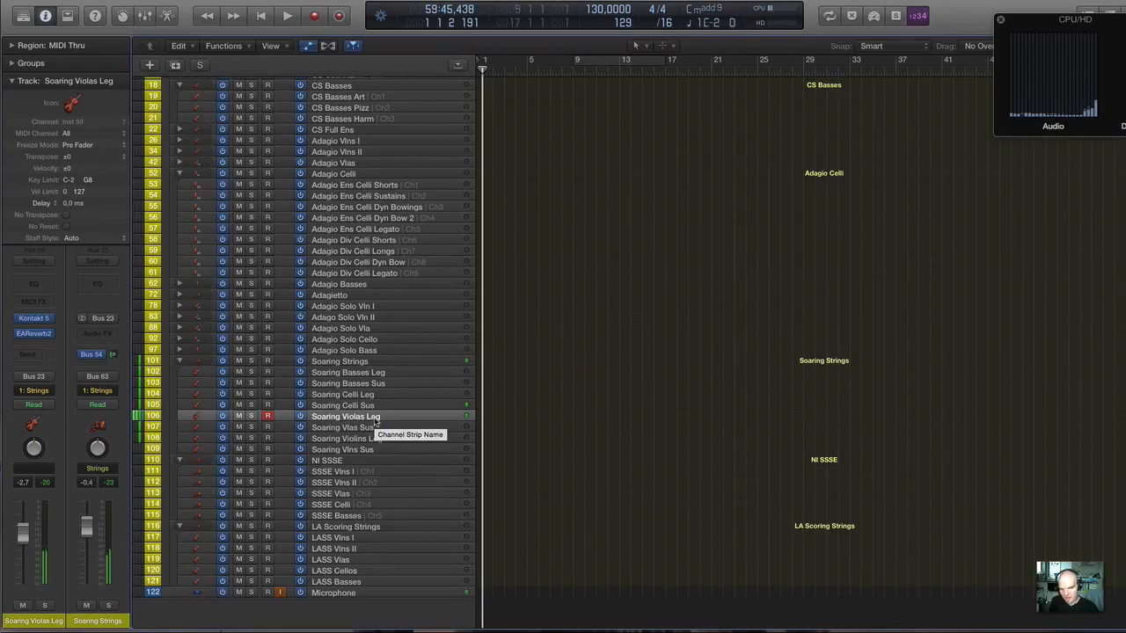
click(376, 407)
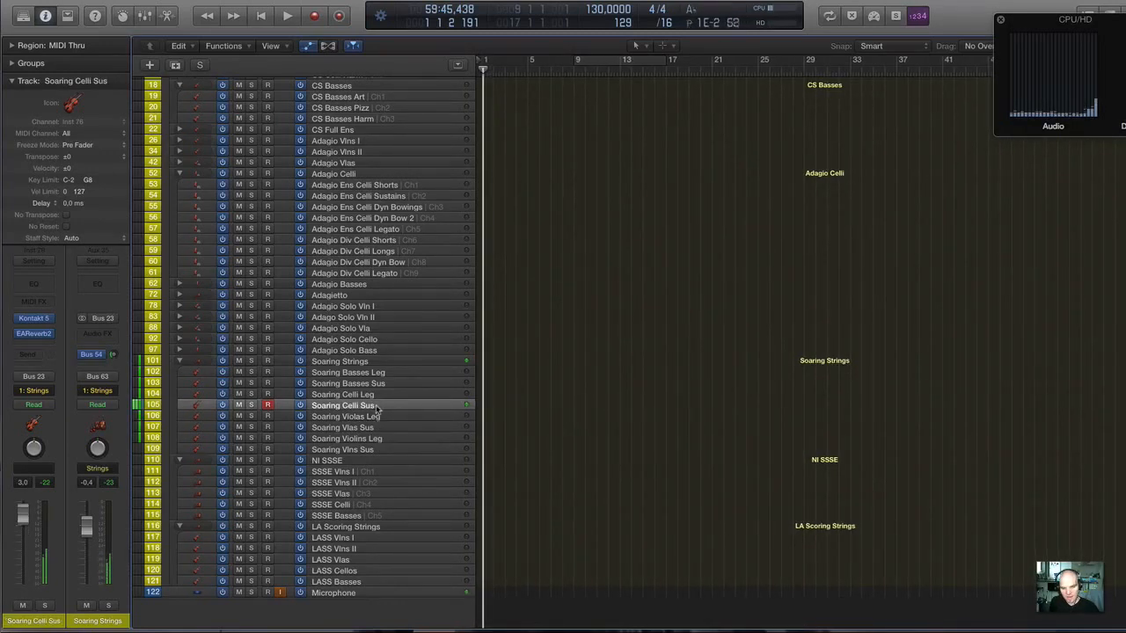
click(371, 418)
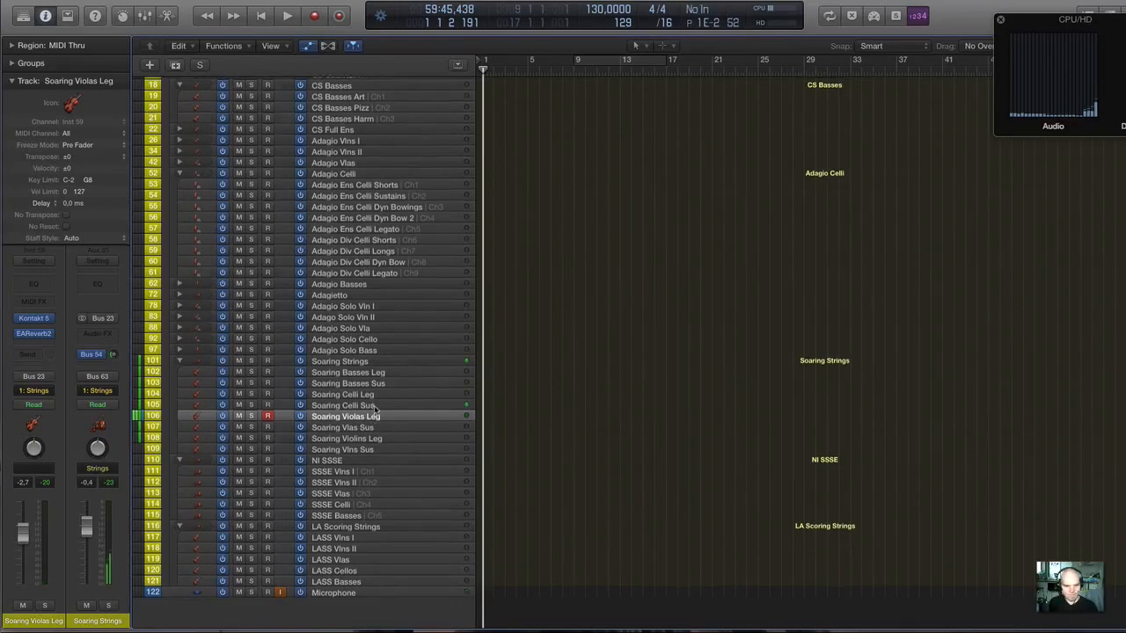
click(374, 407)
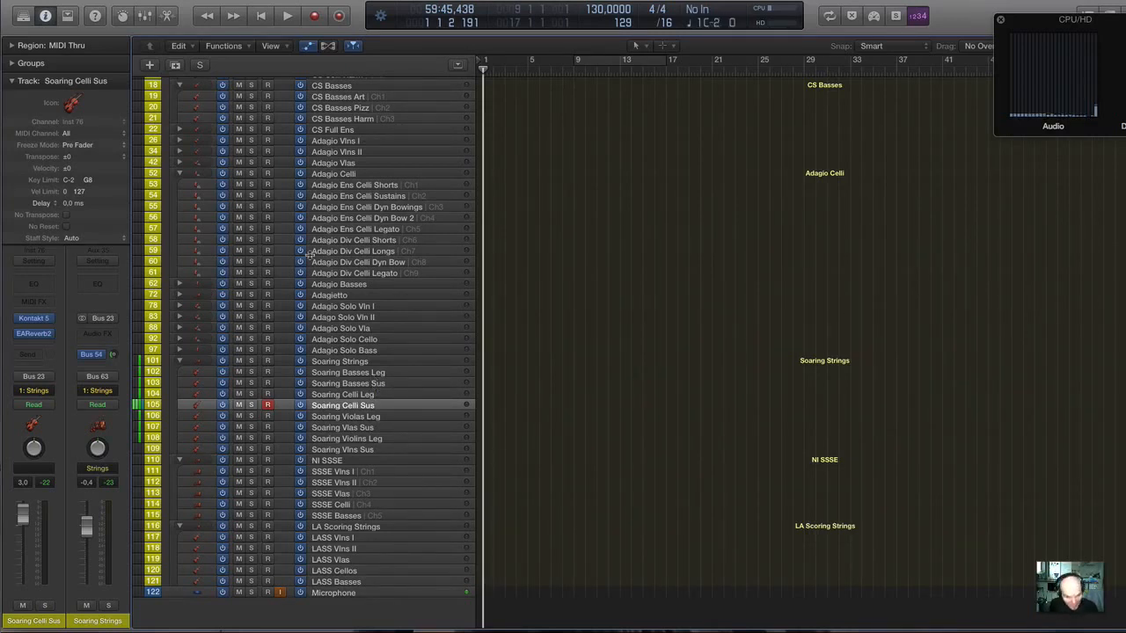
Switch to Safari and skim the 8Dio Adagio Strings Bundle page for its price, overview and related products.
scroll(308, 254, up, 2)
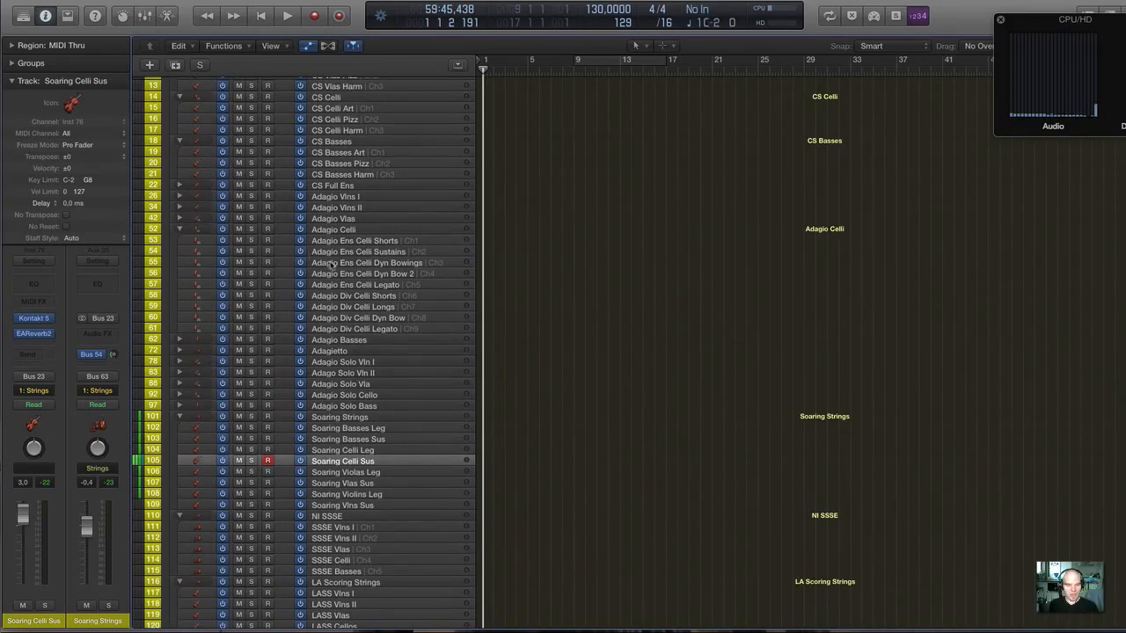
mouse_move(792, 628)
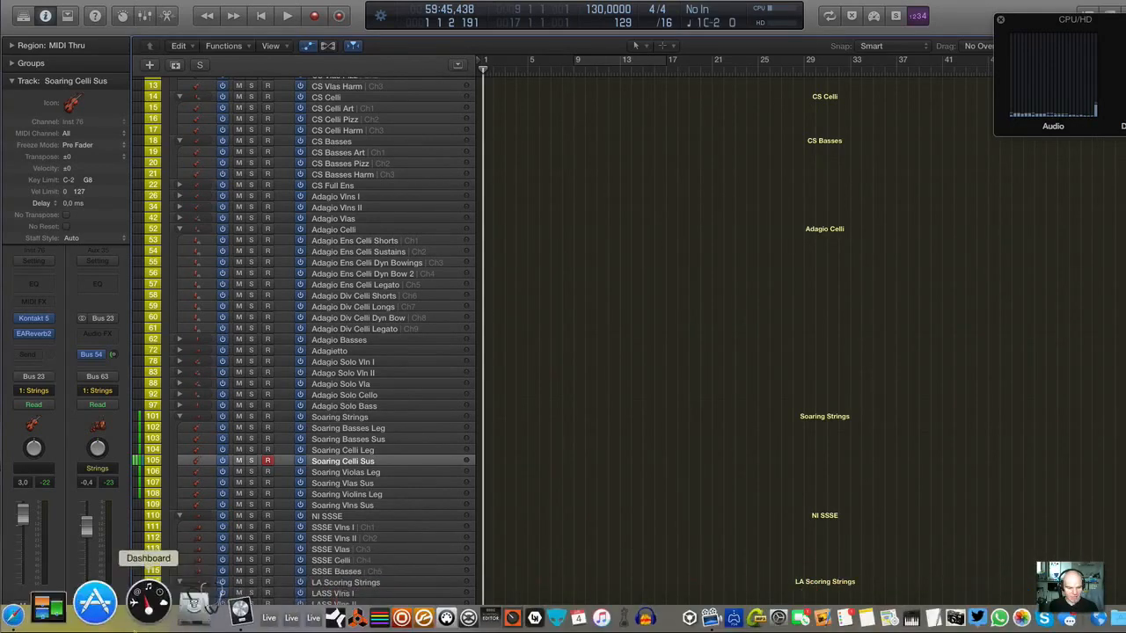
click(81, 605)
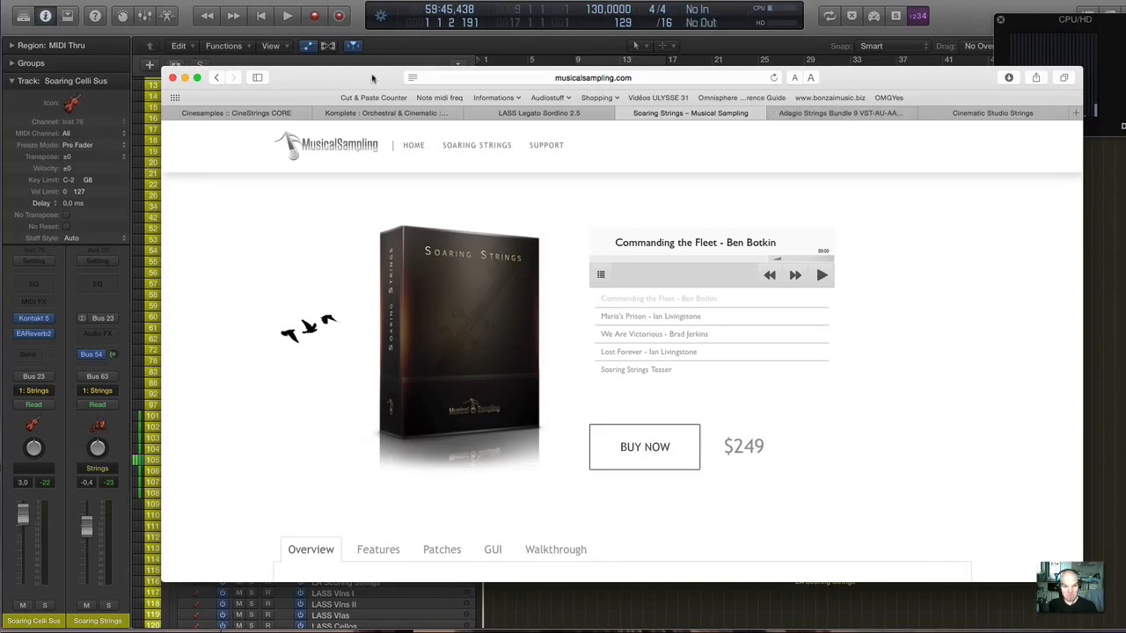
click(877, 114)
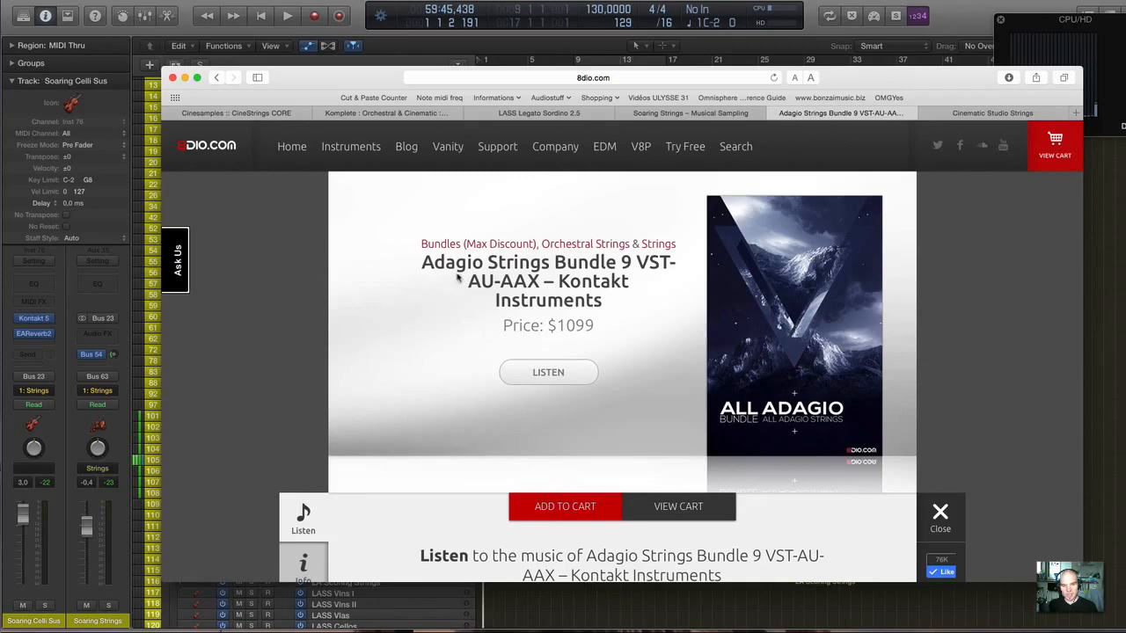
scroll(534, 265, down, 3)
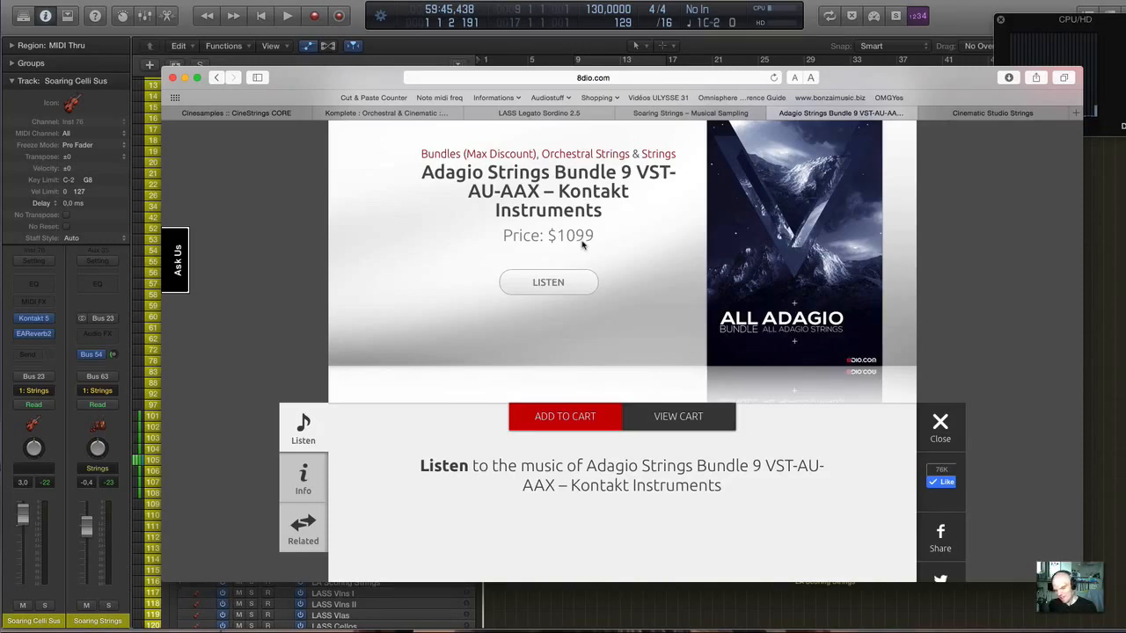
scroll(581, 245, down, 10)
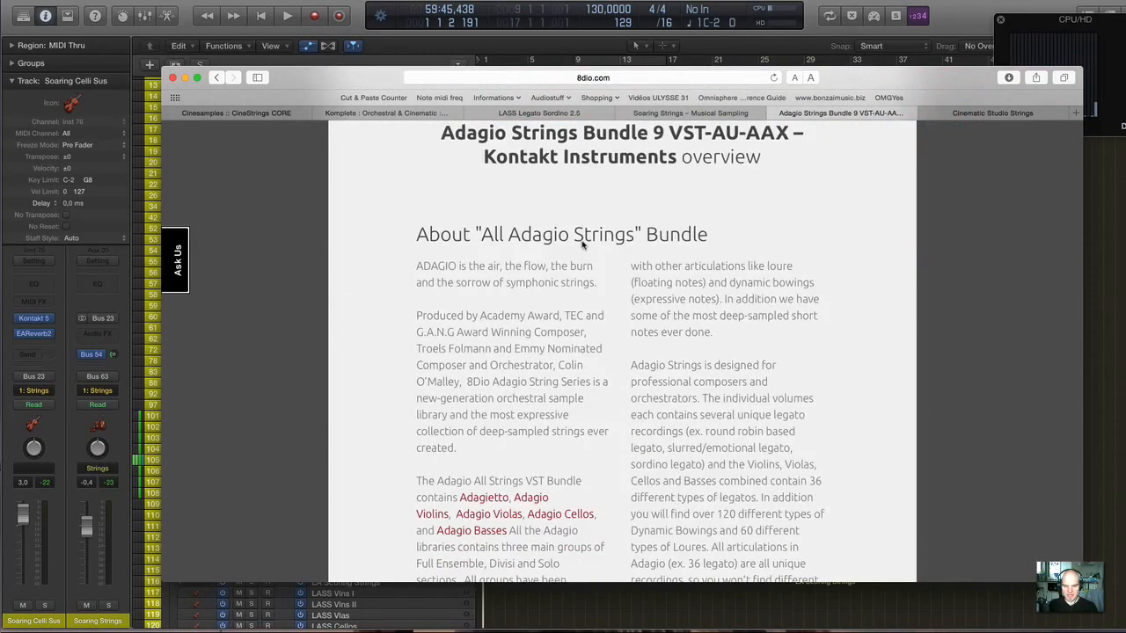
scroll(582, 246, down, 15)
scroll(581, 245, up, 5)
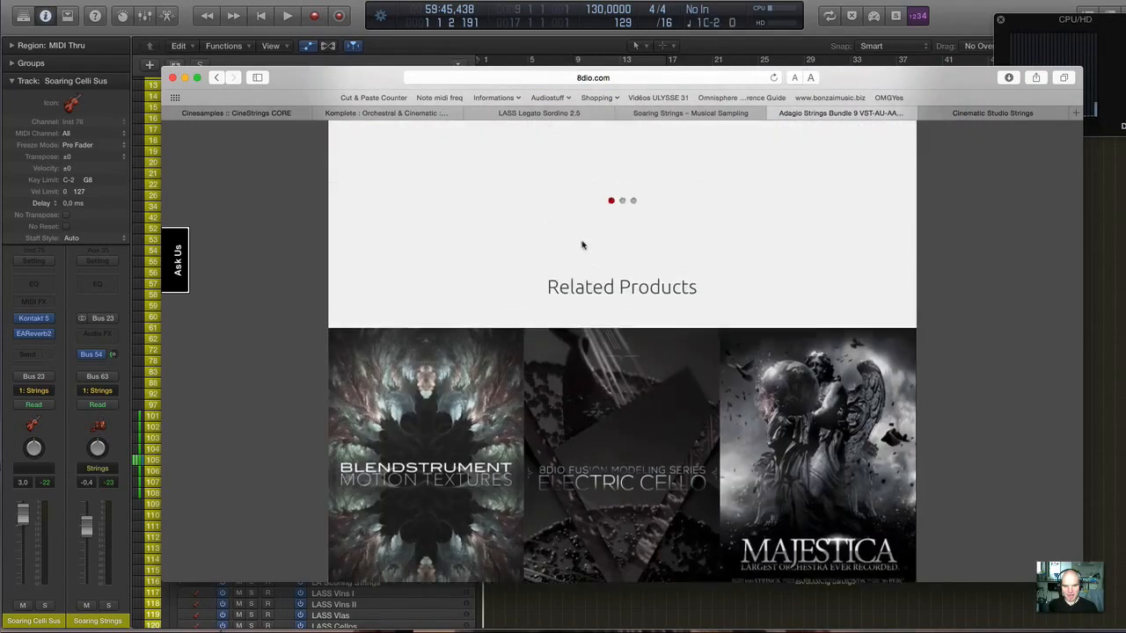
scroll(582, 246, up, 20)
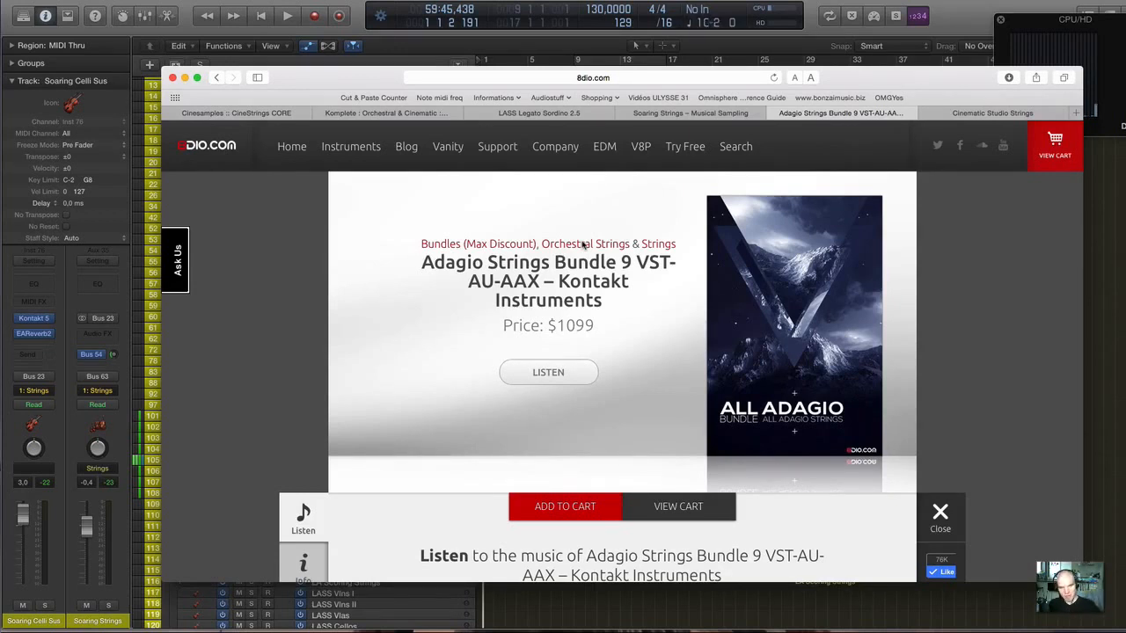
Return to Logic Pro and expand the Adagio Basses, Adagietto and Adagio Solo Vln I track stacks.
key(super+Tab)
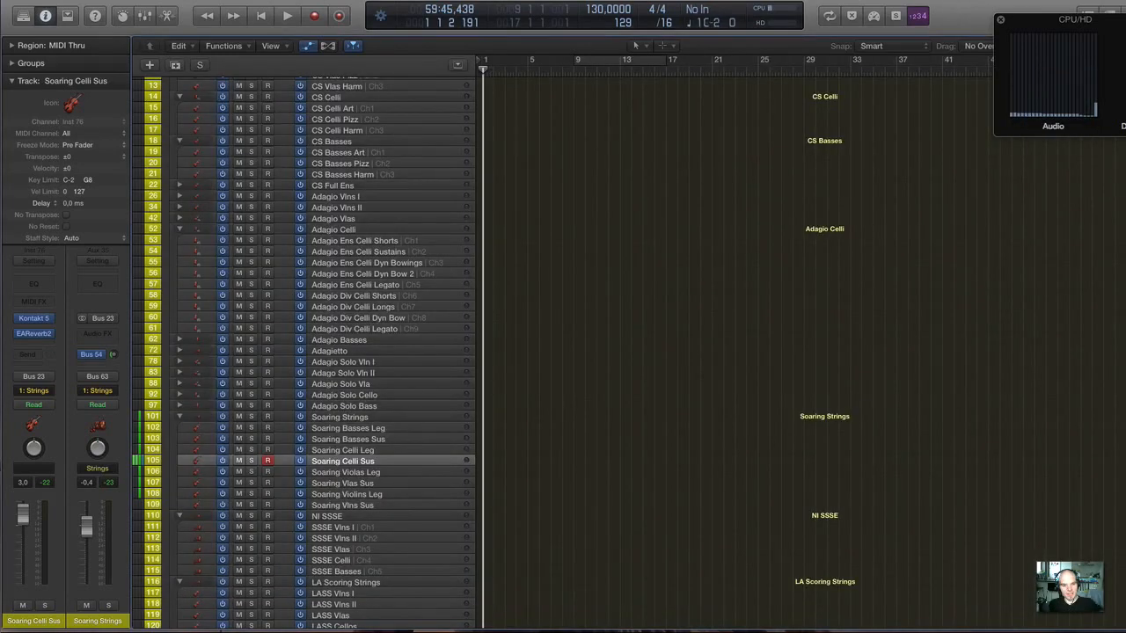
scroll(332, 183, down, 1)
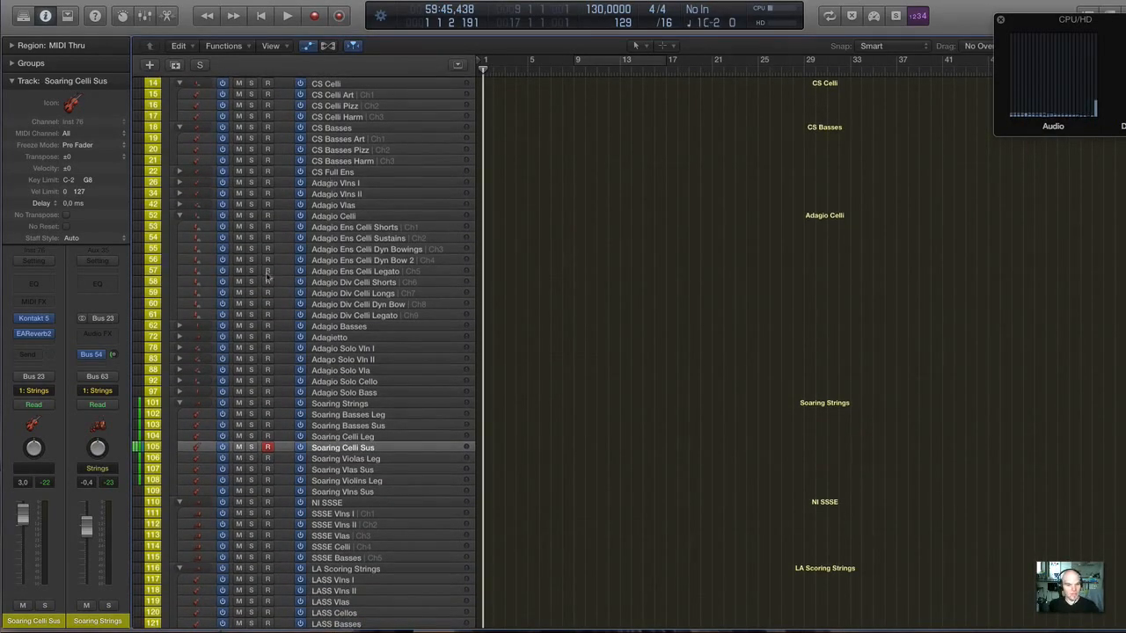
click(179, 326)
click(178, 440)
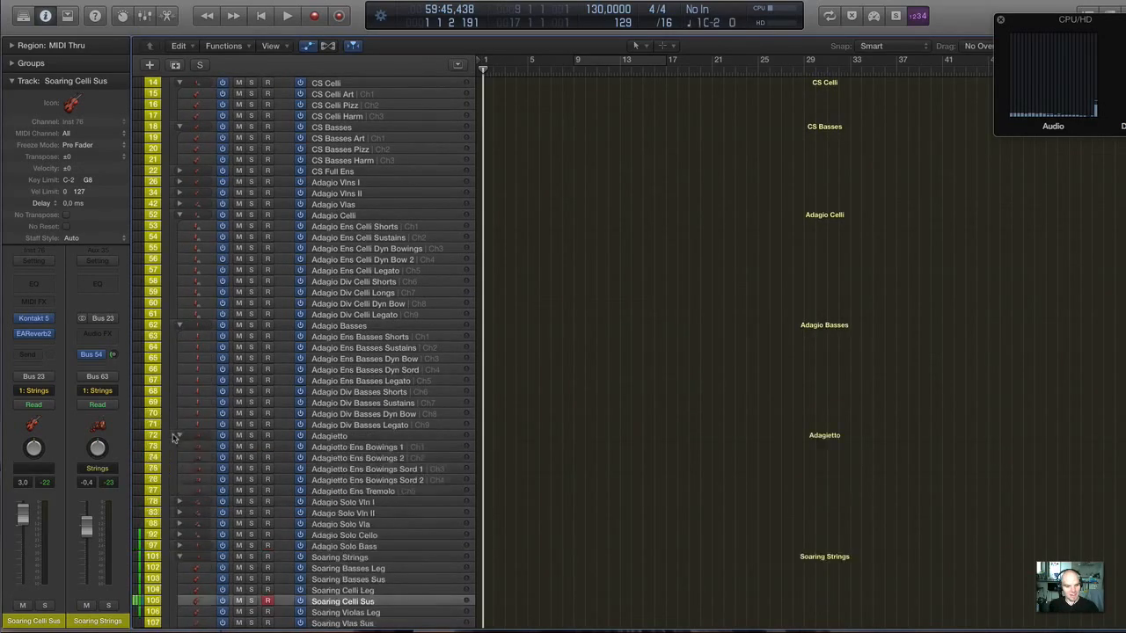
click(179, 494)
scroll(179, 494, down, 4)
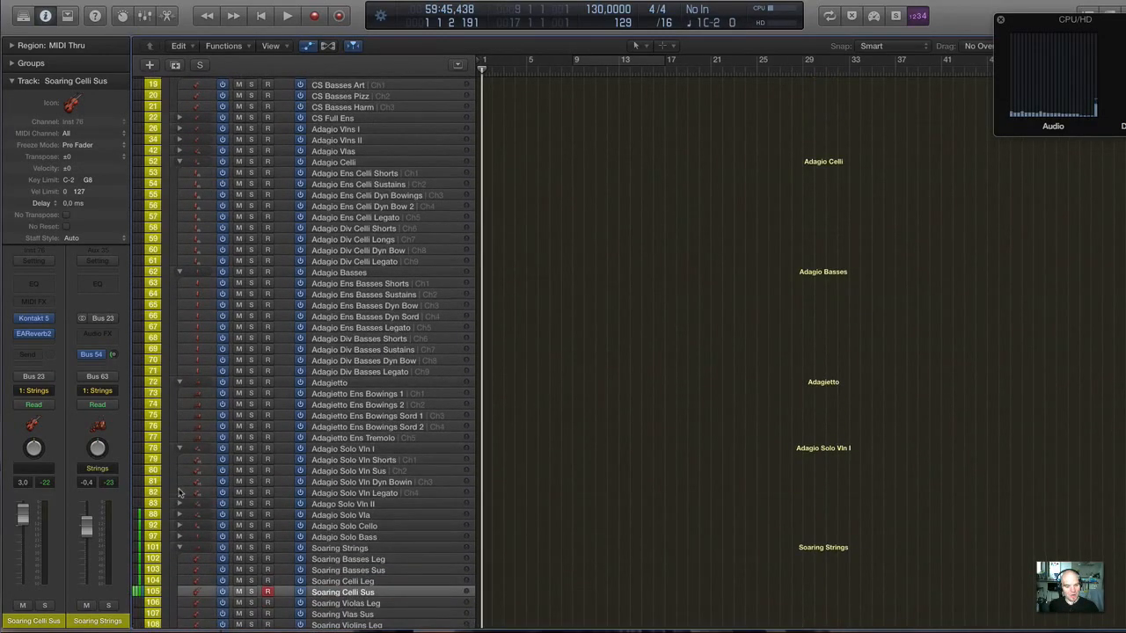
Expand the remaining Adagio solo track stacks: Solo Vln II, Solo Vla, Solo Cello and Solo Bass.
click(179, 506)
scroll(178, 506, down, 4)
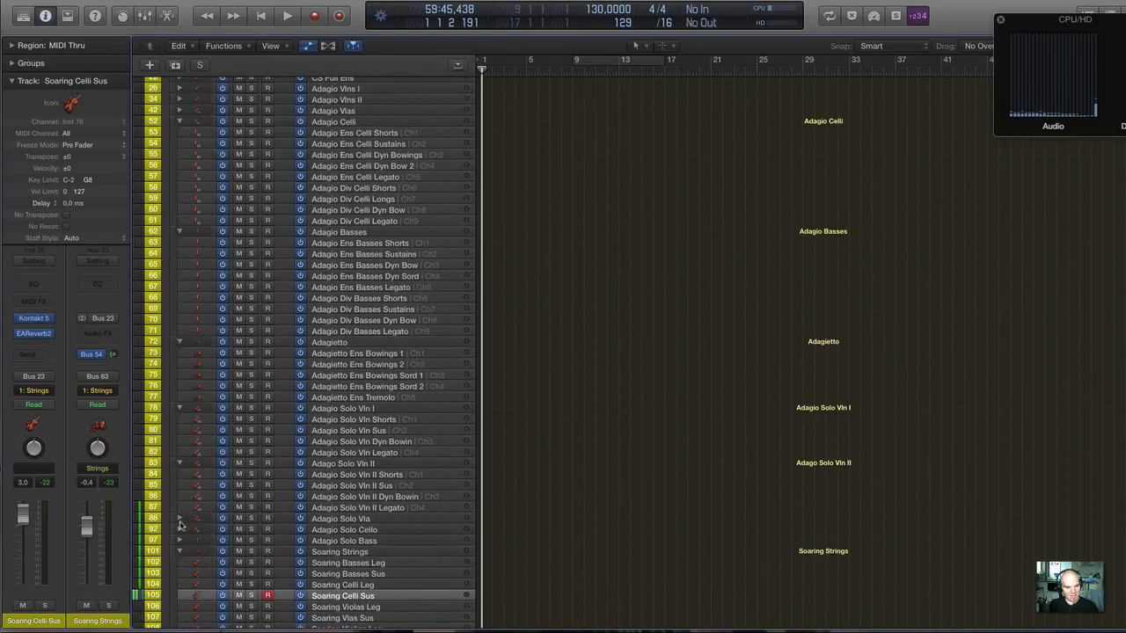
click(179, 519)
scroll(178, 517, down, 3)
click(179, 512)
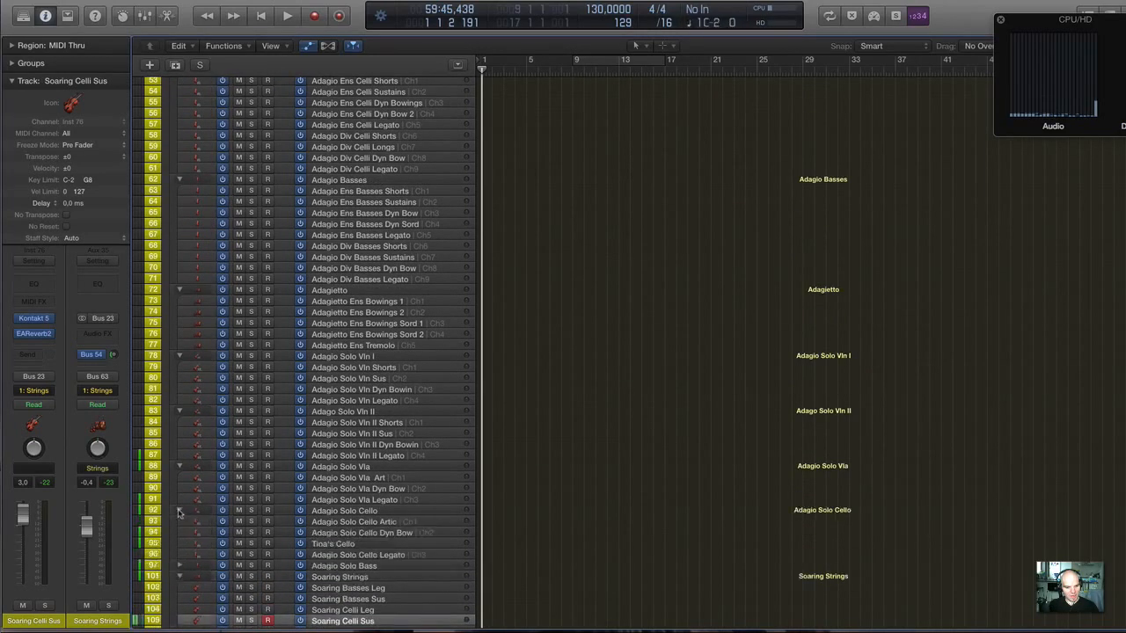
scroll(178, 512, down, 3)
click(179, 493)
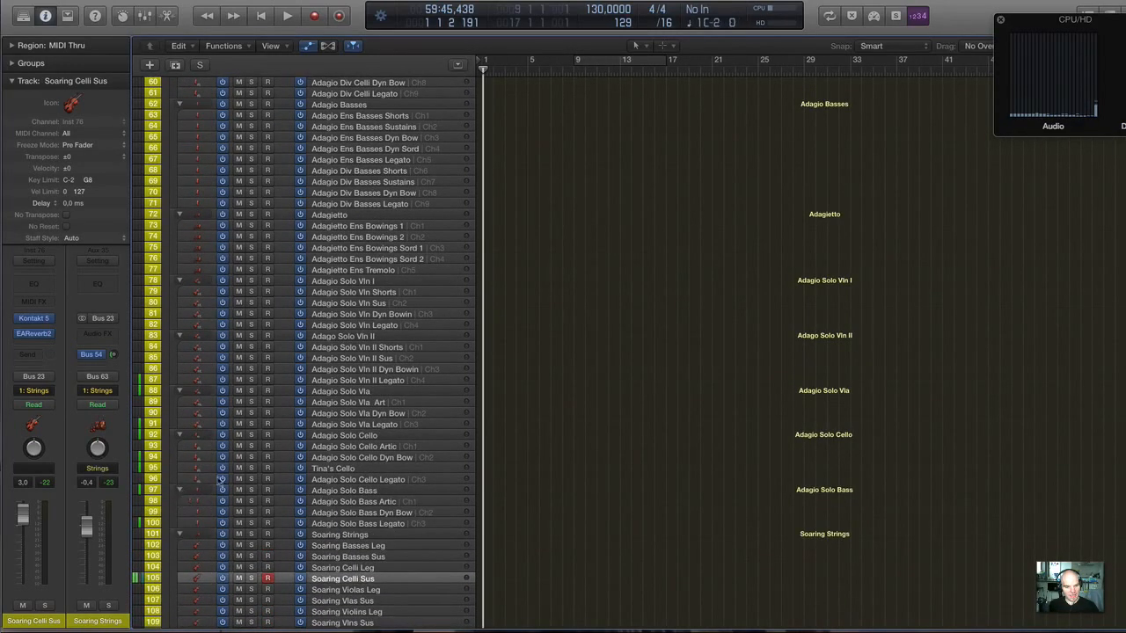
Expand the Adagio Vlns I track stack and open the Kontakt instrument of its Adagio Ens Vlns I Shorts track.
scroll(224, 475, down, 6)
scroll(225, 475, up, 8)
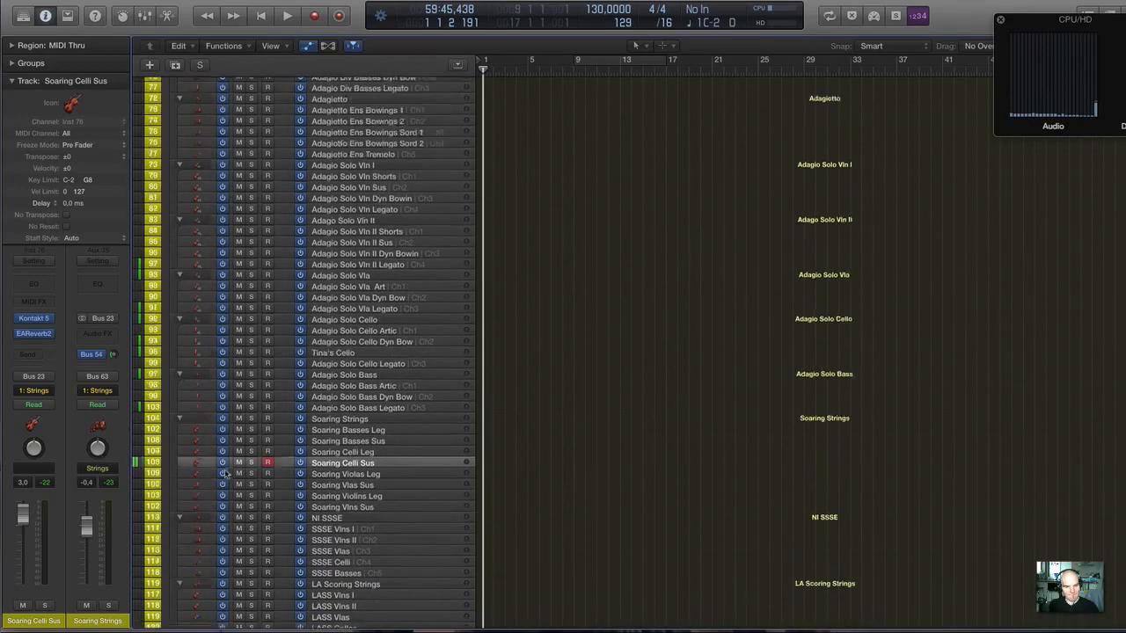
scroll(340, 326, up, 3)
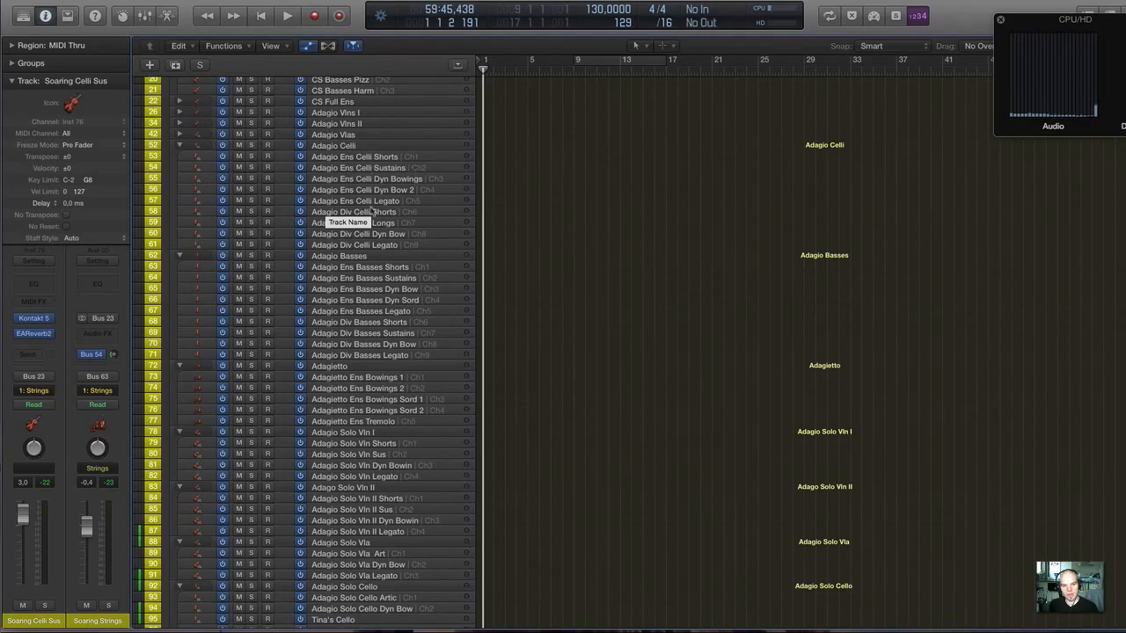
scroll(354, 363, down, 2)
scroll(353, 361, down, 2)
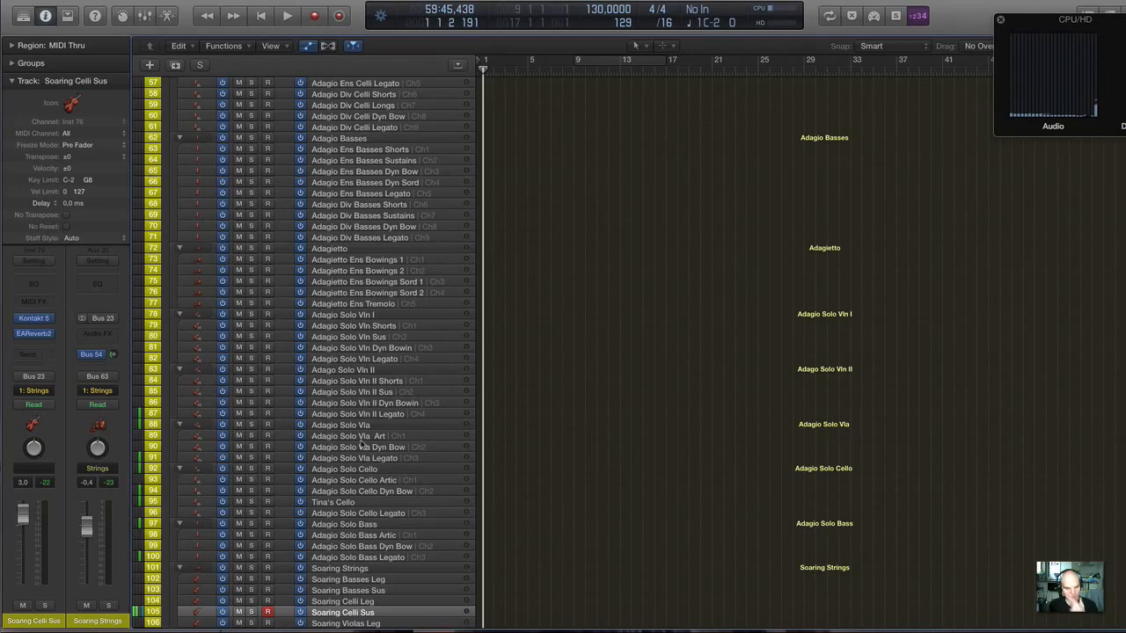
scroll(349, 368, up, 10)
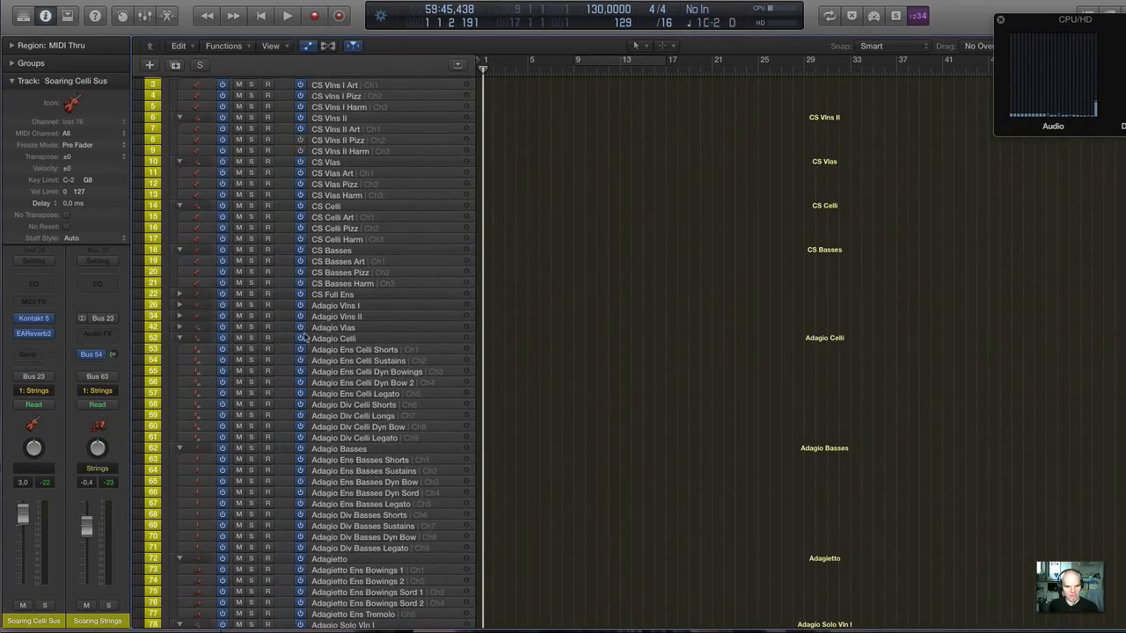
click(179, 305)
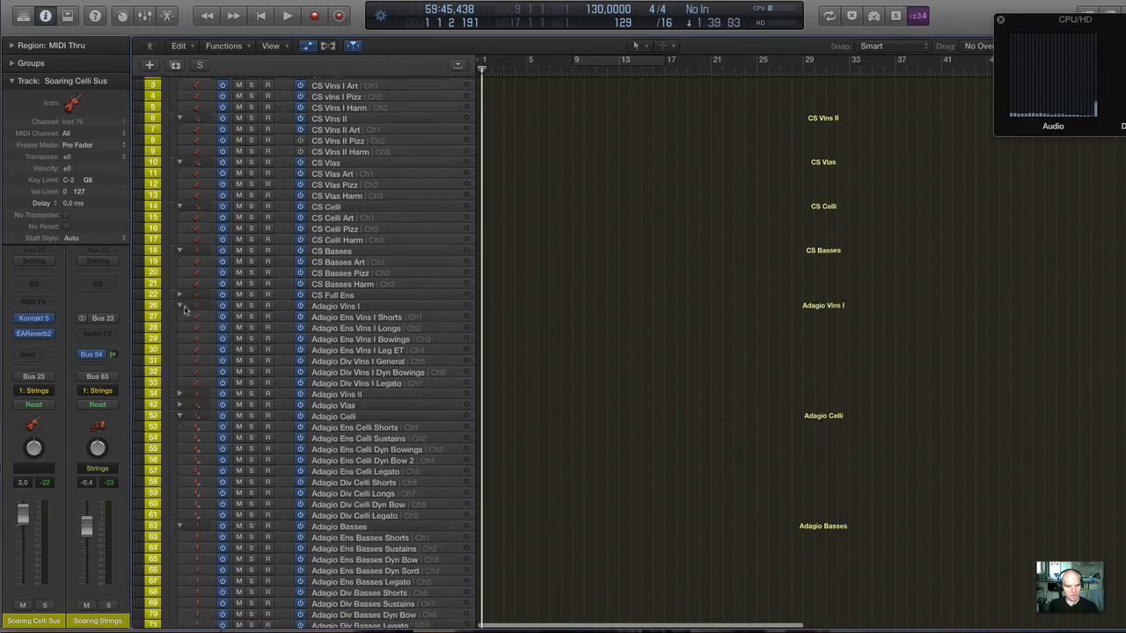
click(374, 319)
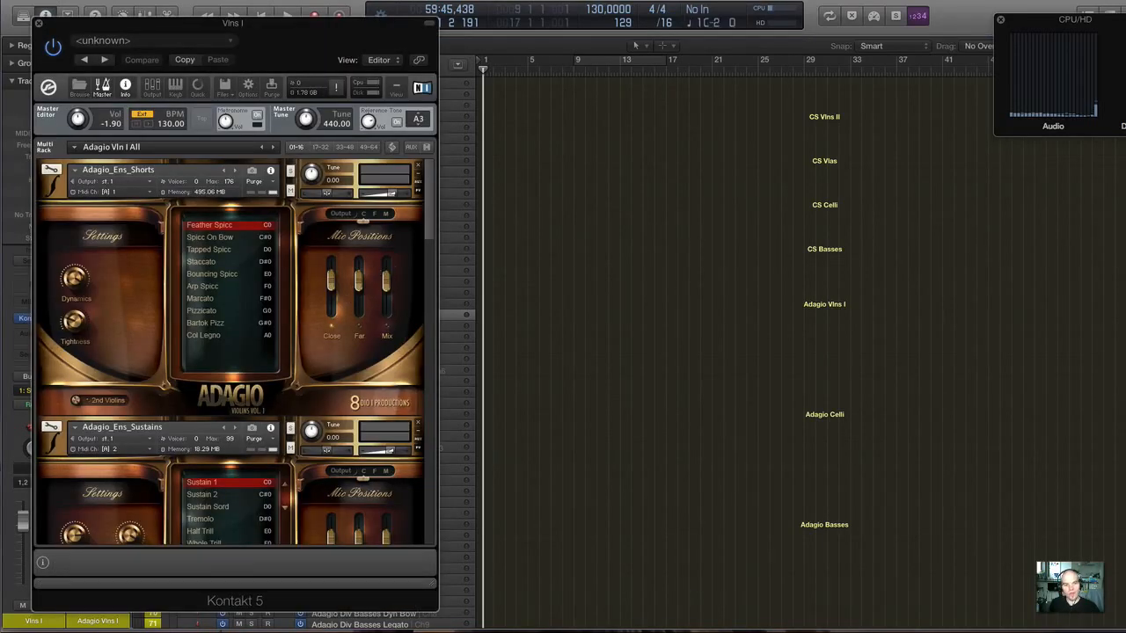
Move the Kontakt window clear of the channel strips and examine the articulation lists of the Adagio violin ensemble patches.
drag(195, 22, 454, 6)
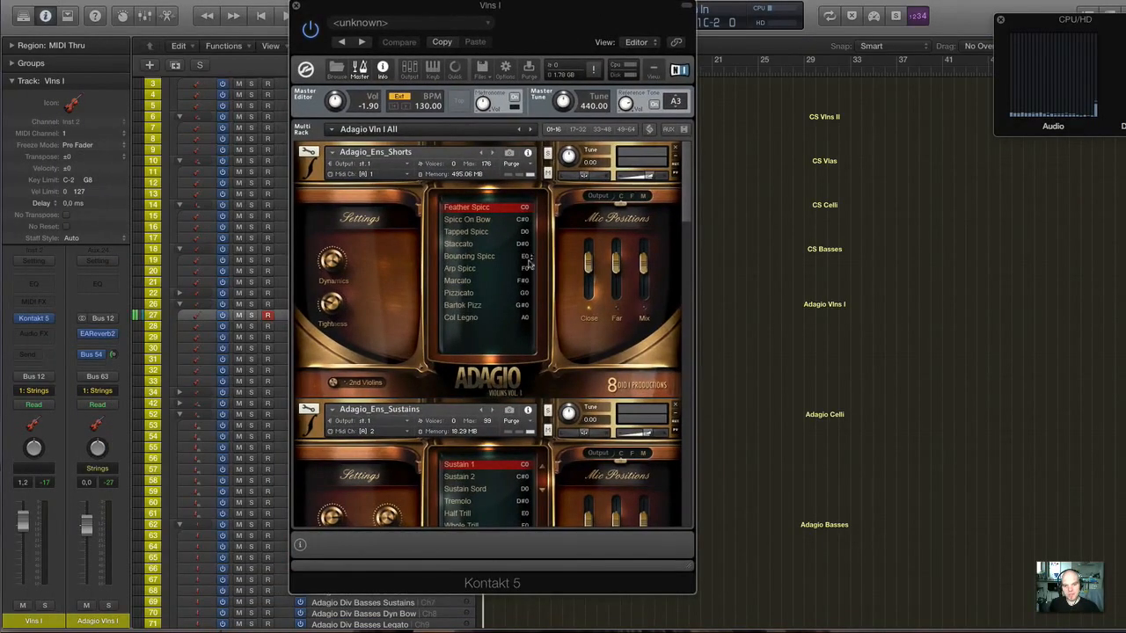
scroll(625, 307, down, 10)
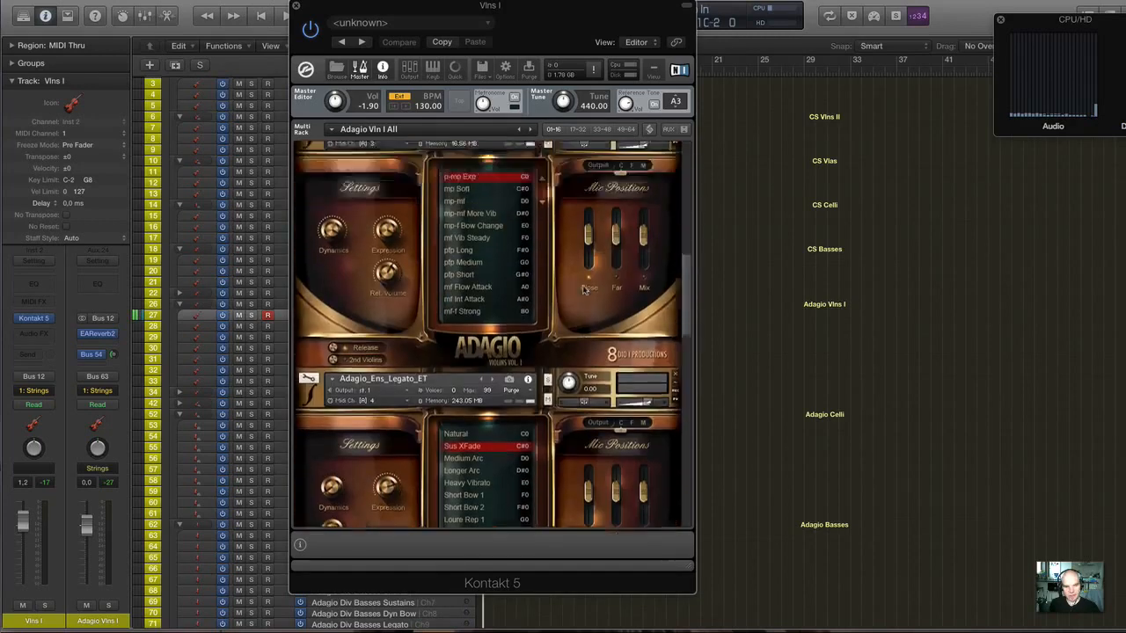
scroll(583, 290, up, 5)
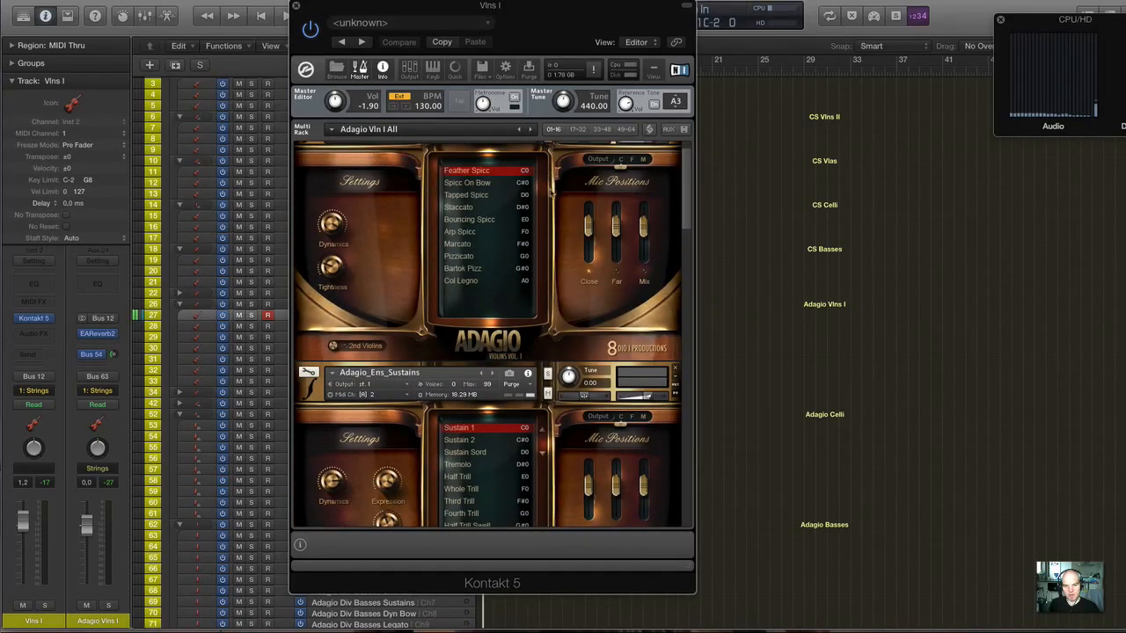
scroll(567, 228, up, 1)
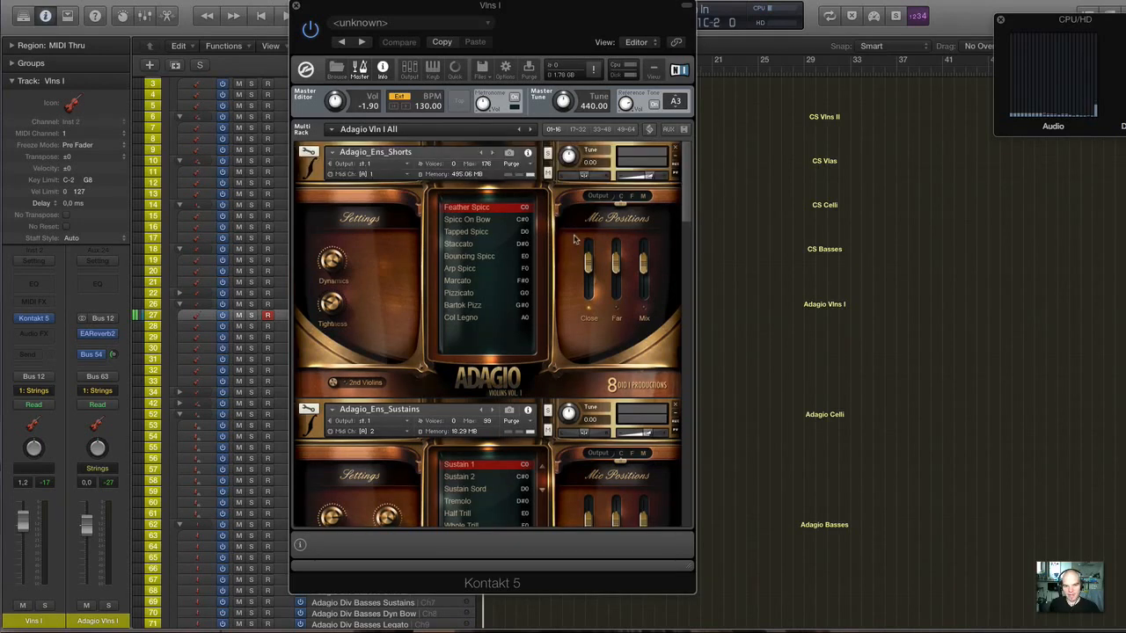
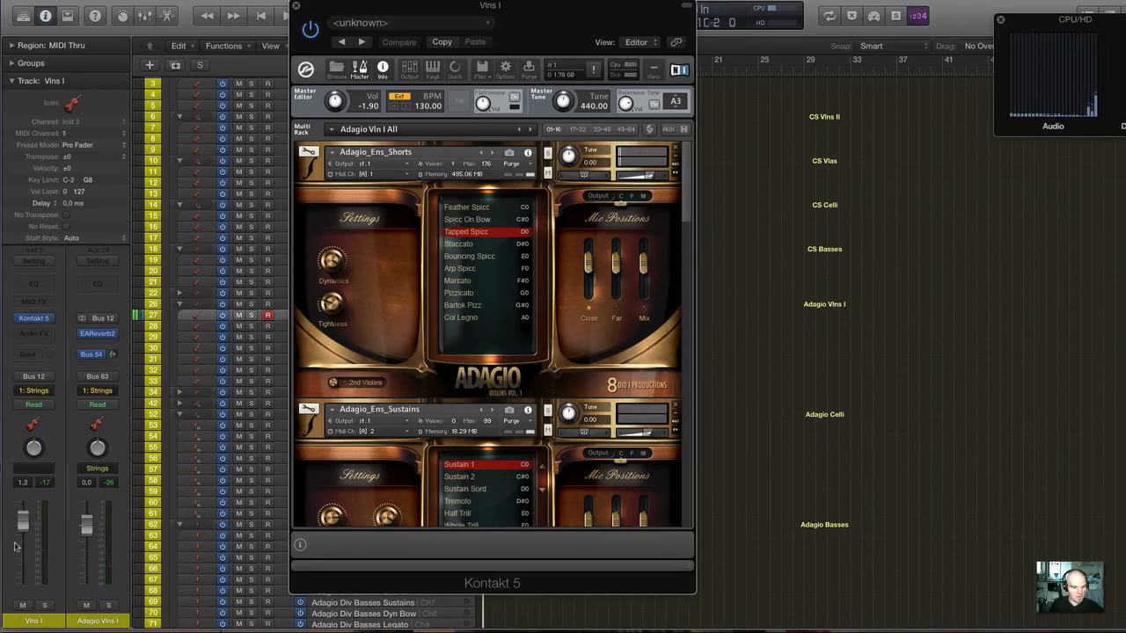
Raise the Vlns I channel volume to 6.0 and switch Adagio_Ens_Shorts through the Staccato, Marcato, Pizzicato and Feather Spicc articulations.
drag(15, 548, 14, 528)
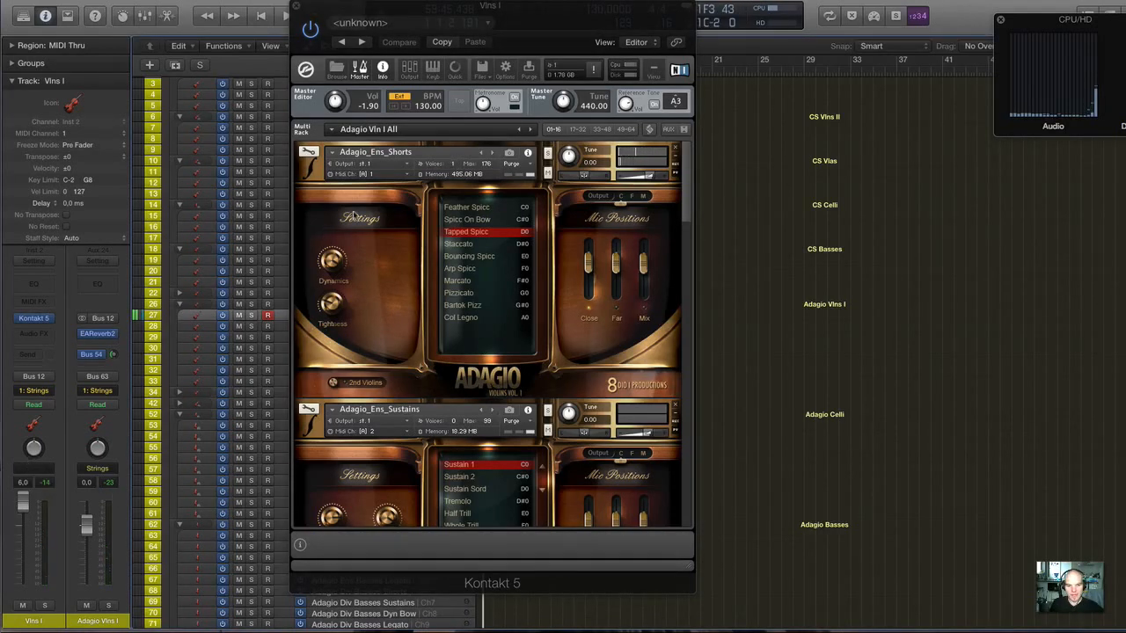
click(461, 246)
click(460, 245)
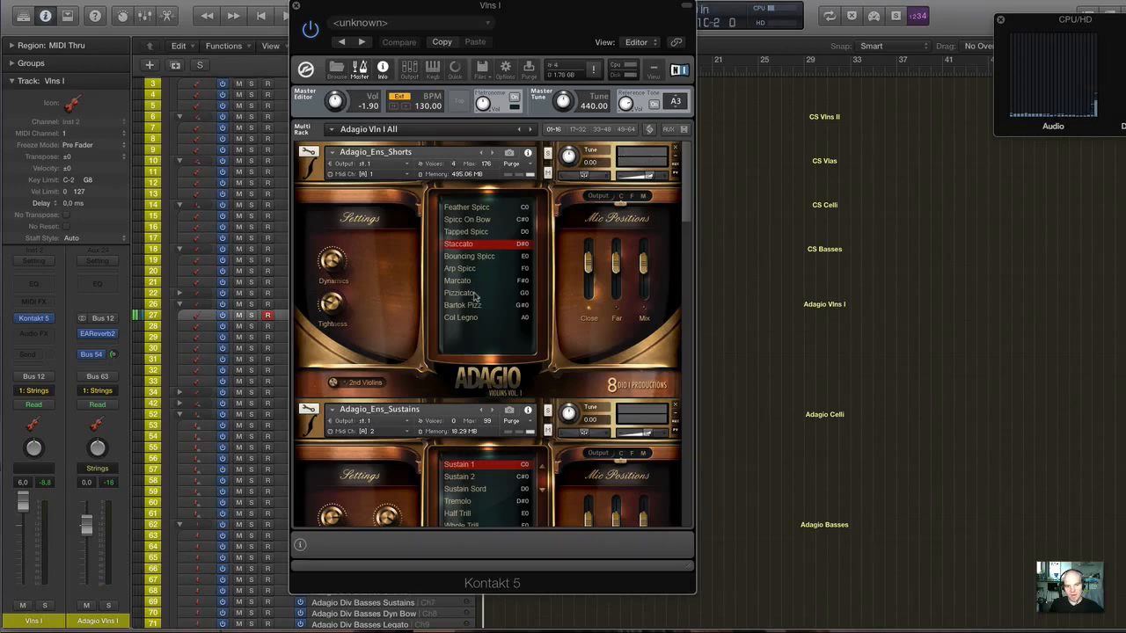
click(479, 284)
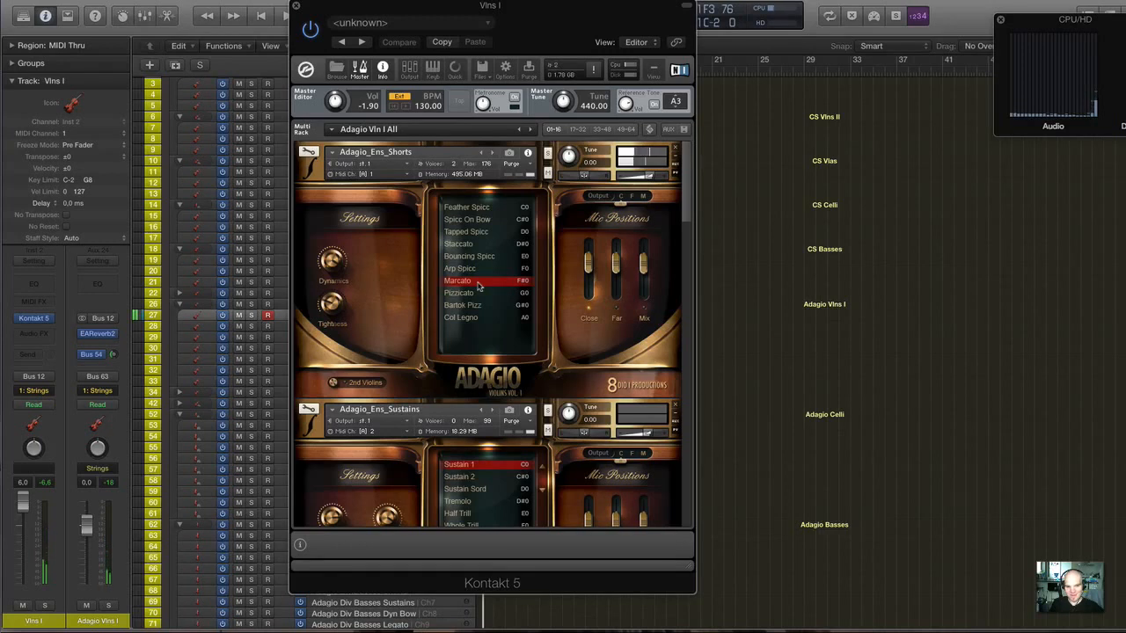
click(476, 294)
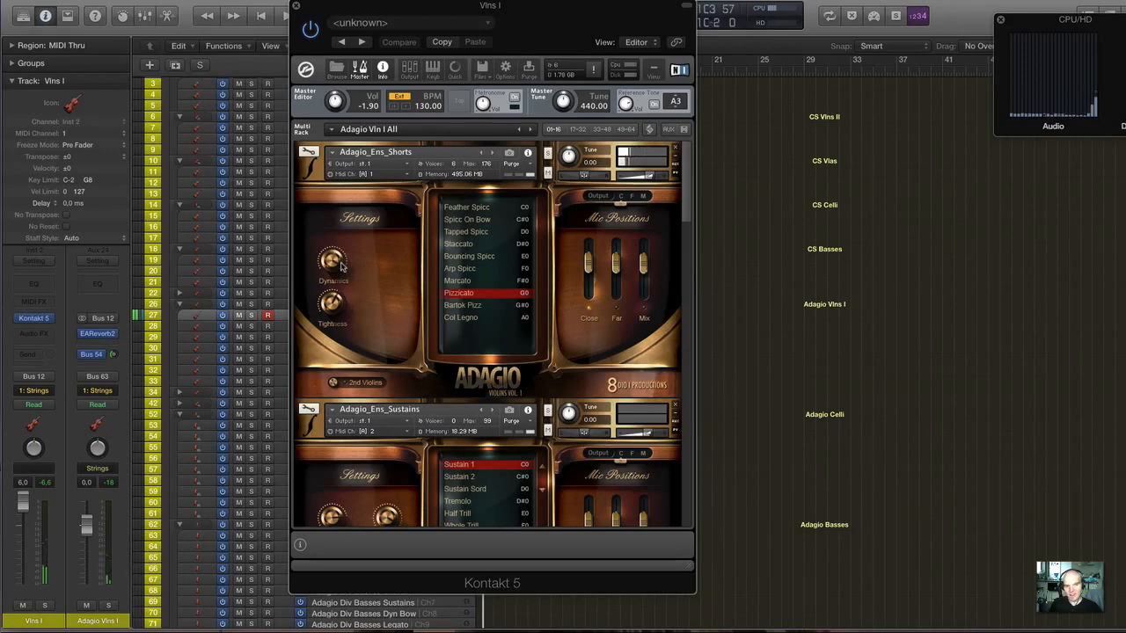
click(483, 208)
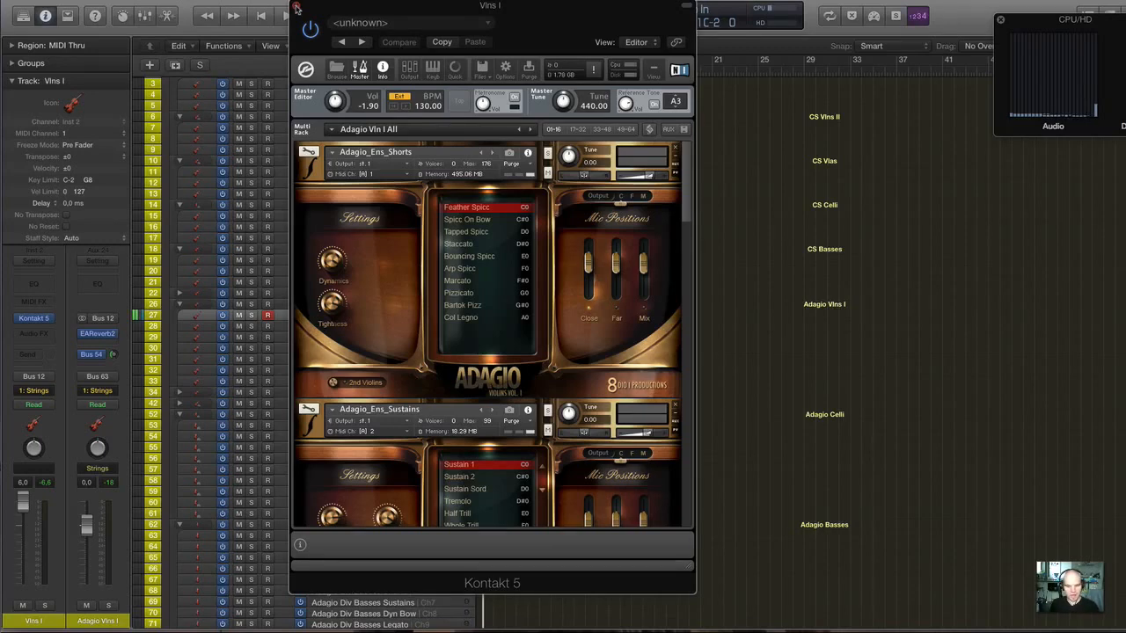
Select the Adagio Ens Vlns I Longs track and bring up the Adagio_Ens_Sustains patch in its Kontakt window.
click(296, 7)
click(378, 330)
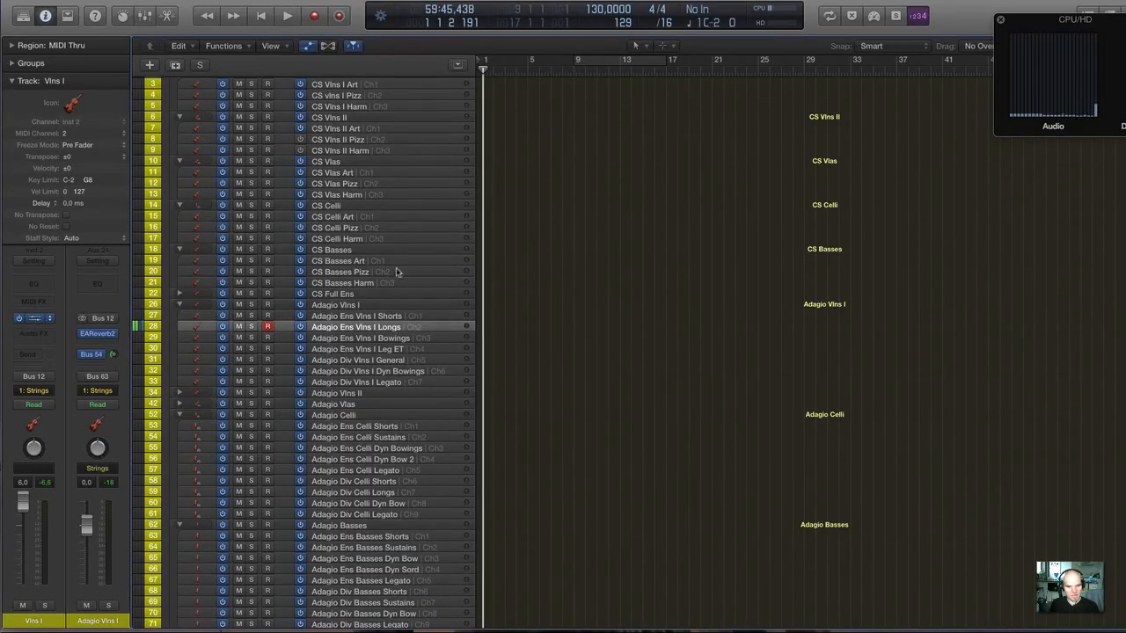
scroll(483, 259, down, 5)
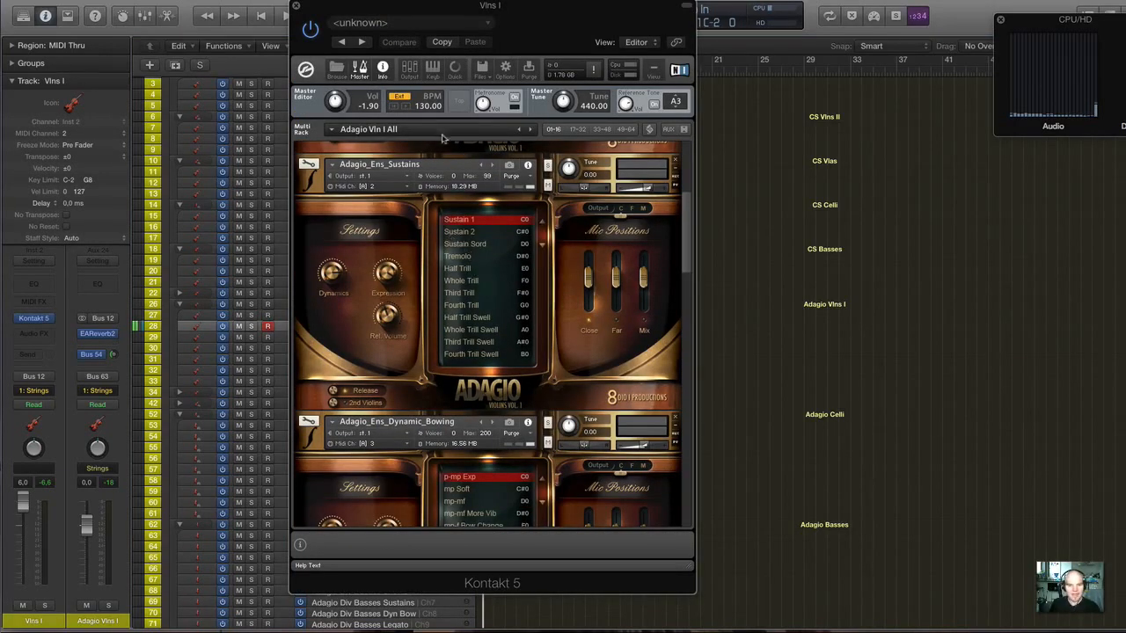
drag(452, 11, 487, 44)
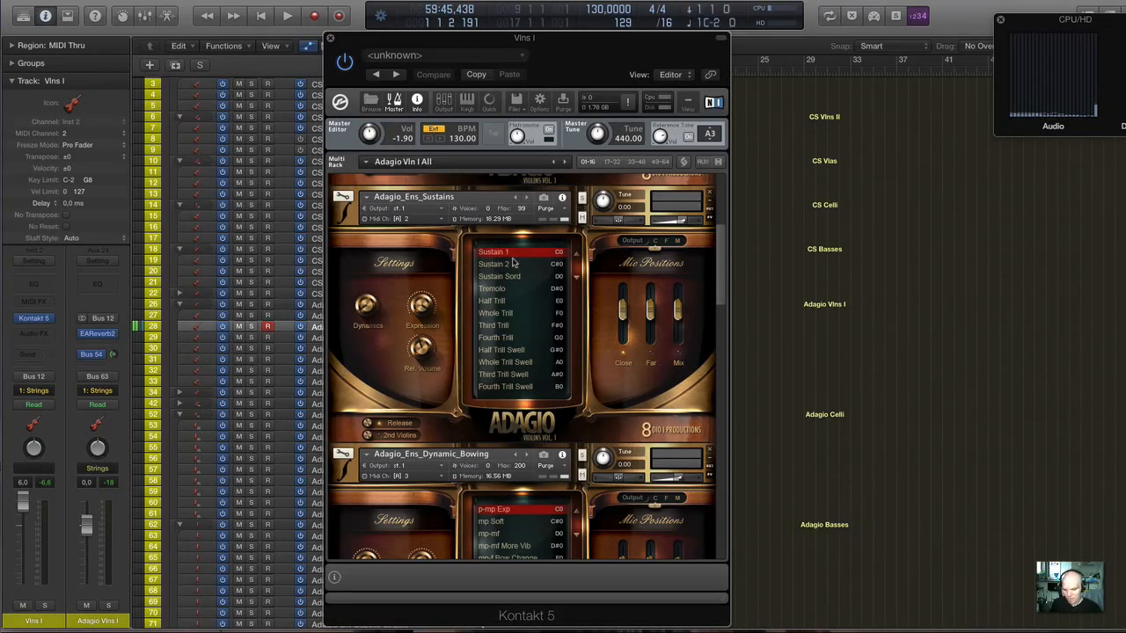
Look over the neighbouring ensemble patches and activate the Sustain Sord articulation in Adagio_Ens_Sustains.
scroll(513, 263, down, 8)
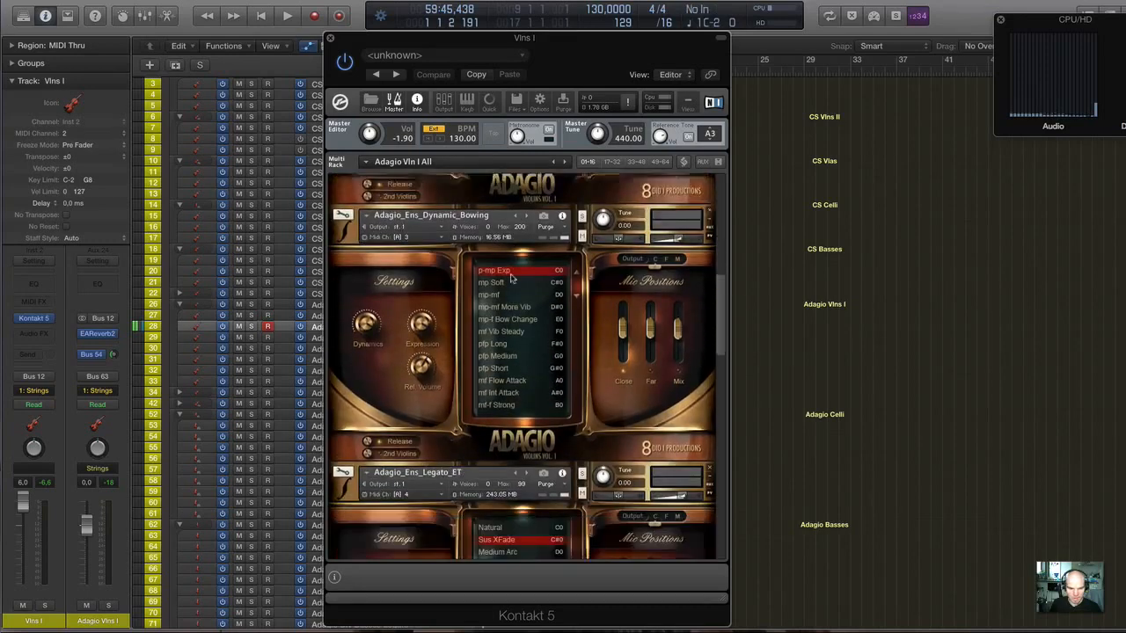
scroll(513, 278, down, 4)
scroll(513, 278, up, 7)
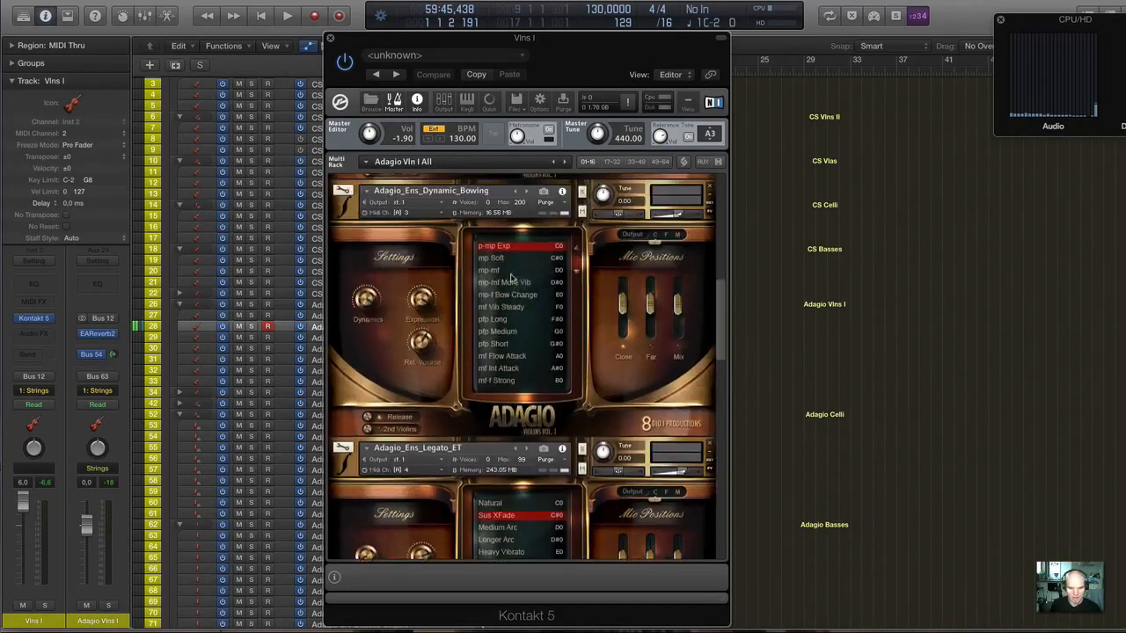
scroll(513, 278, up, 6)
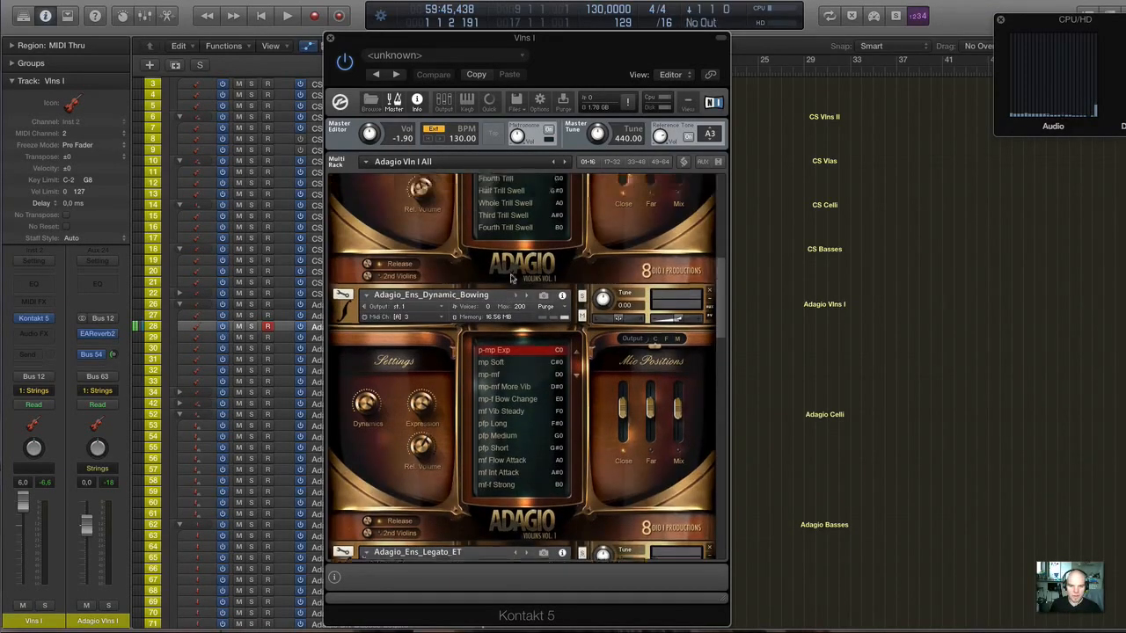
scroll(488, 341, down, 1)
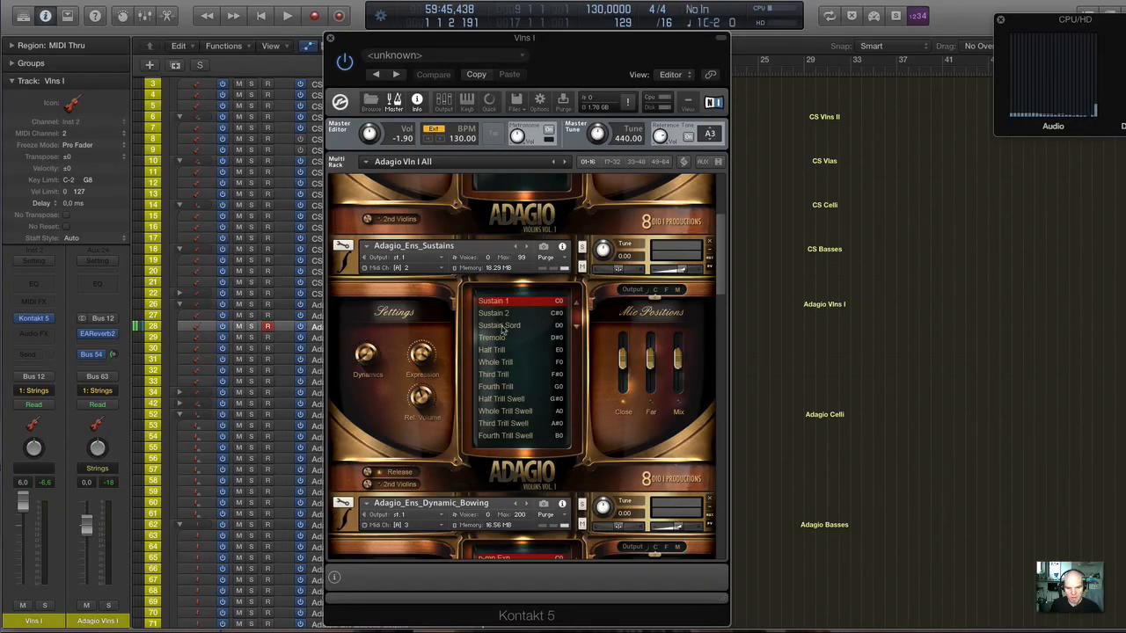
click(500, 326)
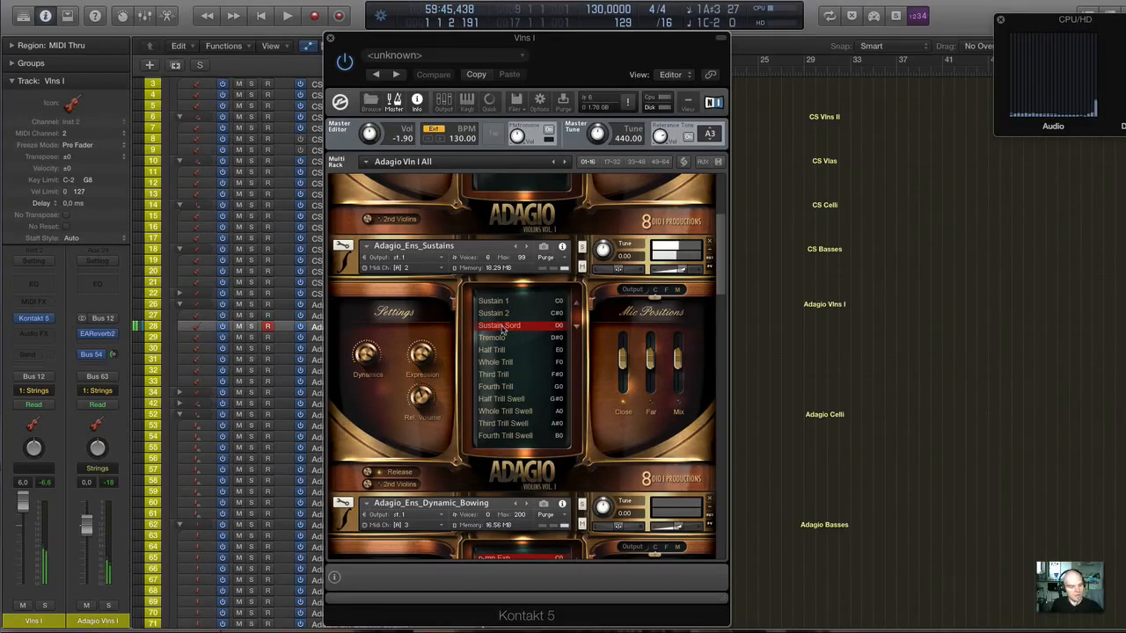
Move the Kontakt window clear of the track list and select the Adagio Ens Vlns I Bowings track.
scroll(506, 333, down, 5)
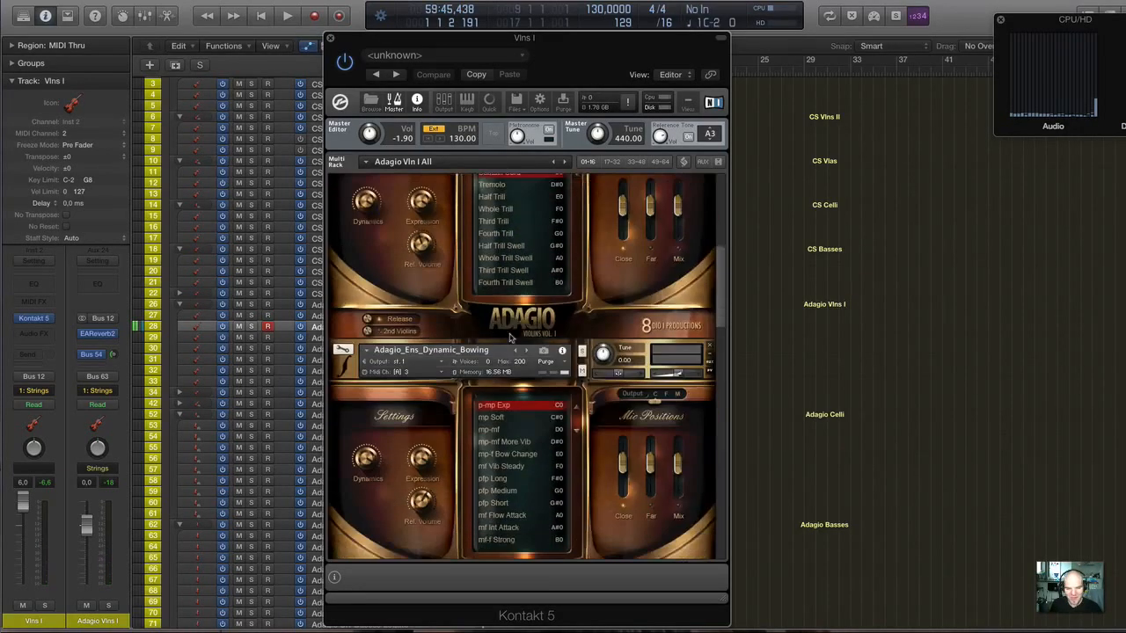
scroll(509, 337, down, 10)
scroll(510, 338, up, 8)
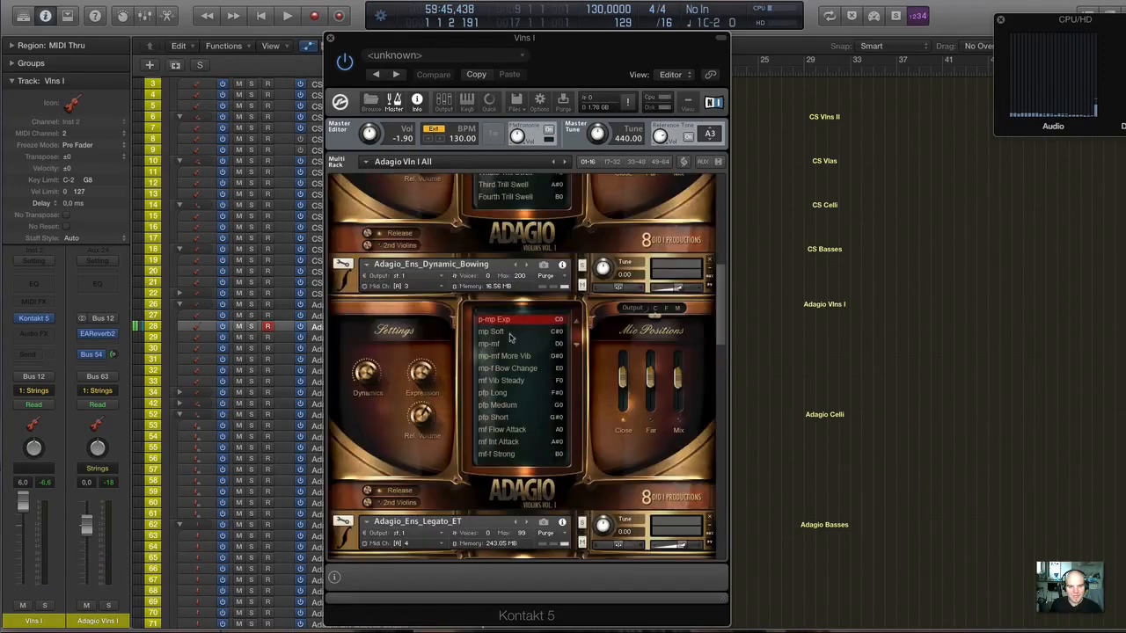
drag(399, 45, 641, 48)
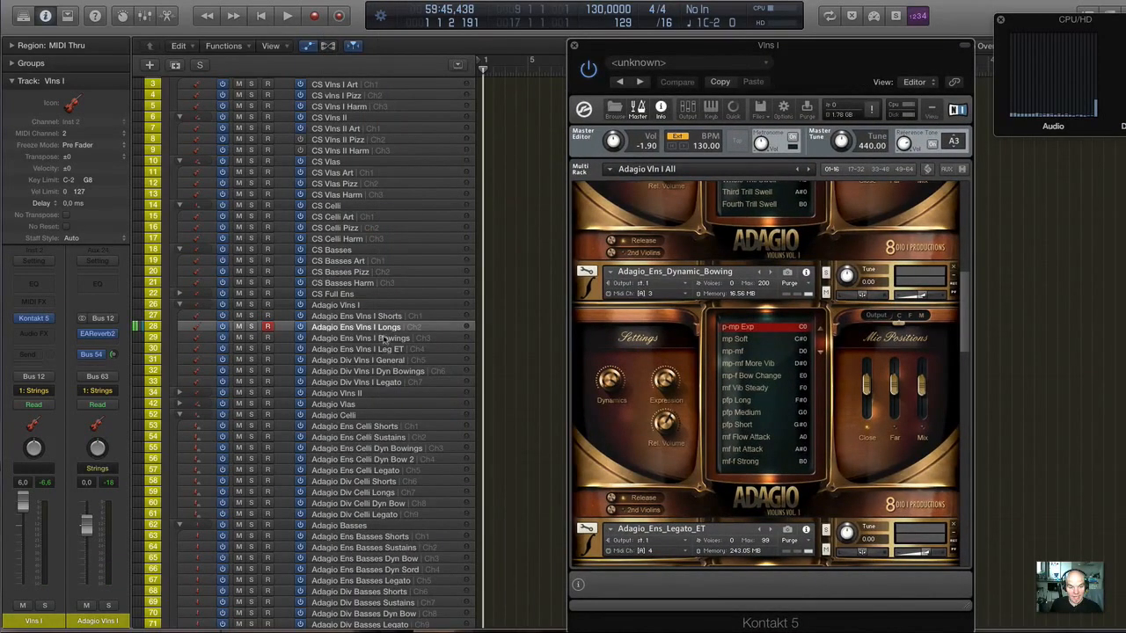
click(383, 340)
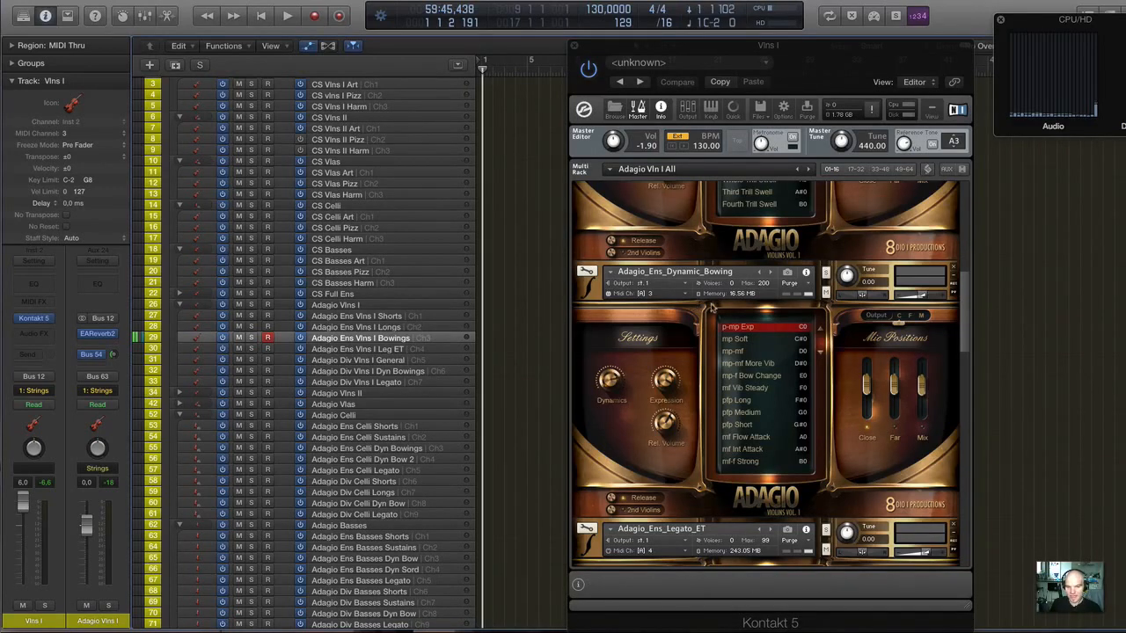
Switch the Adagio_Ens_Dynamic_Bowing patch through the mp Soft, mp-mf, mf Vib Steady and pfp Long articulations.
scroll(710, 307, down, 2)
scroll(711, 307, up, 4)
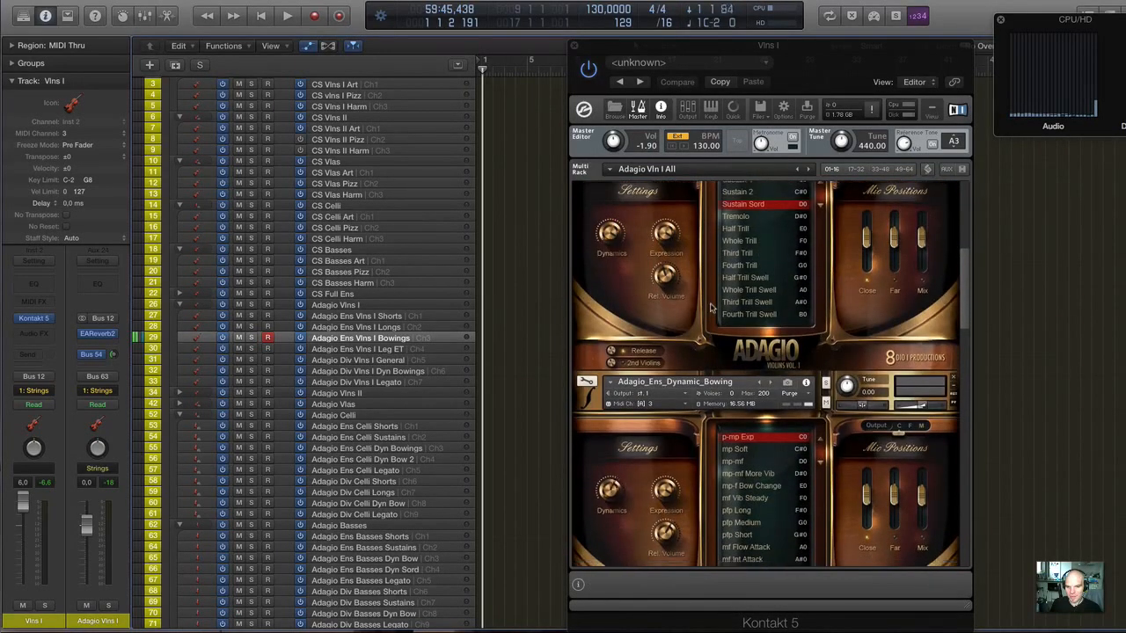
scroll(711, 307, down, 1)
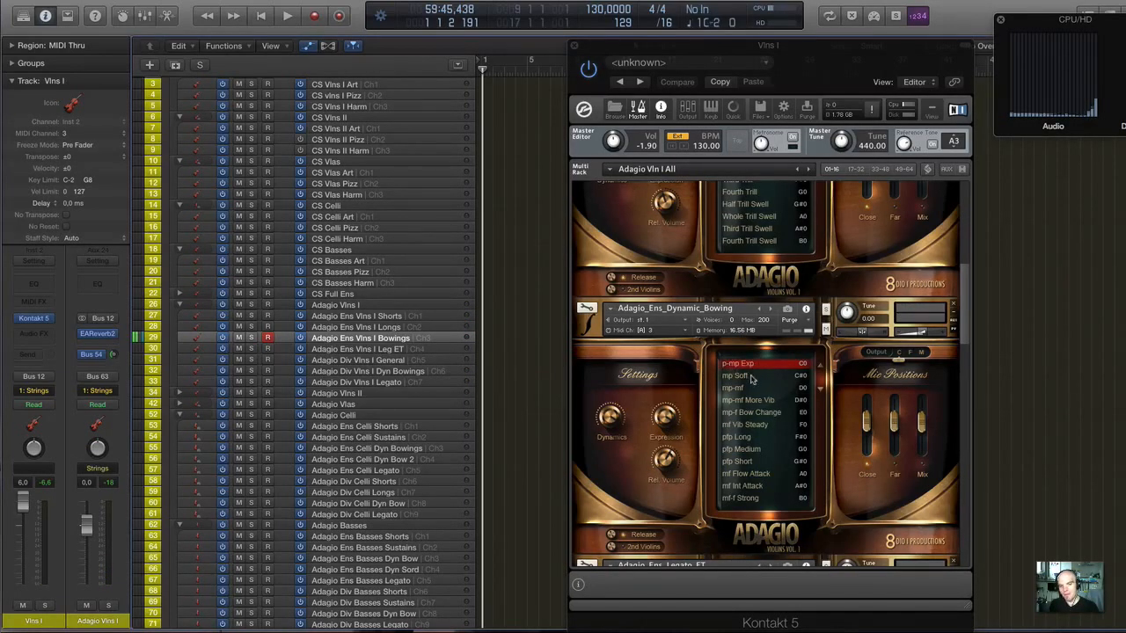
click(751, 376)
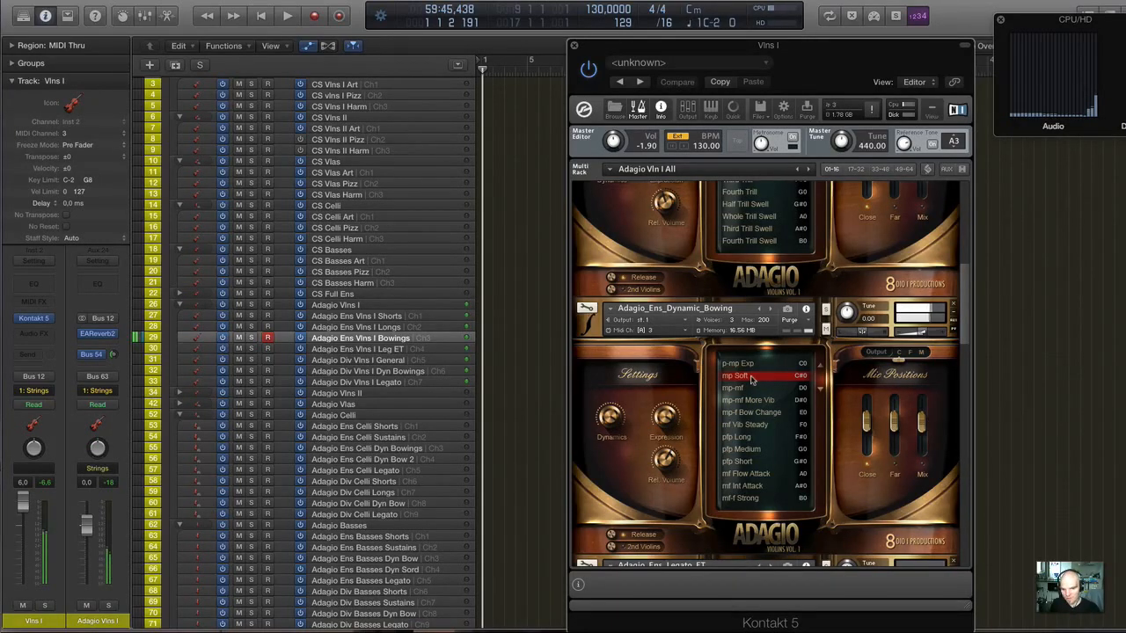
click(747, 388)
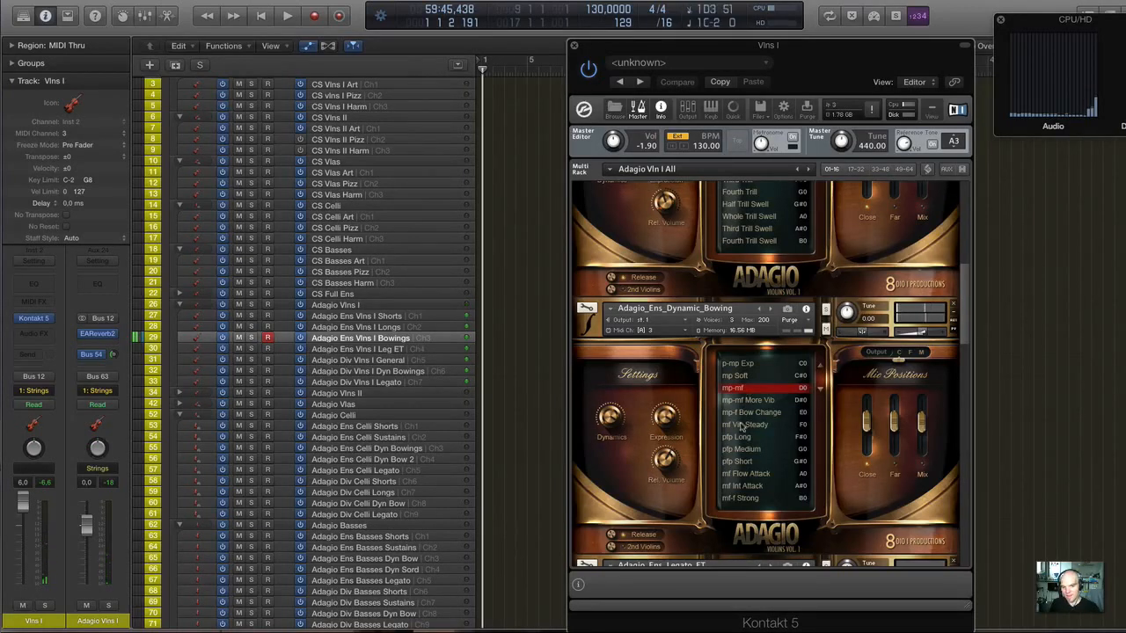
click(741, 426)
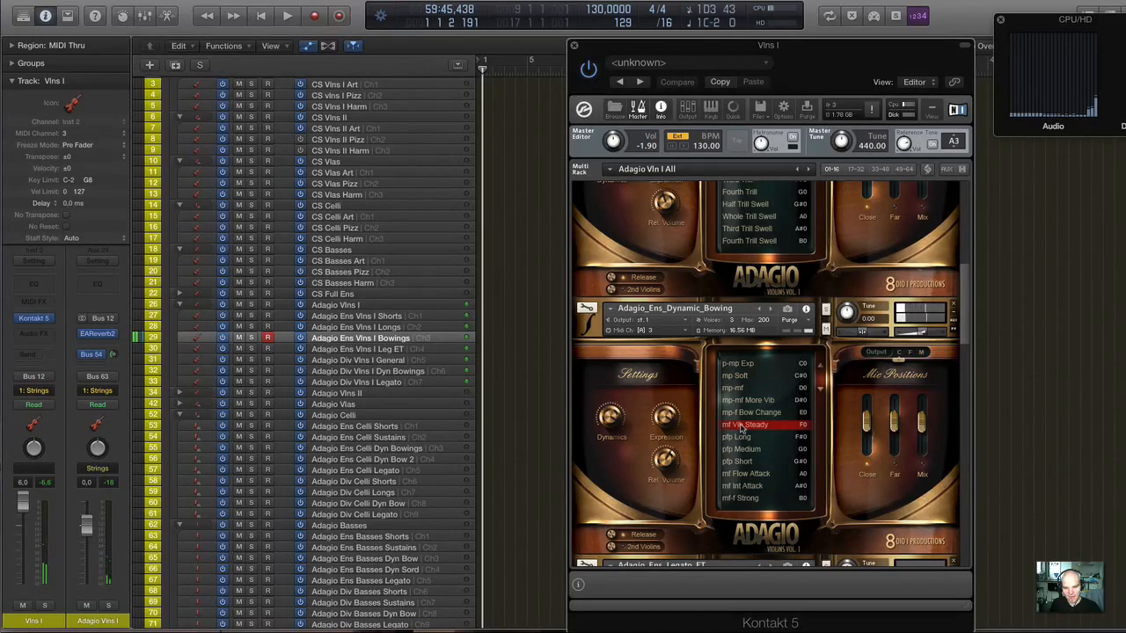
click(740, 439)
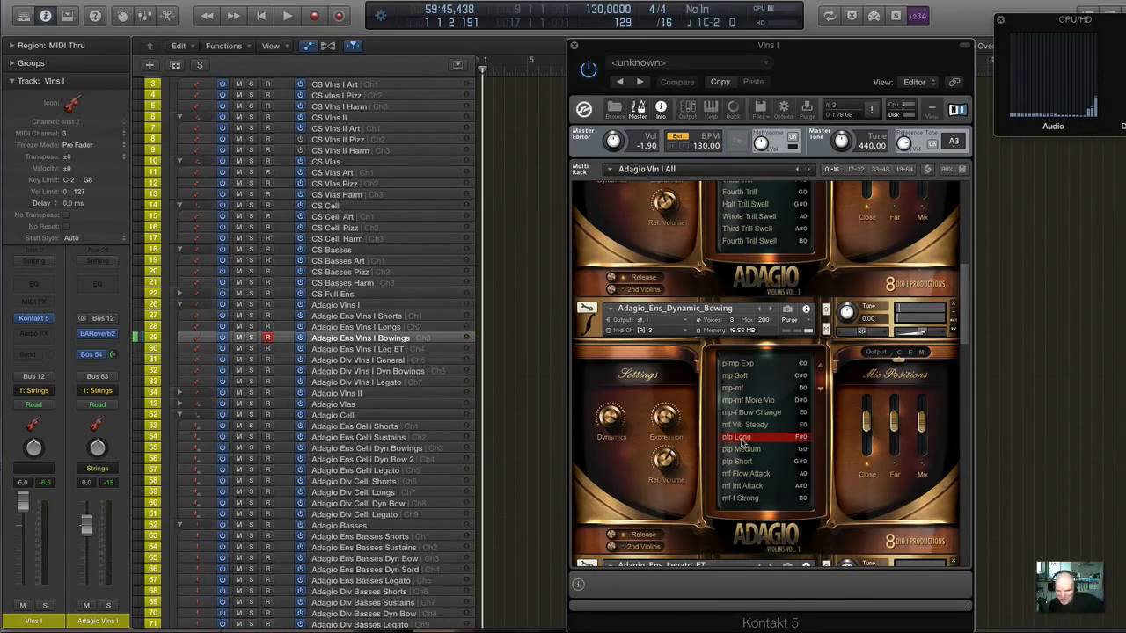
Select the Adagio Ens Vlns I Leg ET track and bring the Adagio_Ens_Legato_ET patch into view.
scroll(745, 441, down, 1)
scroll(745, 442, down, 5)
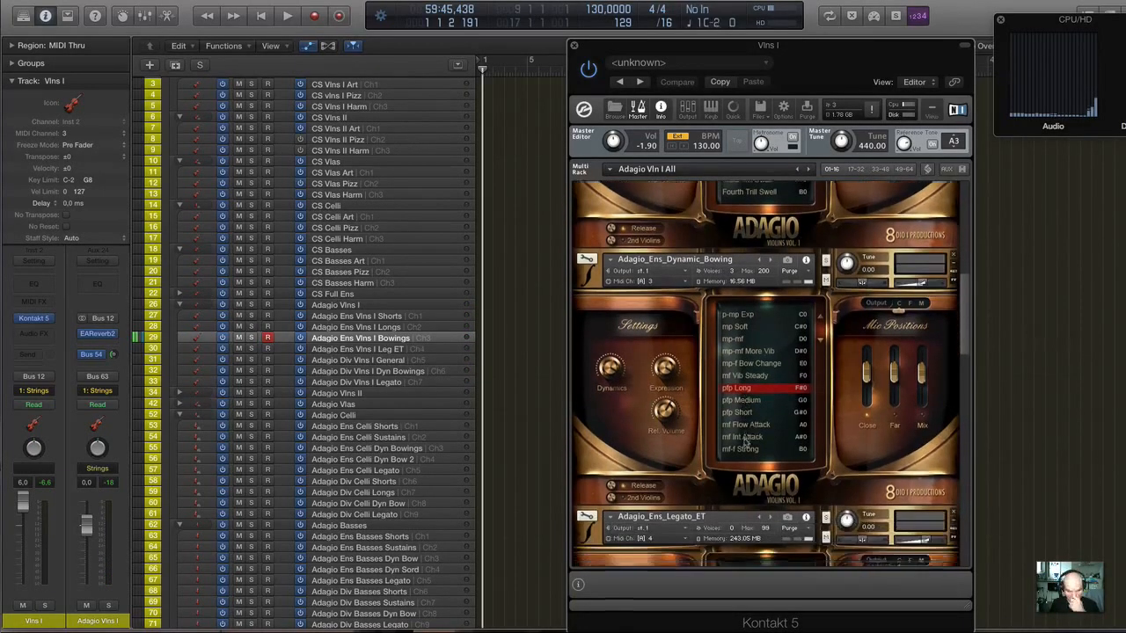
scroll(739, 377, down, 2)
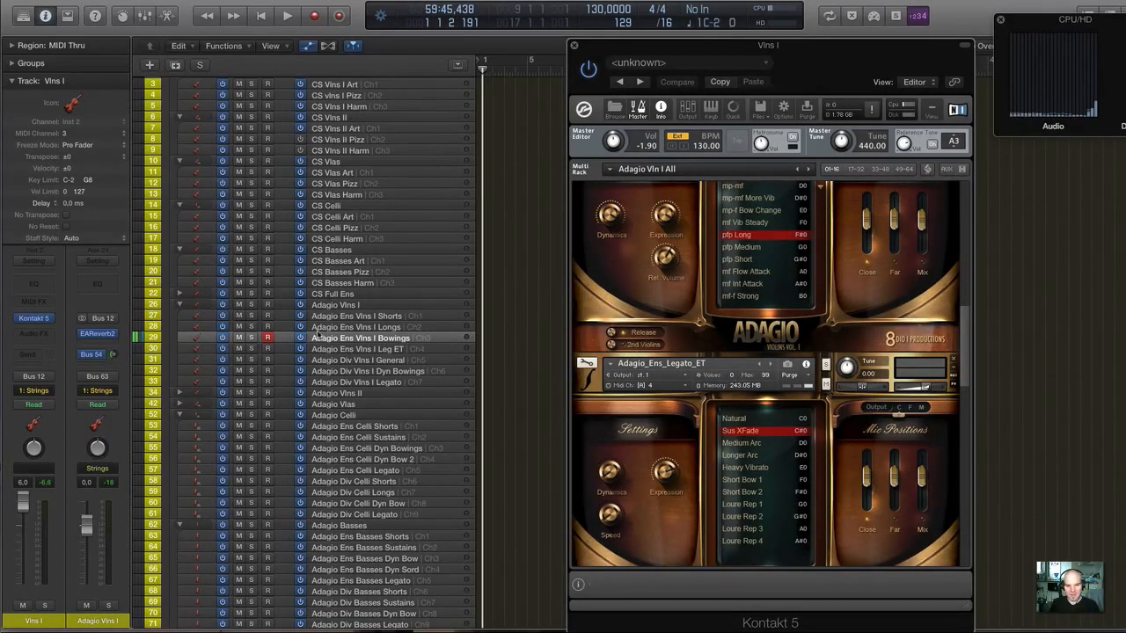
click(405, 351)
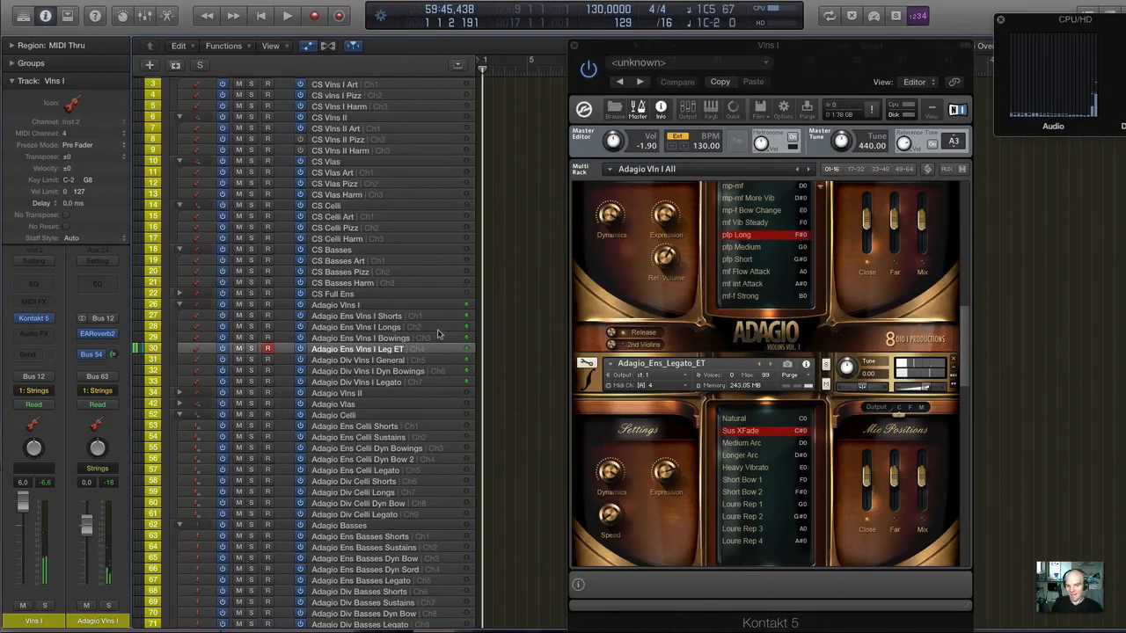
scroll(707, 322, down, 5)
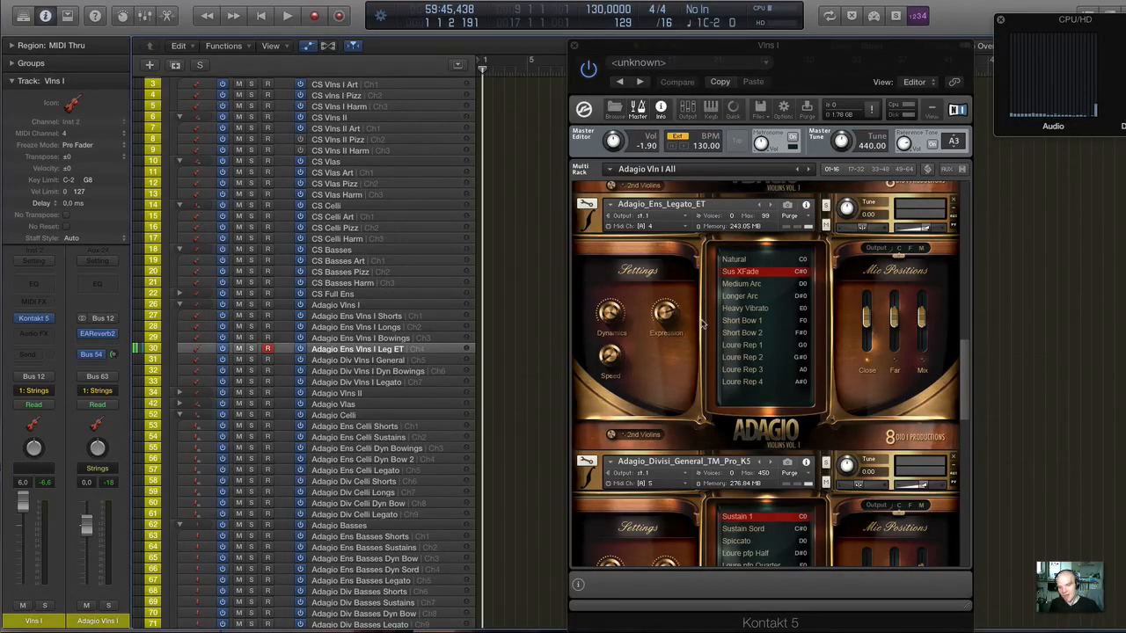
Switch to the web browser to show the CineStrings CORE product page, and return to Logic Pro.
mouse_move(968, 626)
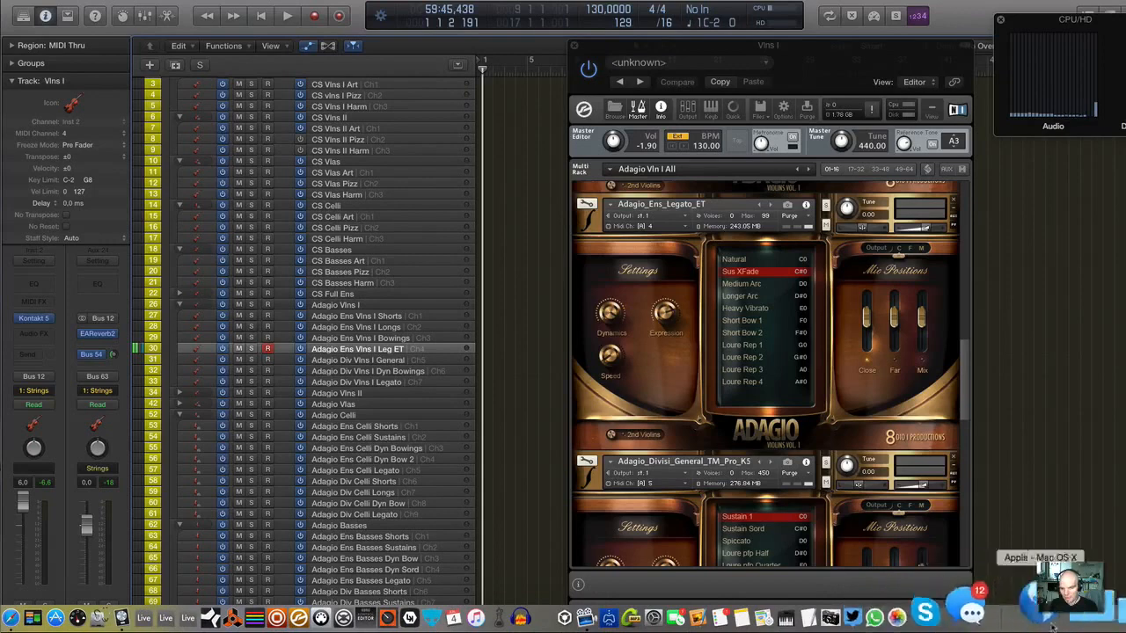
click(74, 616)
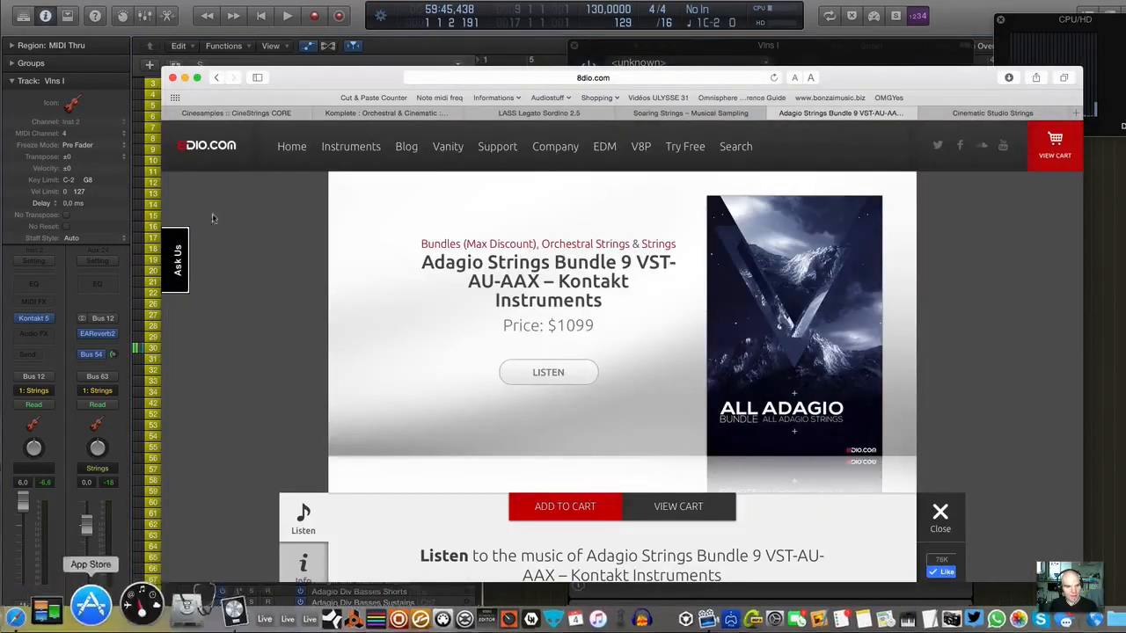
click(246, 113)
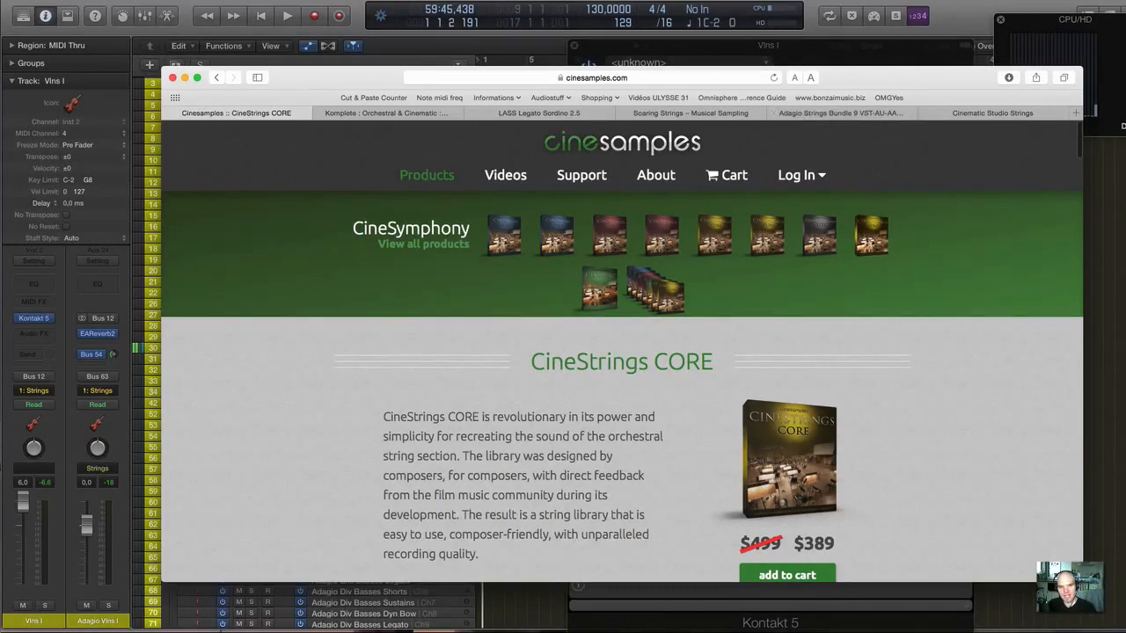
click(491, 1)
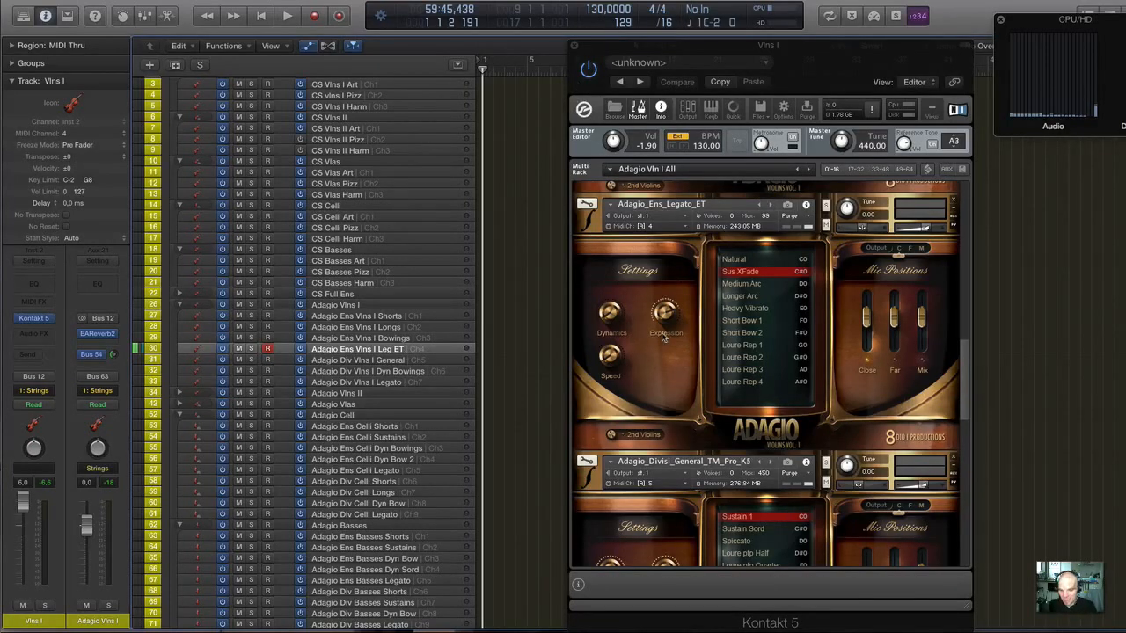
Examine the articulation lists of the Adagio_Divisi_General_TM_Pro_K5 and Adagio_Divisi_Dynamic_Bowing patches.
scroll(664, 337, down, 4)
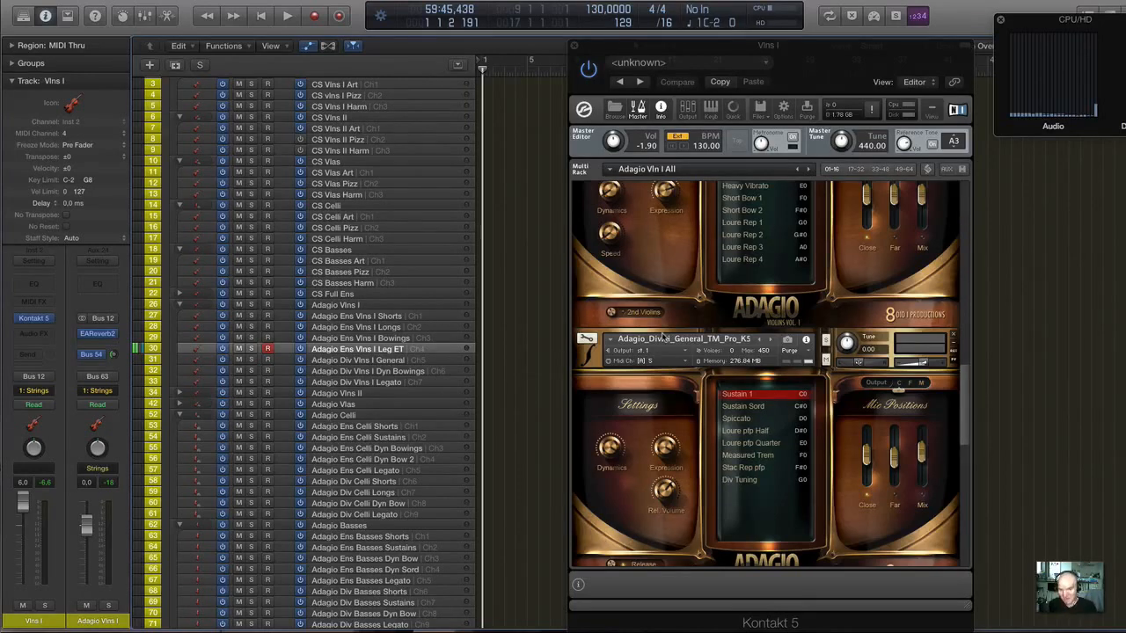
scroll(664, 337, down, 6)
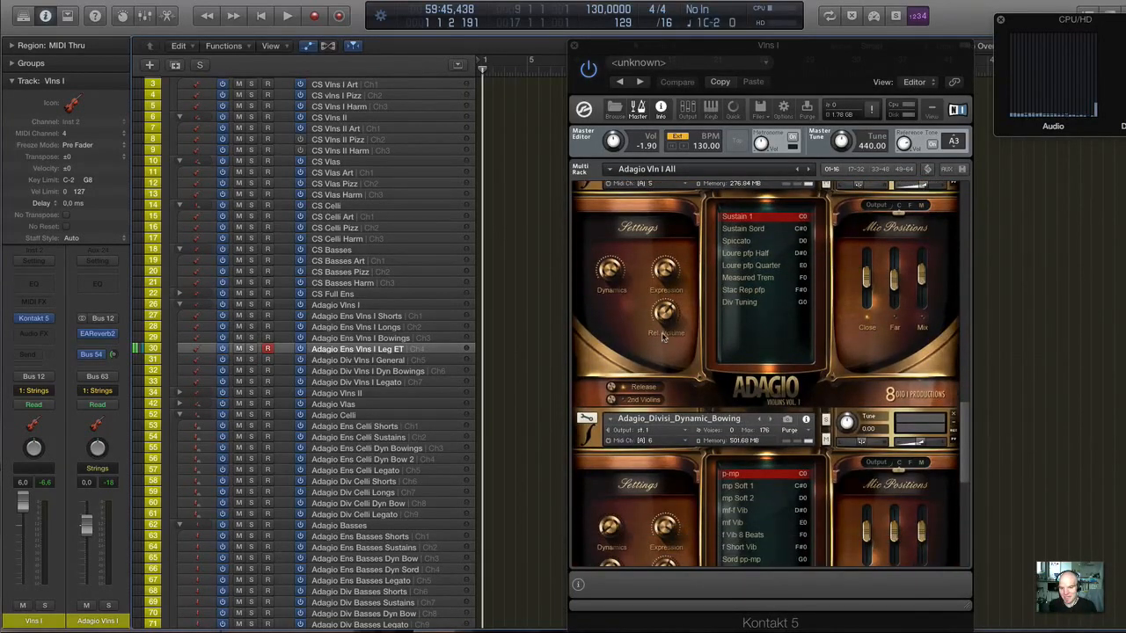
scroll(664, 337, up, 3)
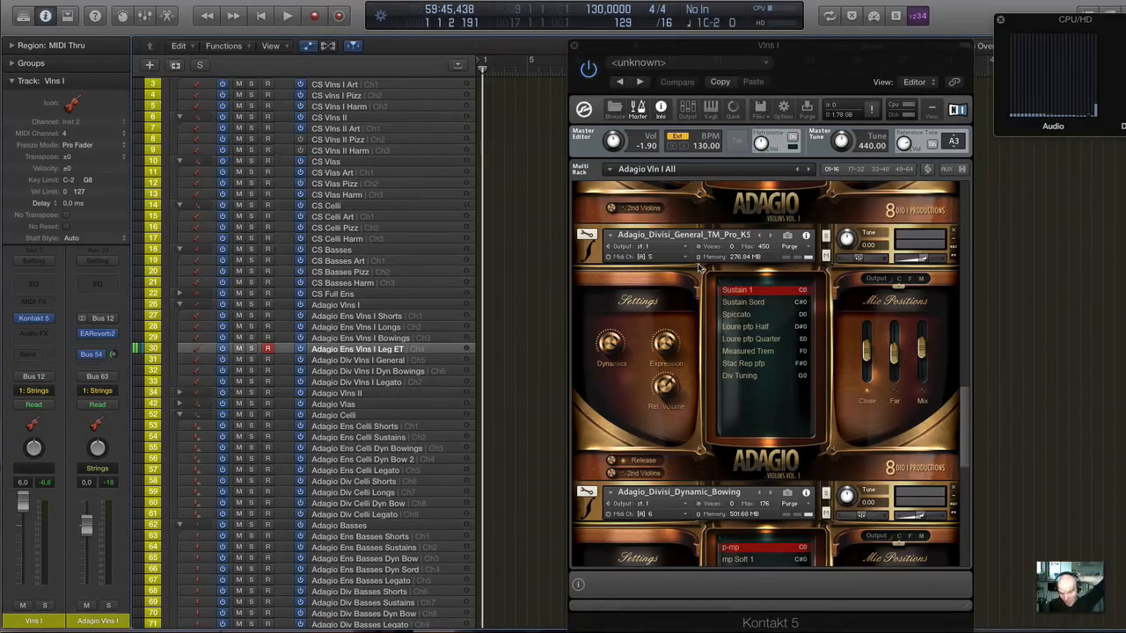
scroll(700, 269, down, 3)
scroll(700, 268, down, 1)
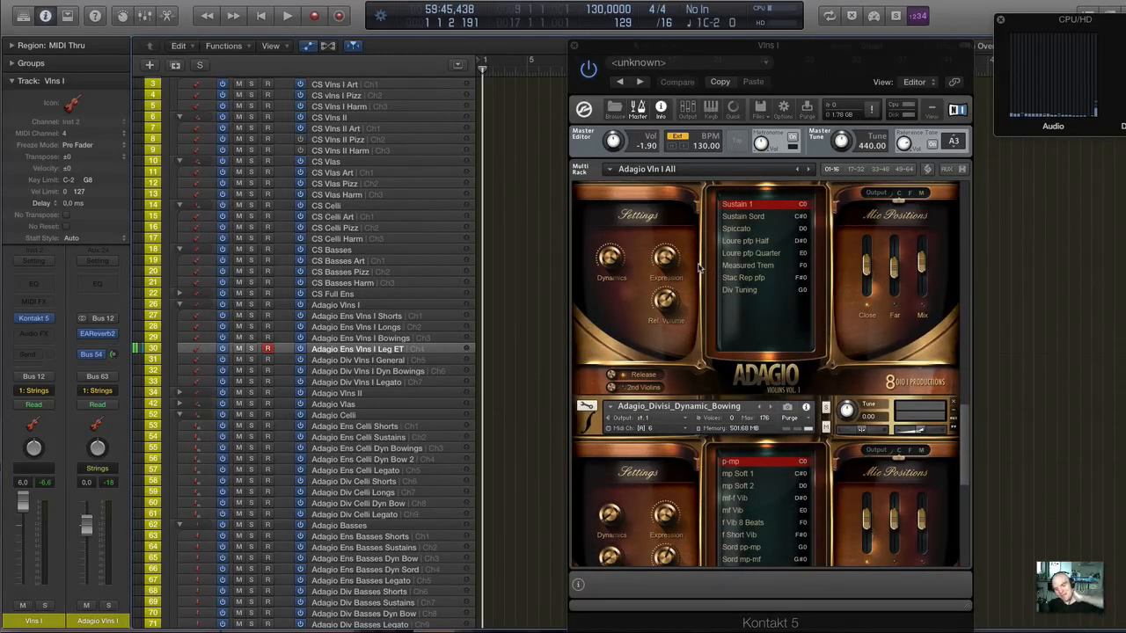
Review the Adagio_Divisi_Dynamic_Bowing and Adagio_Divisi_Legato_Lost_2 articulations, and select the Adagio Div Vlns I Legato track.
scroll(700, 268, down, 3)
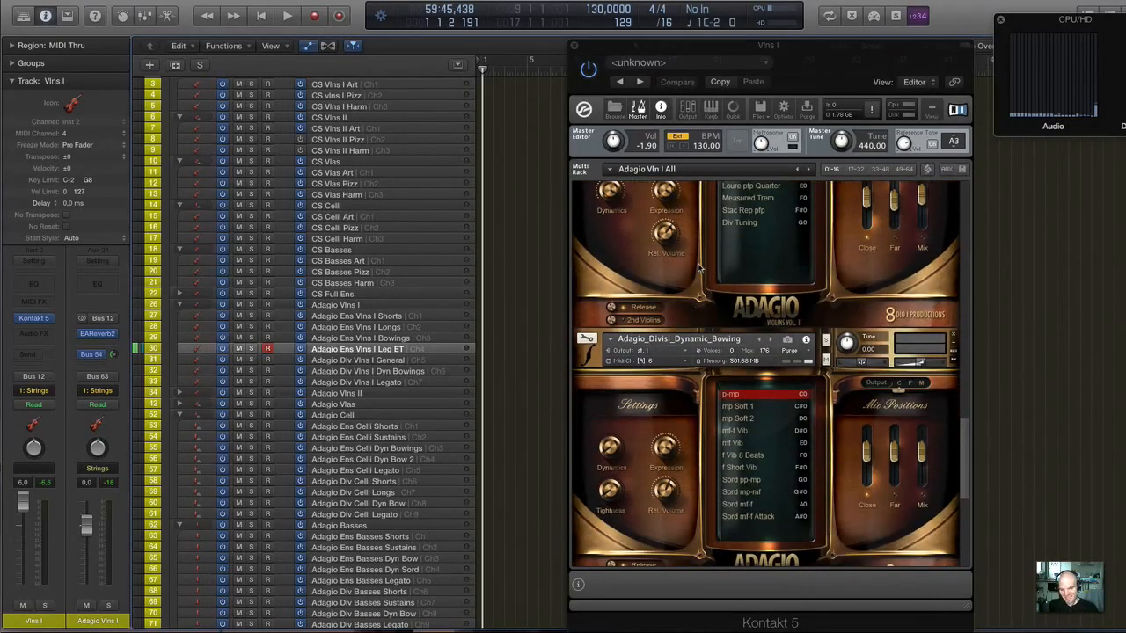
scroll(700, 269, down, 3)
scroll(701, 268, up, 8)
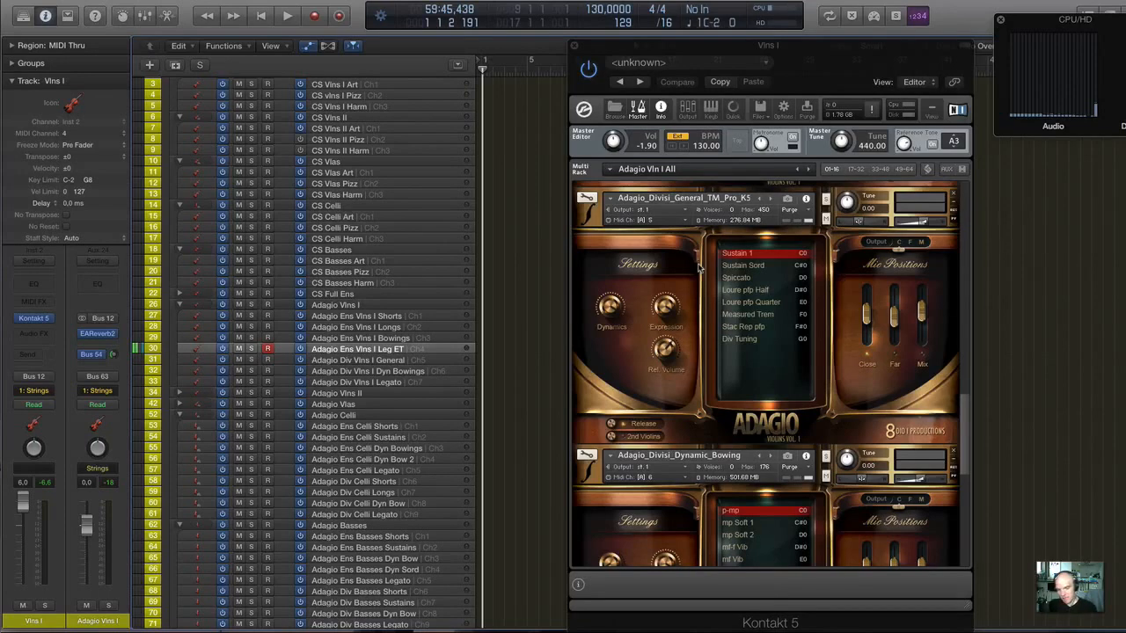
scroll(700, 268, down, 1)
mouse_move(870, 629)
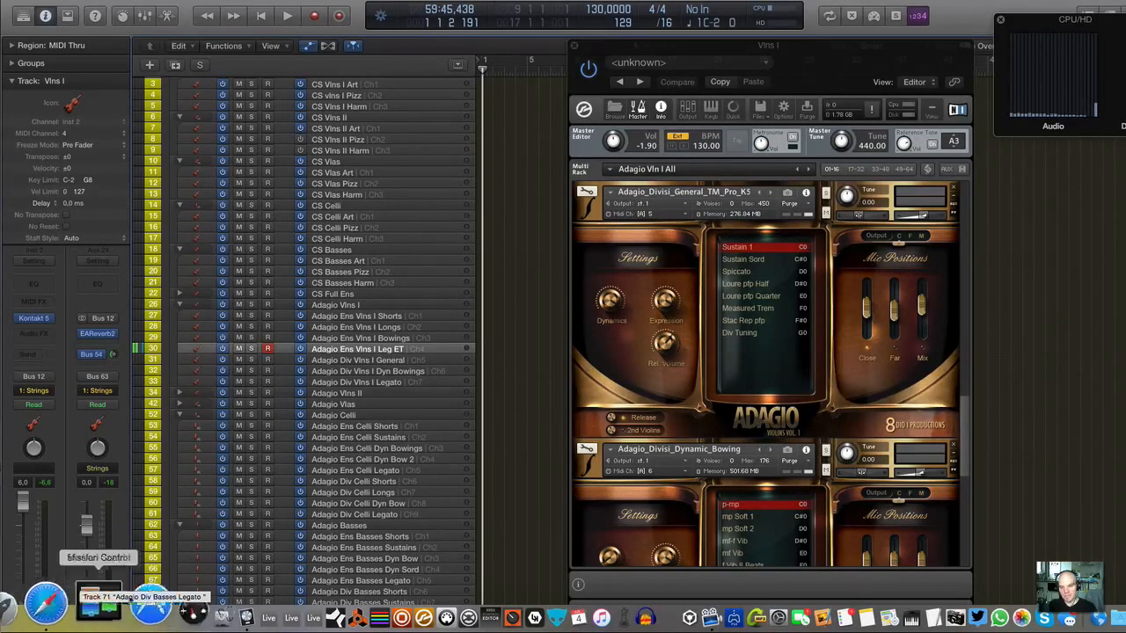
scroll(723, 329, down, 3)
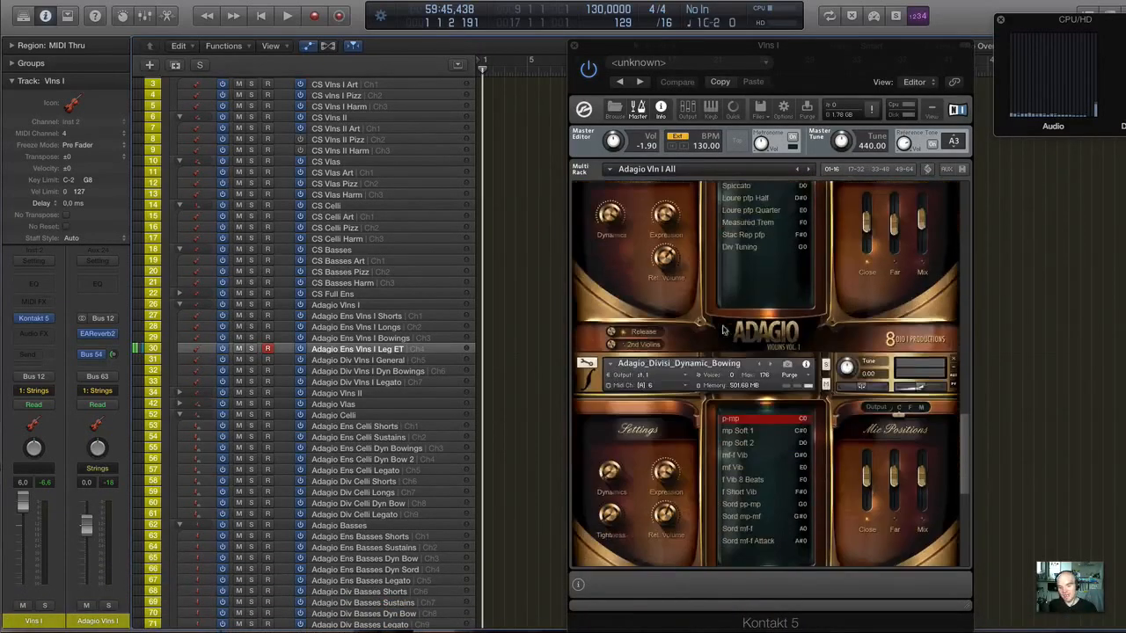
scroll(724, 329, down, 4)
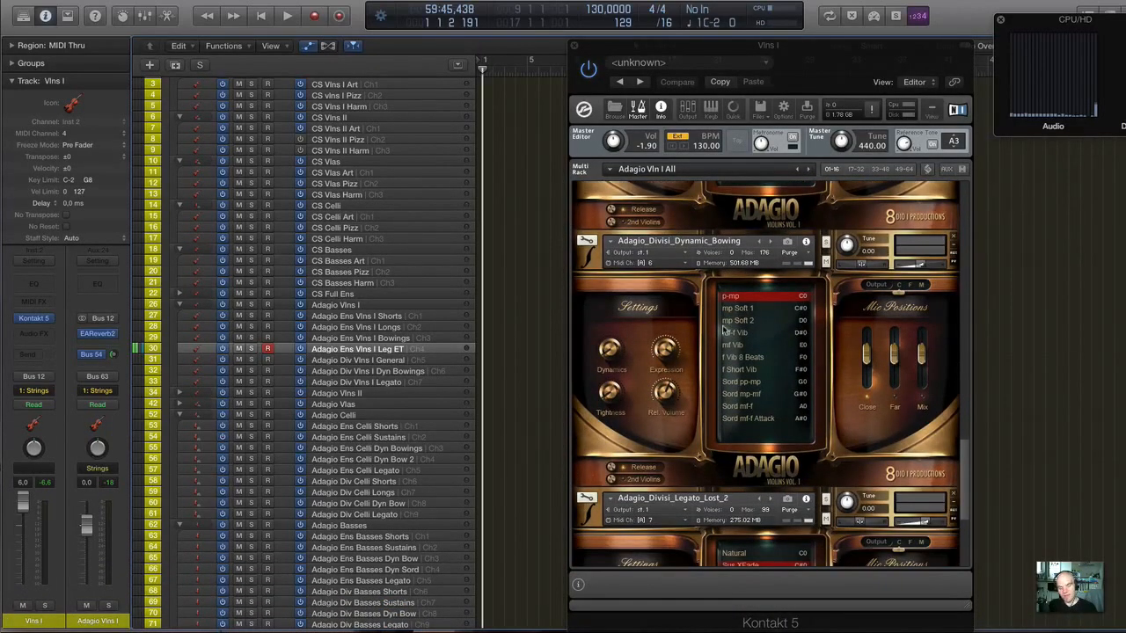
scroll(724, 329, down, 2)
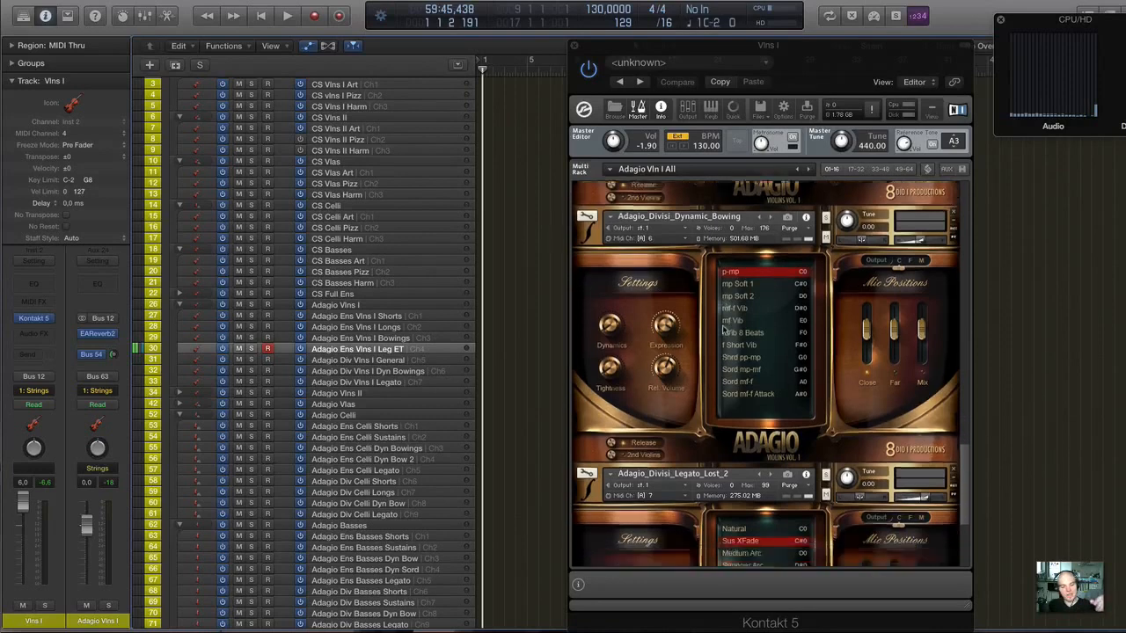
scroll(649, 374, down, 2)
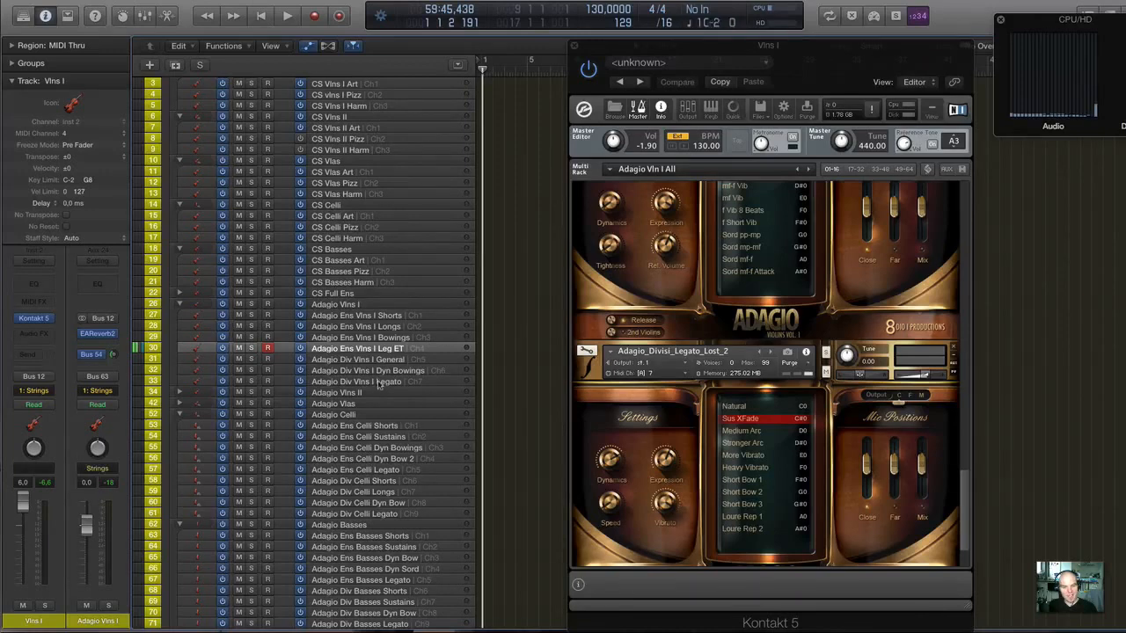
click(379, 383)
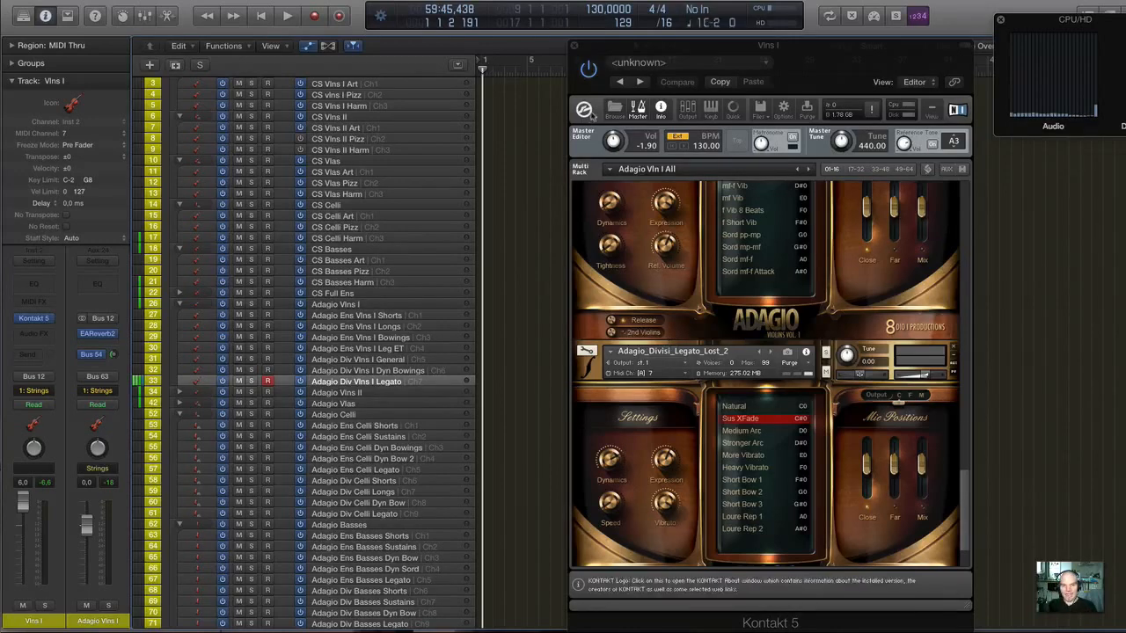
Open Kontakt's file browser and collapse the 8DIO The New Epic Toms Ensemble folder.
click(614, 109)
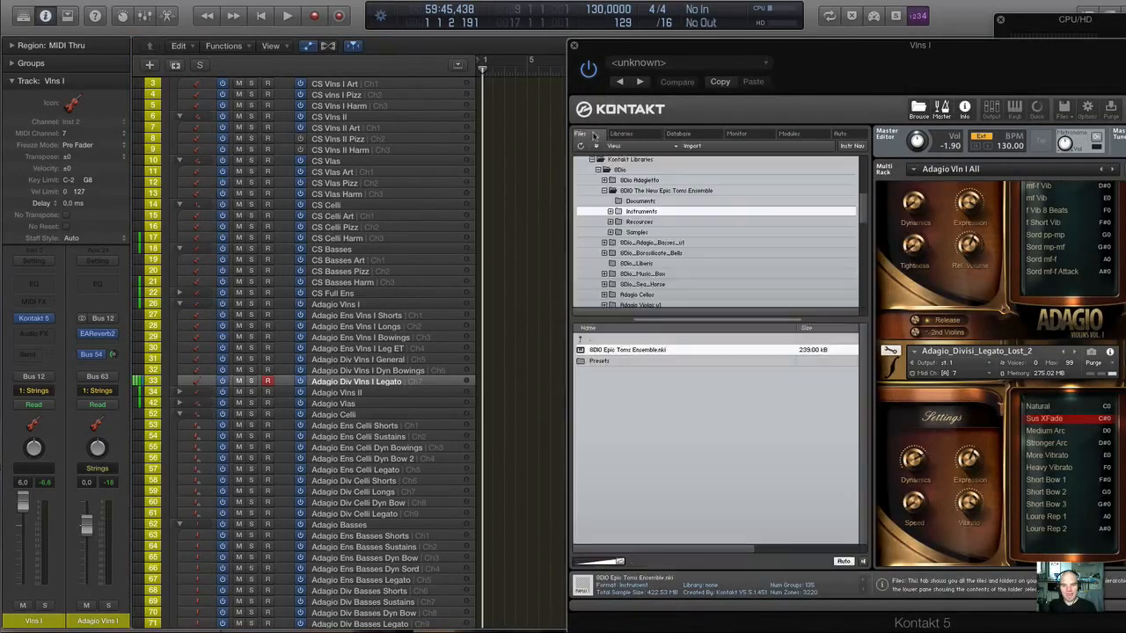
scroll(670, 214, down, 3)
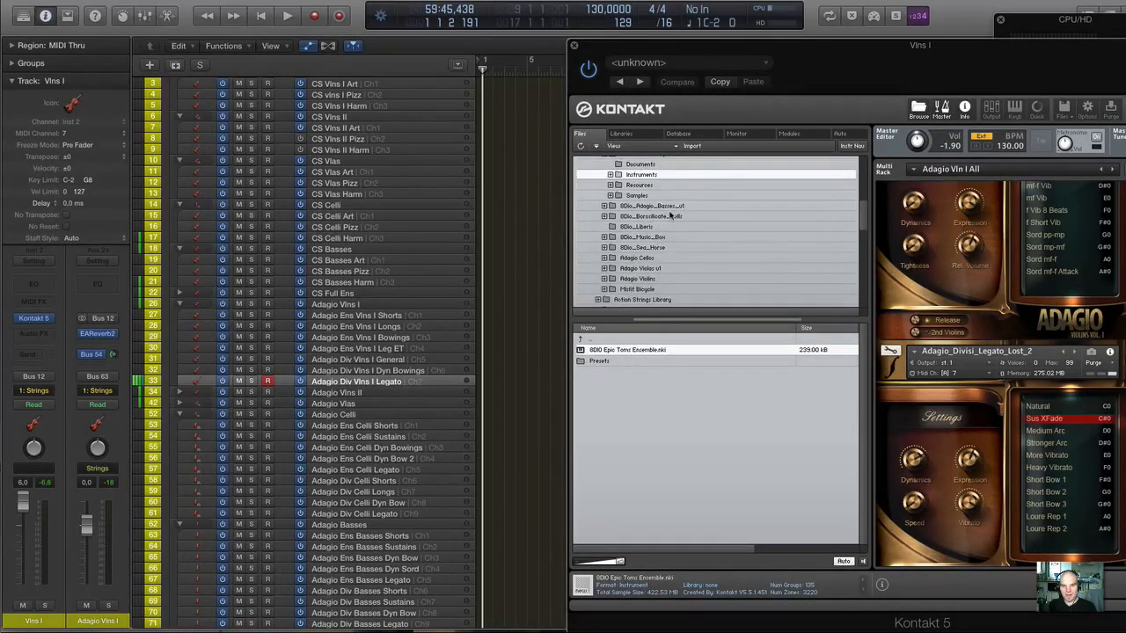
scroll(673, 217, up, 5)
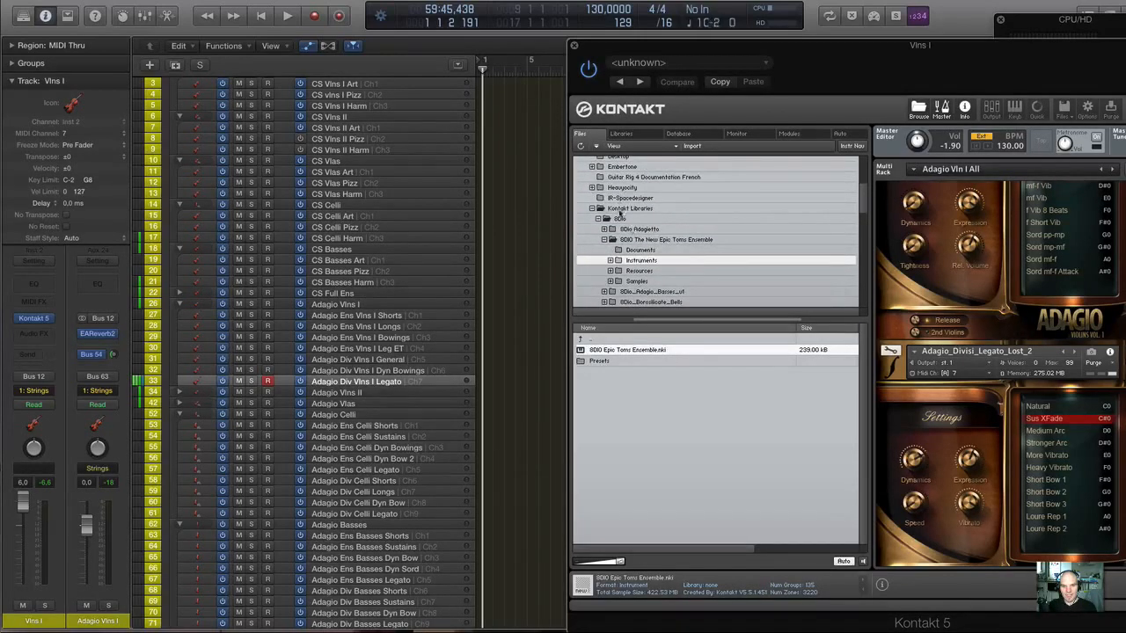
click(610, 262)
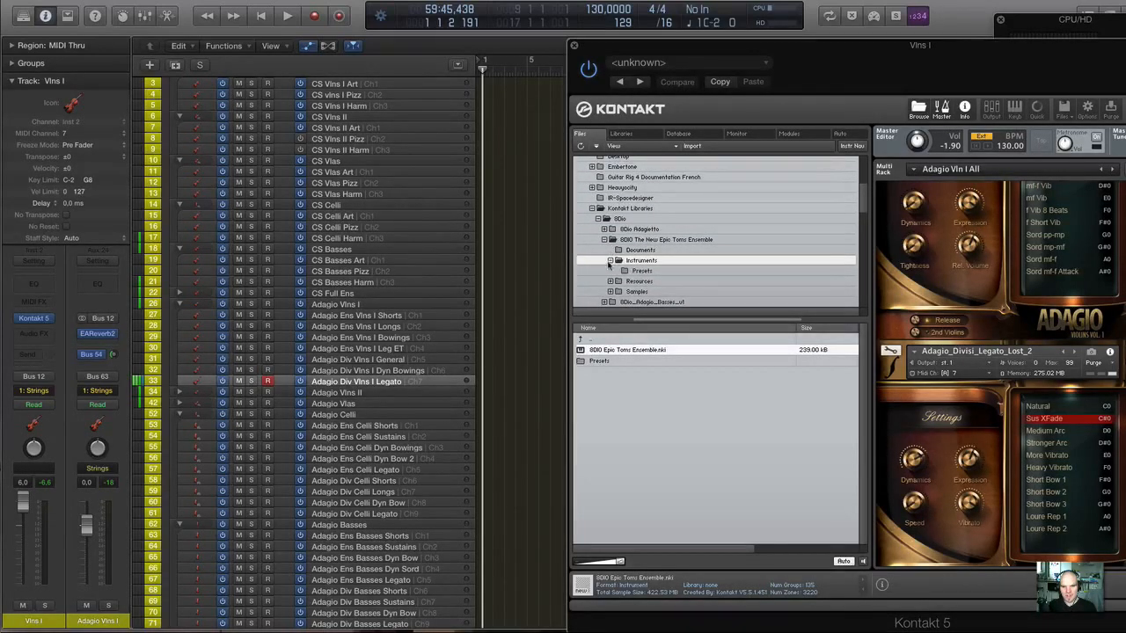
scroll(615, 262, down, 1)
click(605, 234)
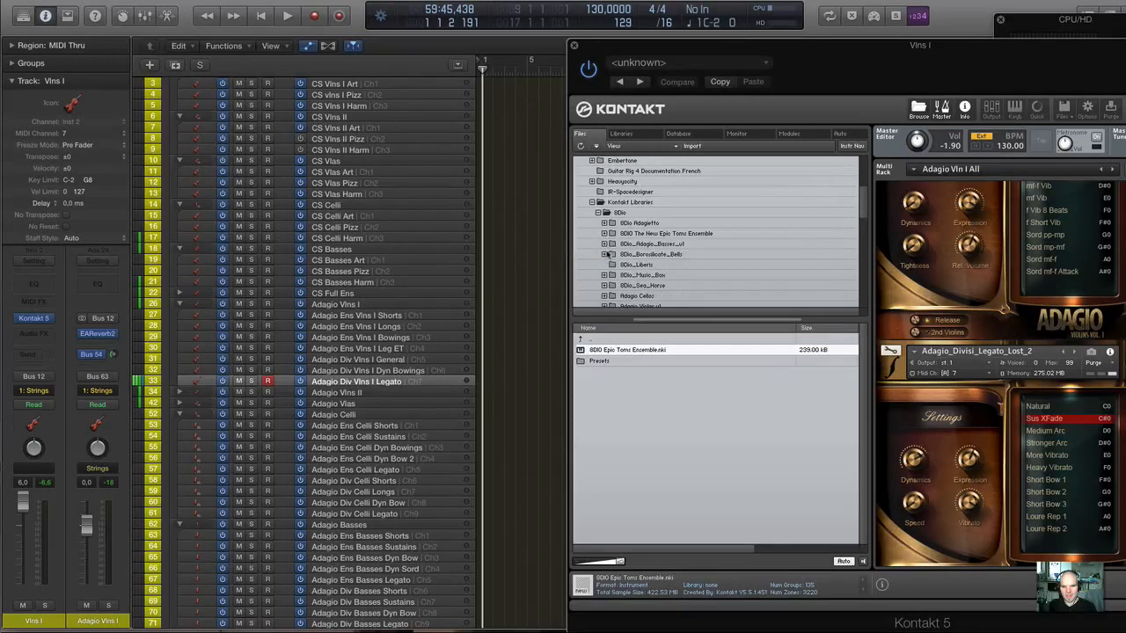
Expand the Adagio Violins library down to Instruments > Divisi and list the patches in the Divisi folder.
scroll(606, 246, down, 4)
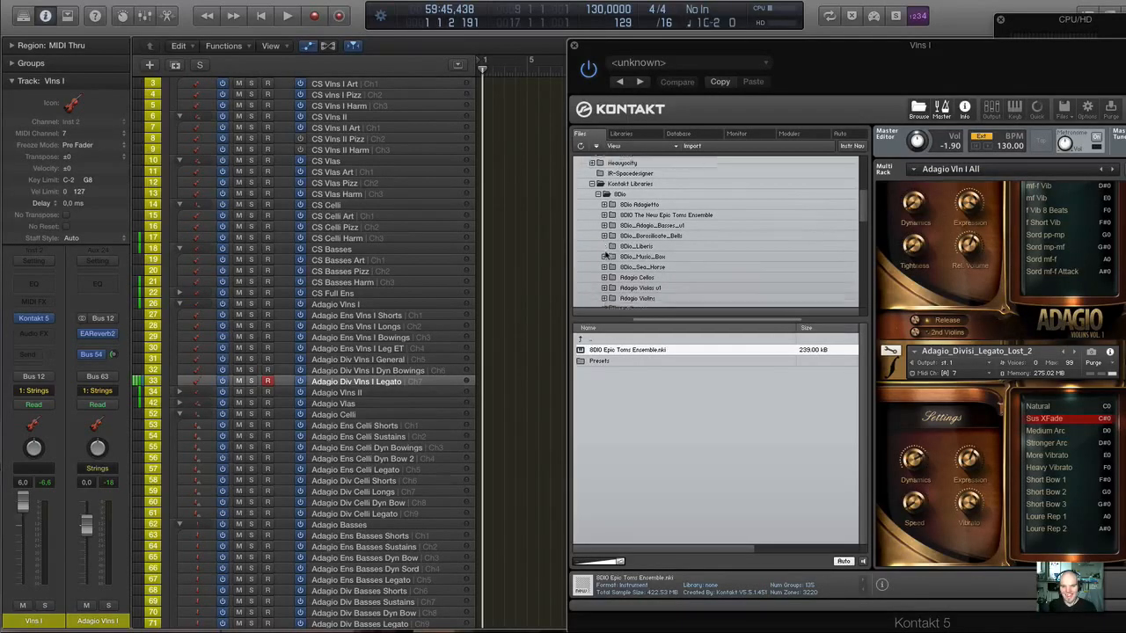
scroll(604, 255, down, 1)
click(605, 263)
scroll(607, 255, down, 4)
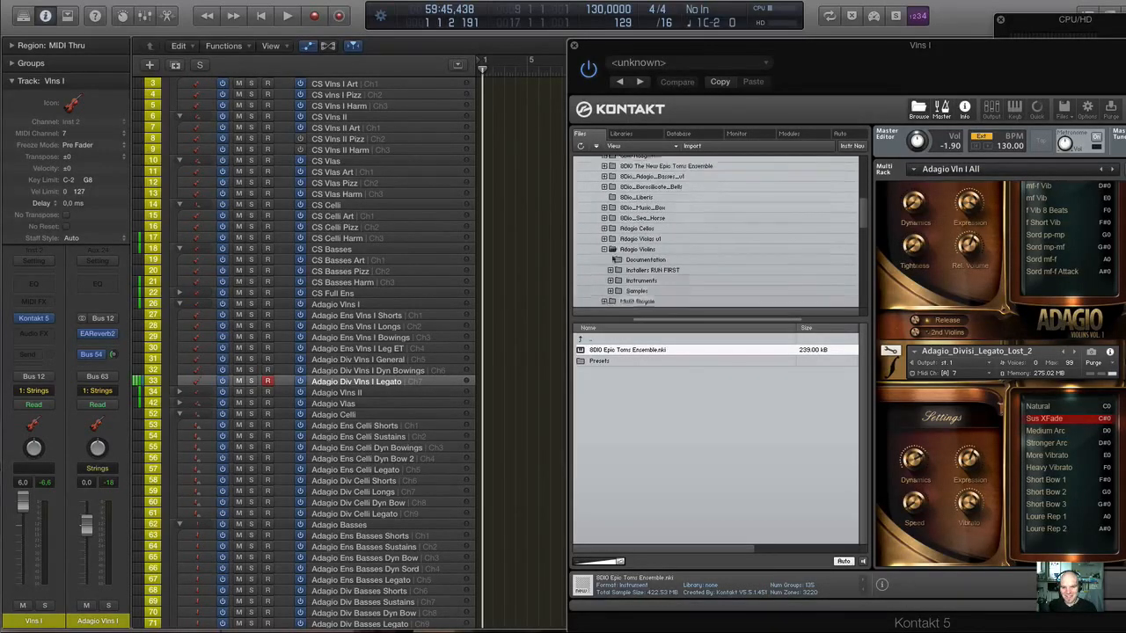
click(611, 213)
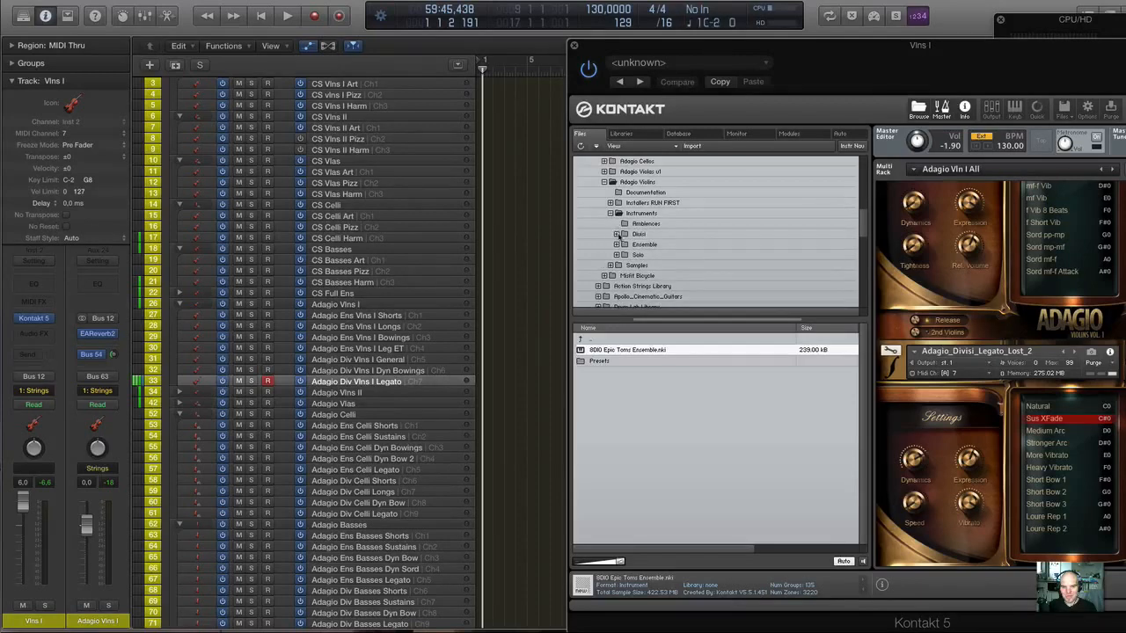
click(617, 234)
scroll(629, 229, down, 2)
click(646, 211)
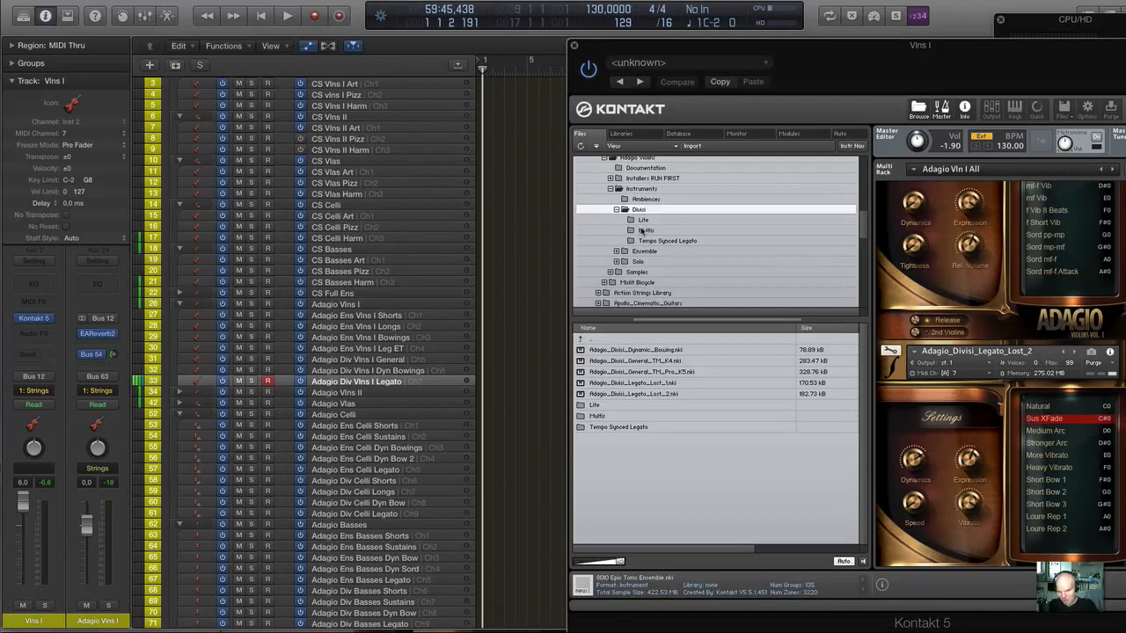
Move the Kontakt window to reveal it fully, show its installed libraries, and close the window.
drag(824, 53, 545, 51)
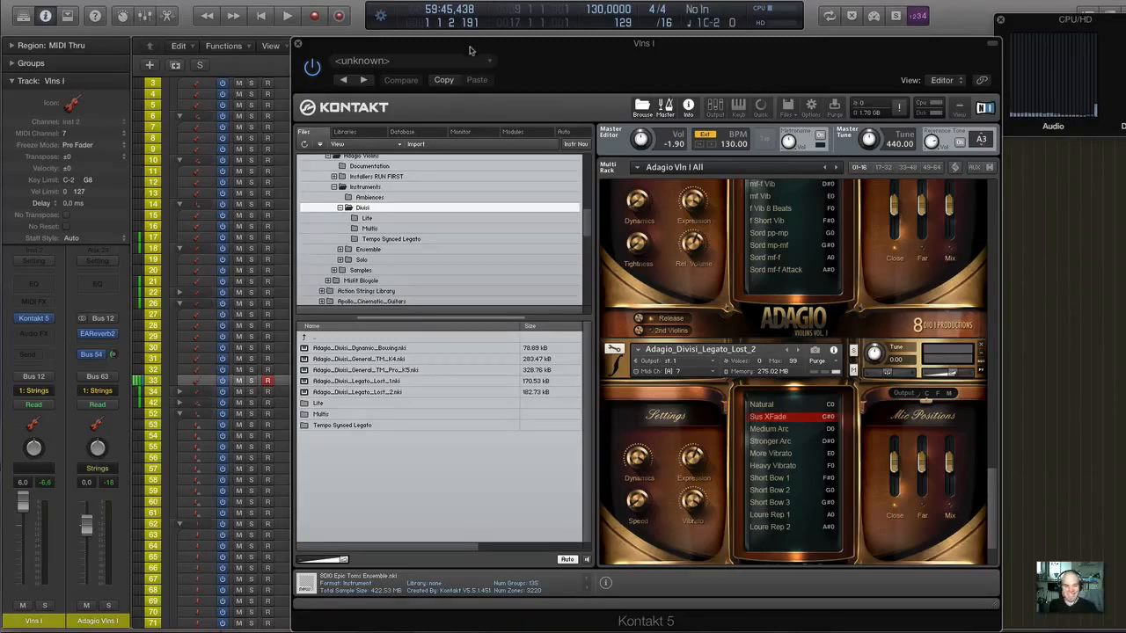
click(345, 131)
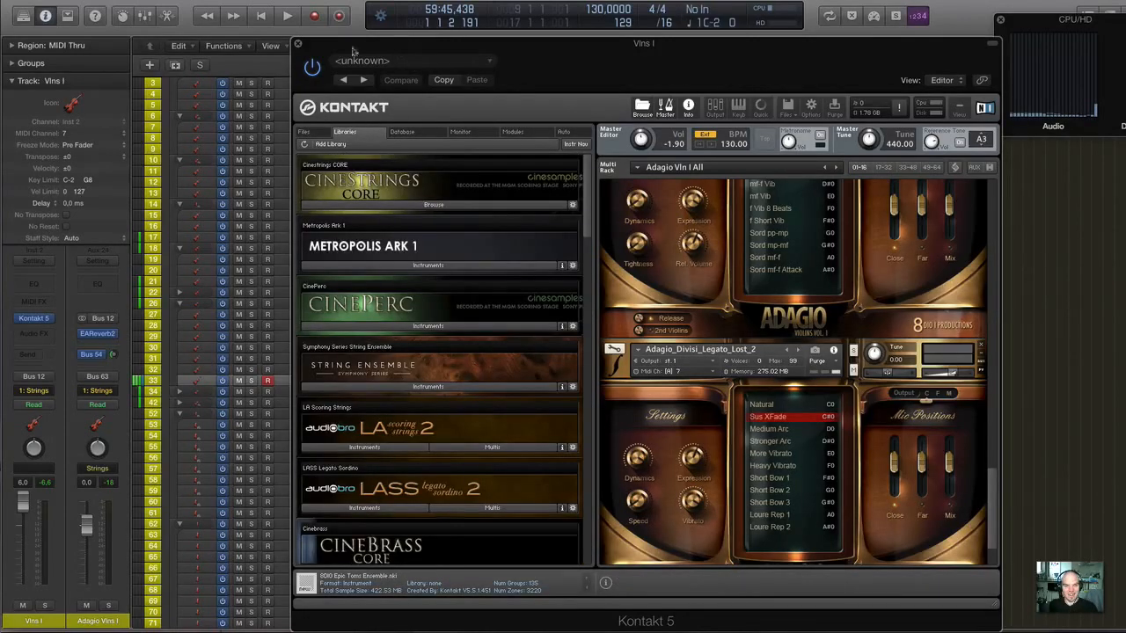
click(298, 44)
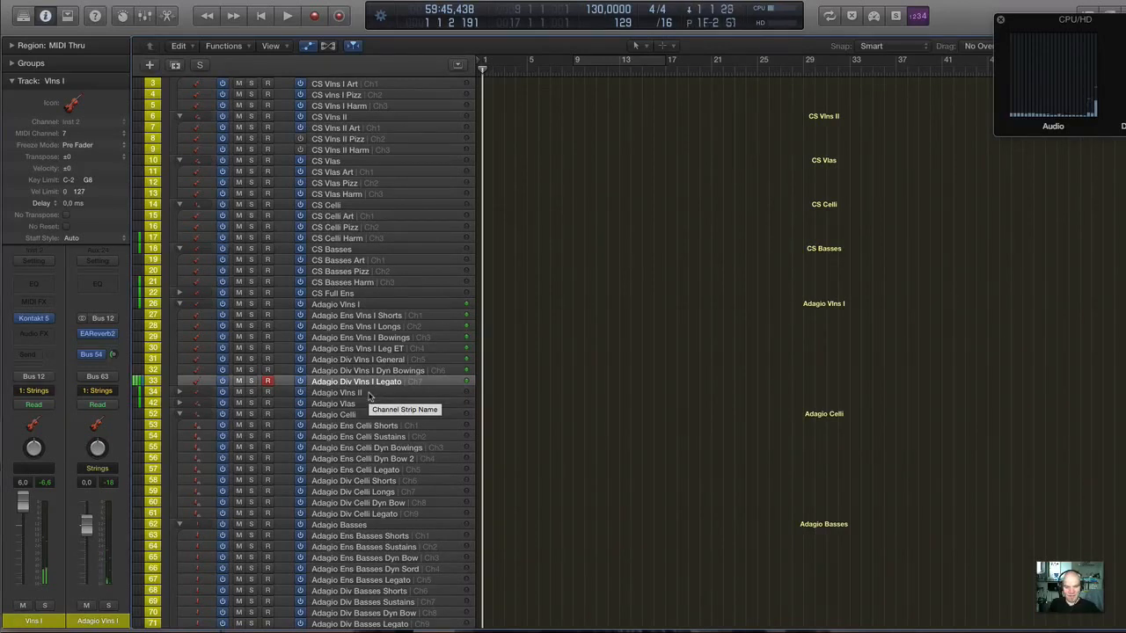
Find the Adagio solo string tracks and select the Adagio Solo Vla Legato track.
scroll(369, 396, up, 1)
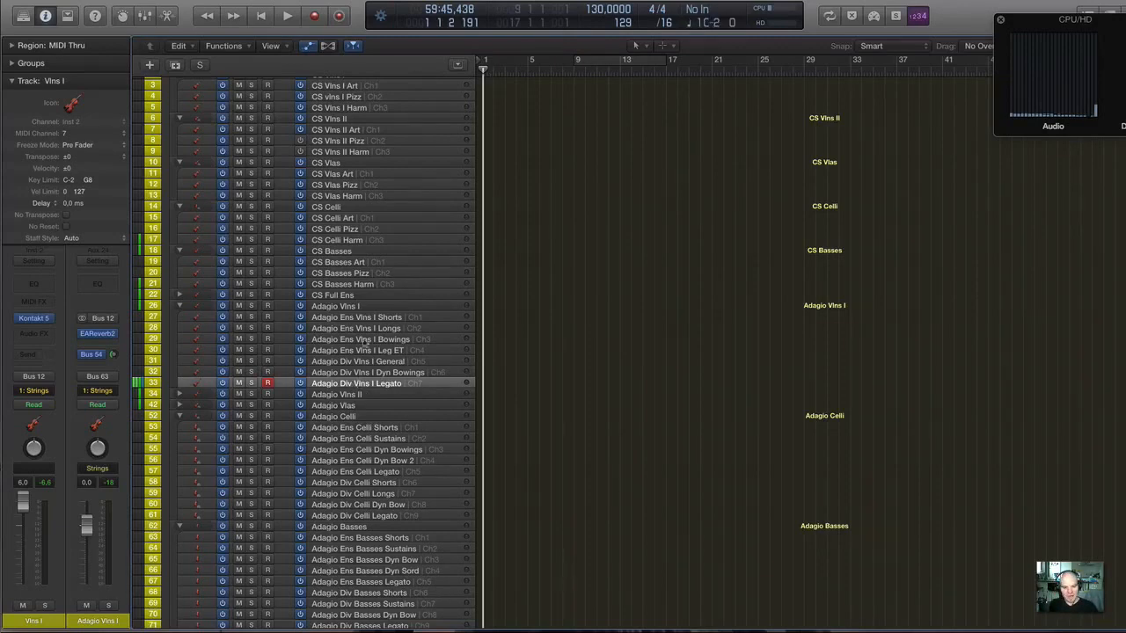
scroll(334, 489, down, 1)
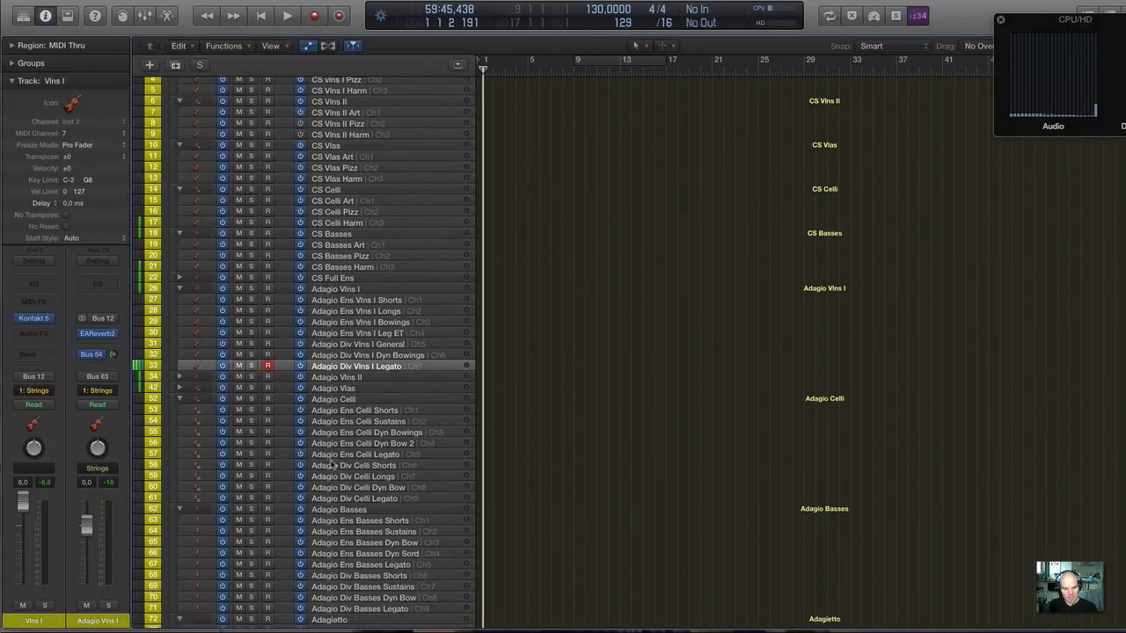
scroll(299, 467, down, 3)
scroll(299, 467, down, 10)
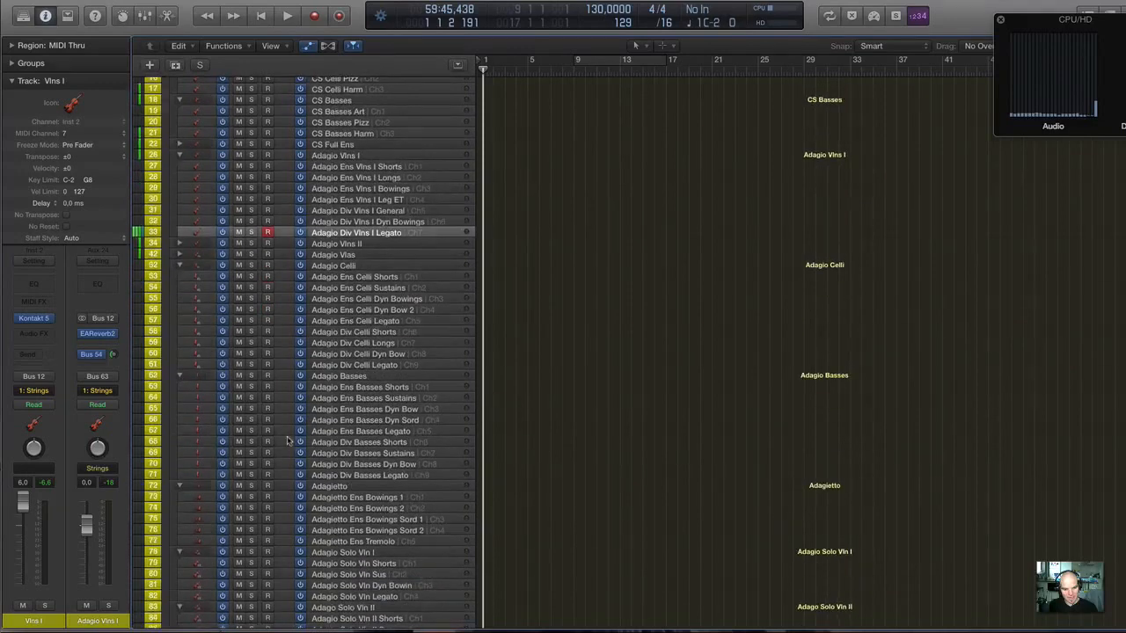
scroll(287, 440, down, 2)
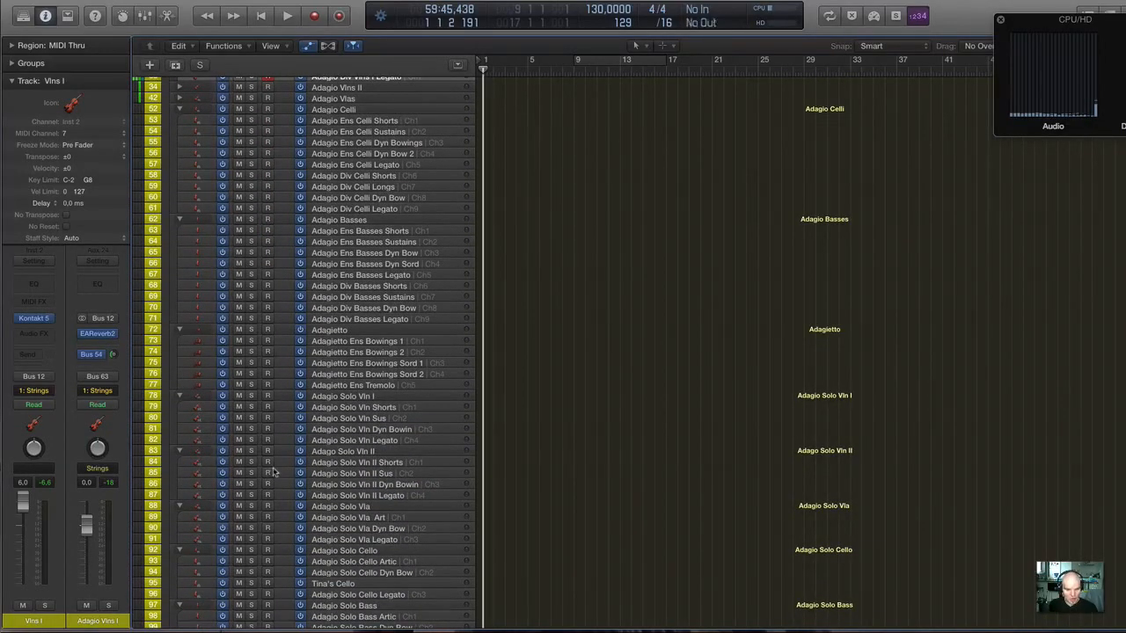
scroll(274, 472, down, 3)
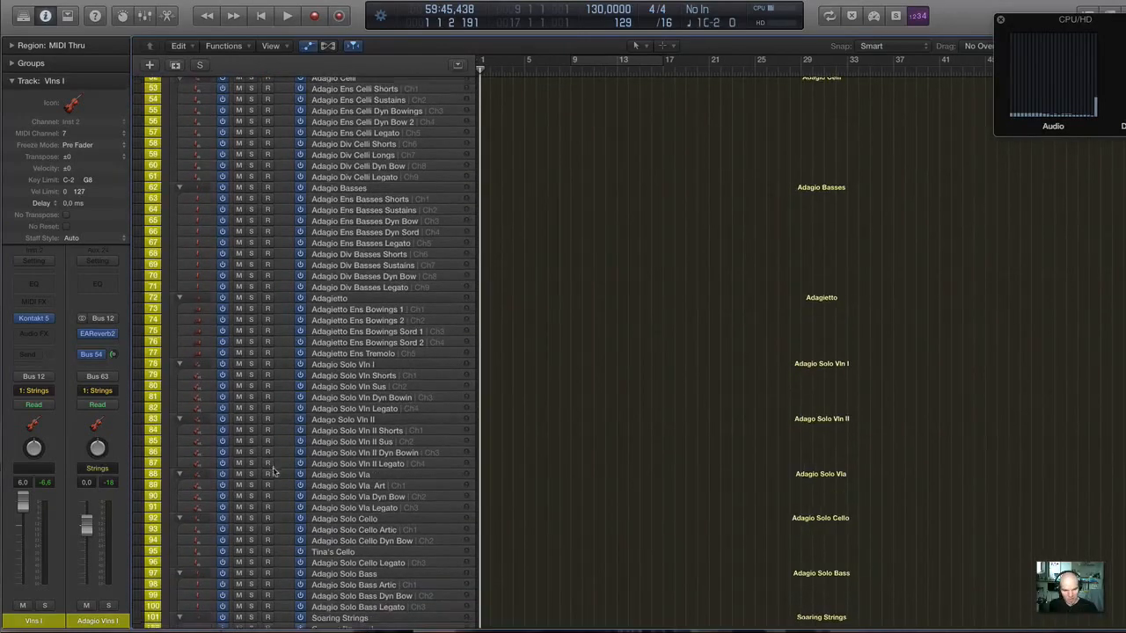
scroll(274, 473, down, 1)
click(345, 522)
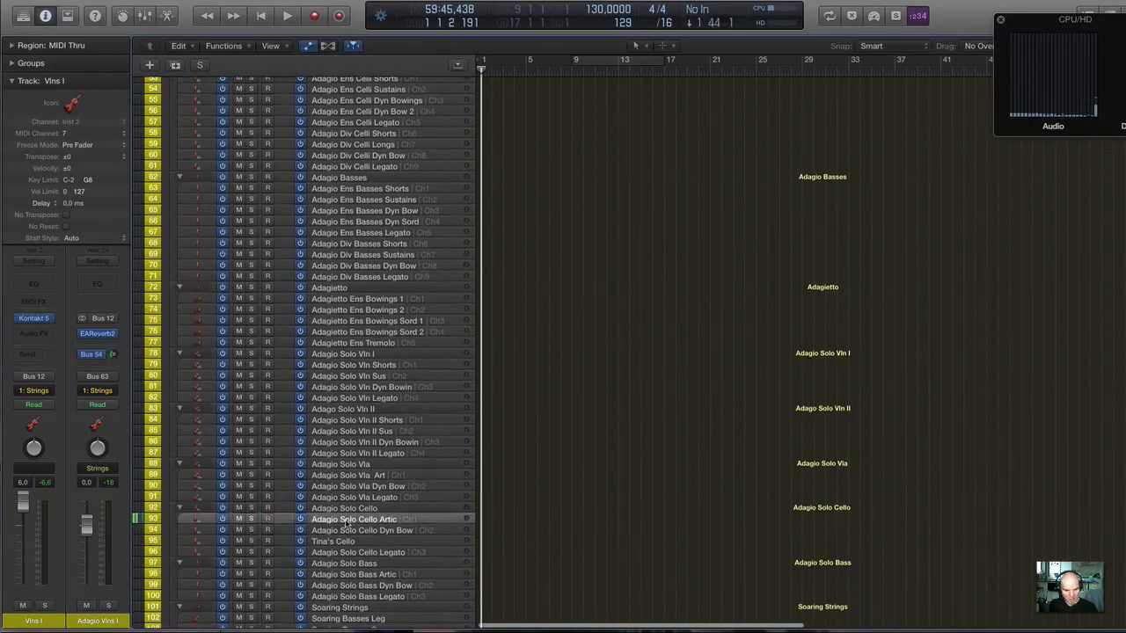
click(376, 477)
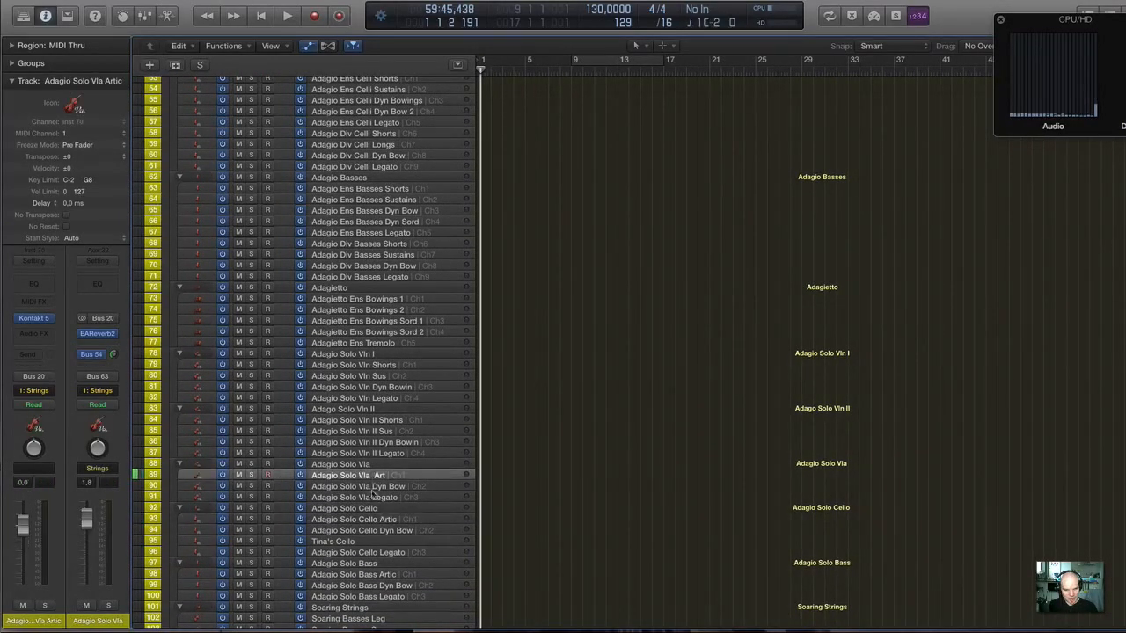
click(373, 497)
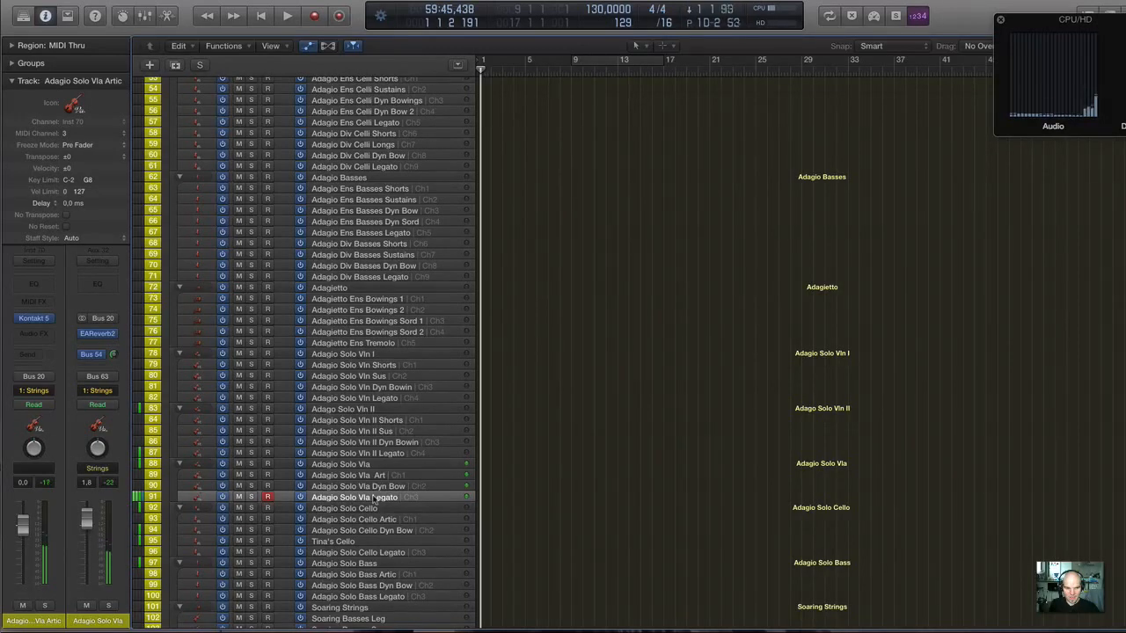
Adjust the Bus 54 send level on the Adagio Solo Vla channel.
scroll(373, 499, down, 1)
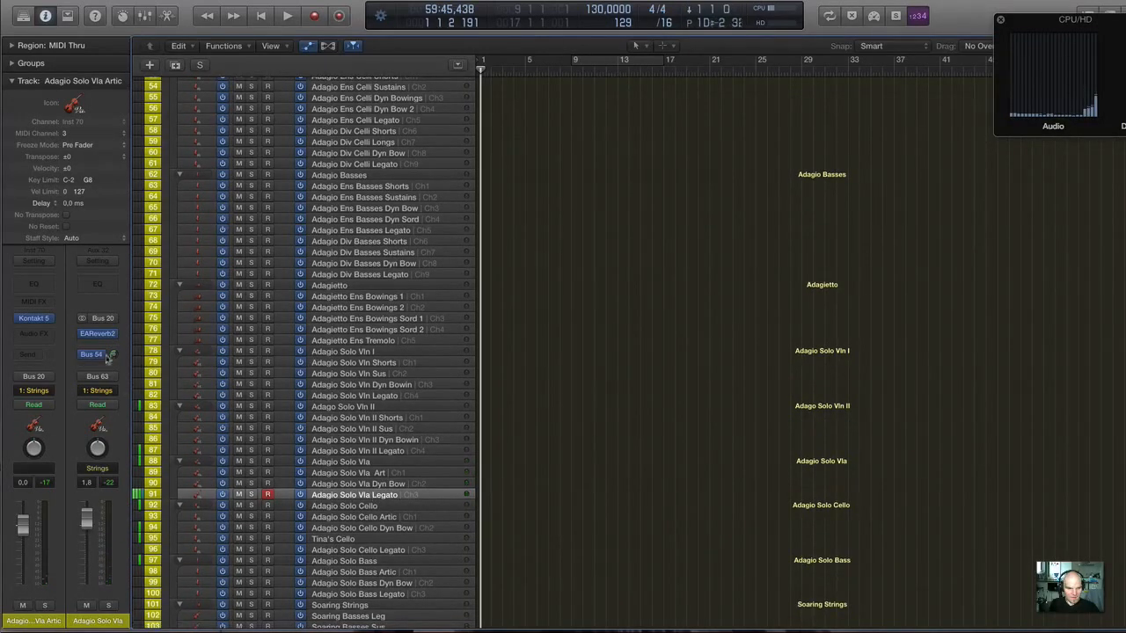
drag(115, 355, 114, 353)
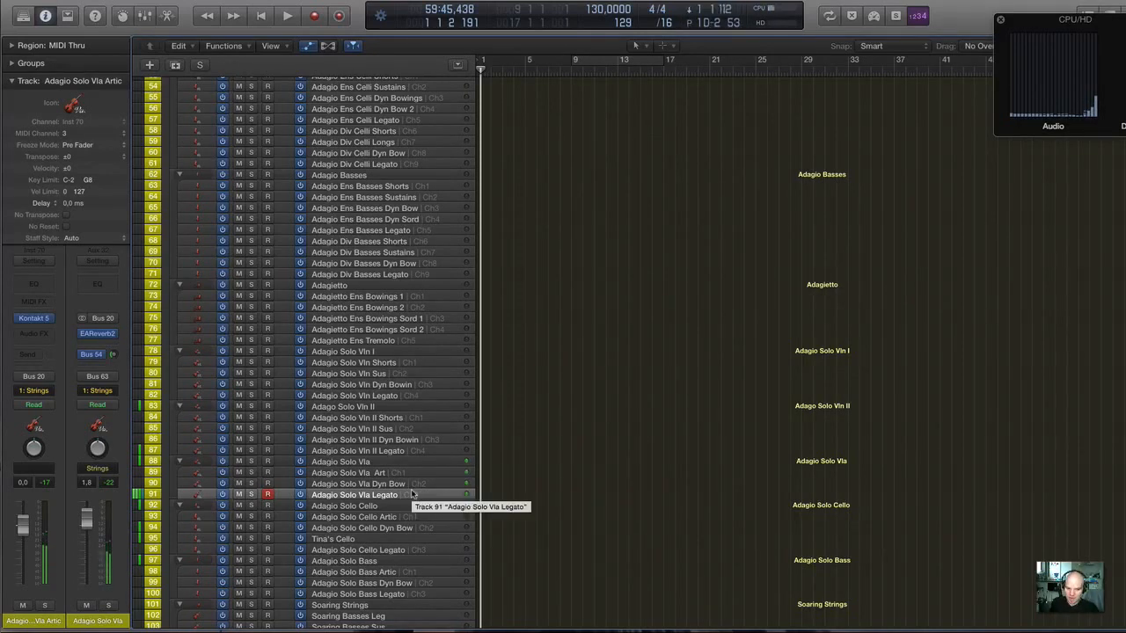
Select the Adagio Solo Vln Legato track and bring the Adagio ensemble and divisi tracks back into view.
scroll(412, 494, up, 1)
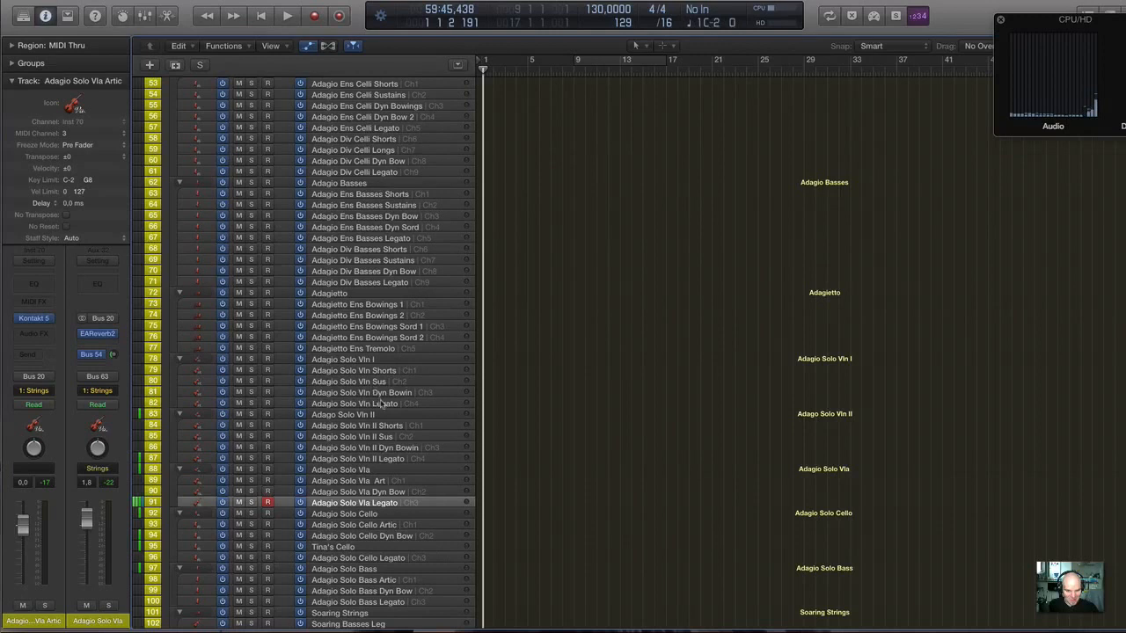
click(384, 403)
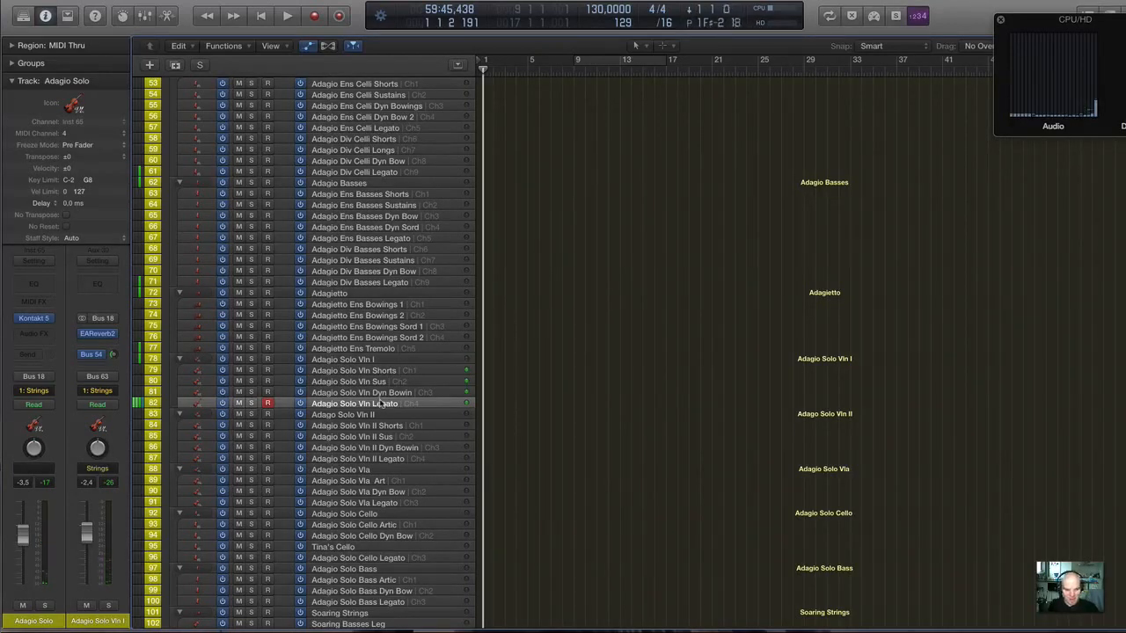
scroll(277, 319, up, 2)
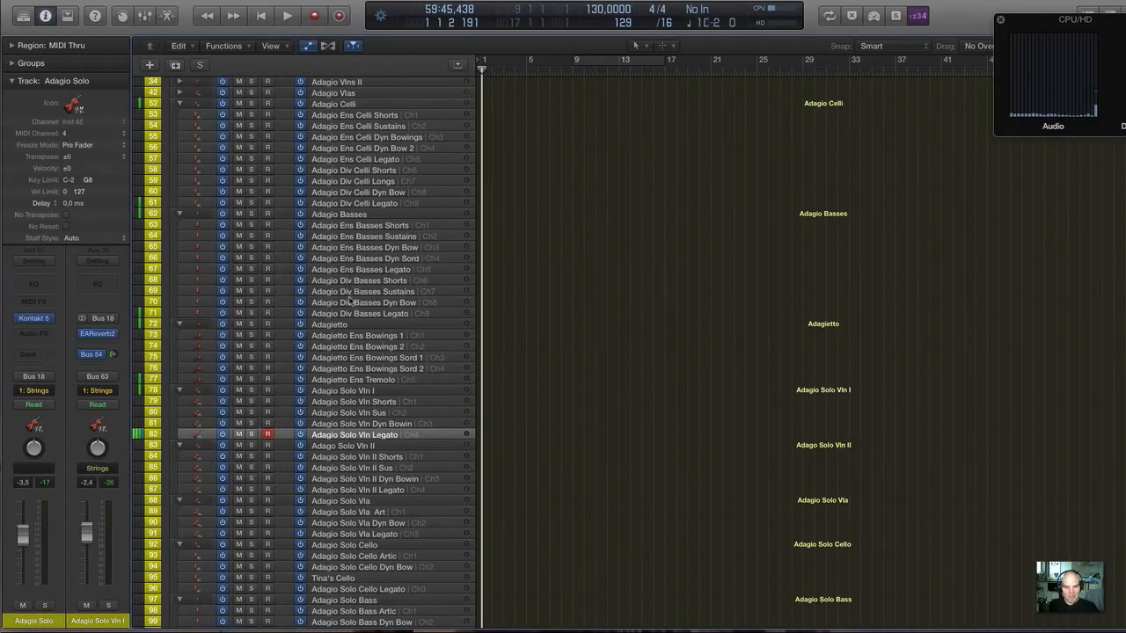
scroll(356, 299, up, 2)
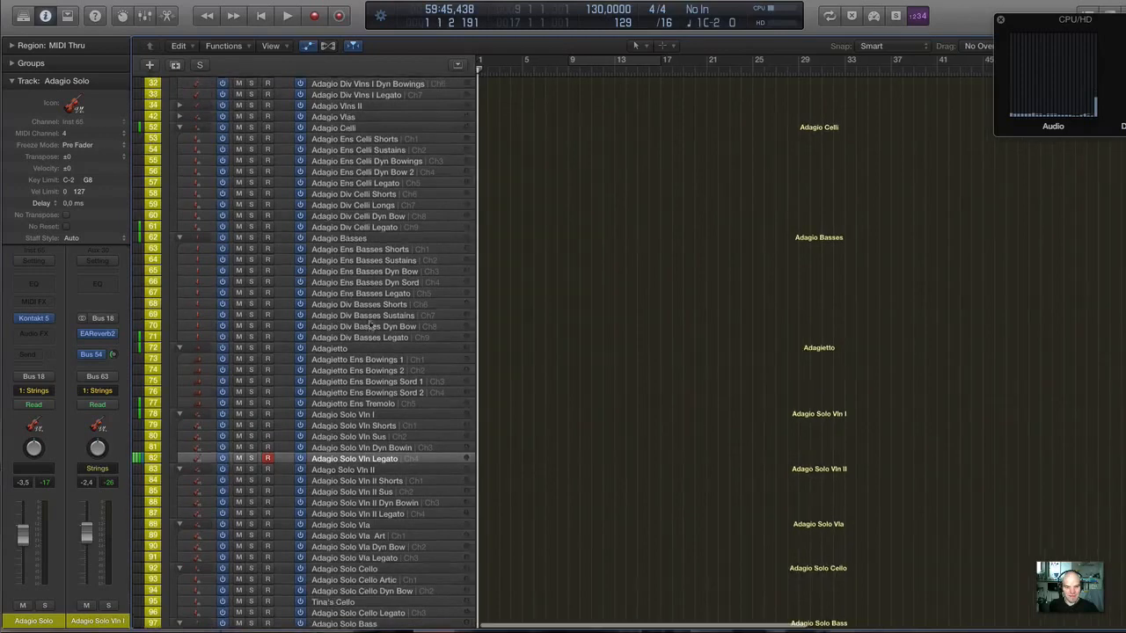
scroll(347, 277, up, 2)
scroll(346, 276, up, 2)
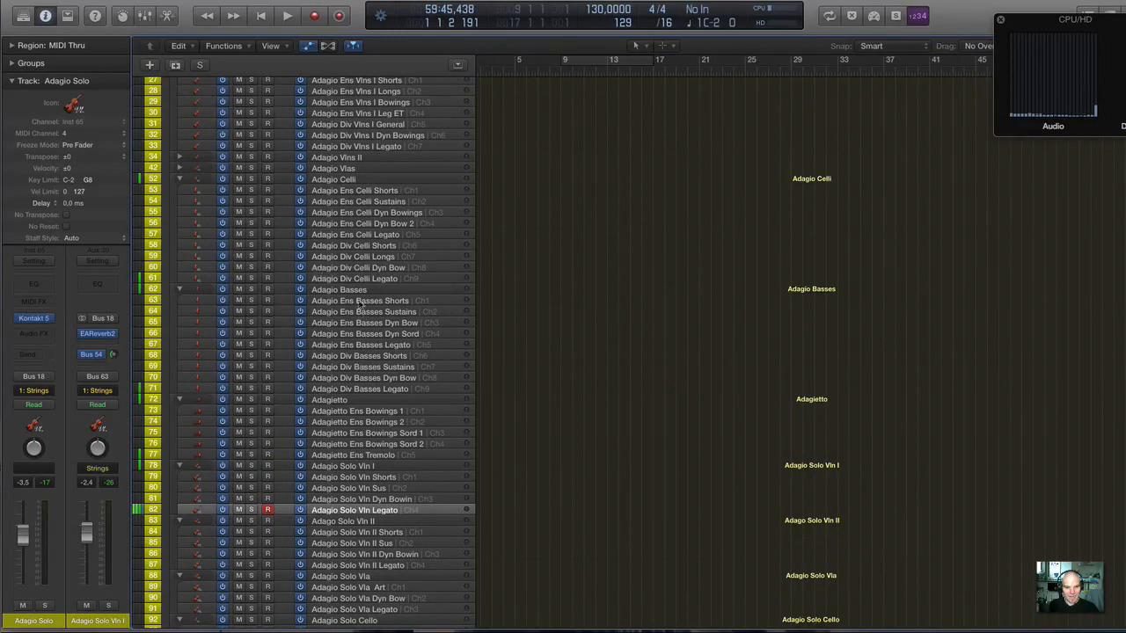
Select the Adagietto Ens Bowings Sord 1 track and bring the Adagio celli and basses tracks back into view.
scroll(337, 254, down, 5)
scroll(338, 253, down, 3)
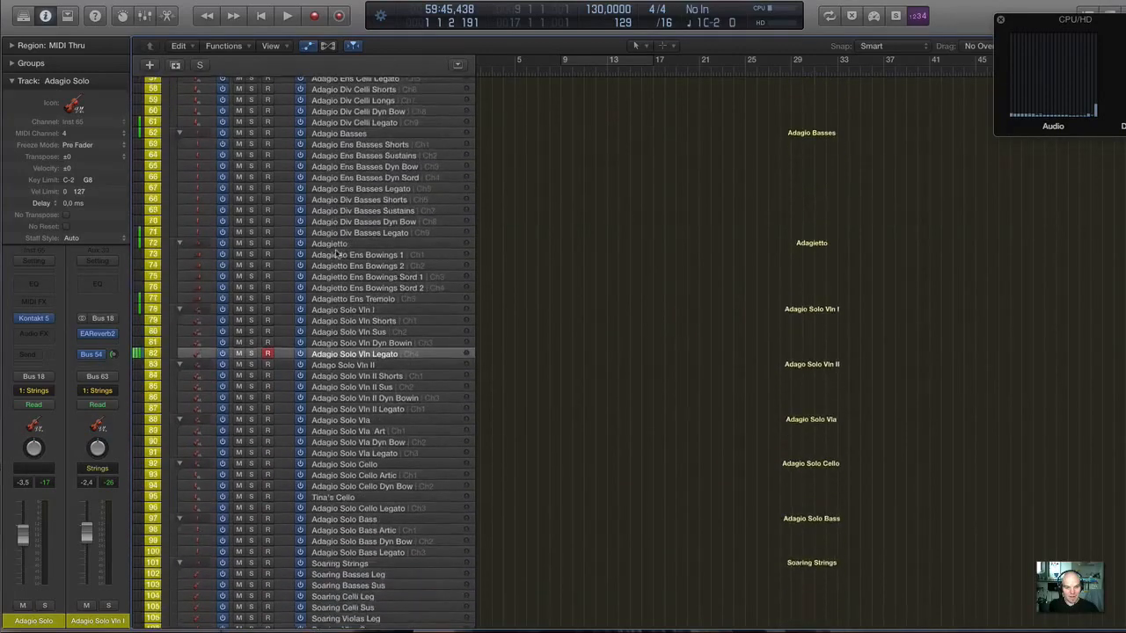
click(363, 273)
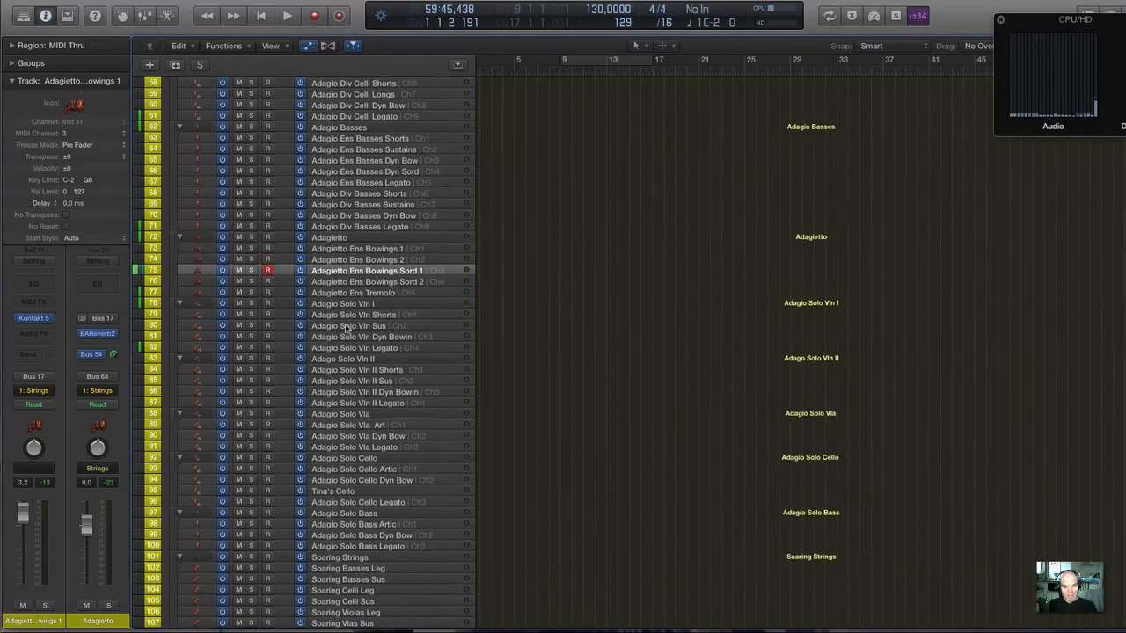
scroll(344, 328, up, 5)
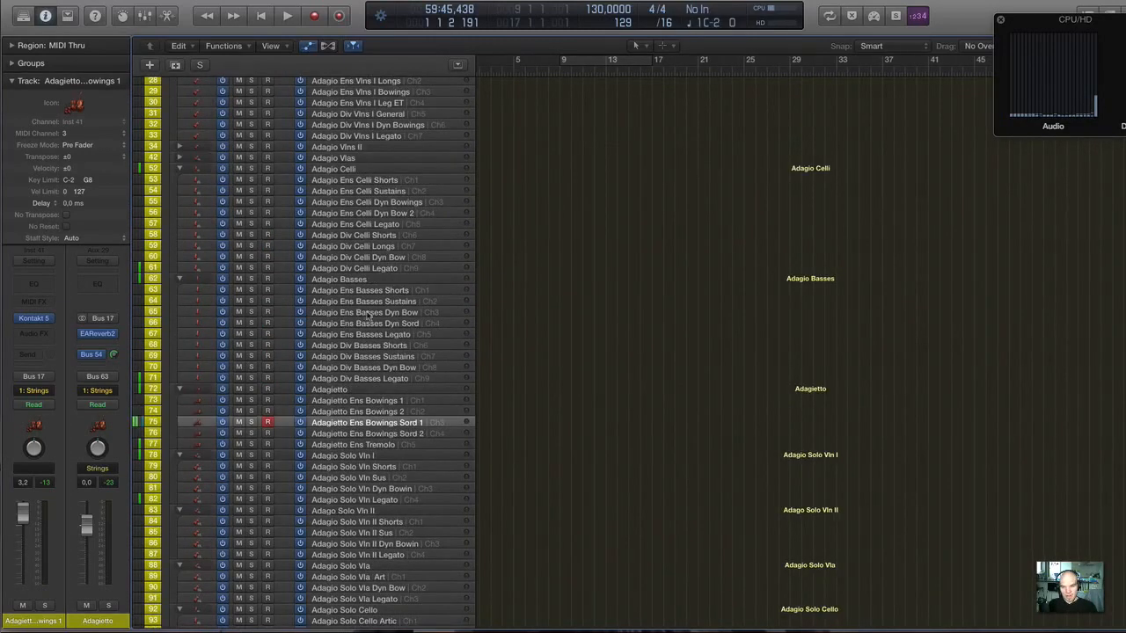
Switch to Safari, show the LASS Legato Sordino 2.5 page, and return to Logic Pro.
key(super+Tab)
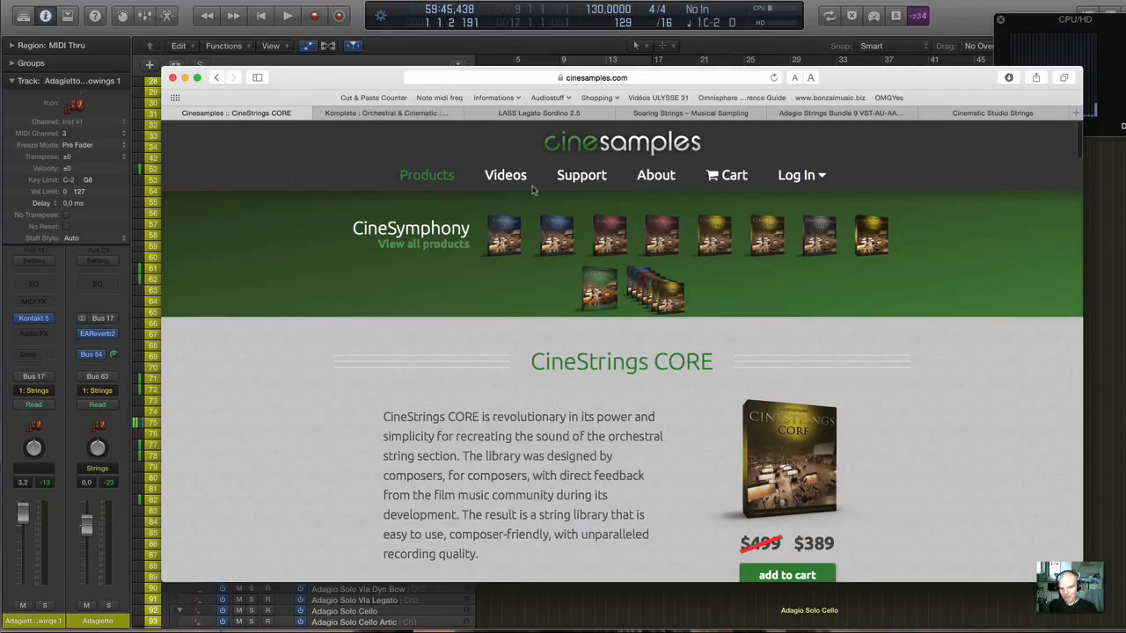
click(551, 114)
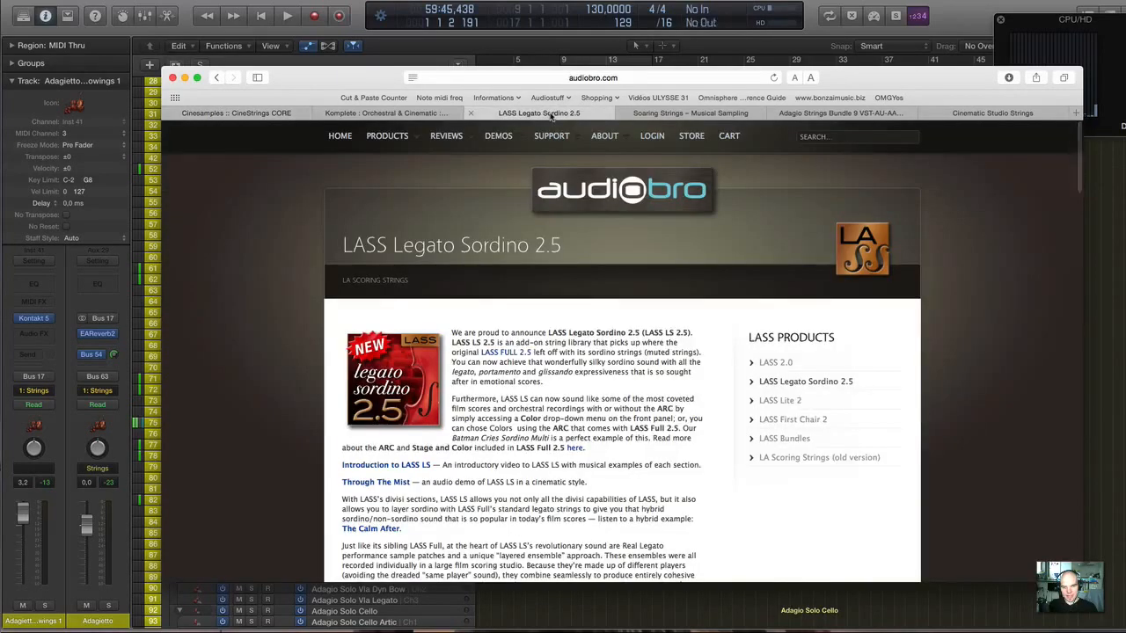
click(405, 18)
Look through the track list down to the LA Scoring Strings tracks and back up to the CineStrings tracks.
scroll(338, 376, down, 8)
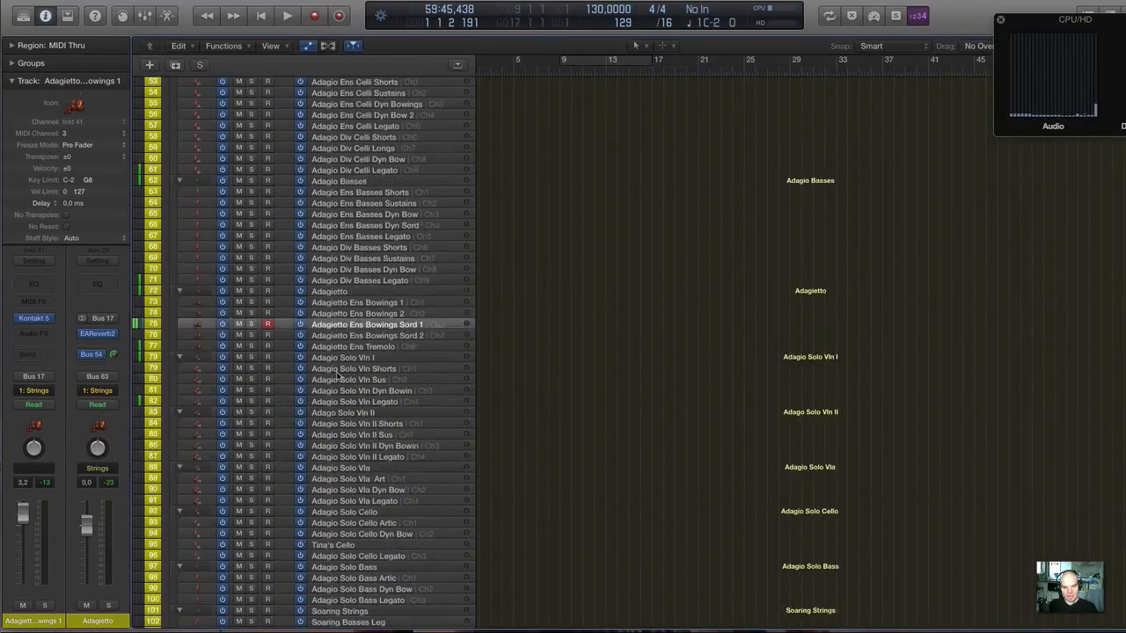
scroll(334, 394, down, 3)
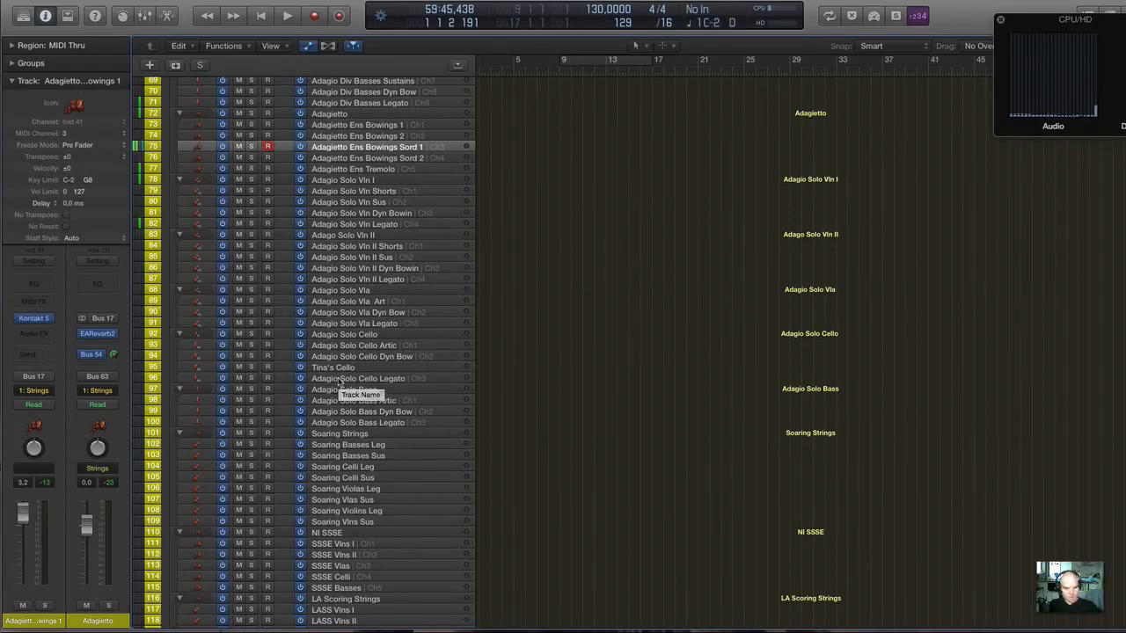
scroll(341, 381, down, 1)
scroll(341, 381, down, 3)
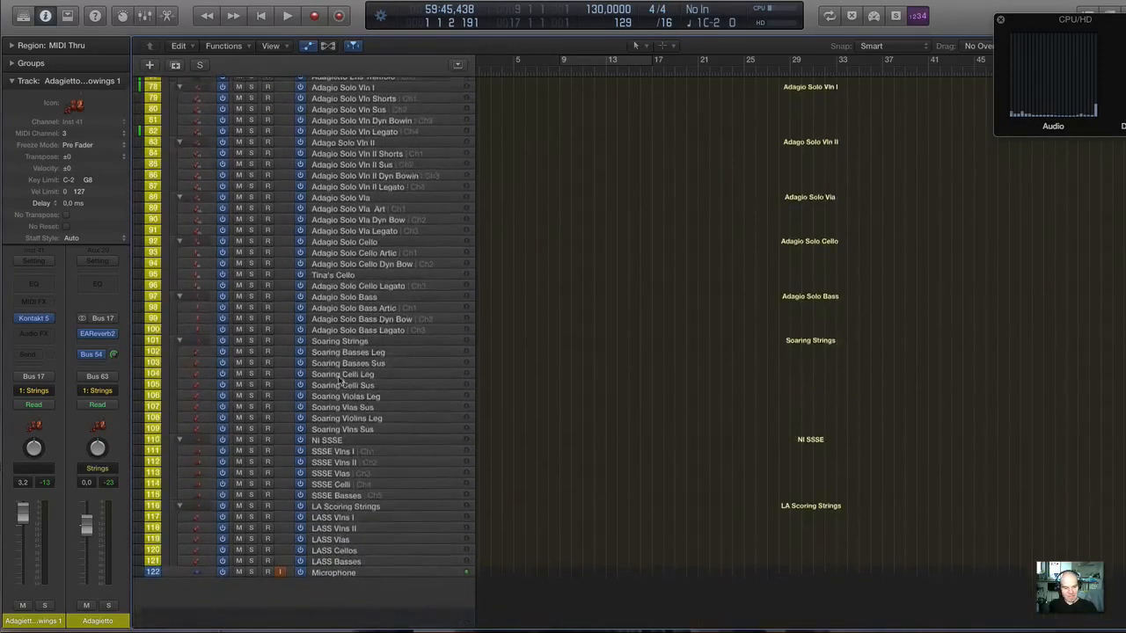
scroll(340, 381, up, 12)
scroll(341, 381, up, 12)
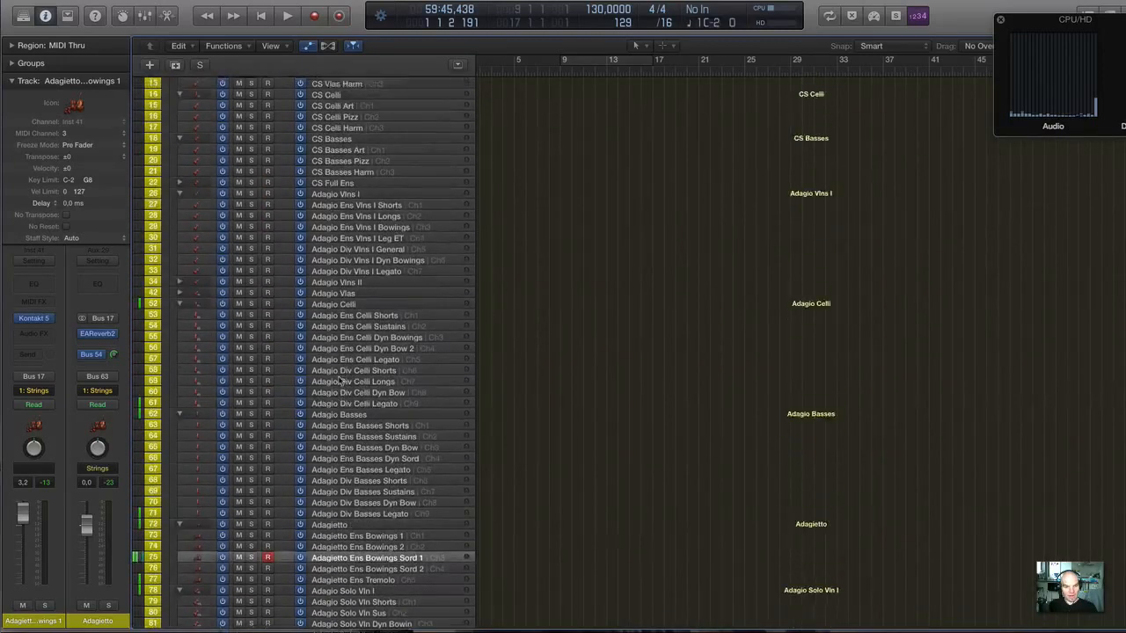
Switch to Safari and go through the open string library pages, finishing on the 8Dio Adagio Strings Bundle page.
key(super+Tab)
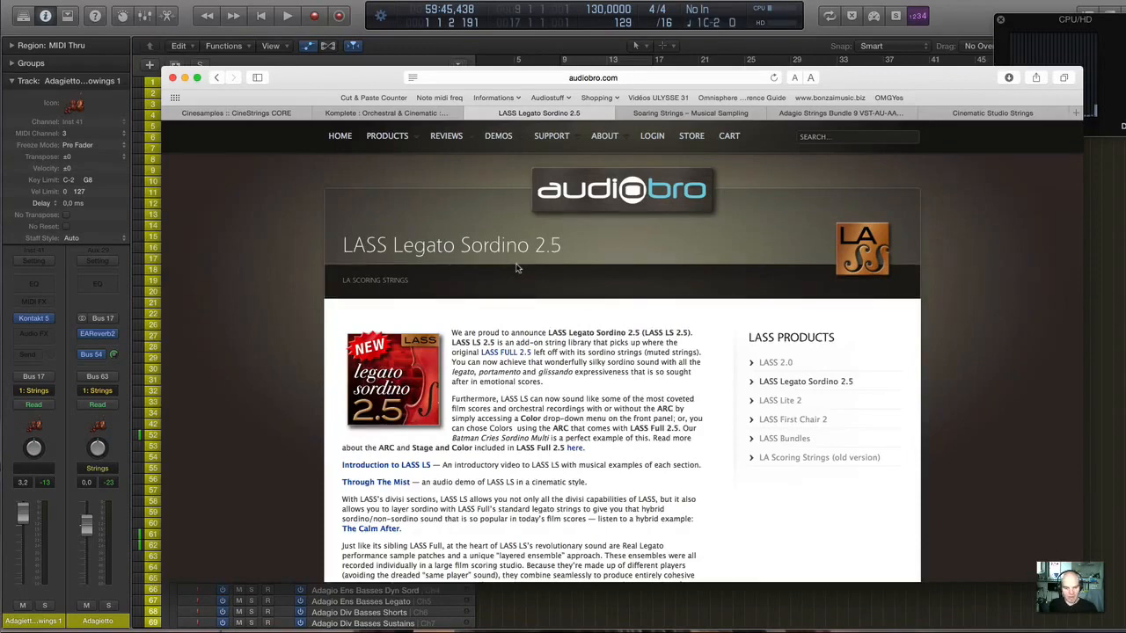
click(257, 114)
click(428, 112)
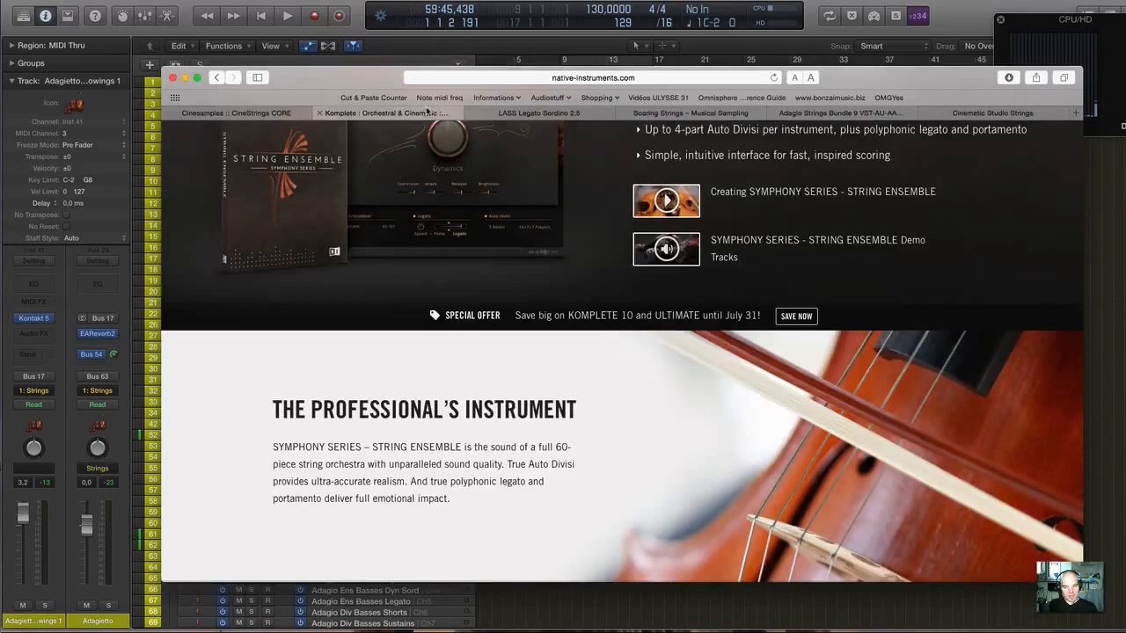
click(563, 113)
click(722, 113)
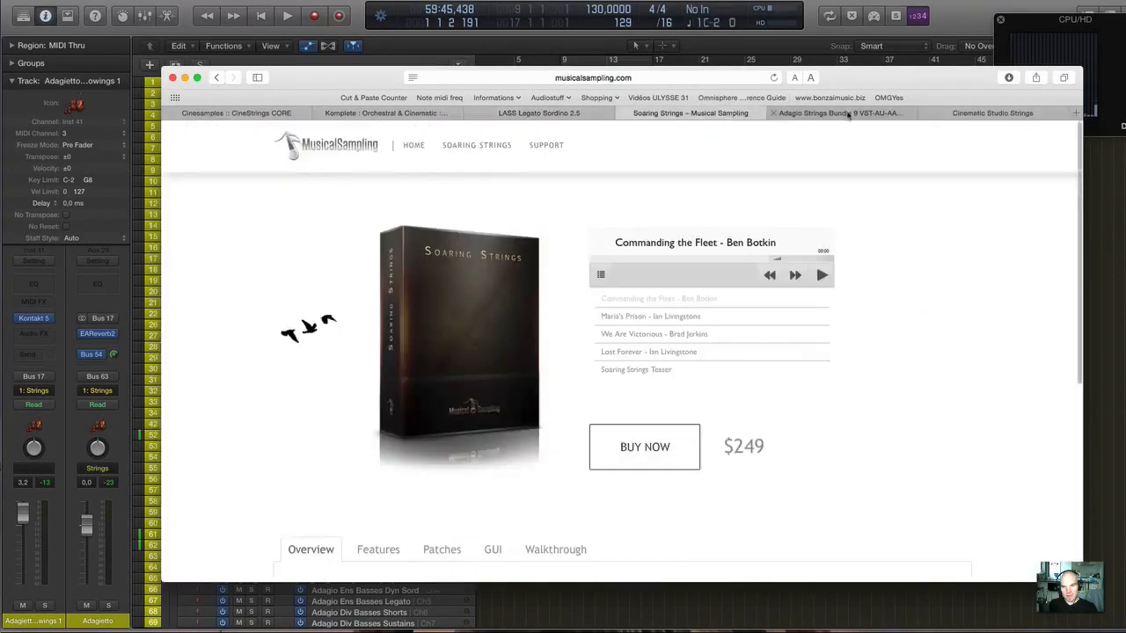
click(841, 113)
click(994, 112)
click(840, 112)
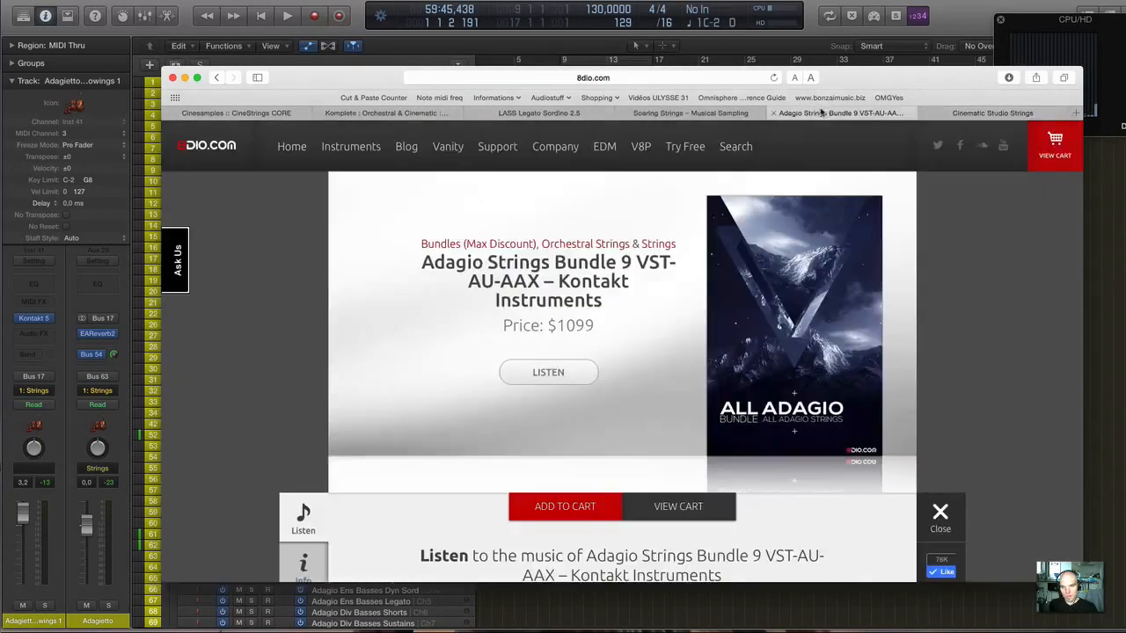
Go back through the Soaring Strings, LASS and Native Instruments pages to the CineStrings CORE page.
click(704, 113)
click(541, 113)
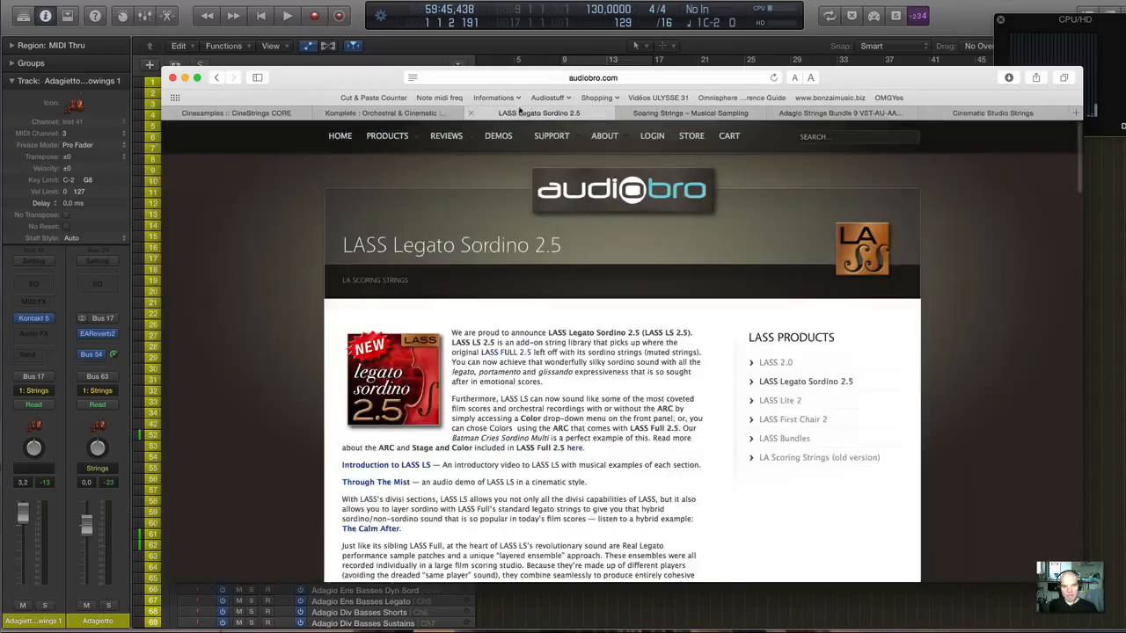
click(369, 114)
click(262, 114)
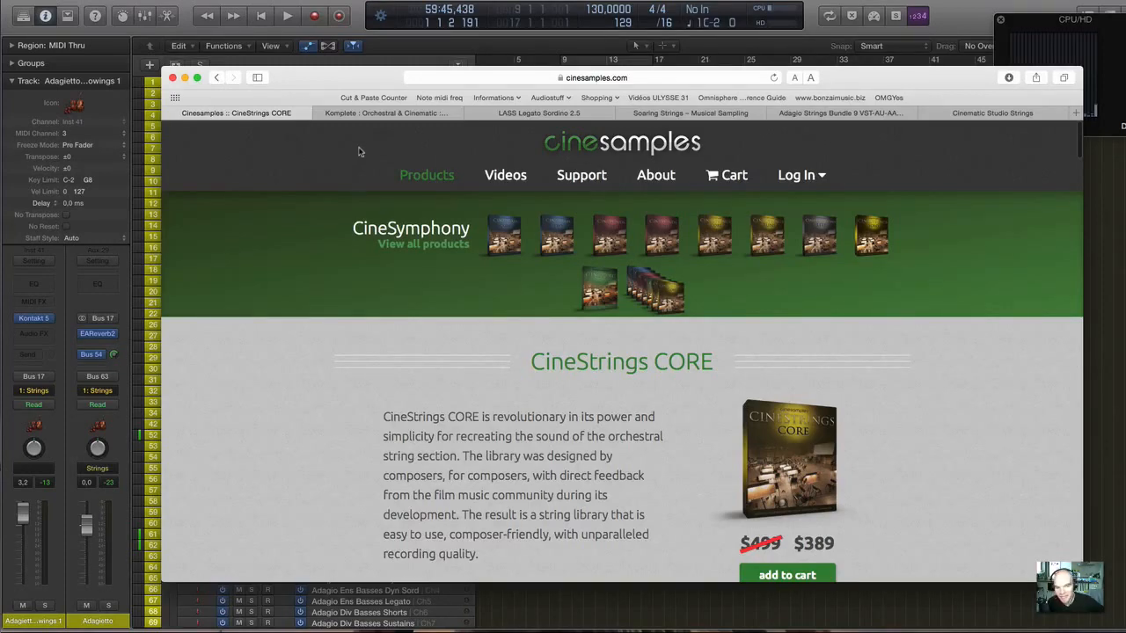
Show the Native Instruments Symphony Series String Ensemble page from its beginning, and return to Logic Pro.
click(390, 115)
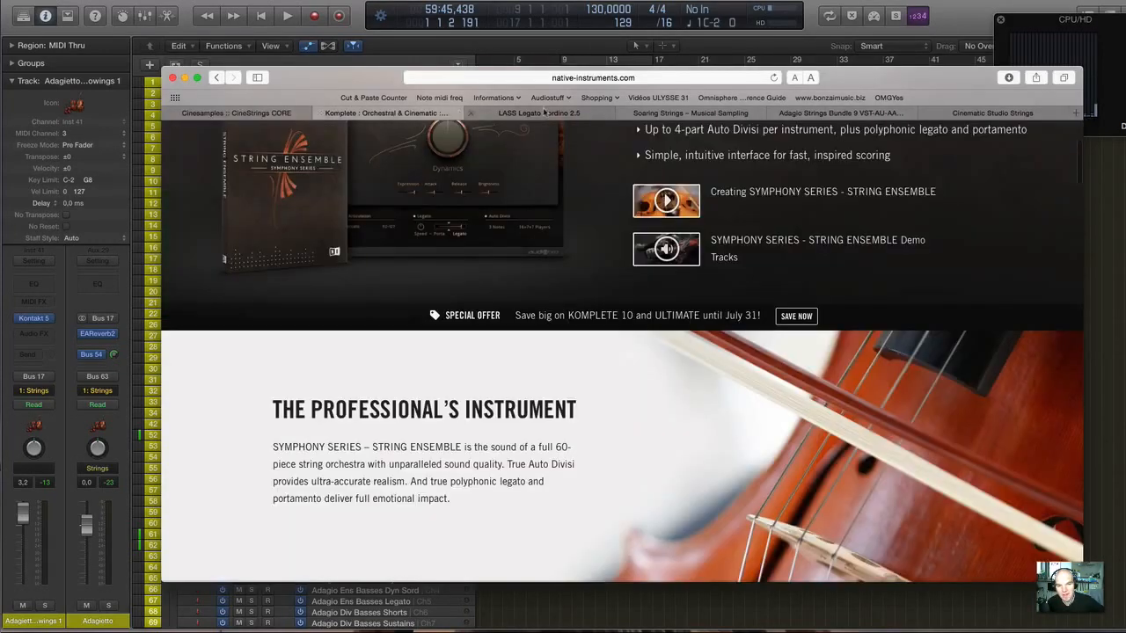
click(543, 113)
click(423, 114)
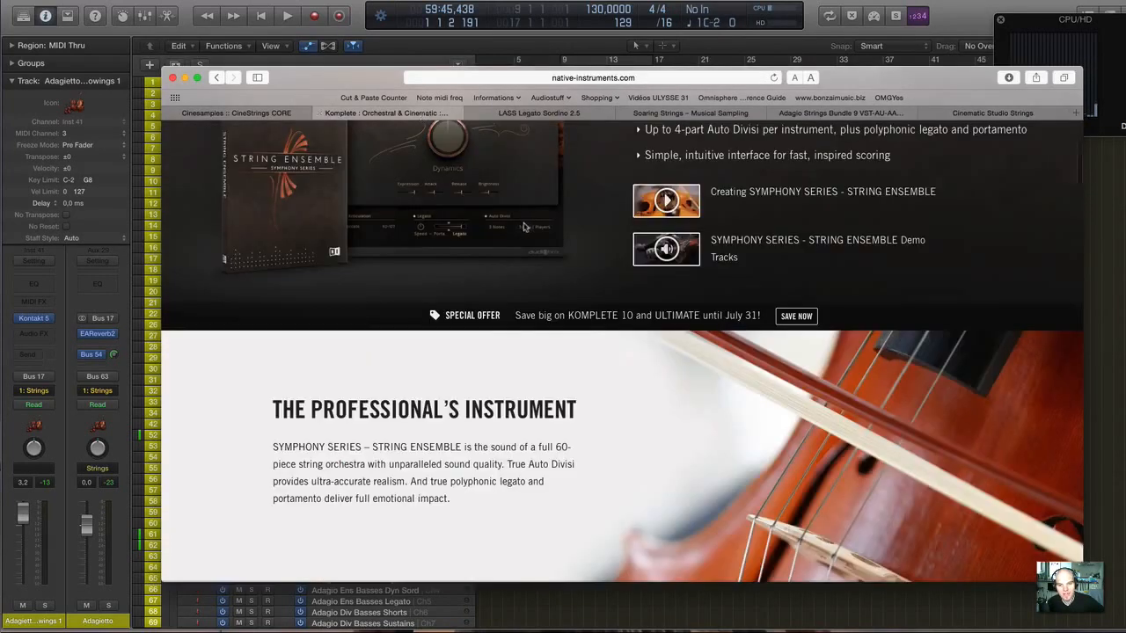
scroll(523, 227, up, 5)
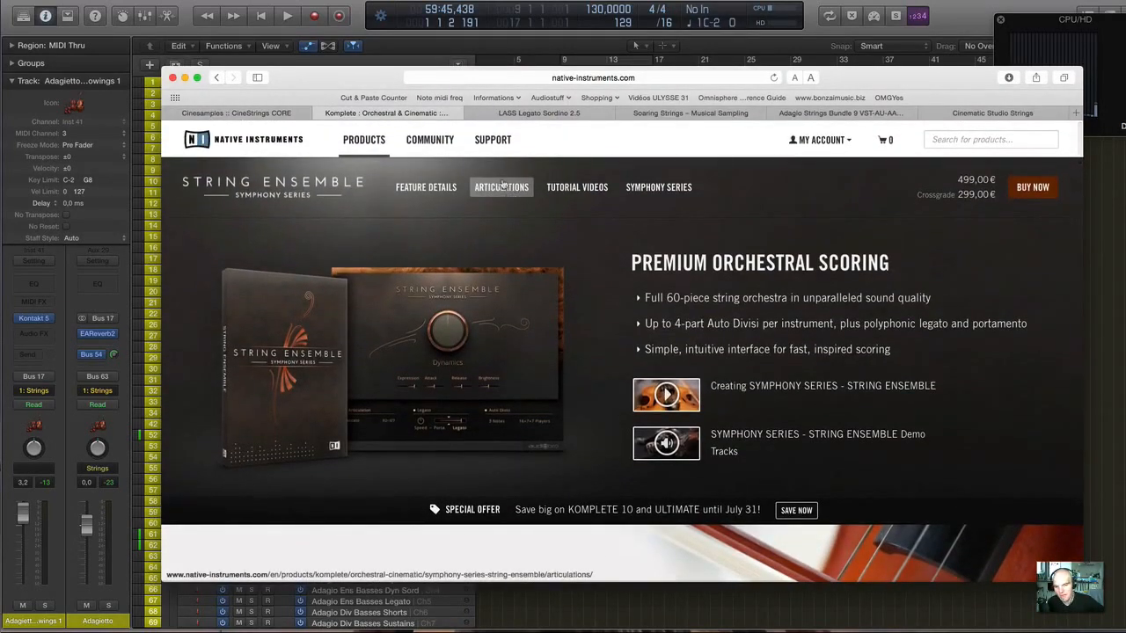
click(509, 3)
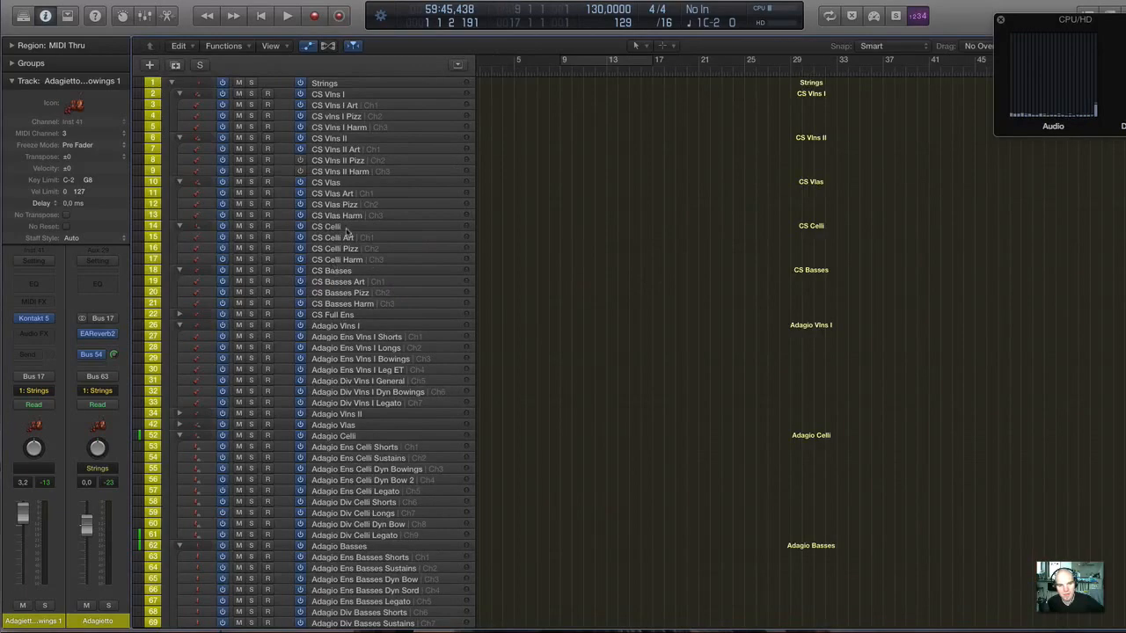
Find the Adagietto tracks, select Adagietto Ens Bowings Sord 2, and reselect Adagietto Ens Bowings Sord 1.
scroll(348, 231, down, 10)
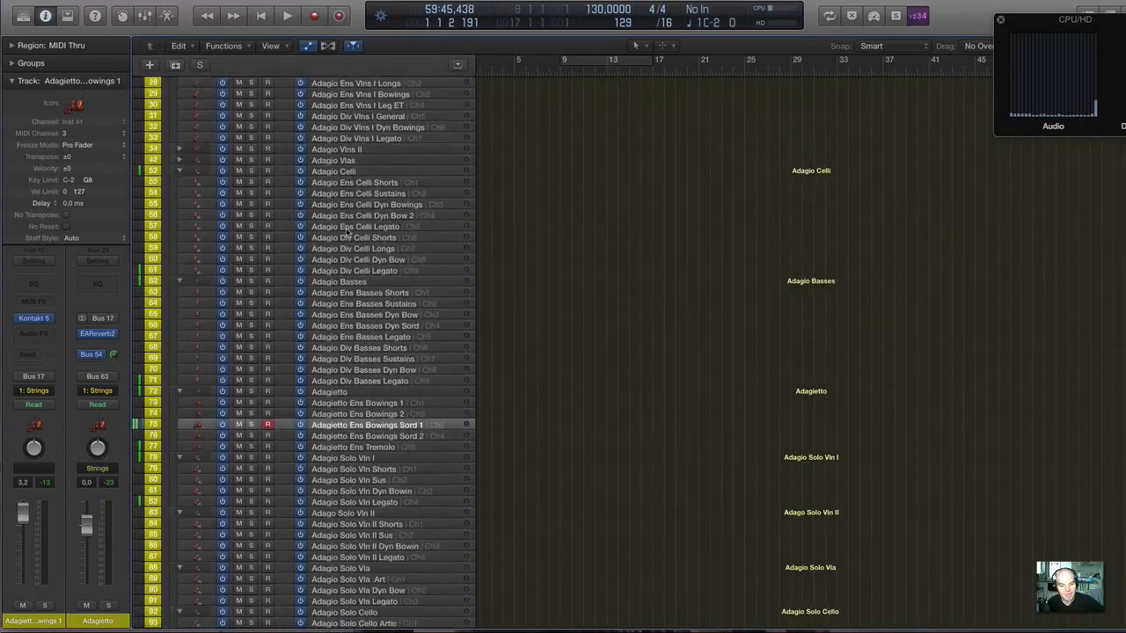
scroll(348, 231, down, 8)
scroll(347, 232, up, 8)
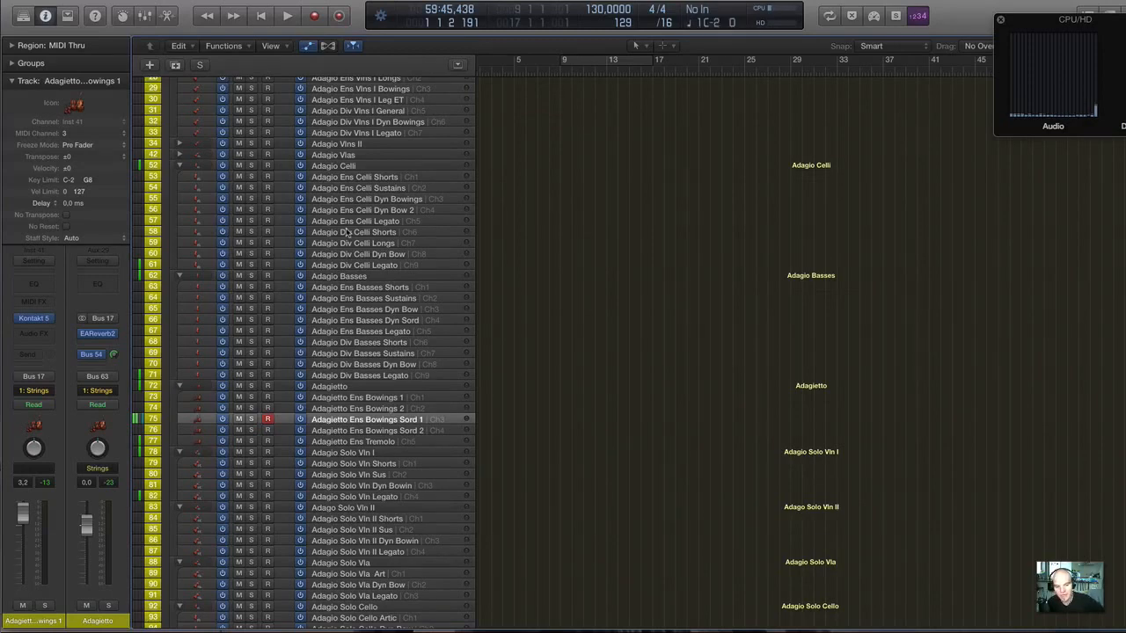
scroll(359, 280, down, 5)
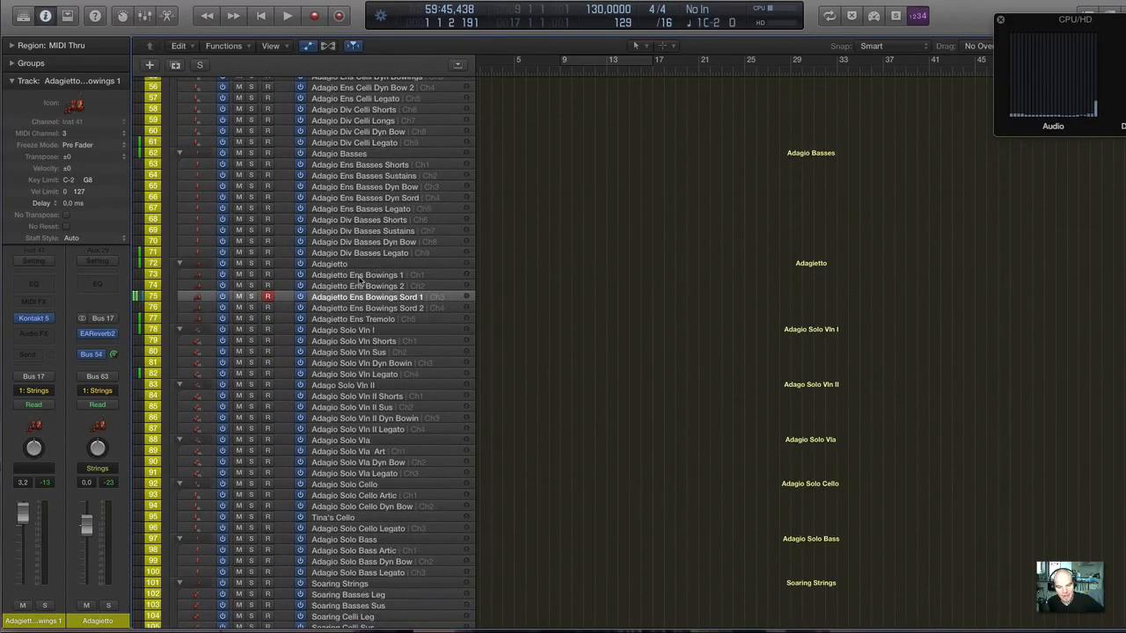
scroll(359, 279, down, 2)
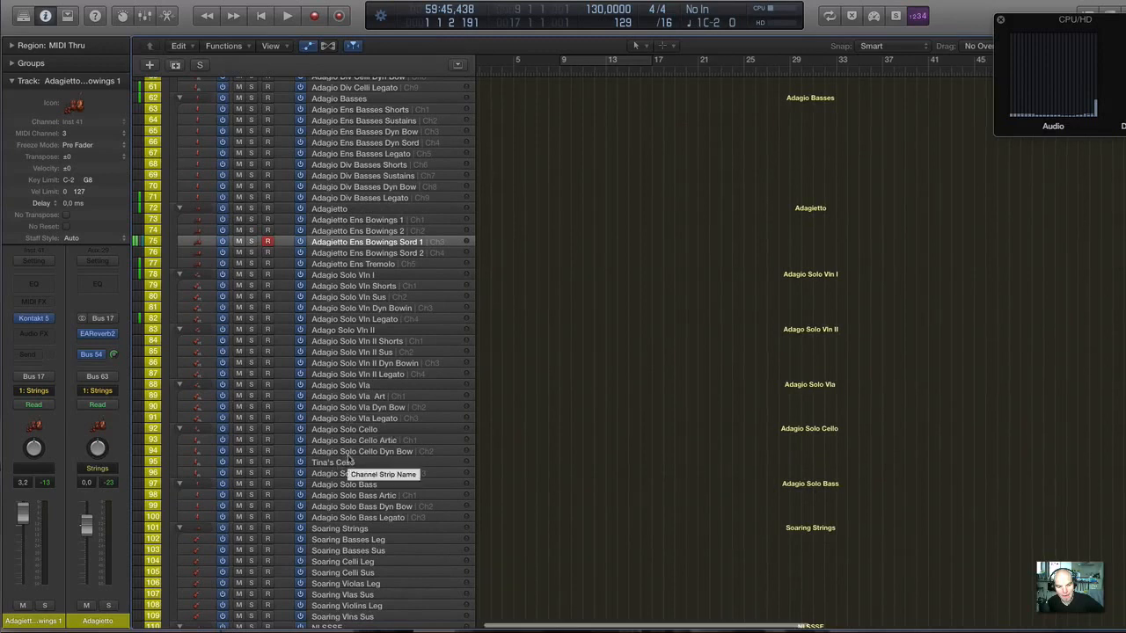
scroll(345, 405, up, 1)
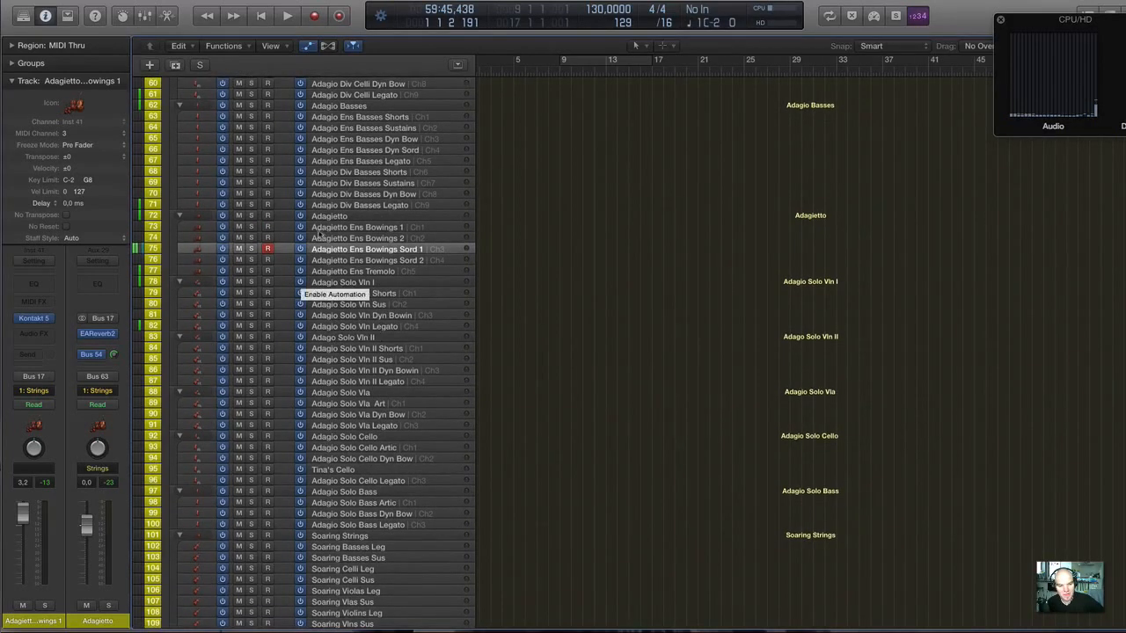
click(410, 262)
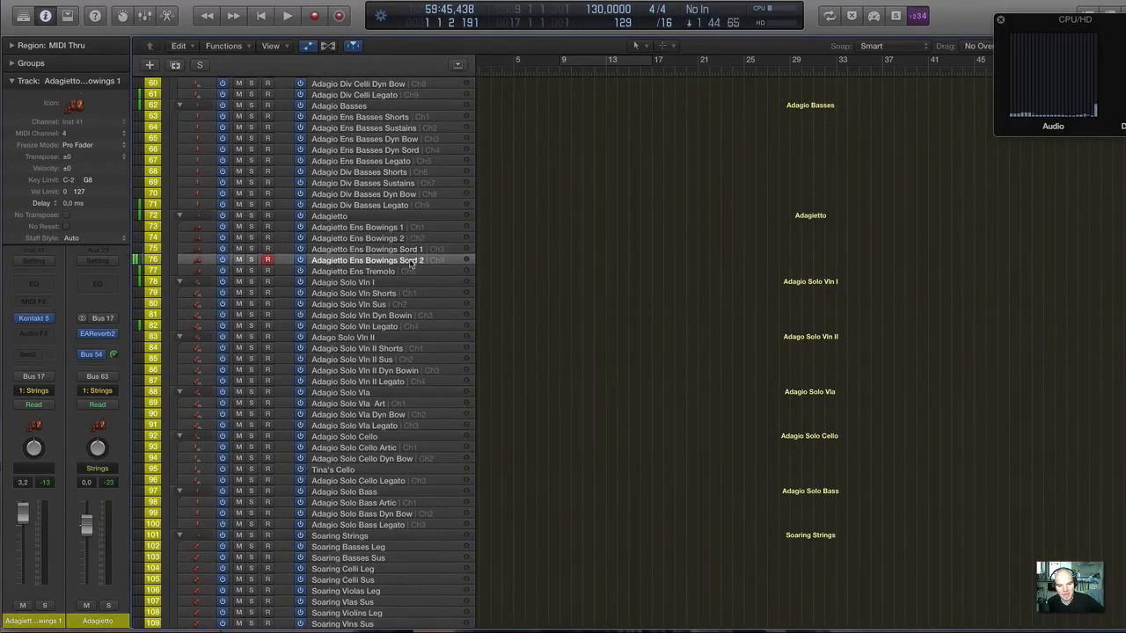
click(405, 251)
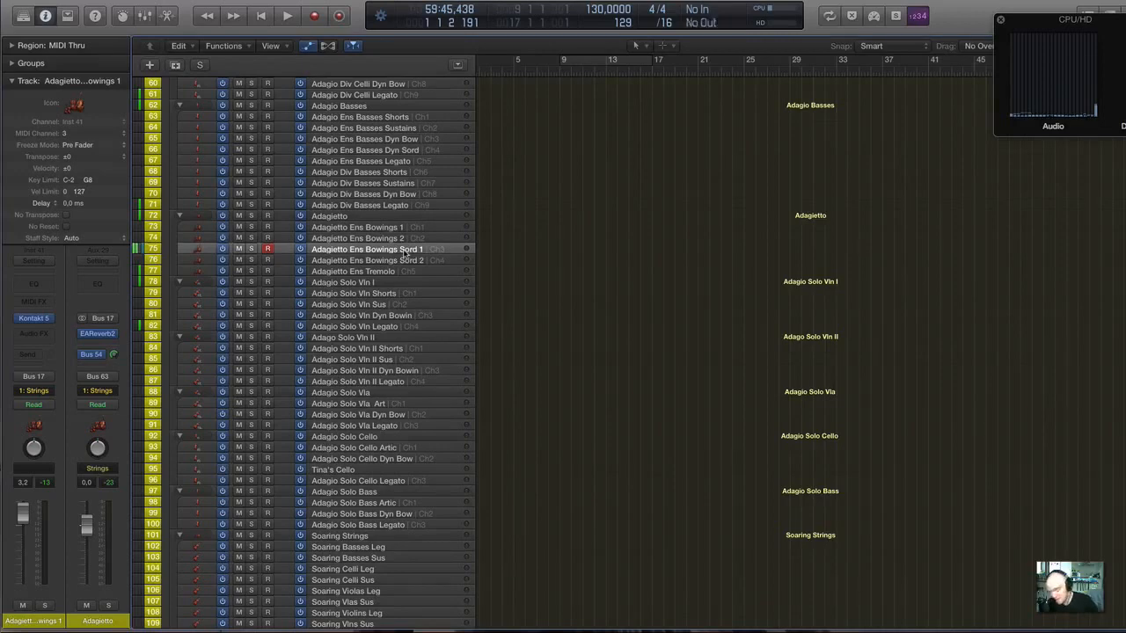
Show the Soaring Strings, NI SSSE and LASS tracks, and switch to the CineStrings CORE page in Safari.
scroll(405, 253, down, 3)
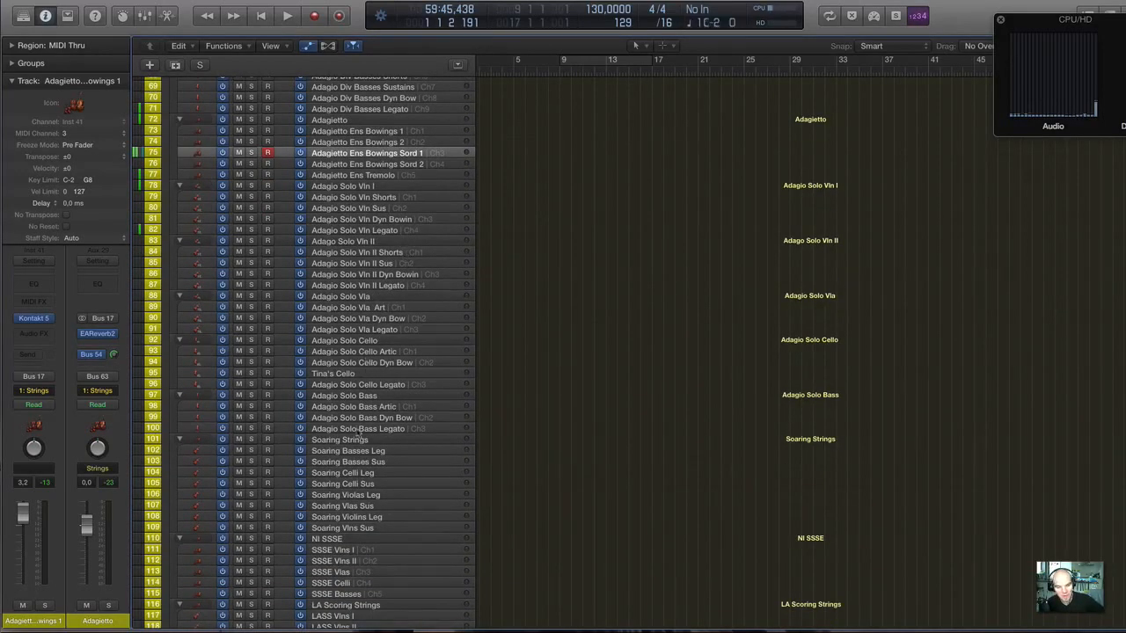
scroll(359, 428, down, 2)
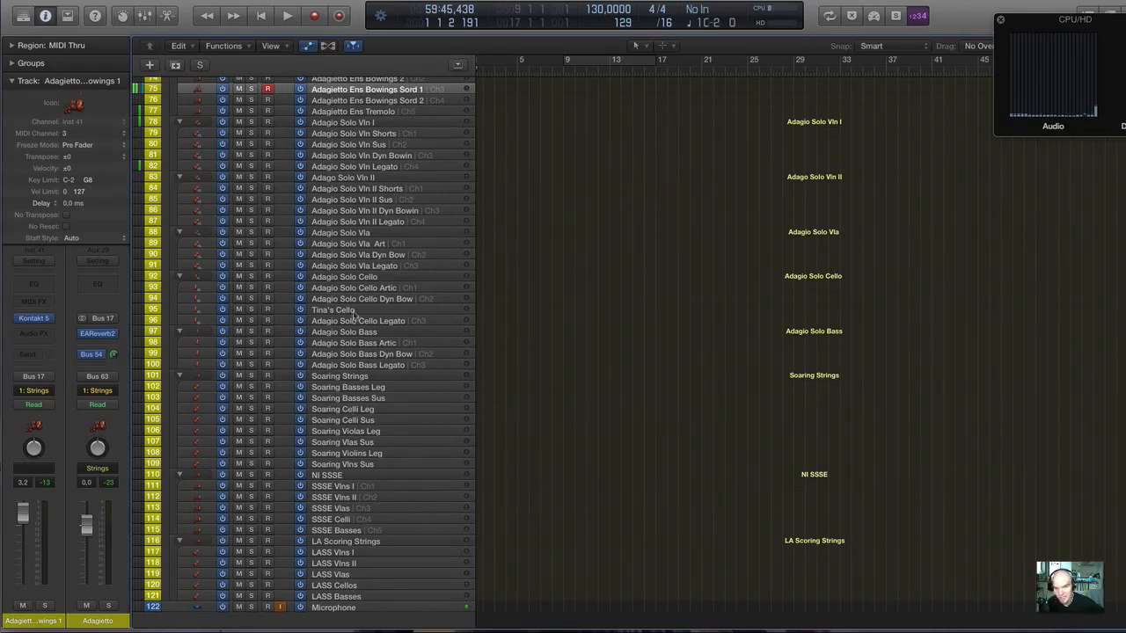
mouse_move(627, 616)
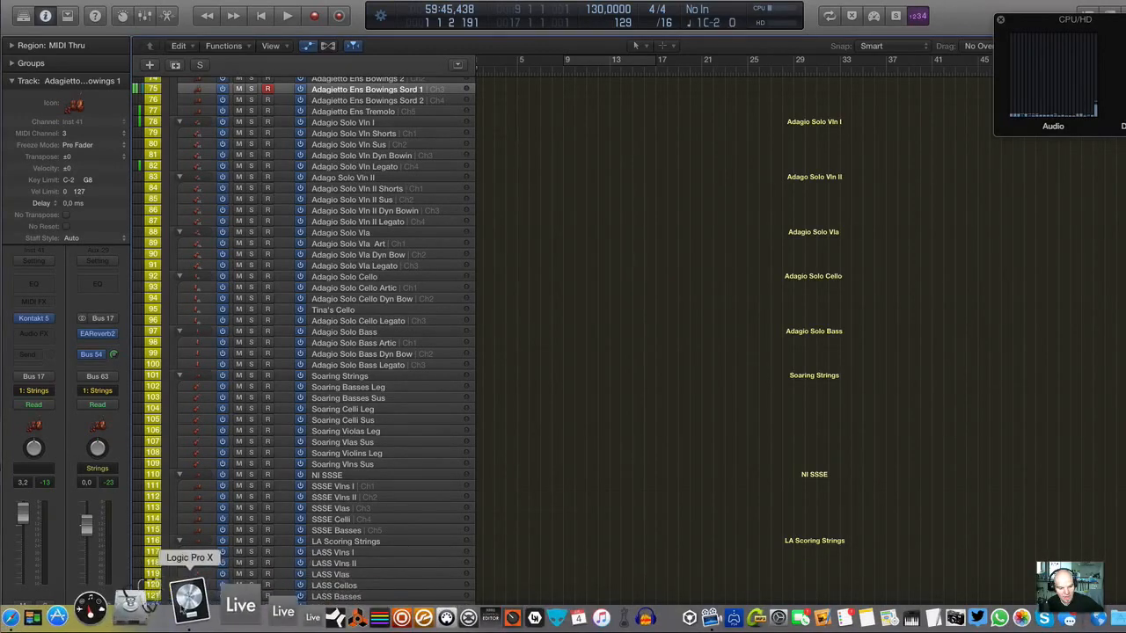
scroll(369, 233, up, 1)
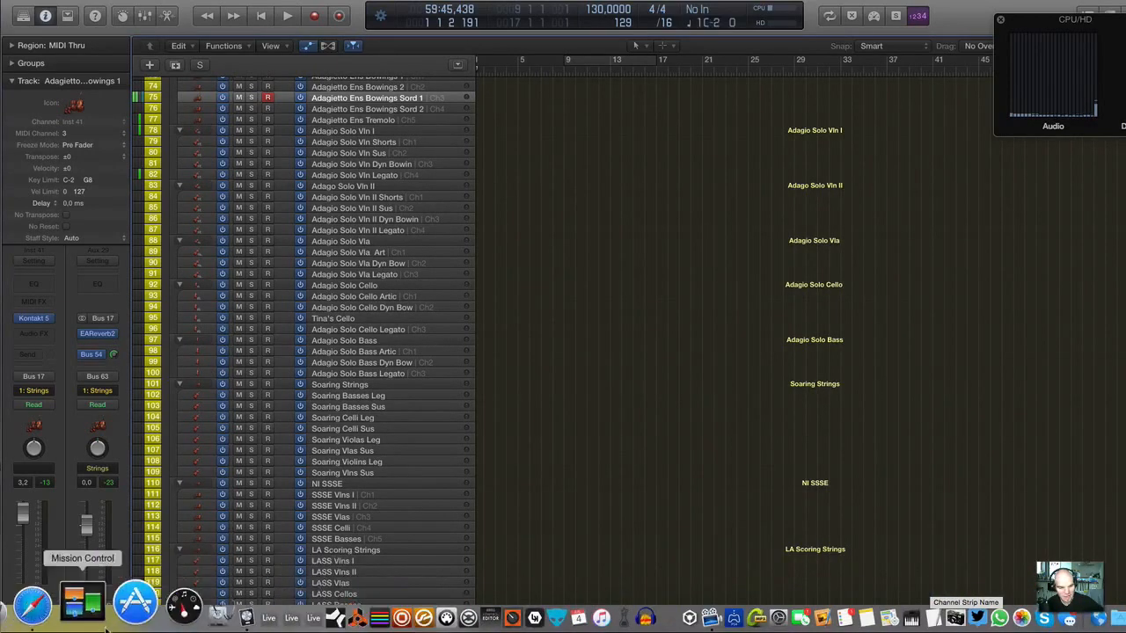
click(32, 605)
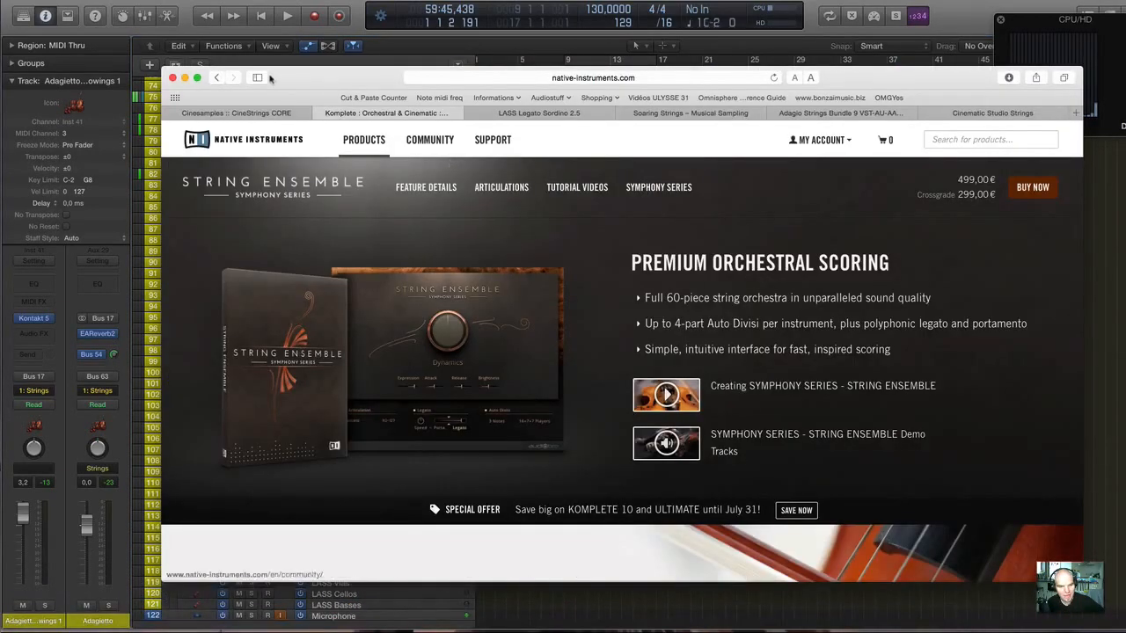
click(253, 113)
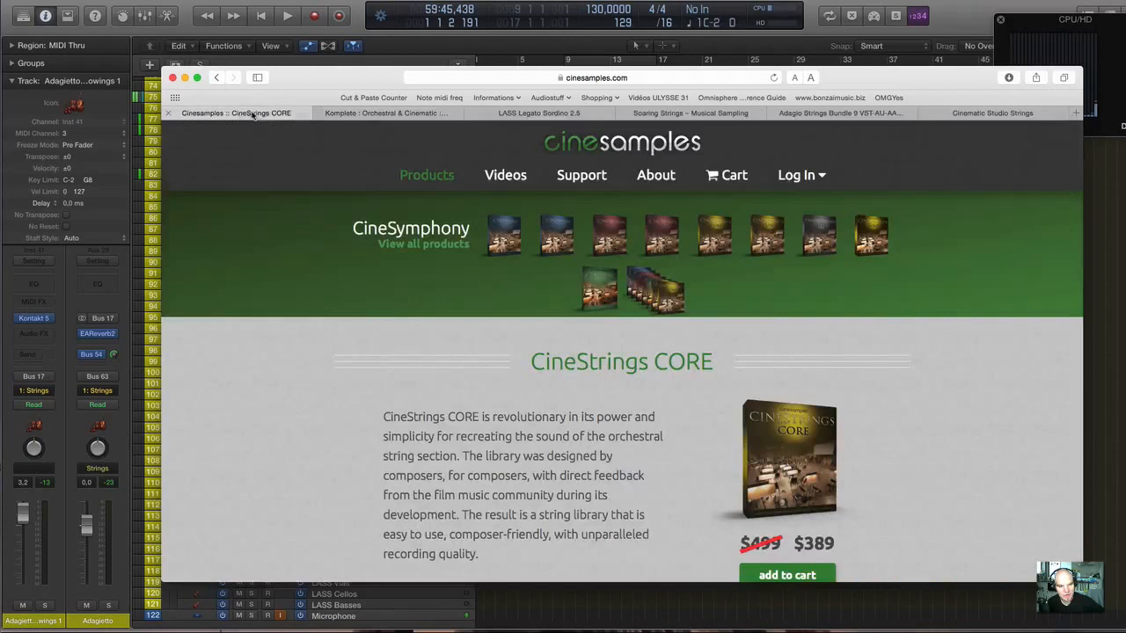
Show the Native Instruments String Ensemble page, followed by the Cinematic Studio Strings page.
click(408, 102)
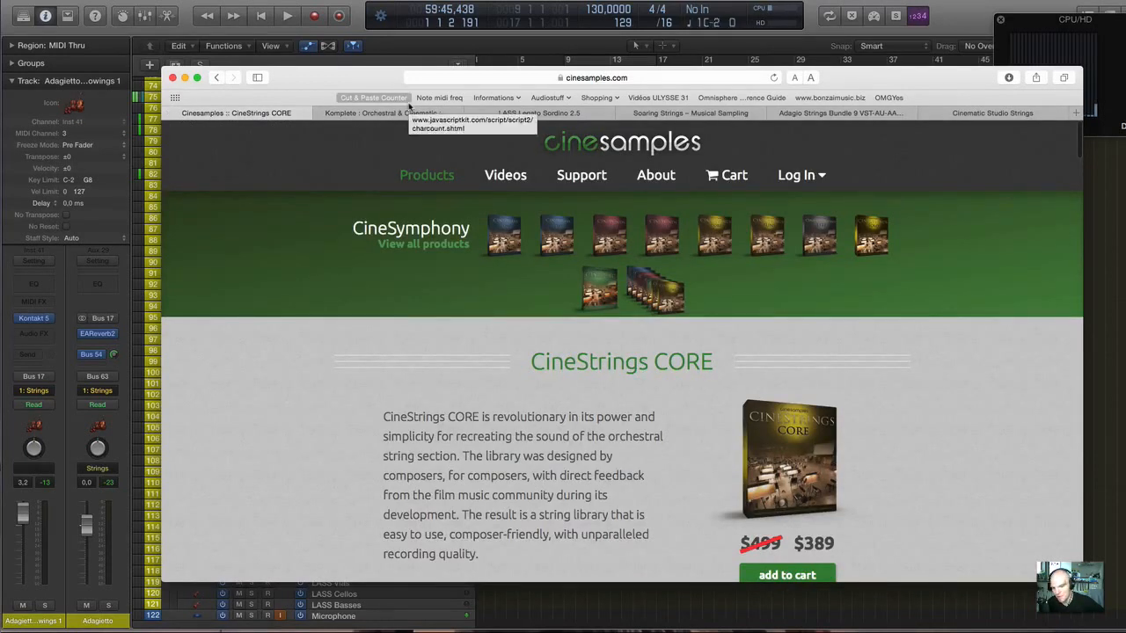
click(393, 118)
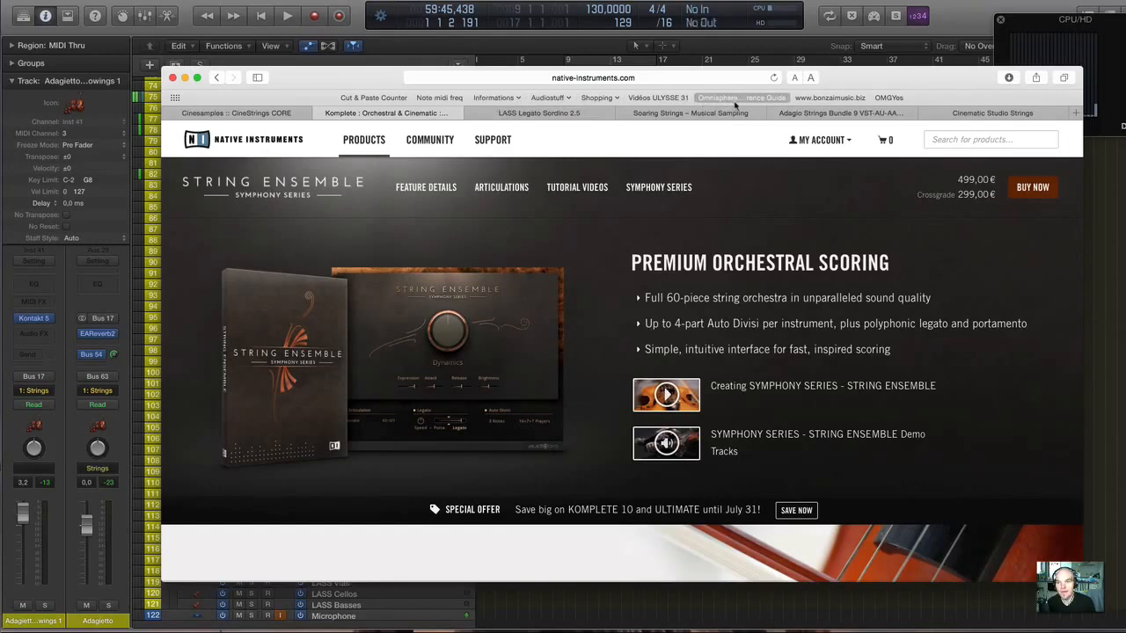
click(1004, 115)
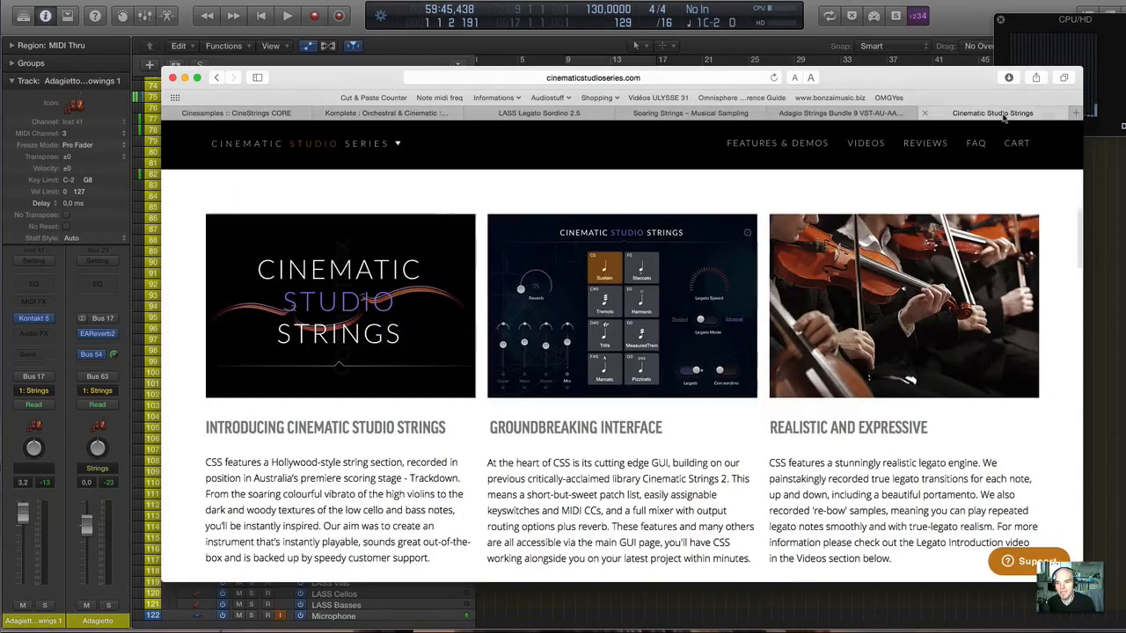
Reorder the browser pages so Cinematic Studio Strings follows Native Instruments directly, and show the Symphony Series String Ensemble page.
drag(1003, 115, 528, 123)
click(397, 115)
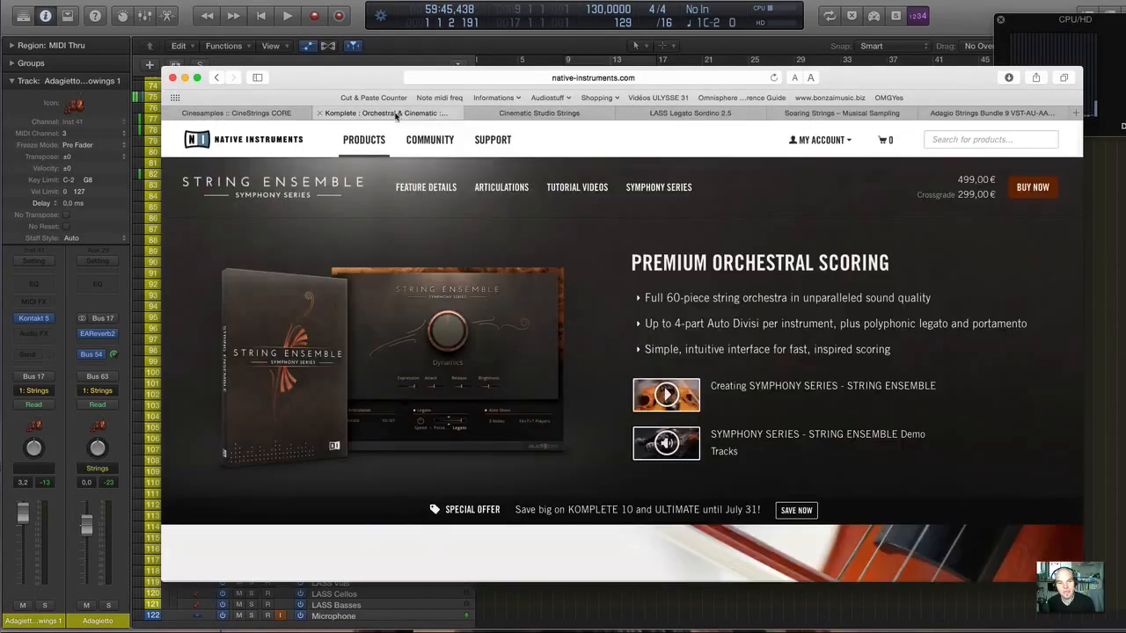
click(268, 113)
click(374, 113)
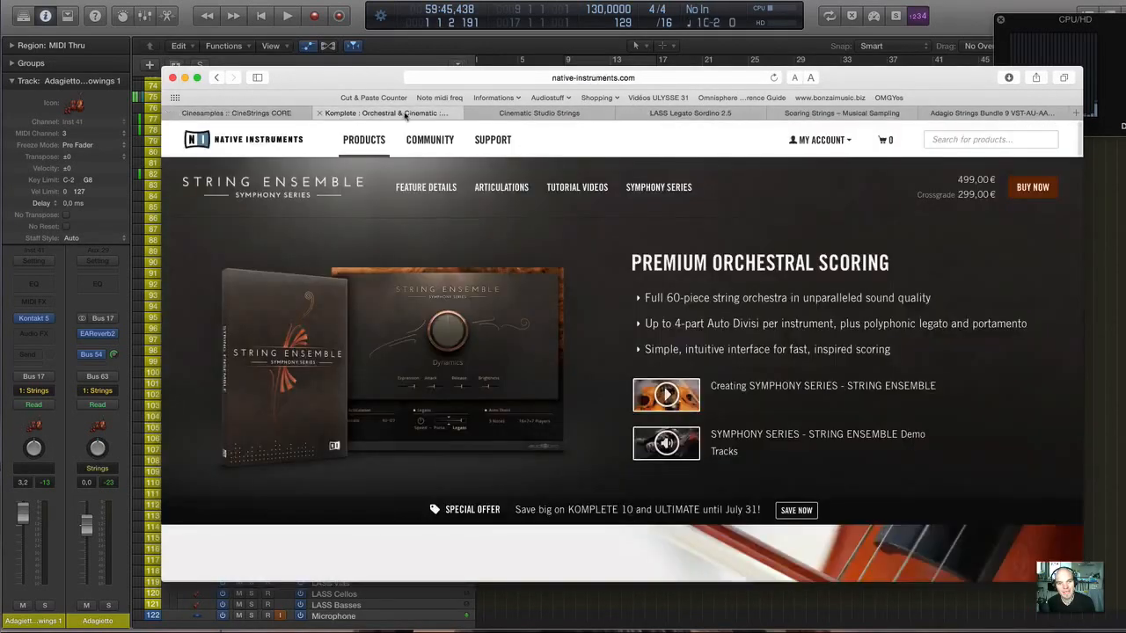
click(533, 121)
click(365, 116)
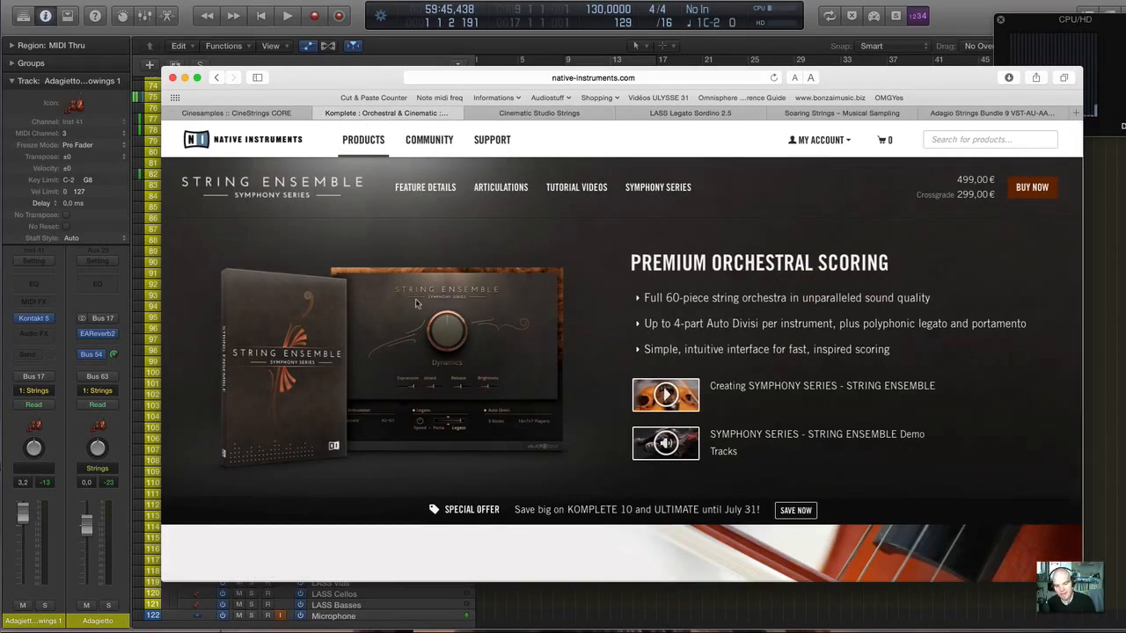
scroll(417, 304, down, 1)
scroll(417, 304, up, 1)
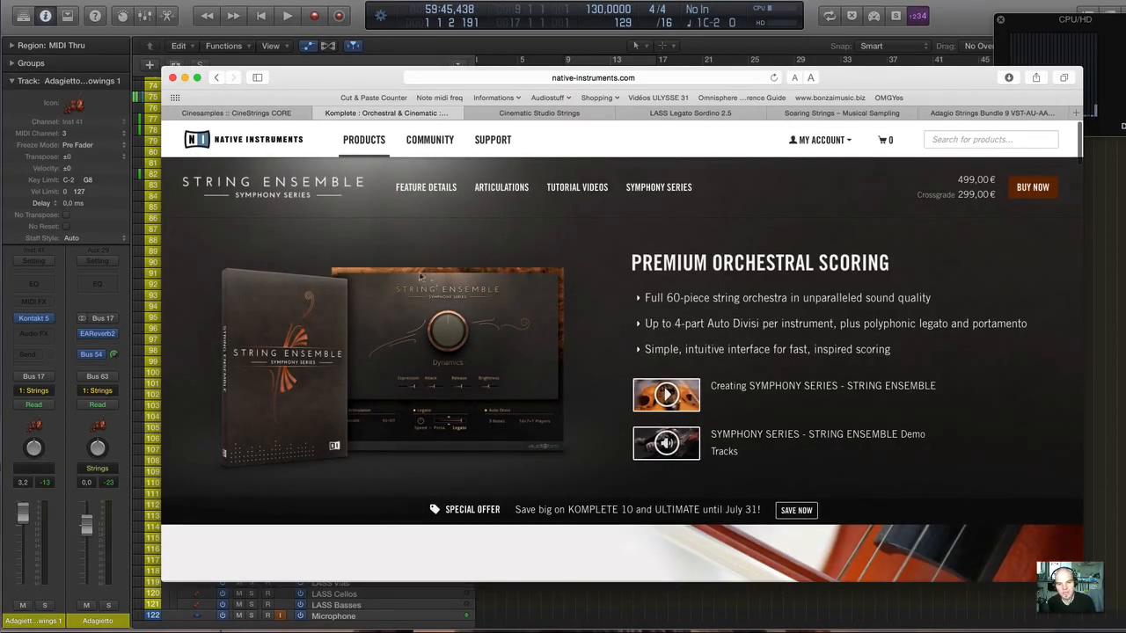
Show the CineStrings CORE page from its introduction through the 1.2 news to the About videos, and return to its beginning.
click(285, 113)
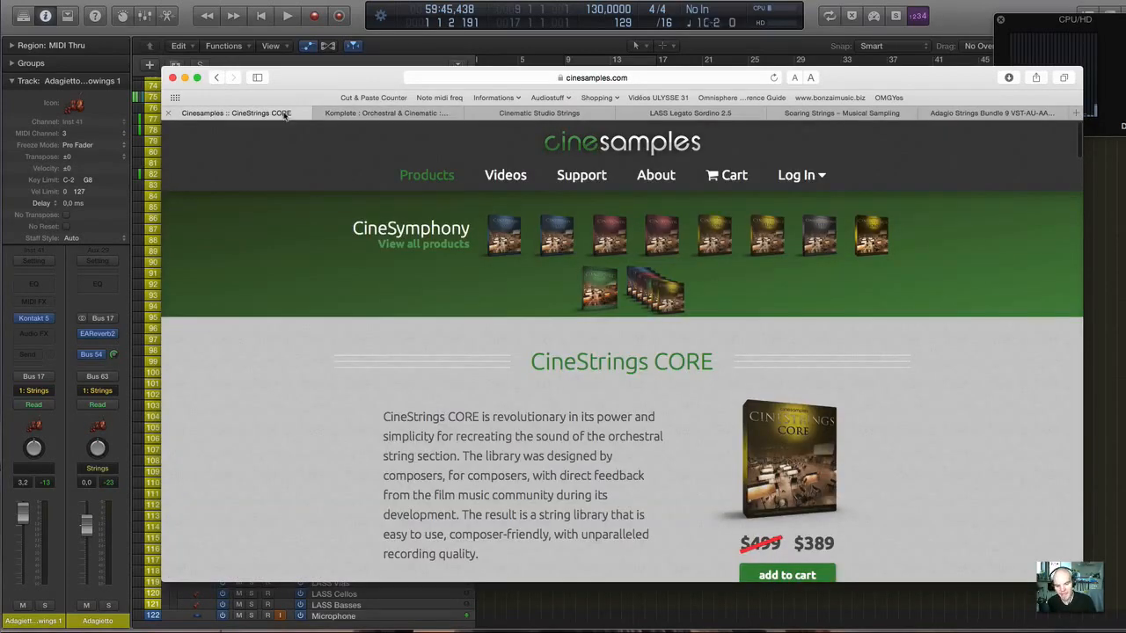
scroll(551, 252, down, 5)
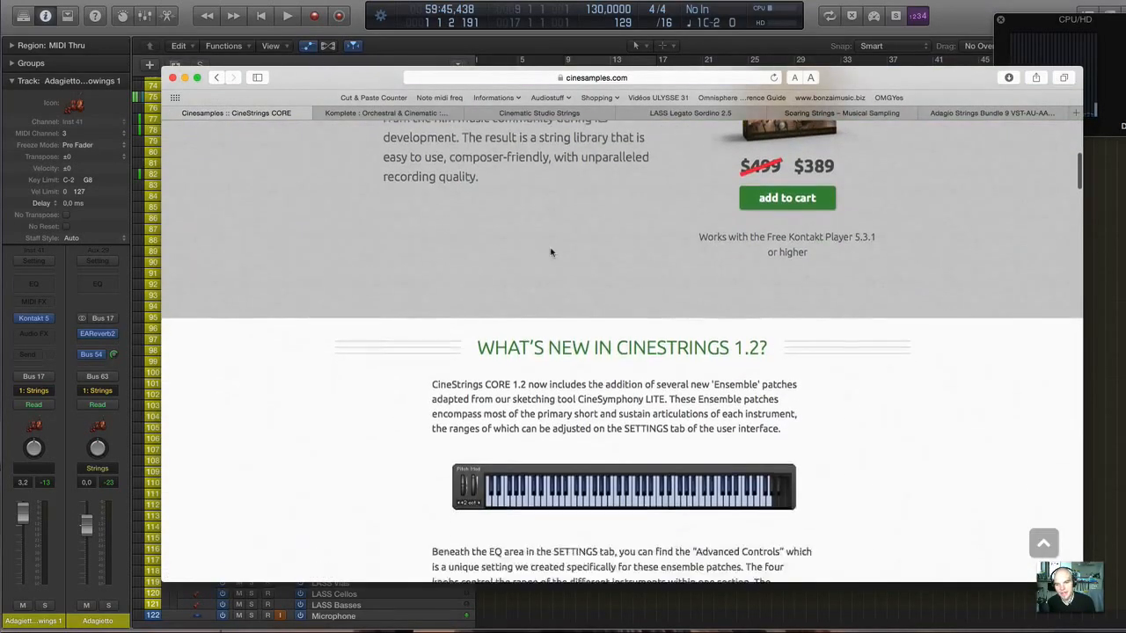
scroll(551, 252, down, 5)
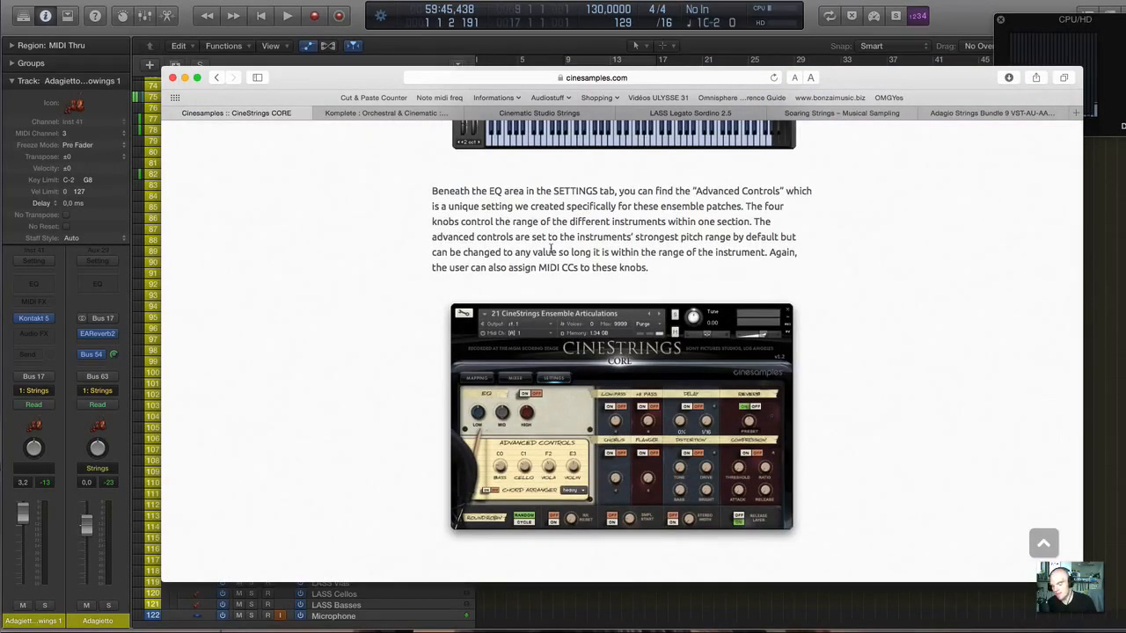
scroll(551, 251, up, 8)
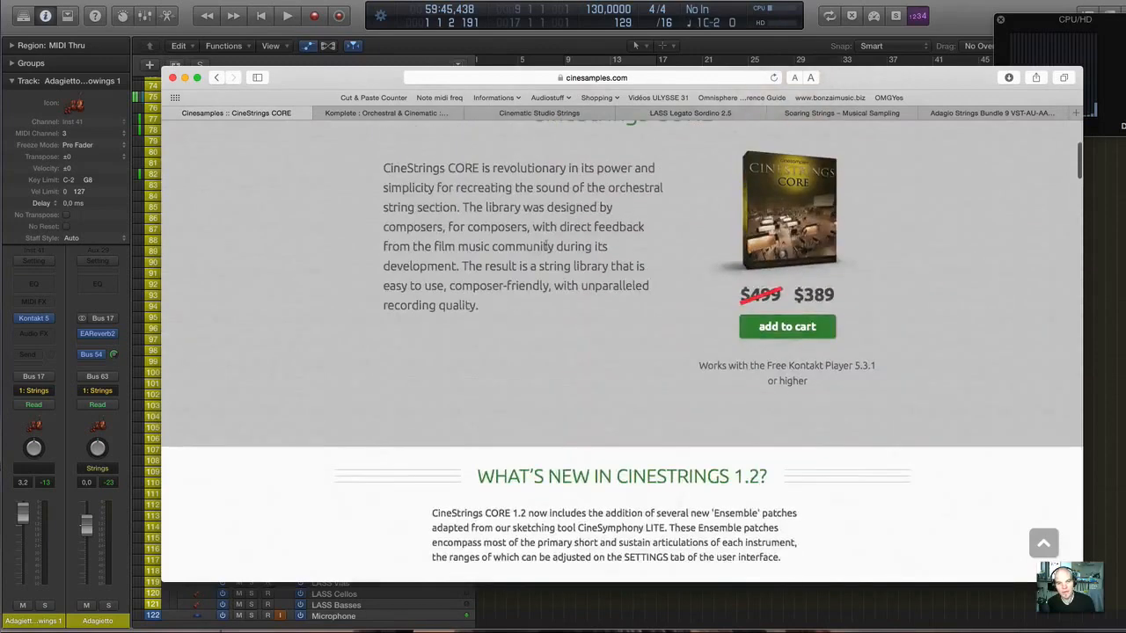
scroll(491, 189, up, 3)
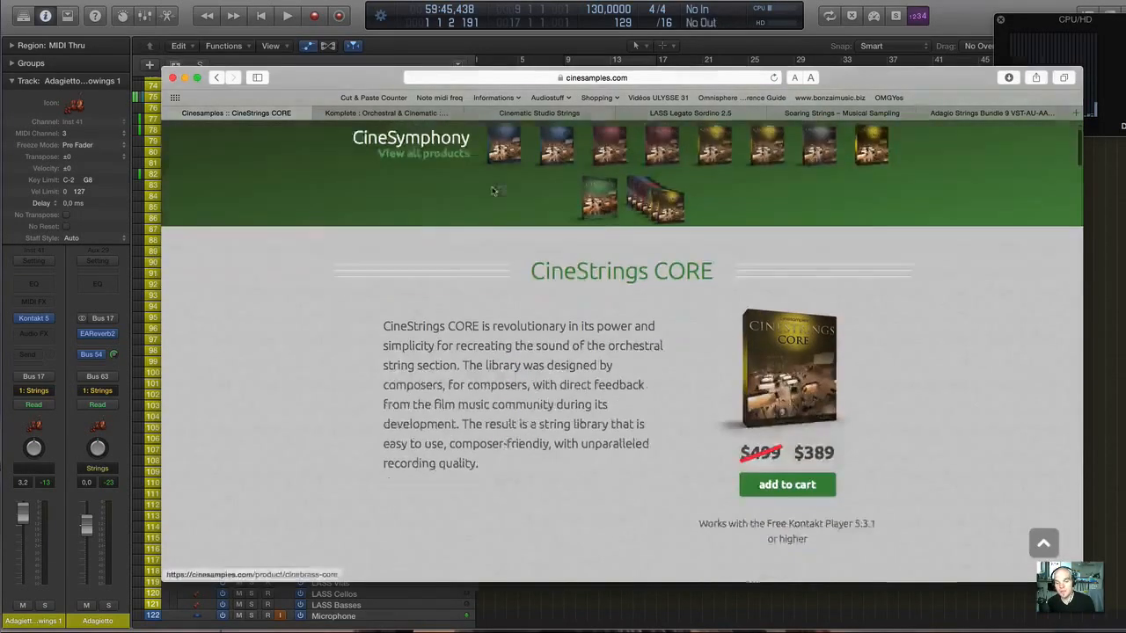
scroll(491, 189, down, 2)
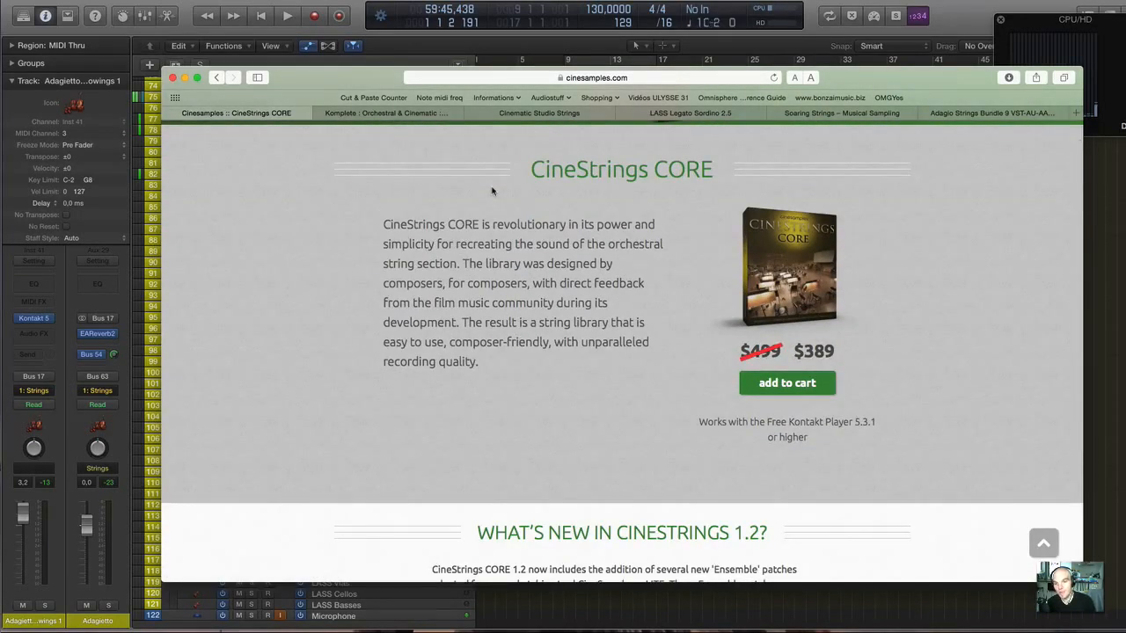
scroll(492, 189, down, 10)
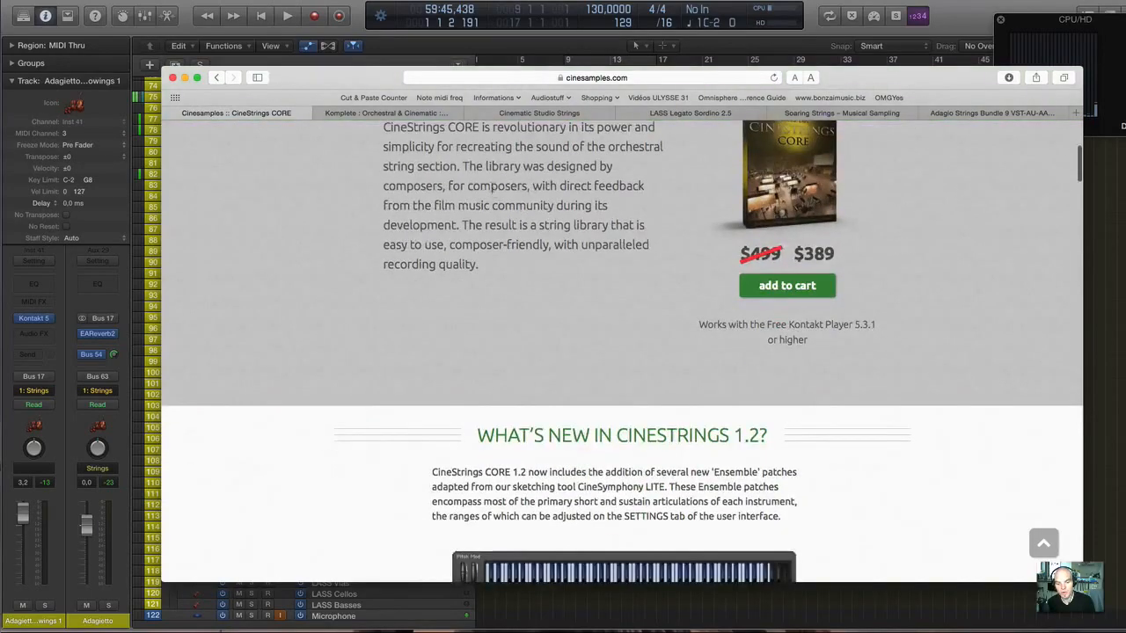
scroll(492, 190, down, 12)
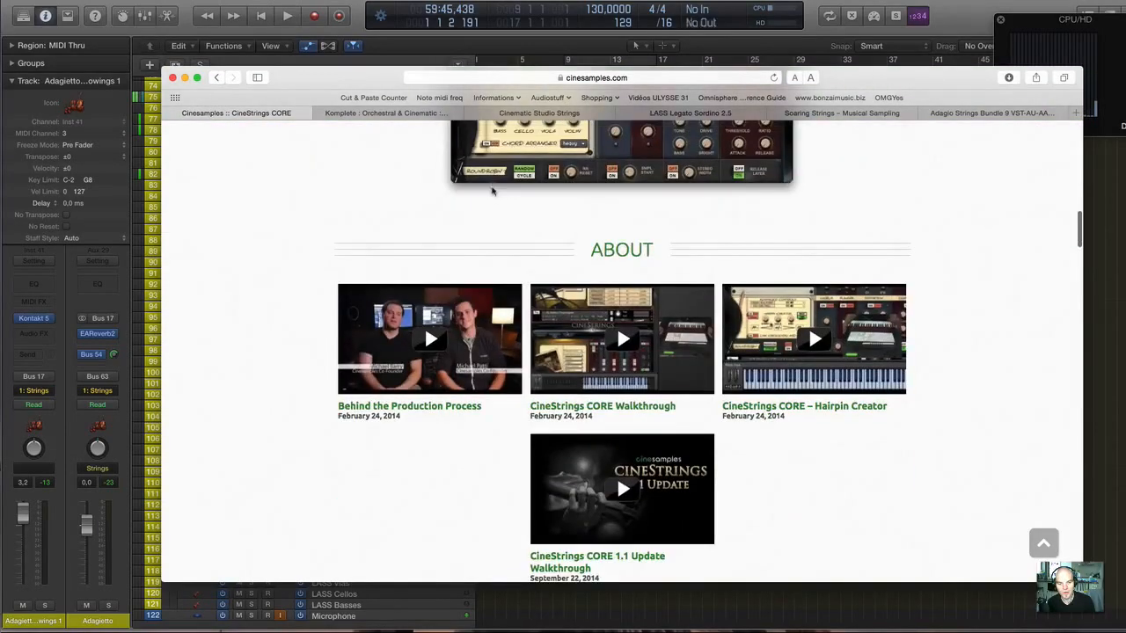
scroll(492, 191, up, 20)
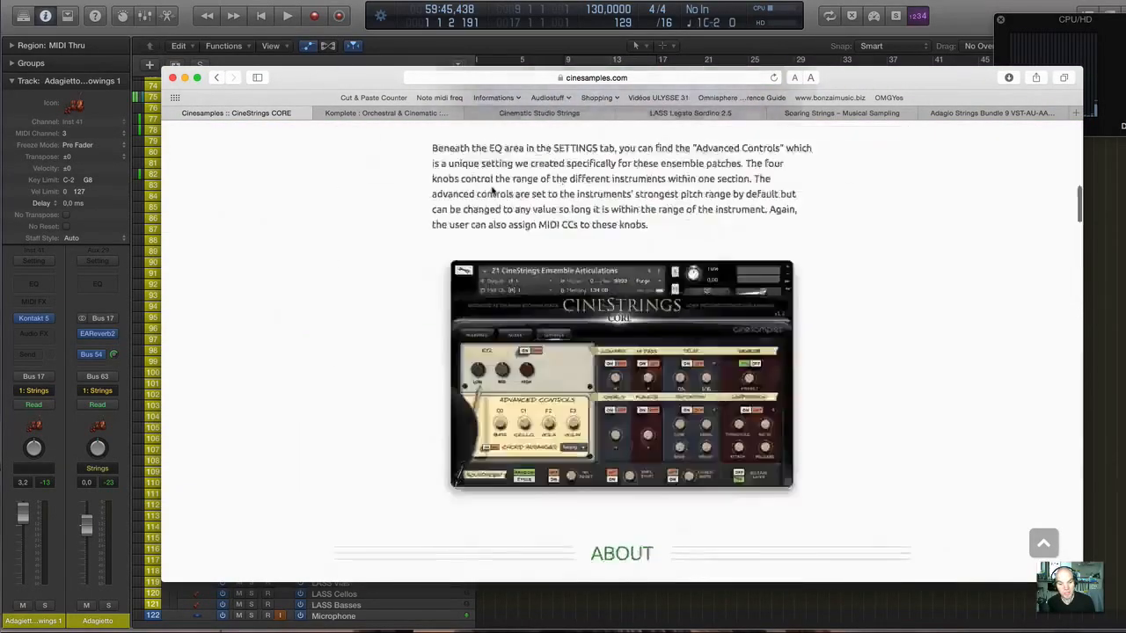
Show the Cinematic Studio Strings page, and replace the LASS Legato Sordino 2.5 page with the LASS Full 2.5 product page.
click(528, 113)
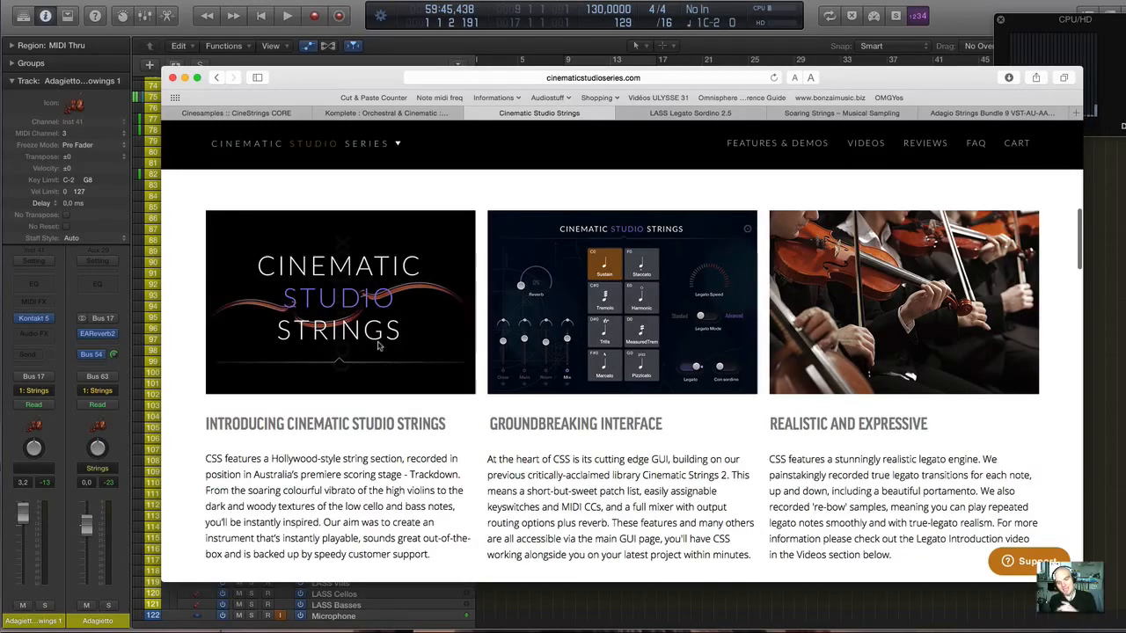
scroll(378, 345, up, 1)
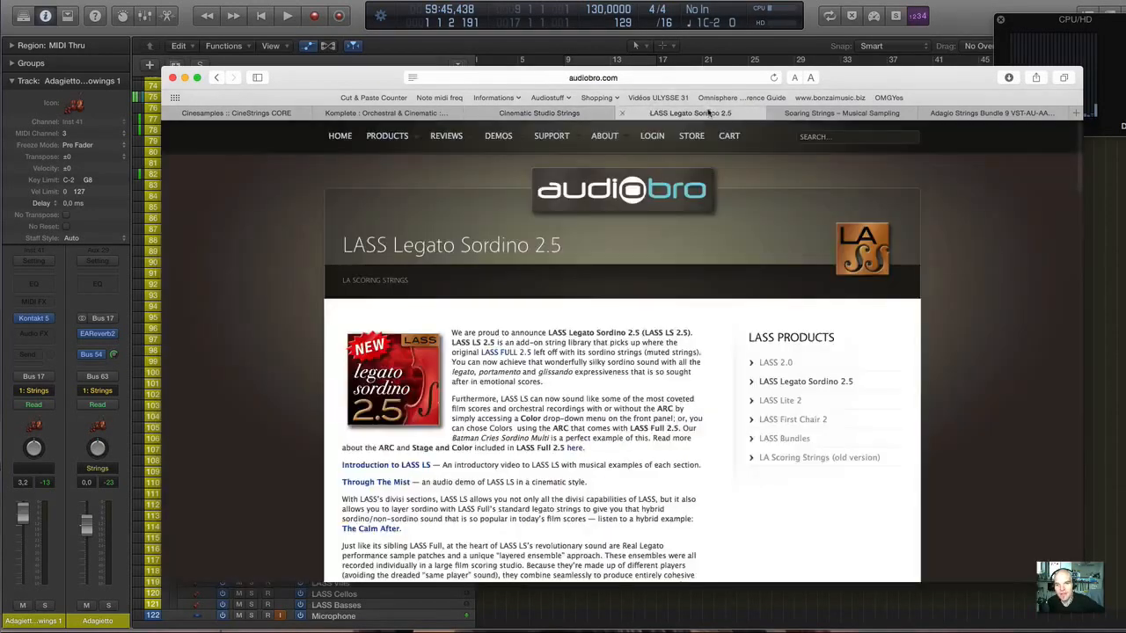
click(691, 114)
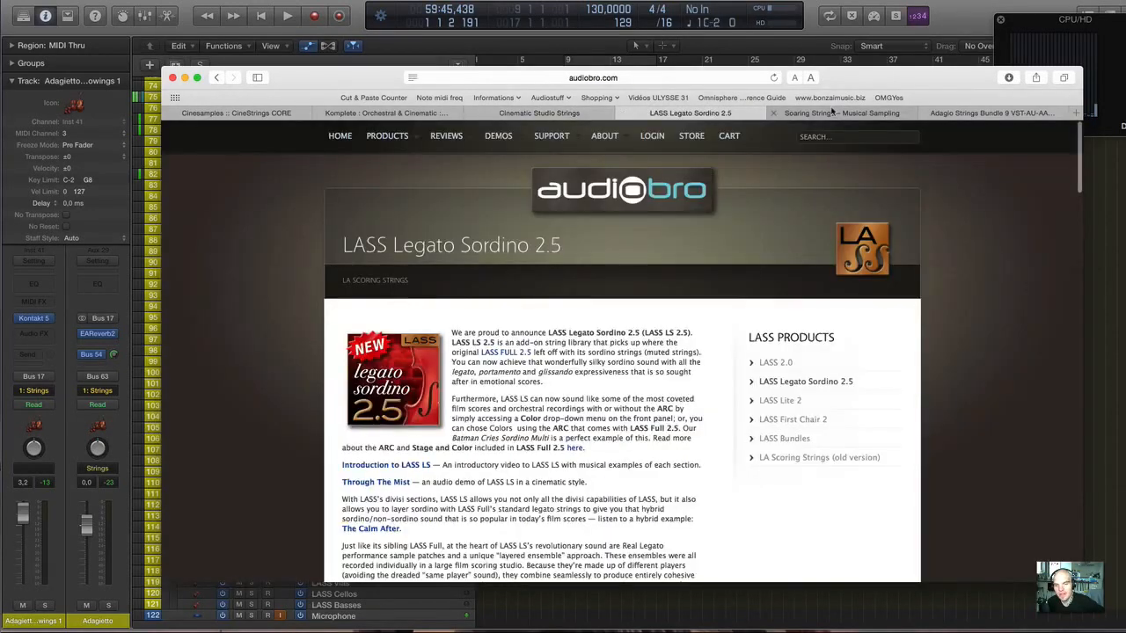
mouse_move(388, 136)
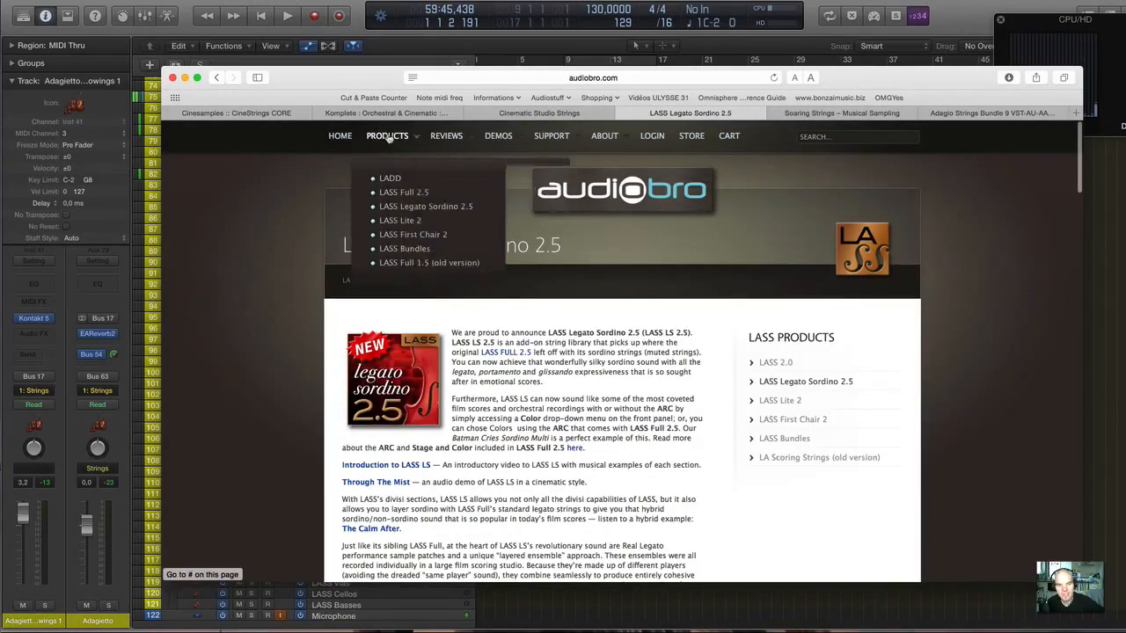
click(396, 193)
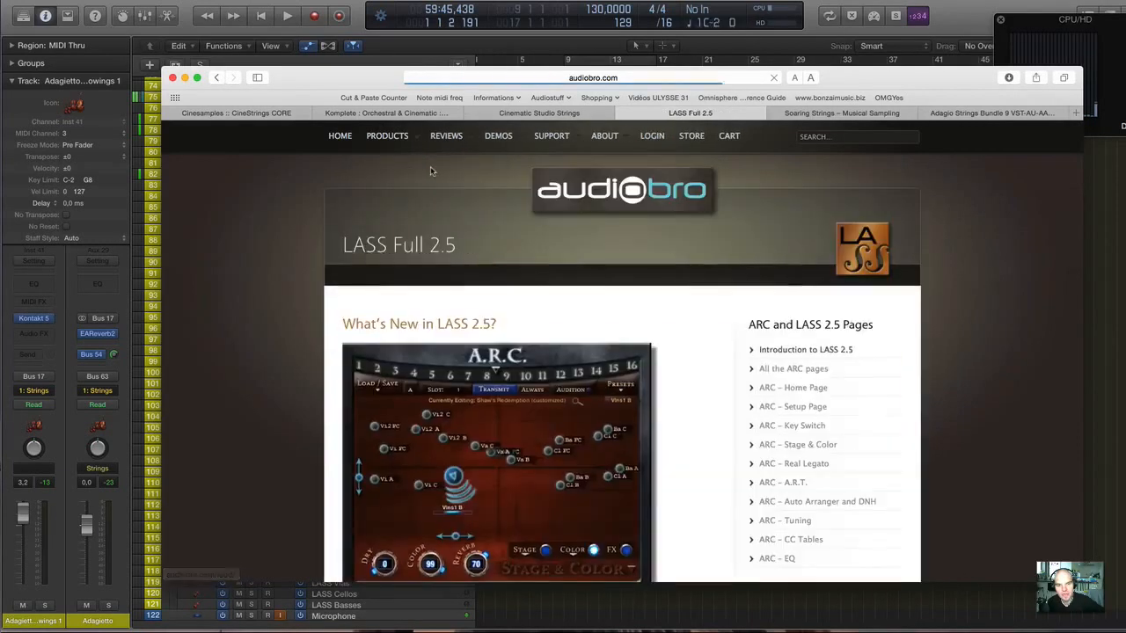
scroll(451, 338, down, 5)
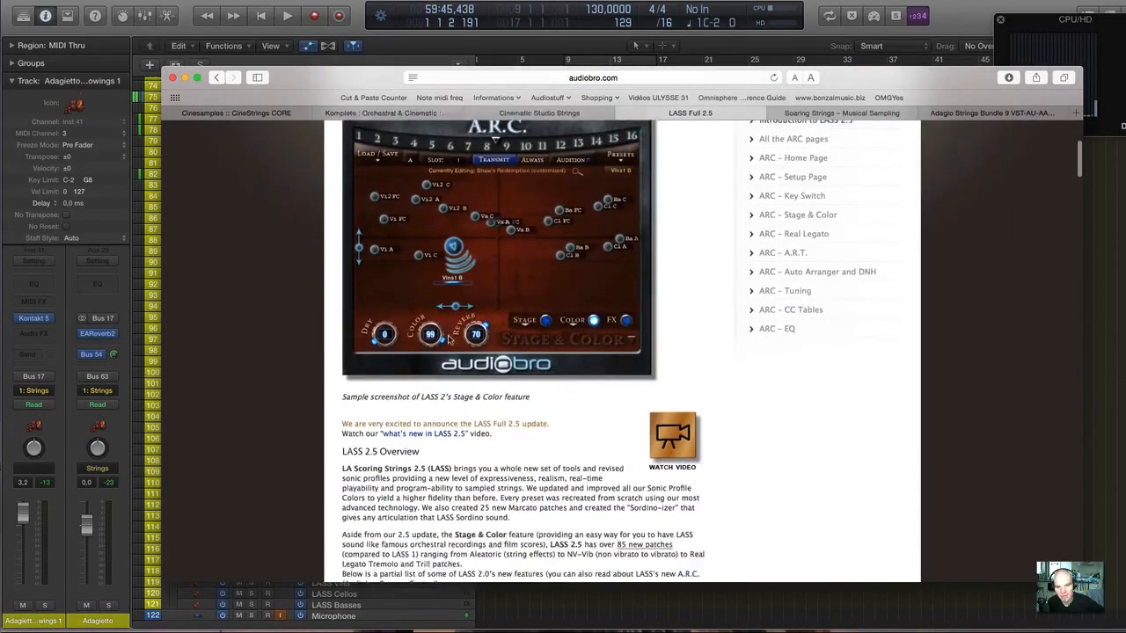
scroll(451, 339, up, 3)
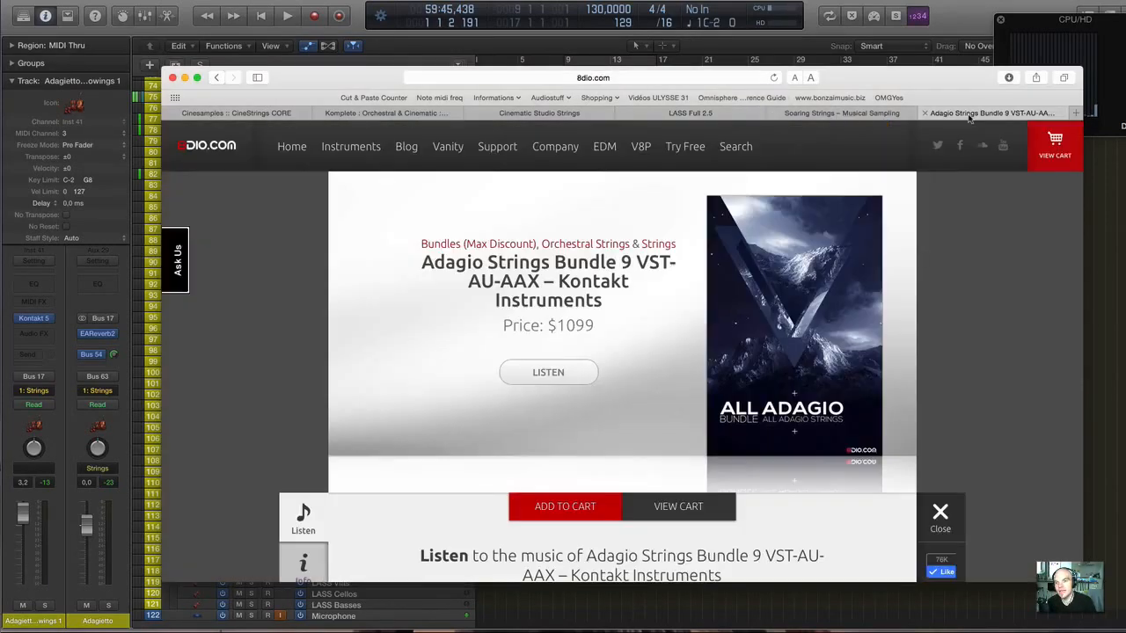
Place the Adagio Strings Bundle page directly after LASS Full 2.5, and show its overview and related products.
click(1001, 113)
drag(1003, 117, 808, 122)
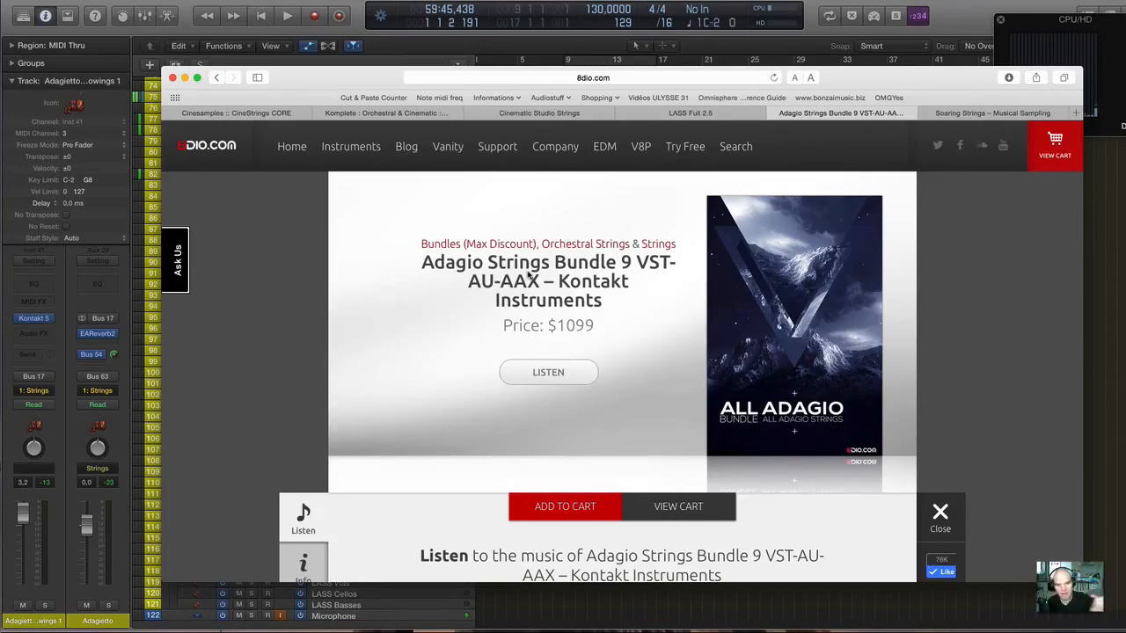
scroll(528, 276, down, 10)
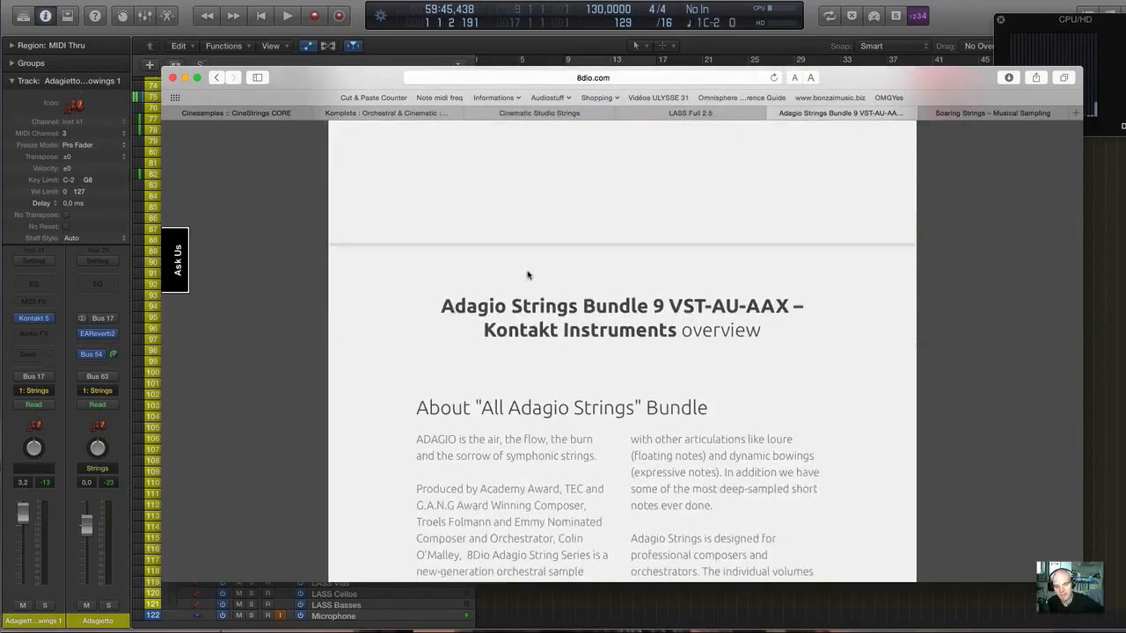
scroll(527, 276, down, 15)
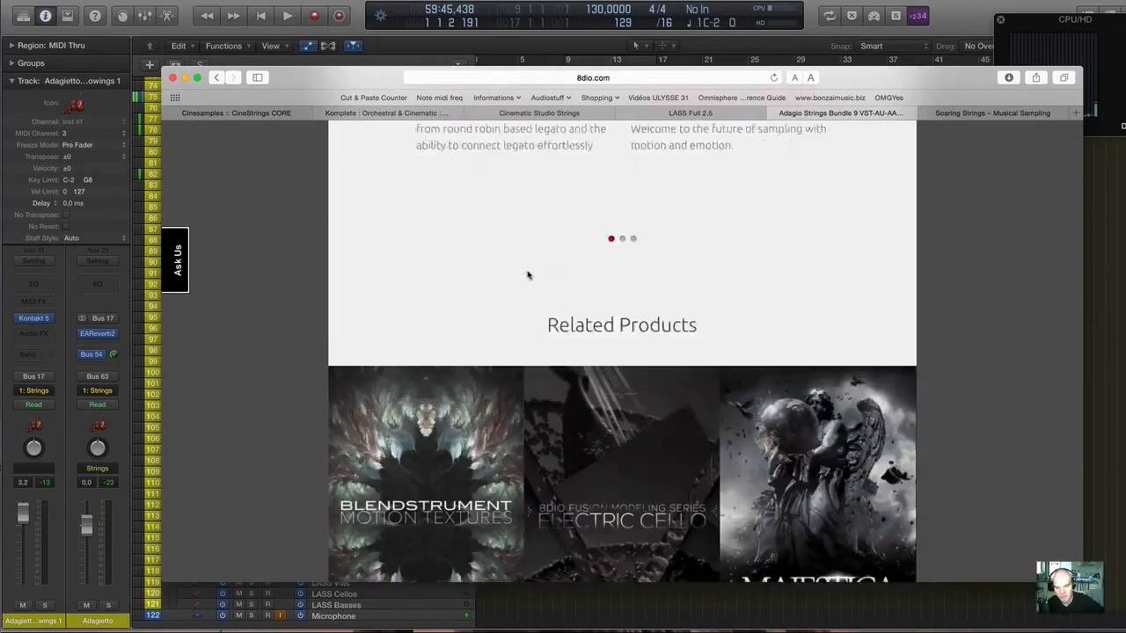
scroll(528, 275, down, 5)
scroll(527, 275, up, 15)
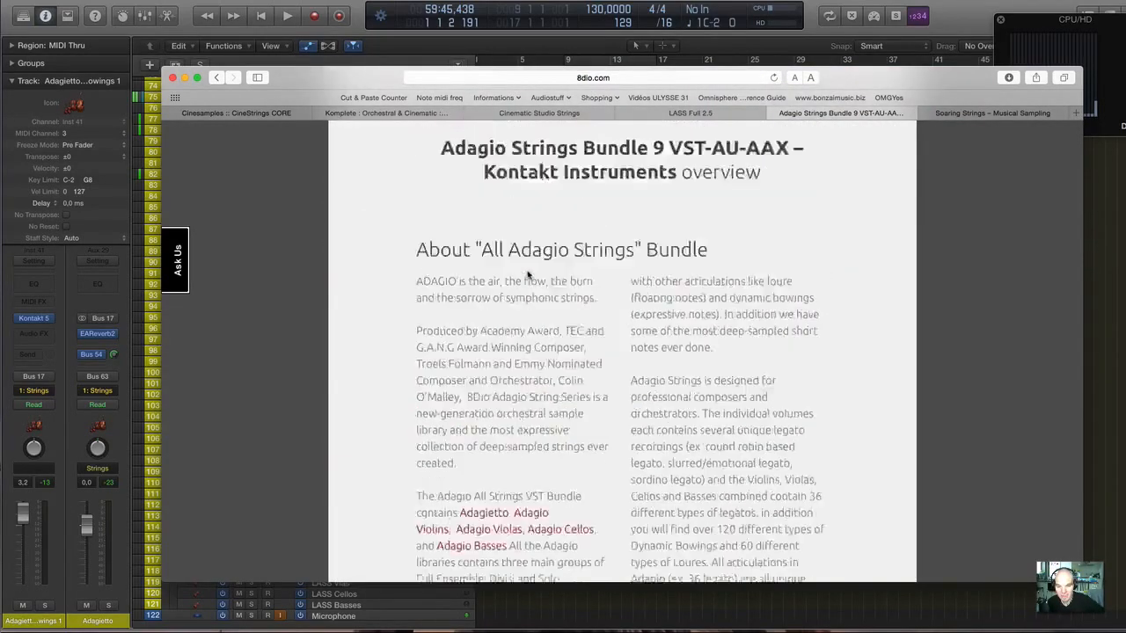
scroll(528, 275, up, 10)
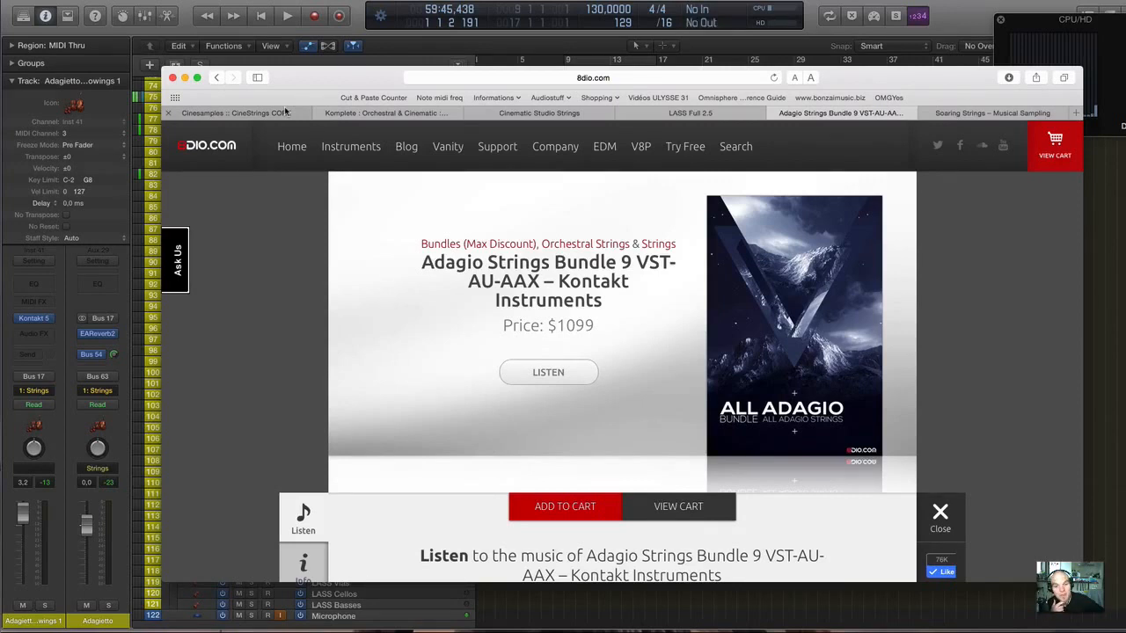
Show the Soaring Strings page, and go back through the other library pages in reverse order to CineStrings CORE.
click(978, 115)
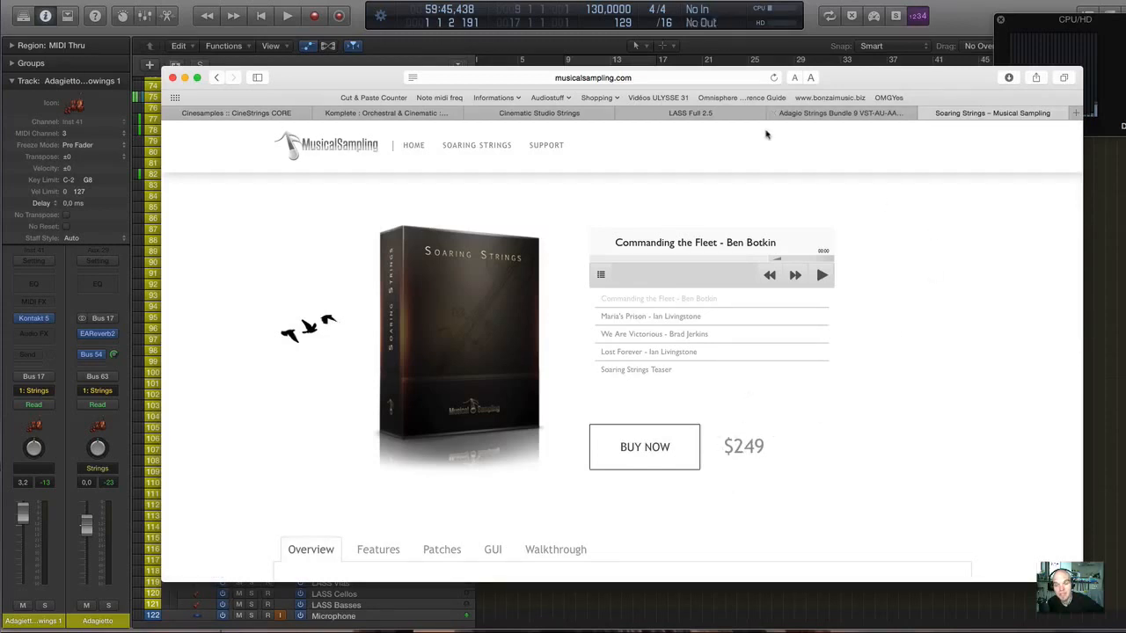
click(823, 113)
click(720, 115)
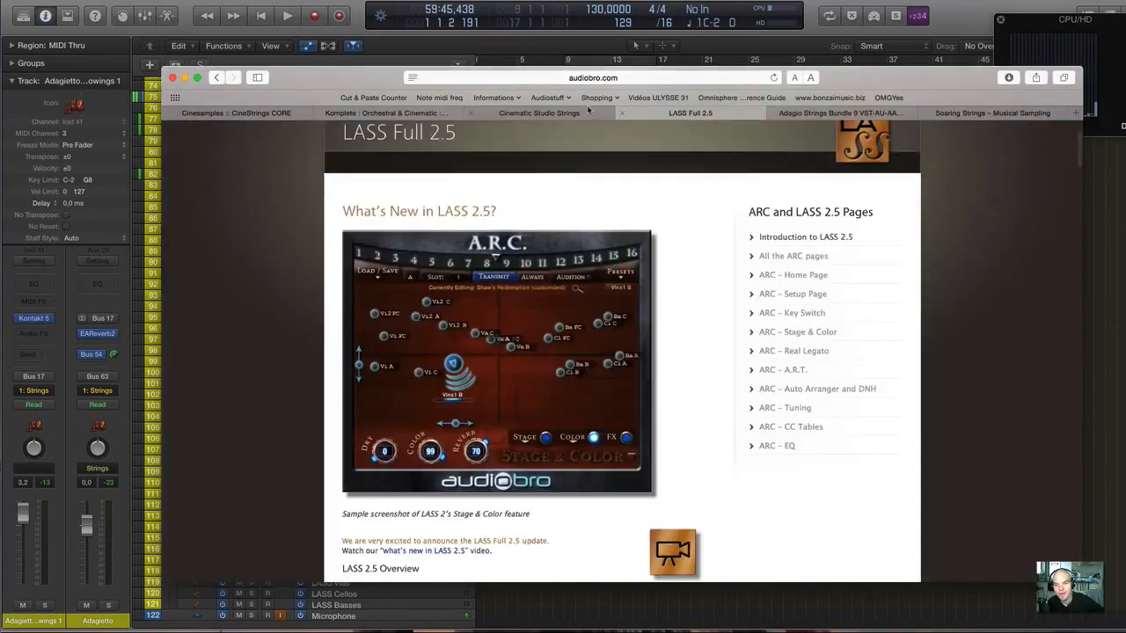
click(515, 113)
click(363, 113)
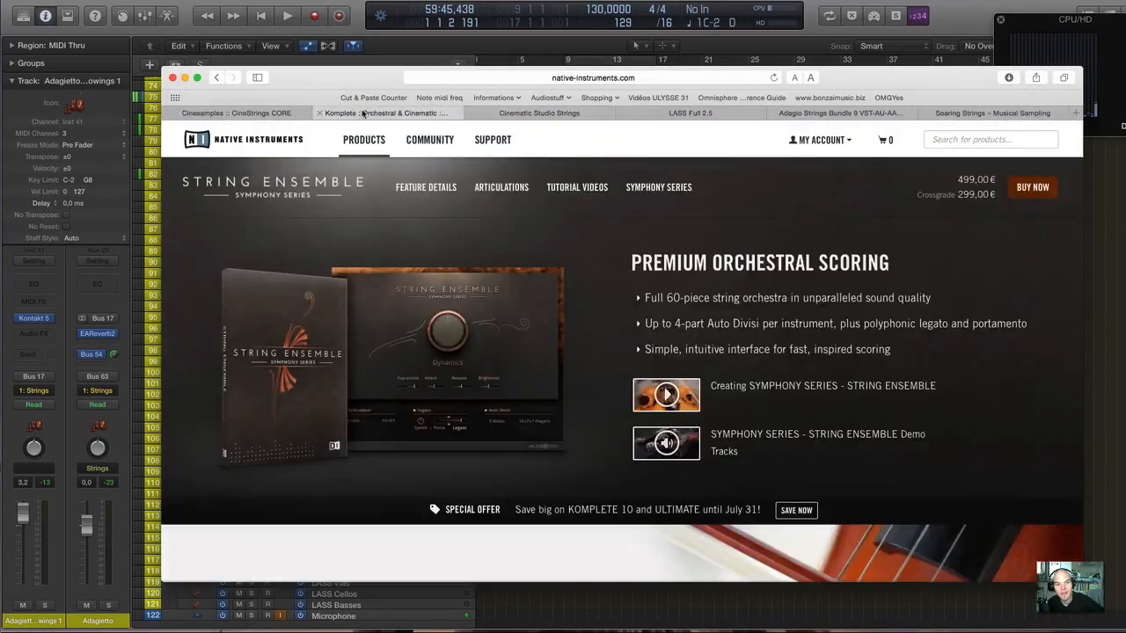
click(266, 113)
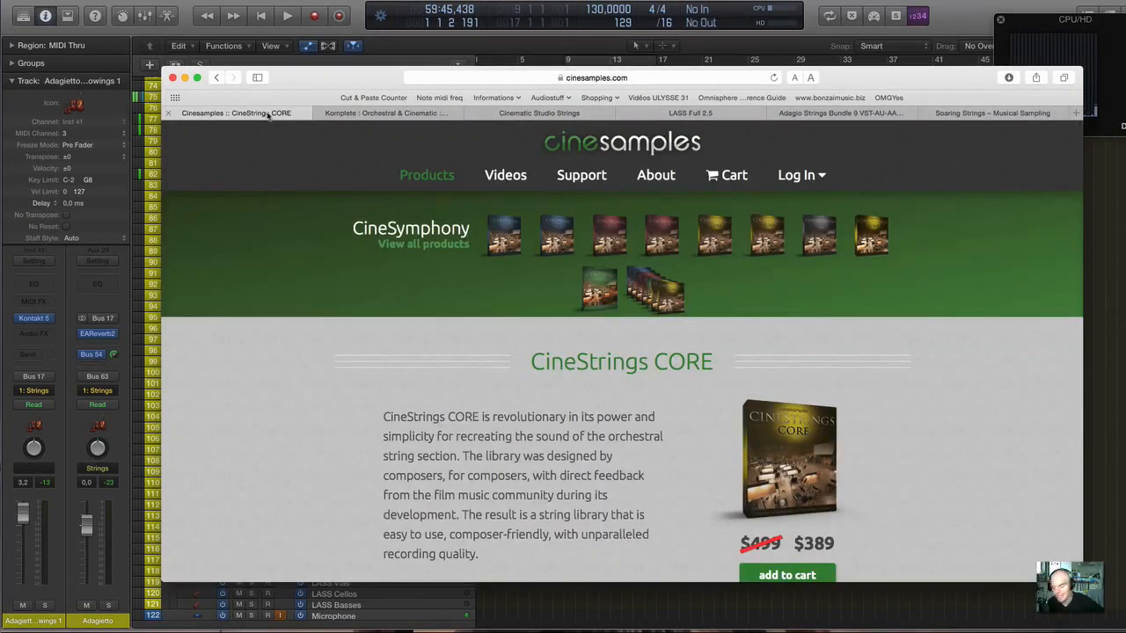